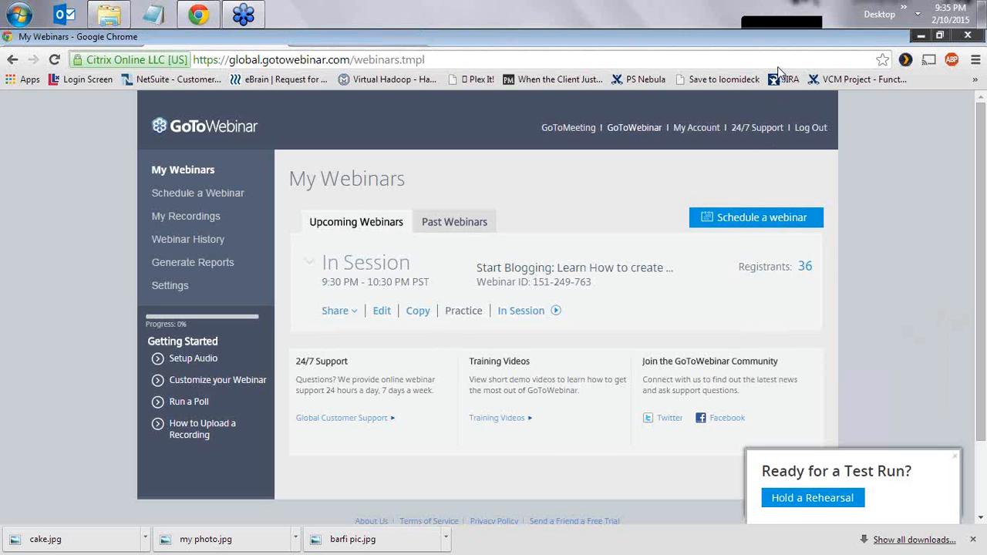
# - Return to the WordPress.com tab, reload the homepage and start creating a new website
pyautogui.click(347, 38)
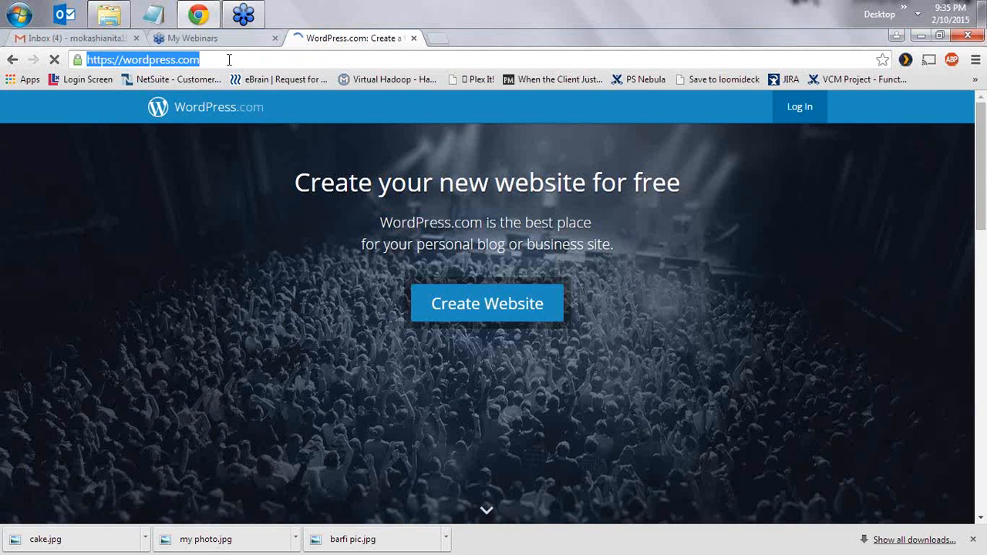
pyautogui.press('Return')
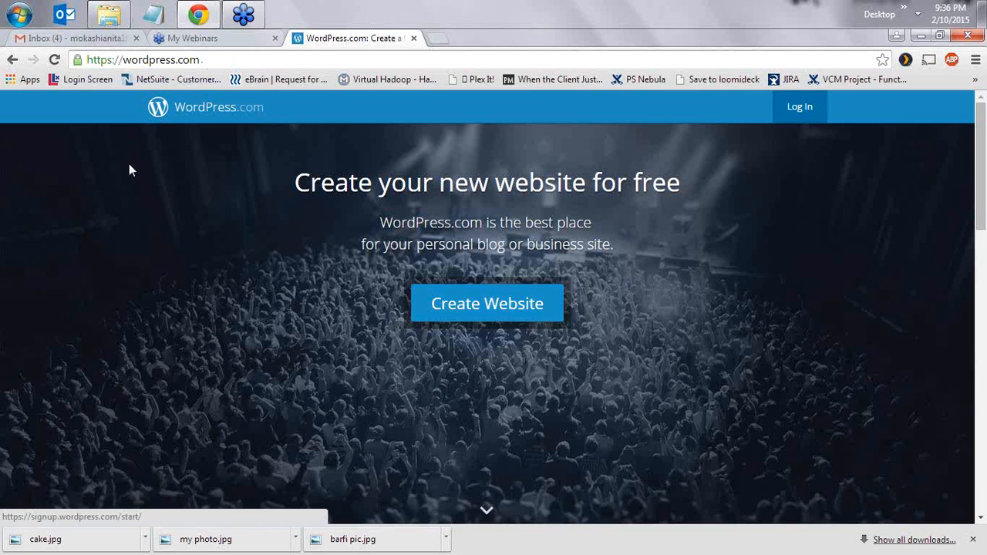
pyautogui.click(466, 306)
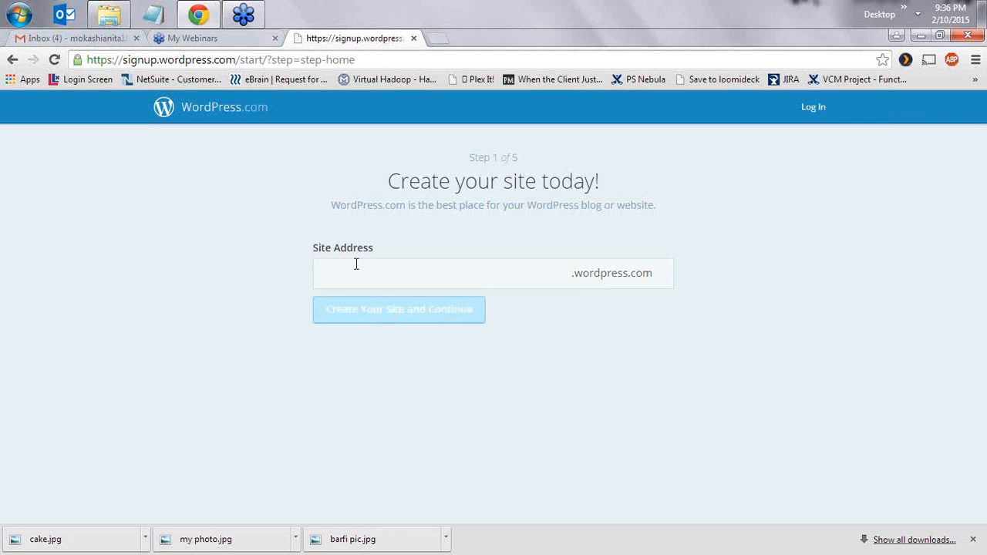
# - Try the site addresses ilovefoodblog and cravecookclick, both unavailable
pyautogui.click(357, 268)
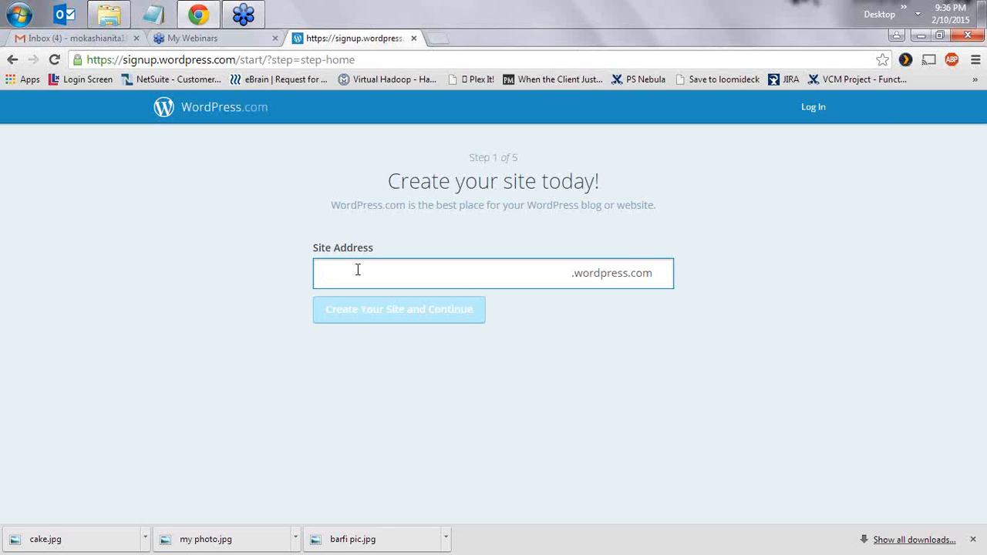
pyautogui.write('ilovefoodblog')
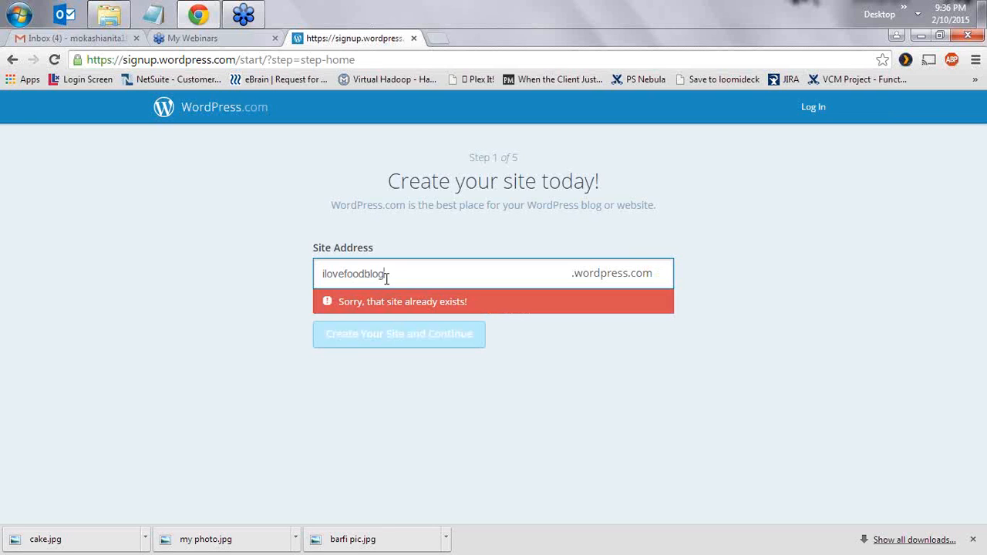
pyautogui.press('BackSpace')
pyautogui.press('BackSpace')
pyautogui.press('BackSpace')
pyautogui.press('BackSpace')
pyautogui.press('BackSpace')
pyautogui.press('BackSpace')
pyautogui.press('BackSpace')
pyautogui.press('BackSpace')
pyautogui.press('BackSpace')
pyautogui.press('BackSpace')
pyautogui.press('BackSpace')
pyautogui.press('BackSpace')
pyautogui.press('BackSpace')
pyautogui.write('cravecookclick')
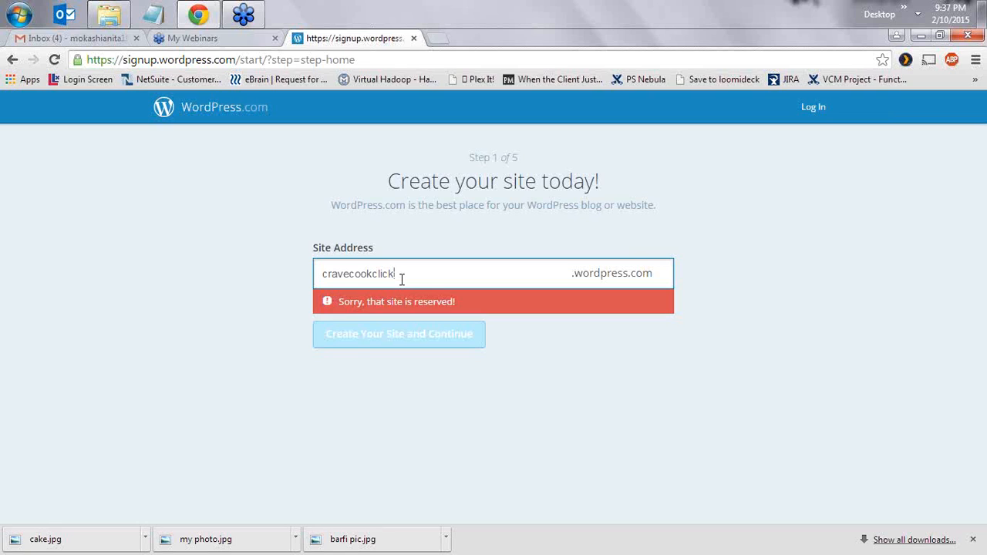
# - Replace the rejected name with the available address freefoodblog
pyautogui.press('BackSpace')
pyautogui.press('BackSpace')
pyautogui.press('BackSpace')
pyautogui.press('BackSpace')
pyautogui.press('BackSpace')
pyautogui.press('BackSpace')
pyautogui.press('BackSpace')
pyautogui.press('BackSpace')
pyautogui.press('BackSpace')
pyautogui.press('BackSpace')
pyautogui.press('BackSpace')
pyautogui.press('BackSpace')
pyautogui.press('BackSpace')
pyautogui.press('BackSpace')
pyautogui.write('freeb')
pyautogui.press('BackSpace')
pyautogui.write('foodblog')
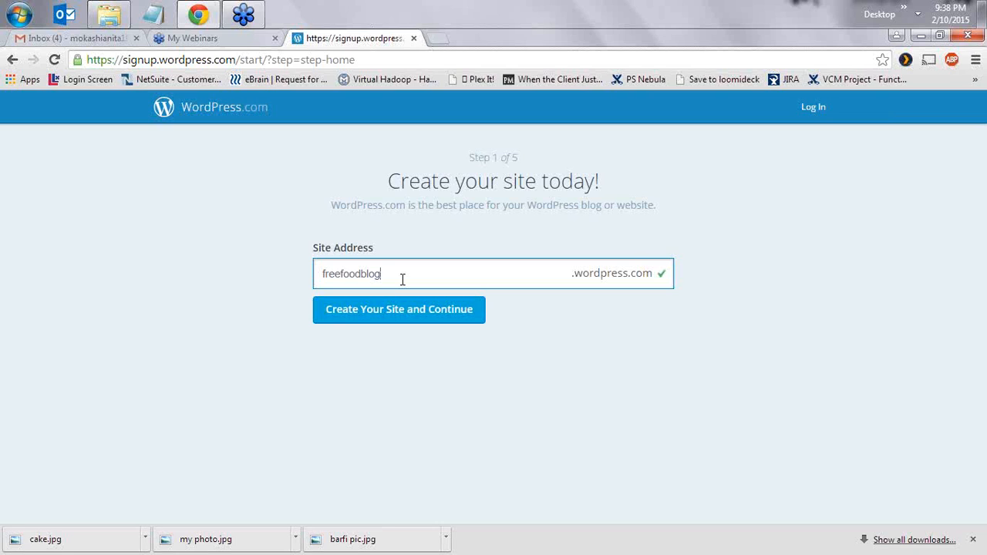
# - Create the freefoodblog site and submit the account's e-mail address, username and password
pyautogui.click(383, 316)
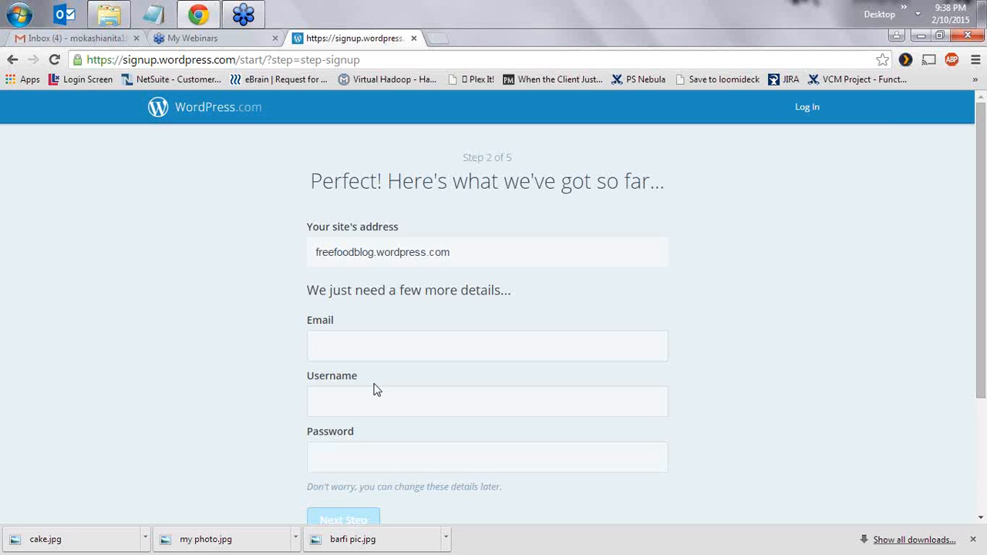
pyautogui.click(388, 337)
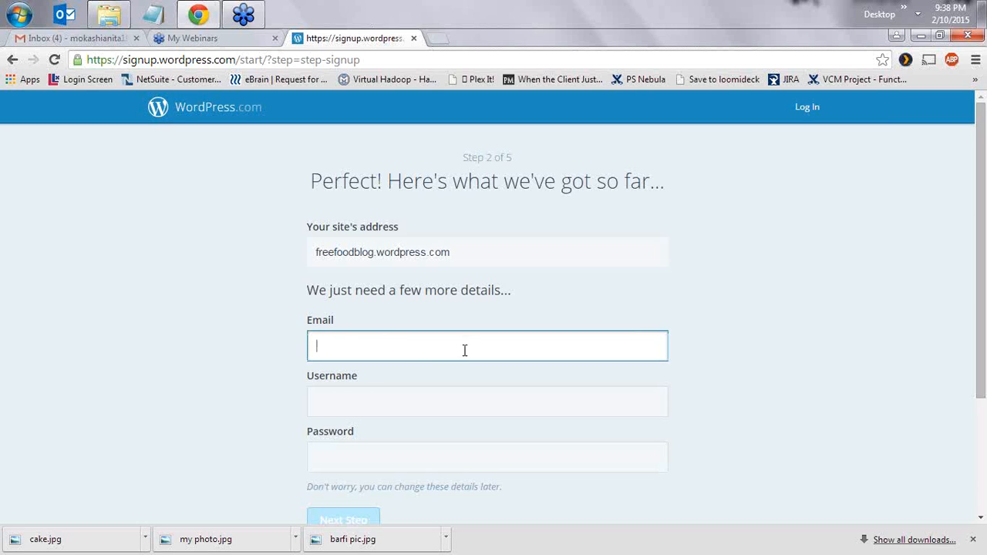
pyautogui.scroll(-1, 699, 348)
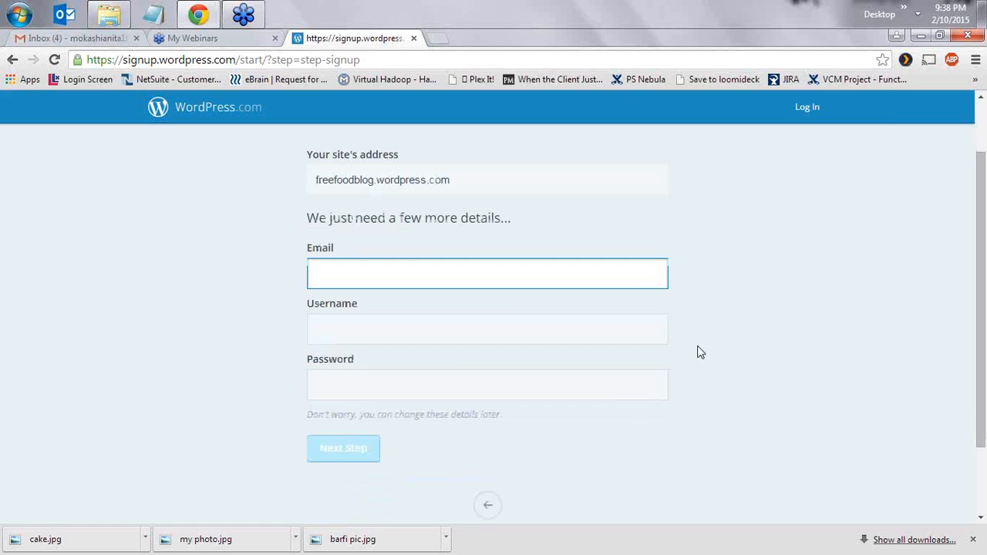
pyautogui.click(396, 280)
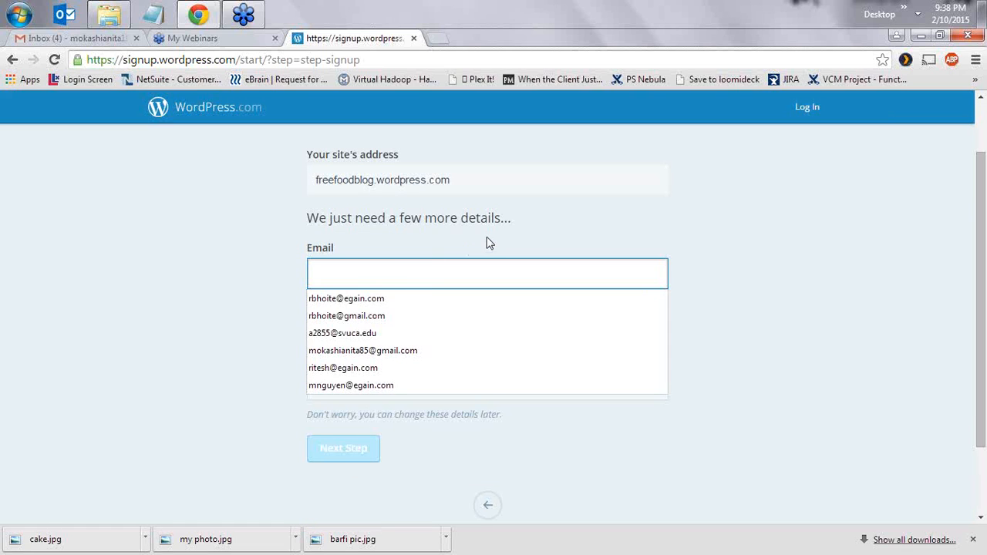
pyautogui.press('Tab')
pyautogui.click(357, 377)
pyautogui.click(351, 270)
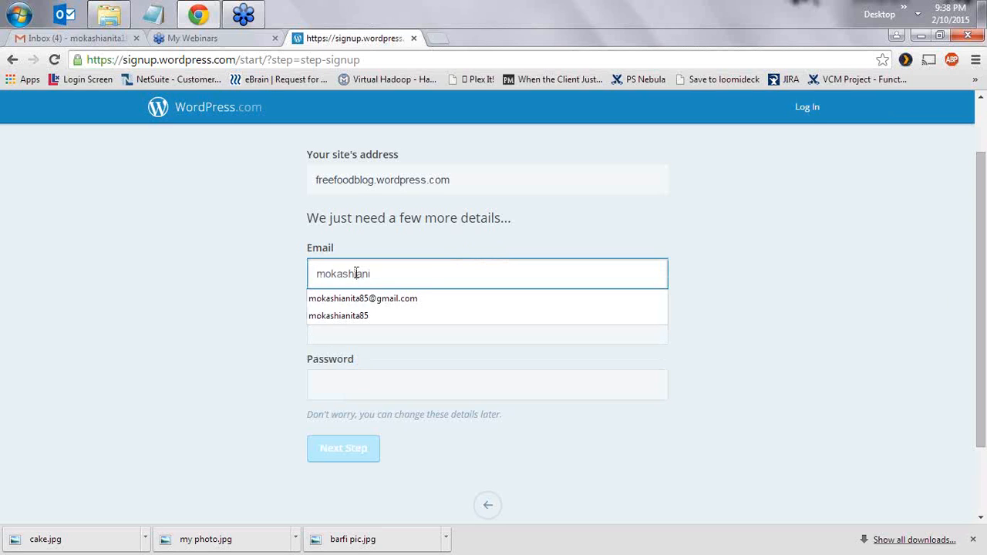
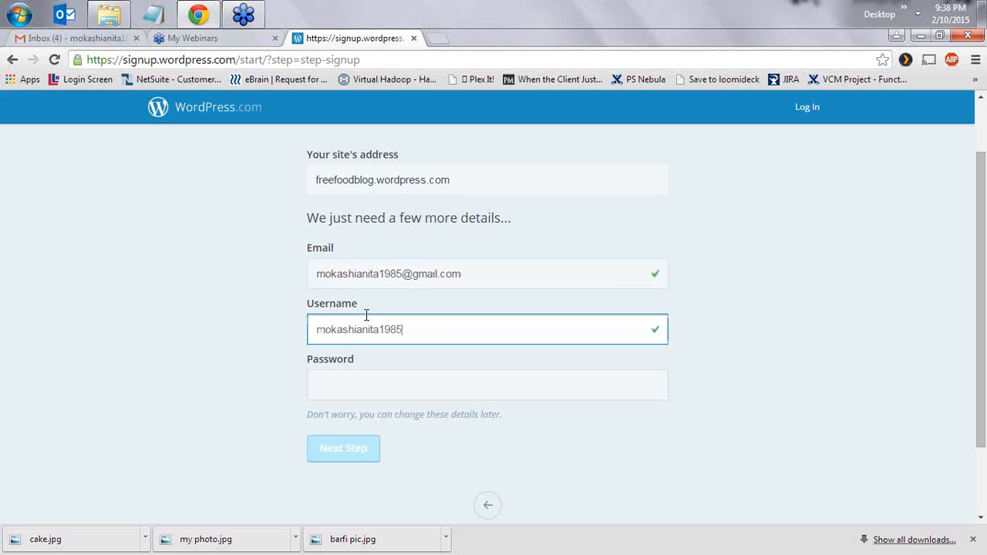
pyautogui.press('Tab')
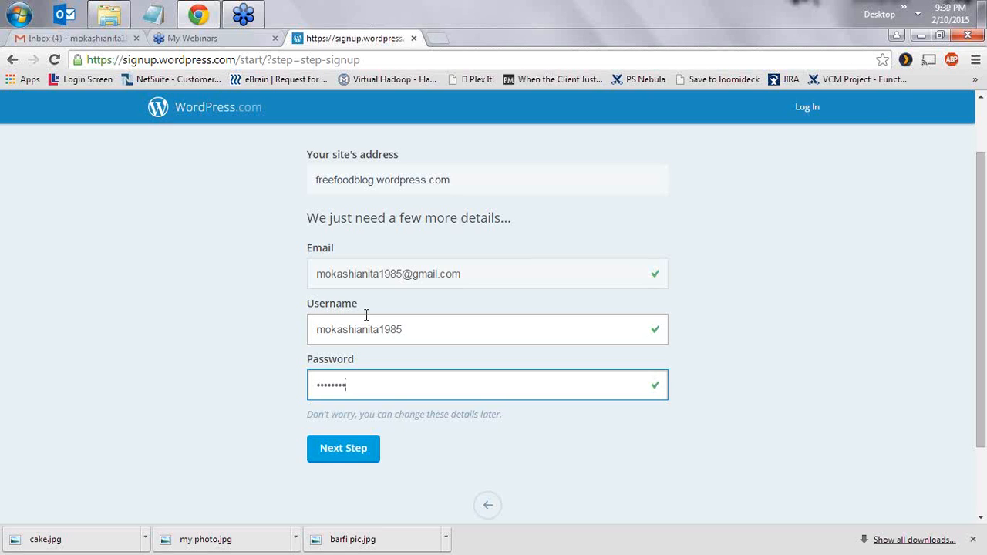
pyautogui.click(333, 452)
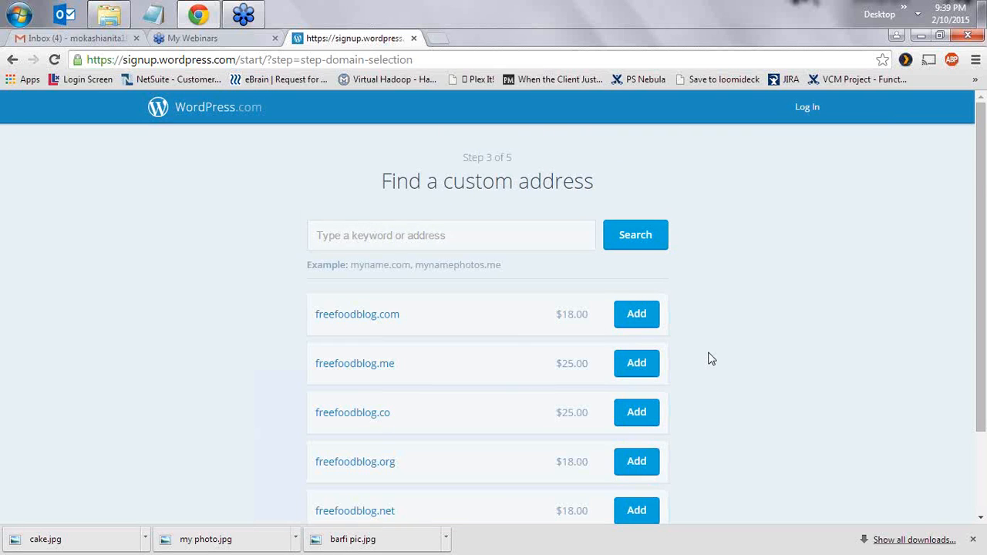
# - Review the paid freefoodblog domain offers and decline them with No Thanks
pyautogui.scroll(-2, 709, 359)
pyautogui.scroll(1, 710, 359)
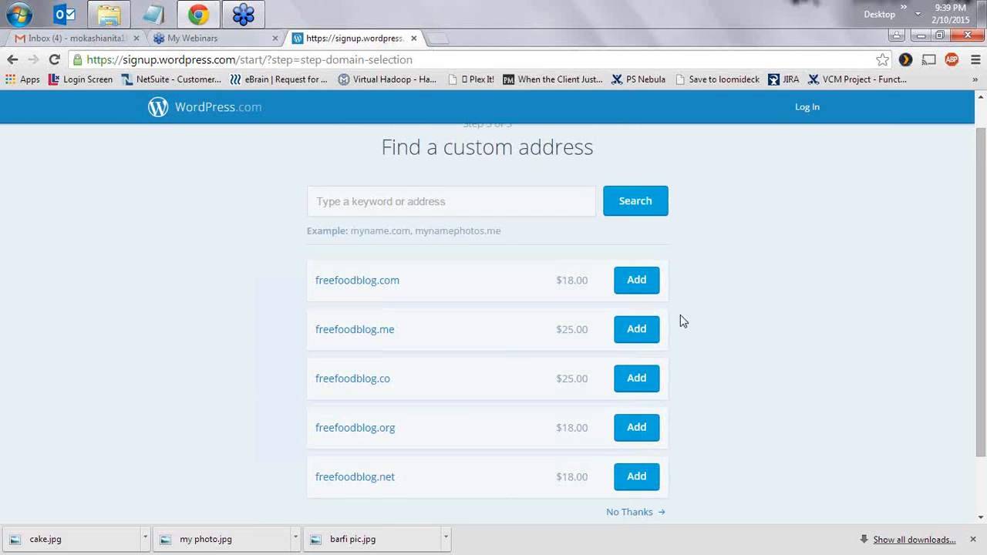
pyautogui.scroll(-1, 731, 340)
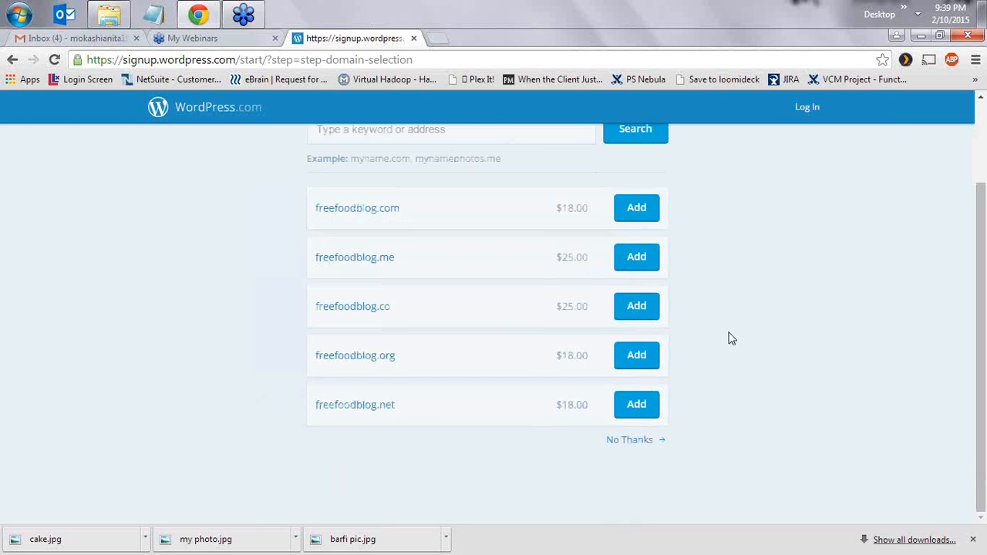
pyautogui.scroll(1, 731, 340)
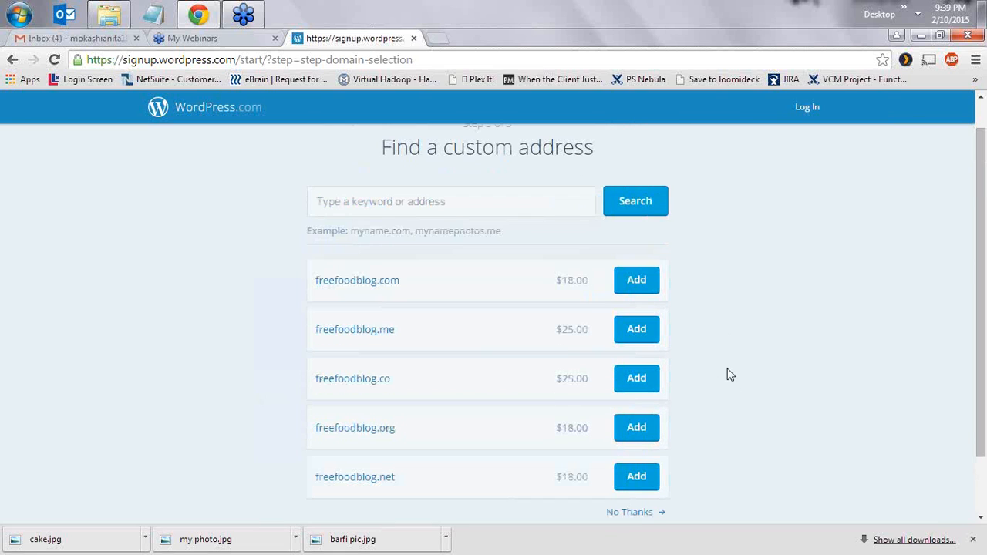
pyautogui.scroll(-1, 731, 354)
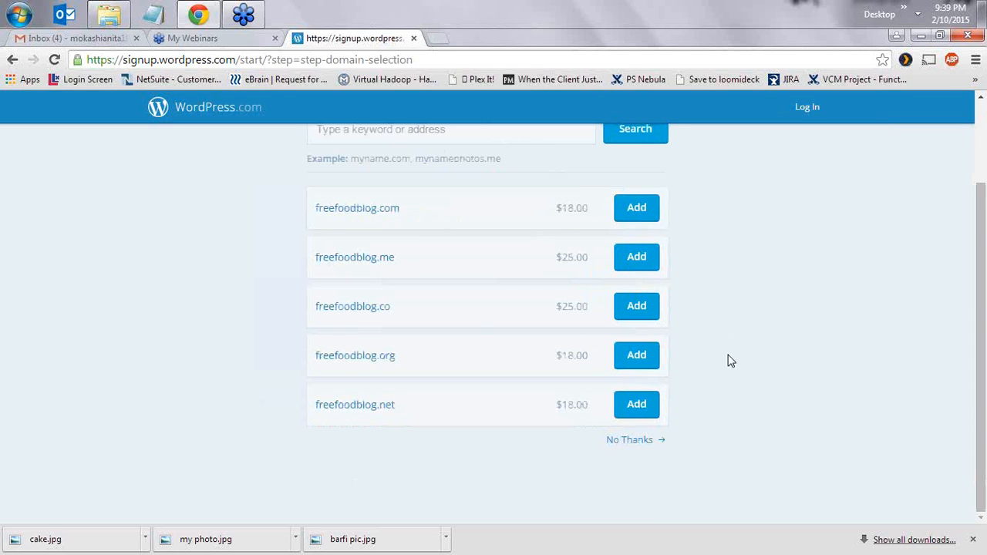
pyautogui.scroll(1, 740, 336)
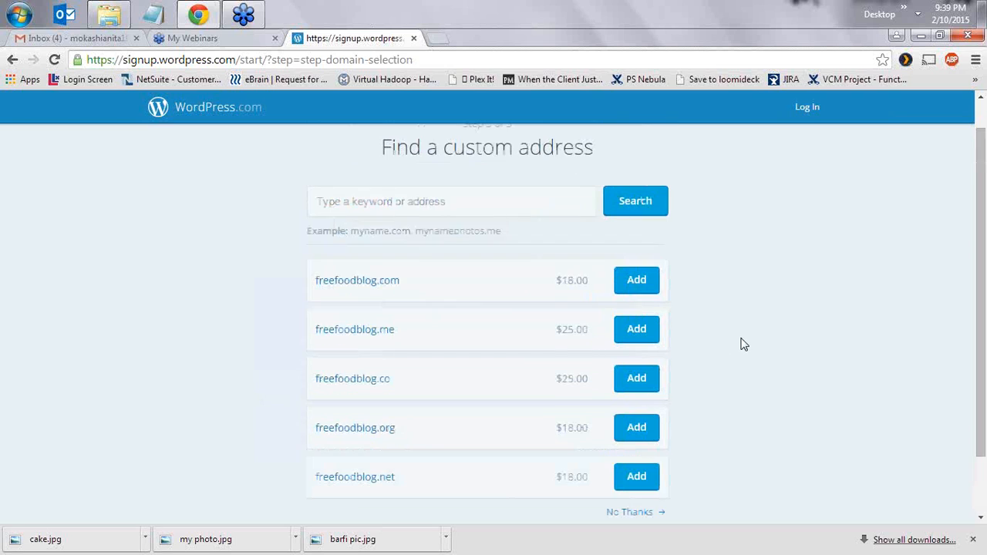
pyautogui.scroll(-1, 687, 367)
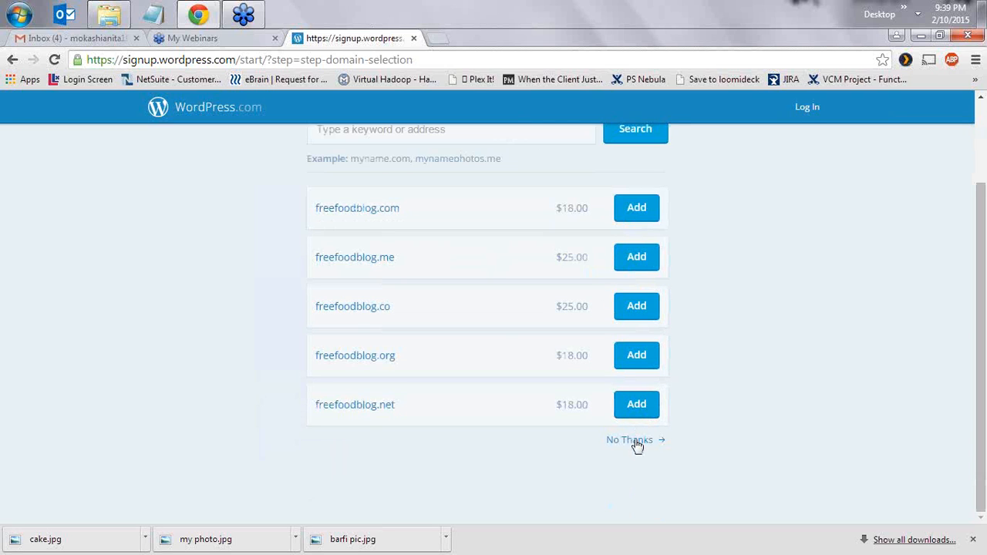
pyautogui.click(636, 441)
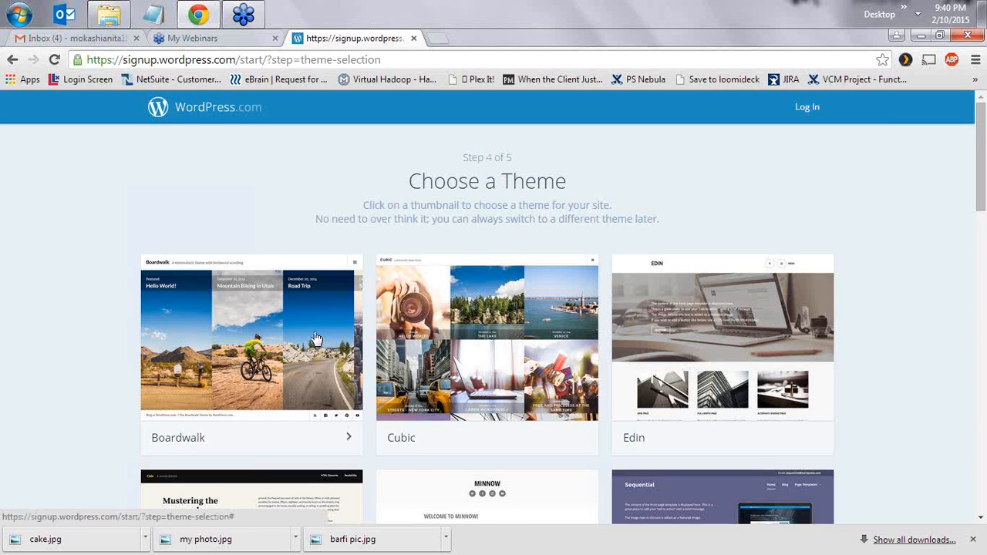
# - Choose the Sketch theme and the free Beginner plan for the blog
pyautogui.scroll(-2, 316, 339)
pyautogui.scroll(-2, 357, 383)
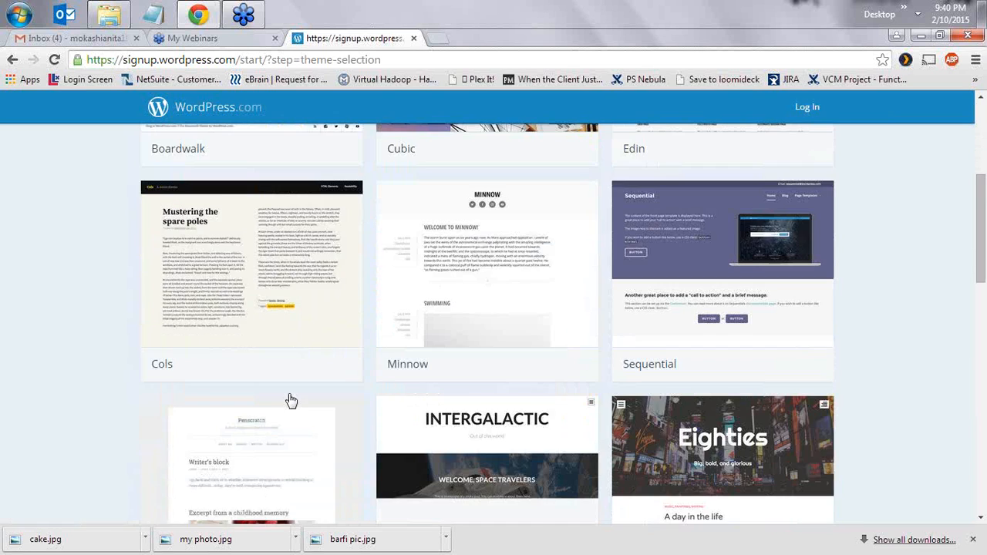
pyautogui.scroll(-2, 289, 401)
pyautogui.scroll(-2, 353, 419)
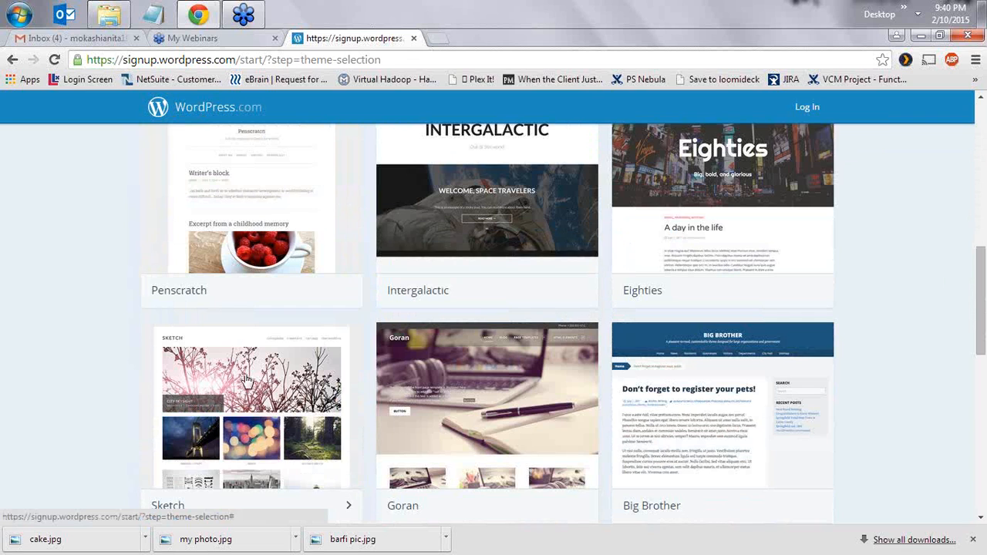
pyautogui.scroll(-2, 307, 373)
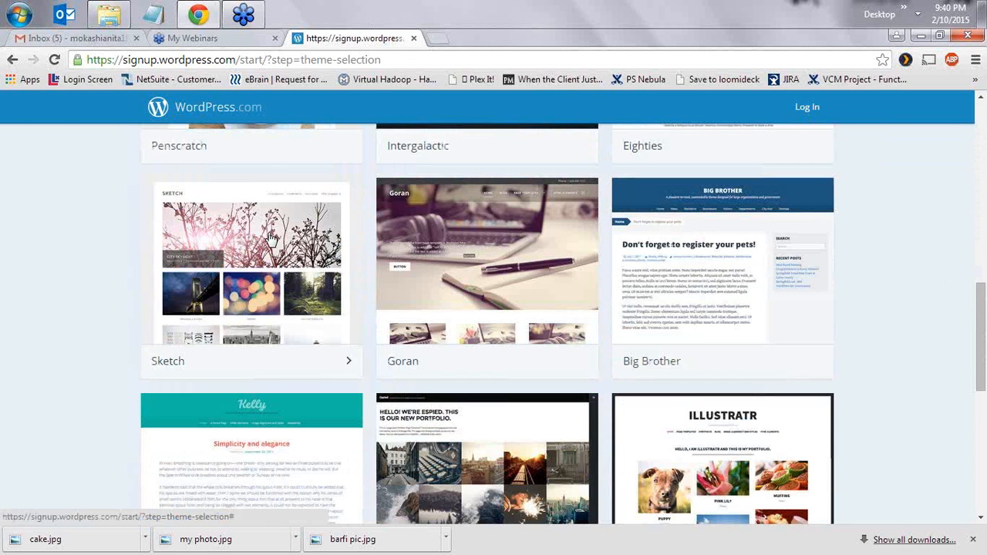
pyautogui.click(160, 331)
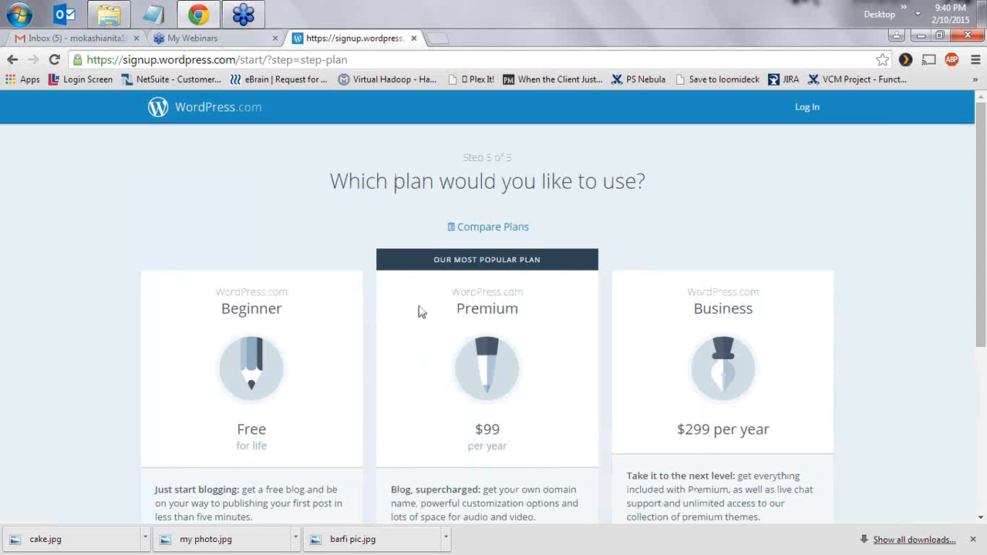
pyautogui.scroll(-1, 282, 369)
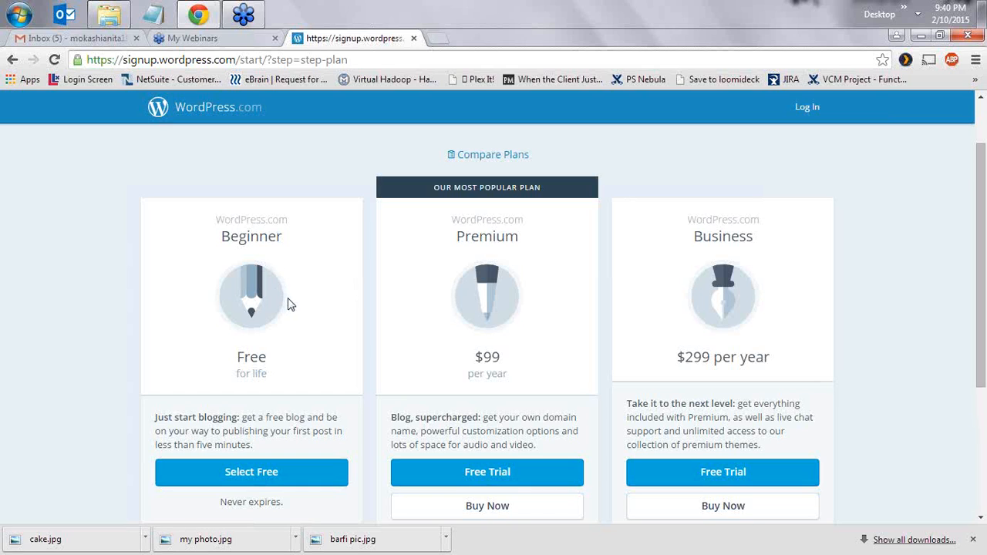
pyautogui.click(258, 476)
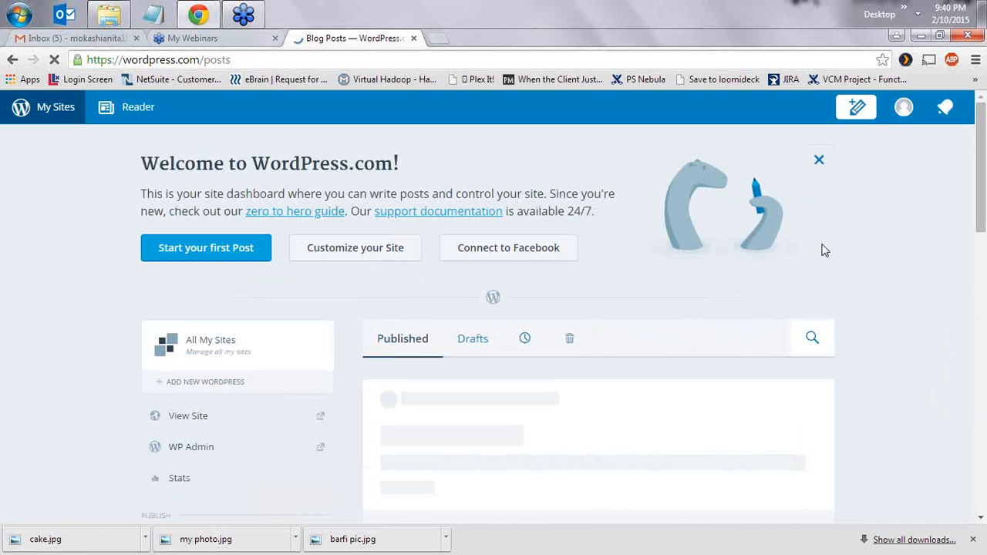
# - Save the site login in Chrome and open the freefoodblog WP Admin dashboard
pyautogui.scroll(-2, 848, 253)
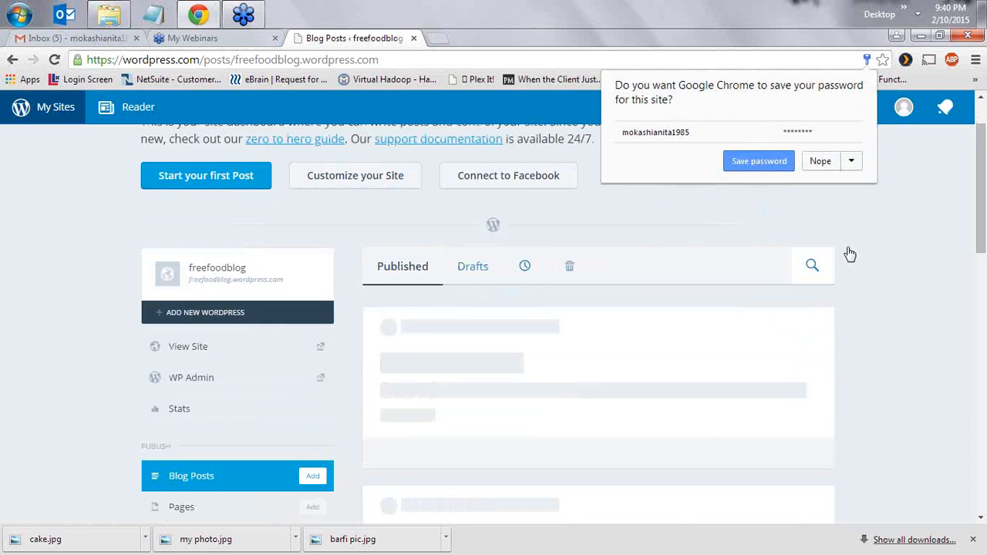
pyautogui.click(760, 163)
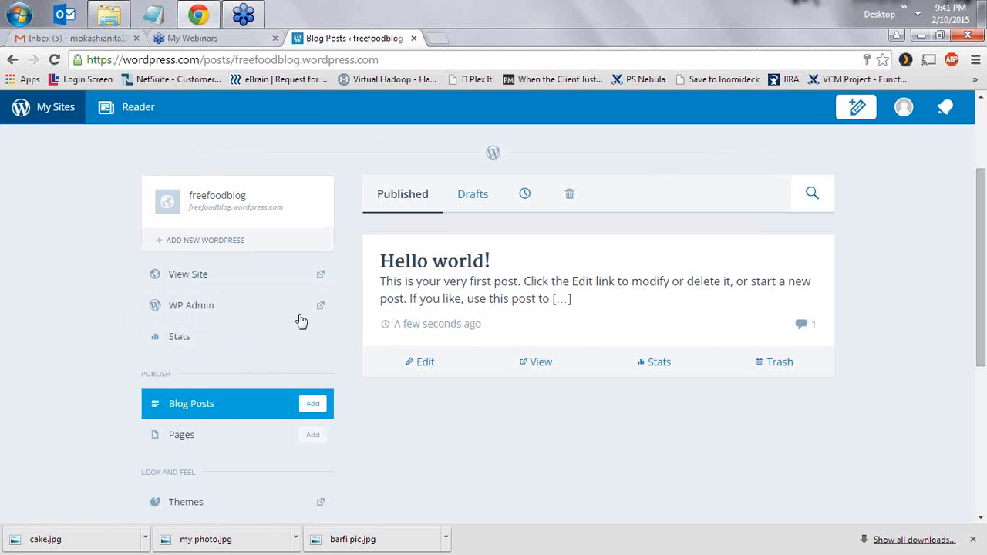
pyautogui.click(192, 314)
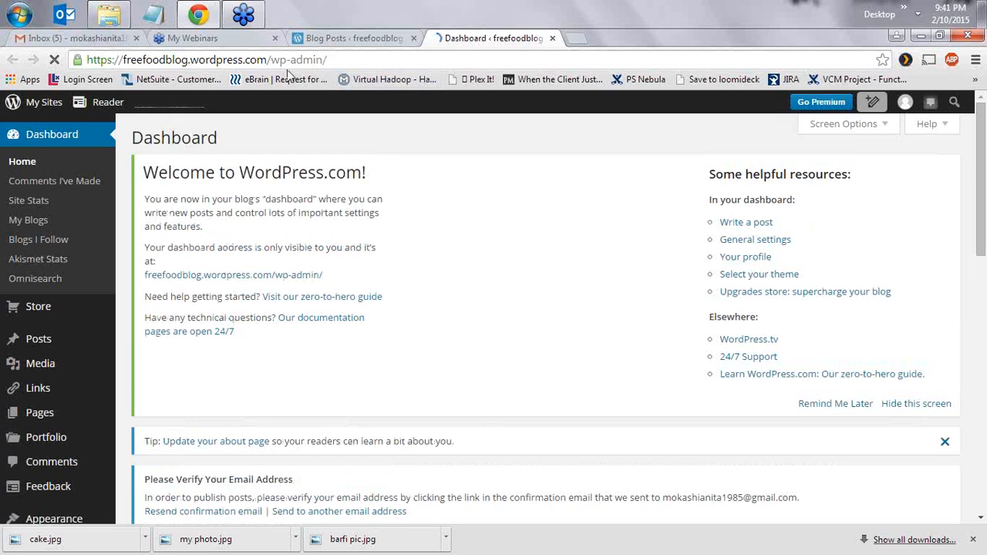
pyautogui.moveTo(327, 60); pyautogui.dragTo(83, 60)
pyautogui.hotkey('ctrl', 'c')
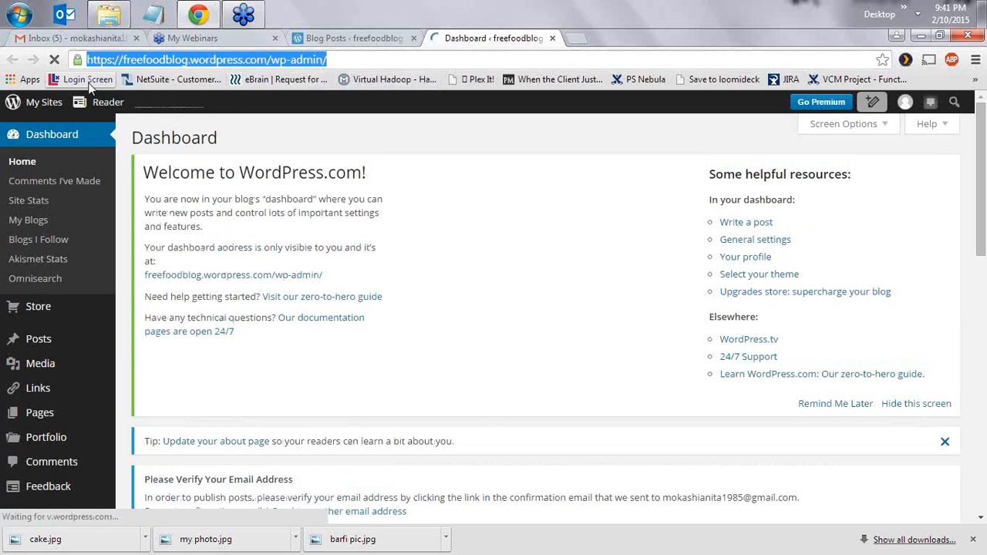
pyautogui.click(20, 14)
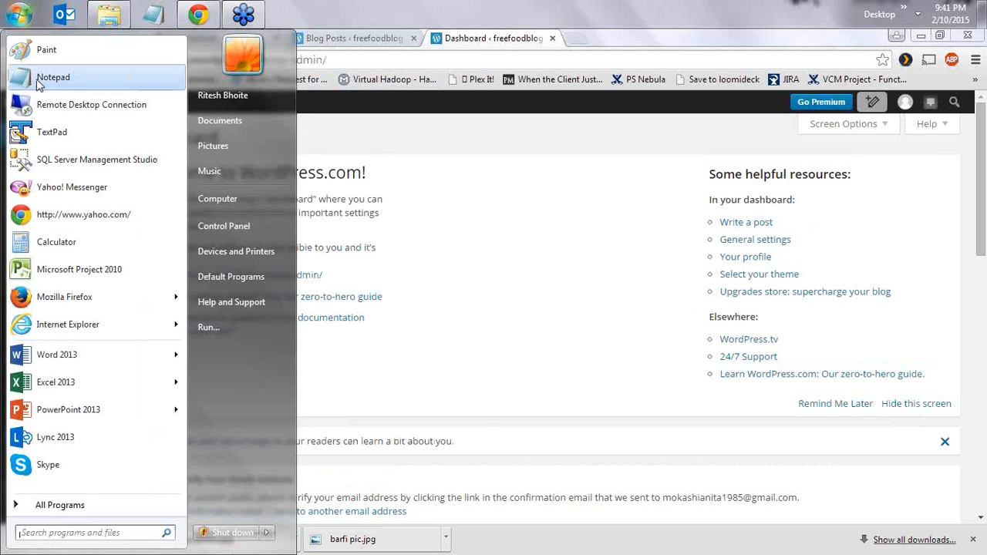
pyautogui.click(600, 318)
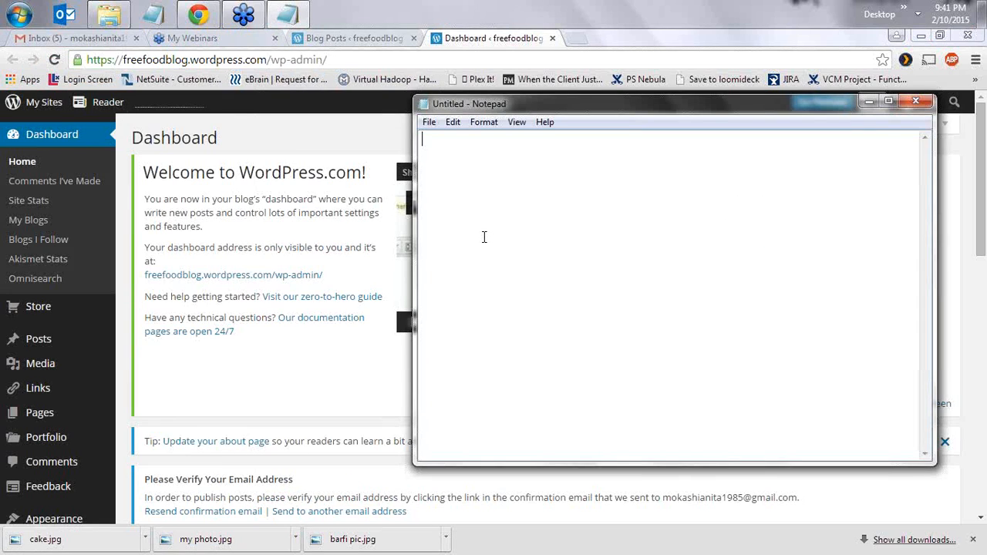
pyautogui.hotkey('ctrl', 'v')
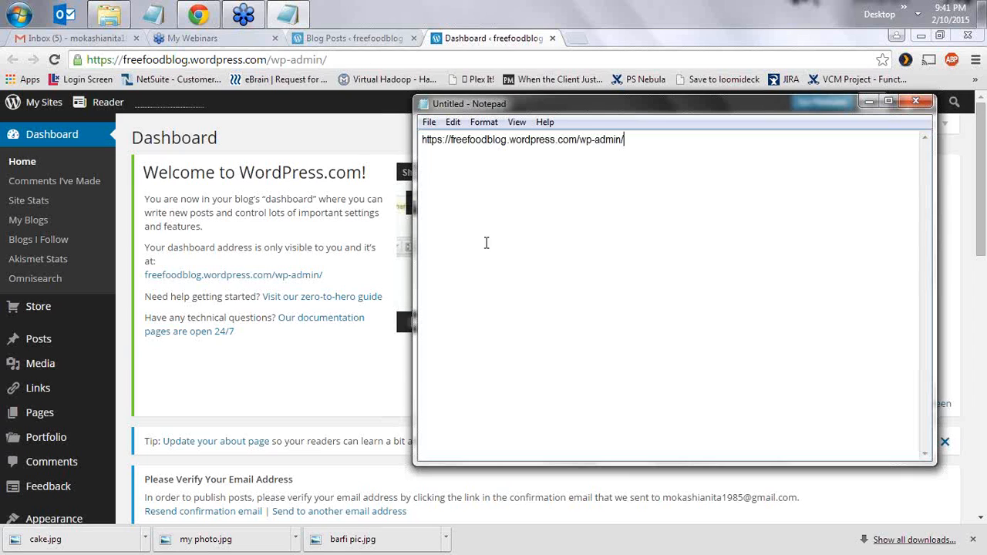
pyautogui.click(869, 101)
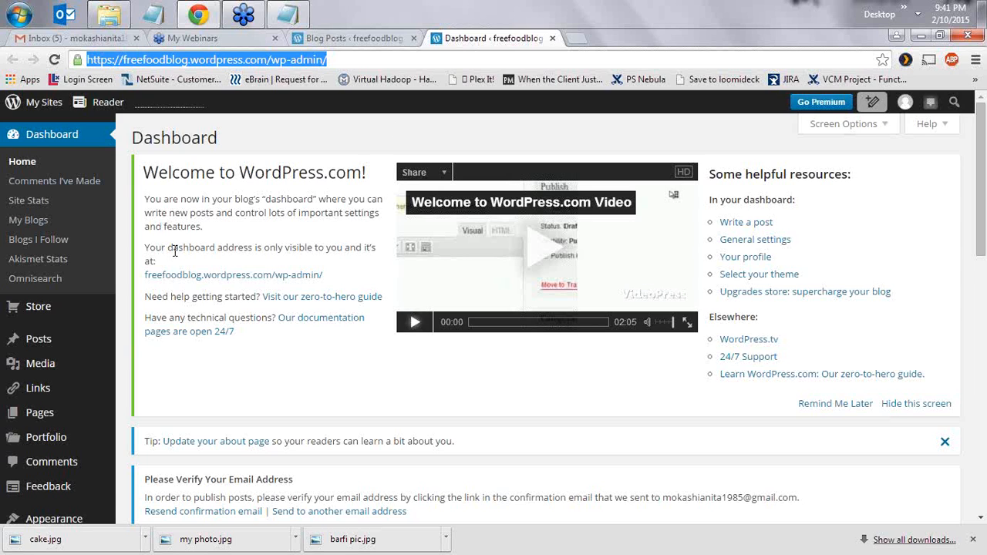
# - Look through the dashboard sidebar menus and start a new post from Posts > Add New
pyautogui.scroll(-2, 49, 390)
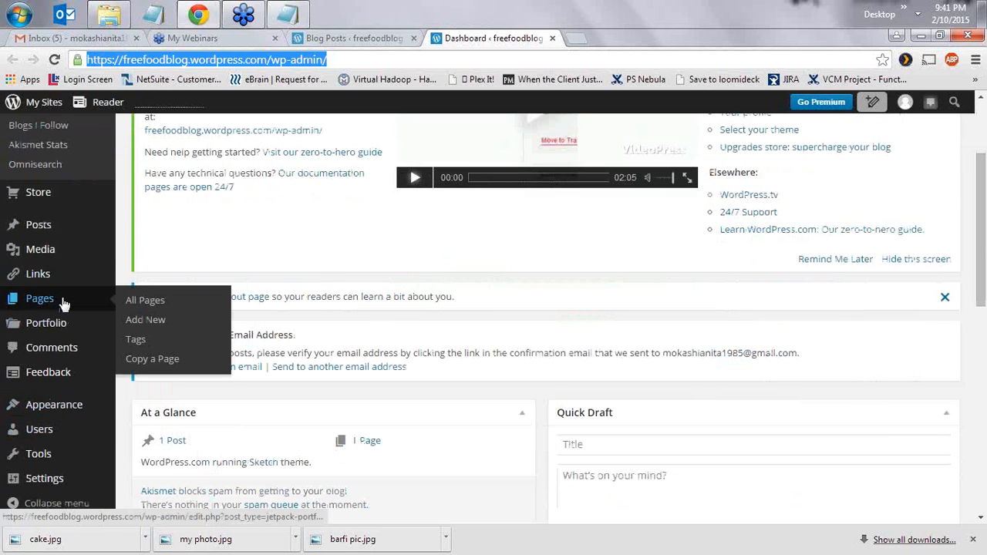
pyautogui.moveTo(70, 233)
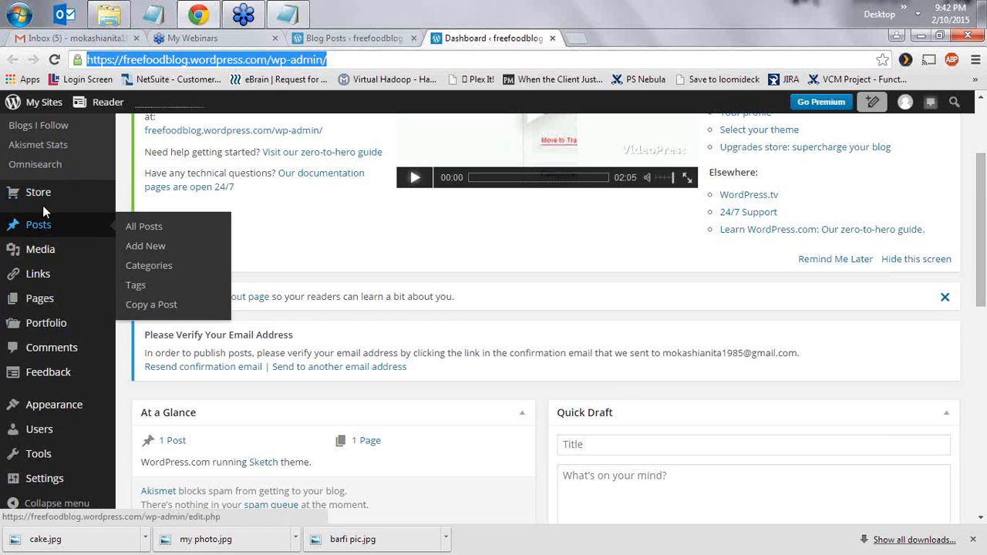
pyautogui.moveTo(54, 234)
pyautogui.moveTo(64, 258)
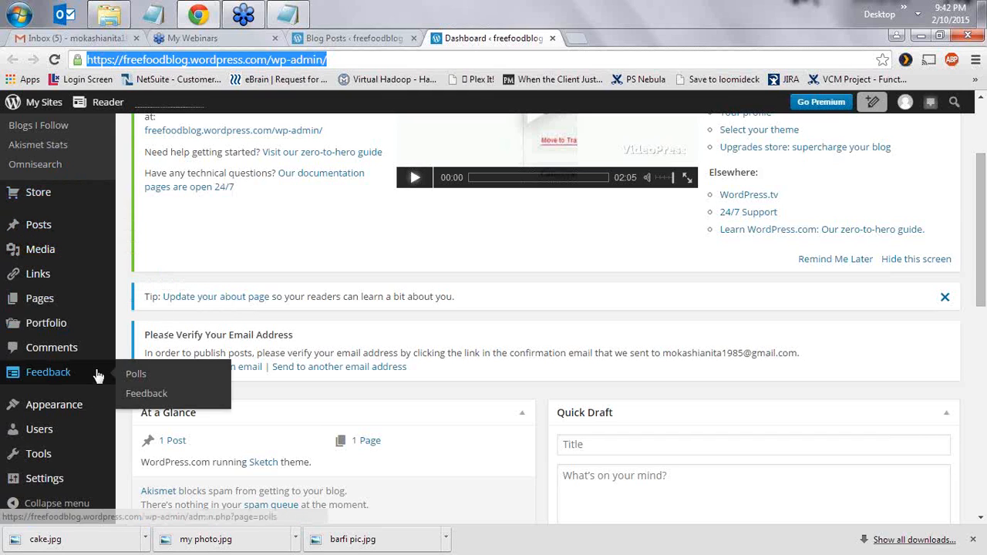
pyautogui.scroll(-1, 58, 406)
pyautogui.moveTo(64, 413)
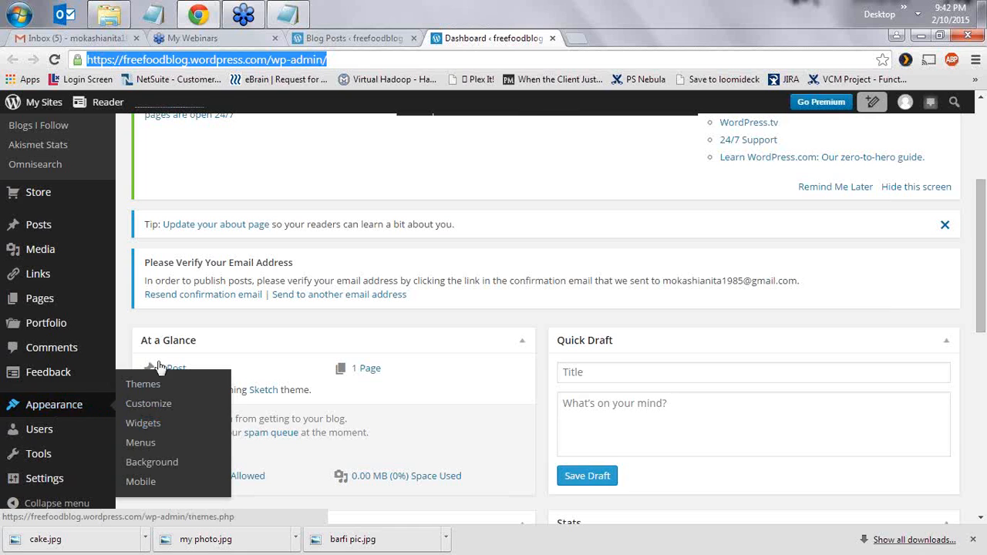
pyautogui.scroll(2, 110, 347)
pyautogui.moveTo(65, 313)
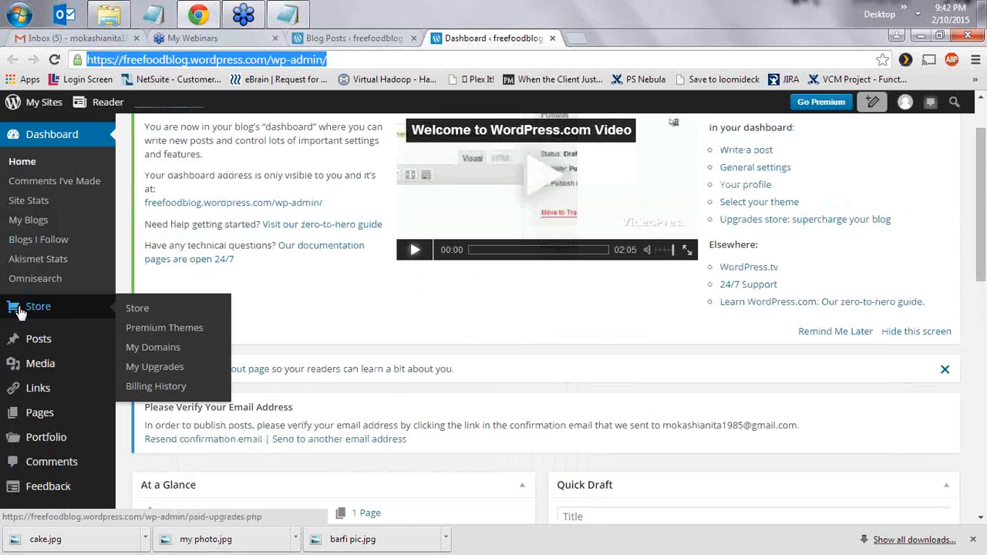
pyautogui.moveTo(60, 345)
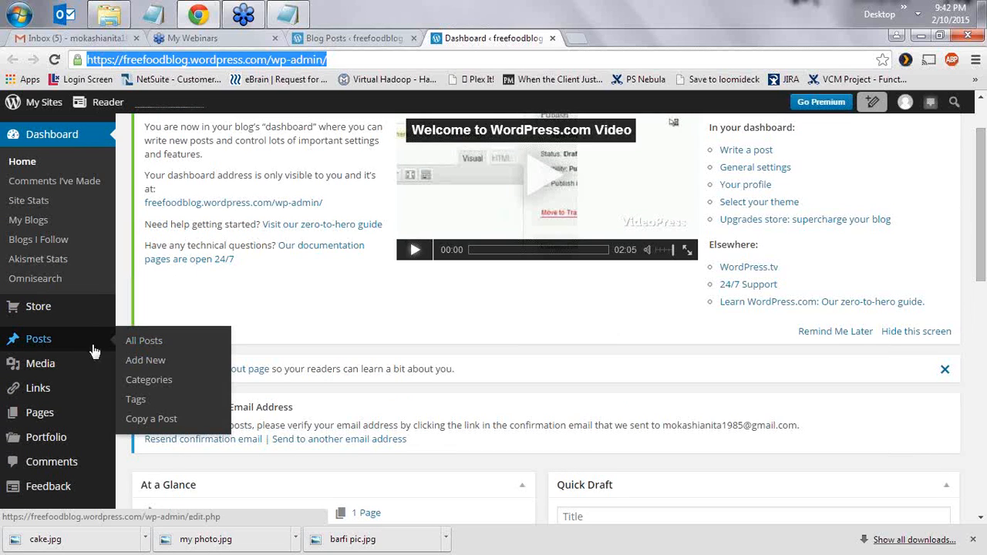
pyautogui.click(146, 363)
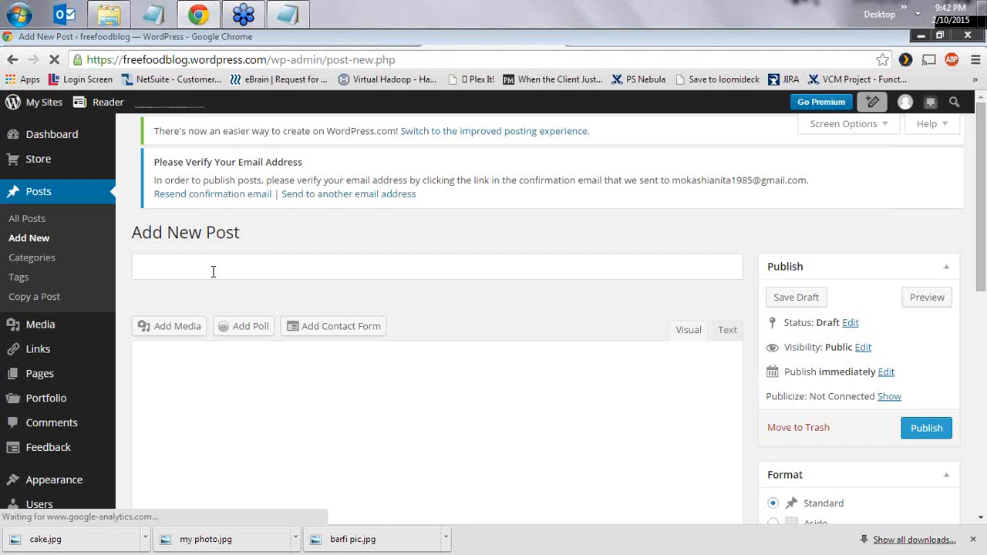
# - Title the new post 'Barfi Recipe' and bring up the Add Media window
pyautogui.click(171, 292)
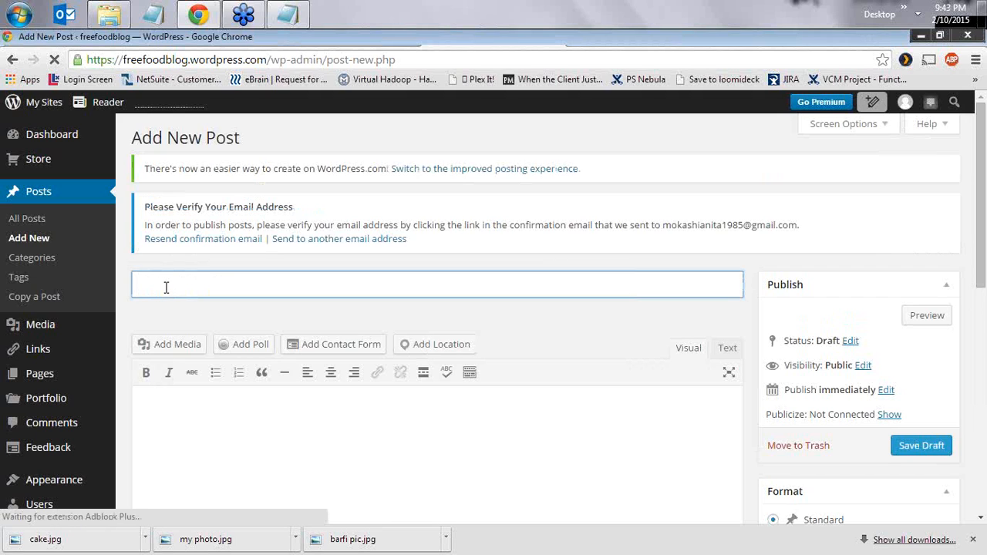
pyautogui.write('B')
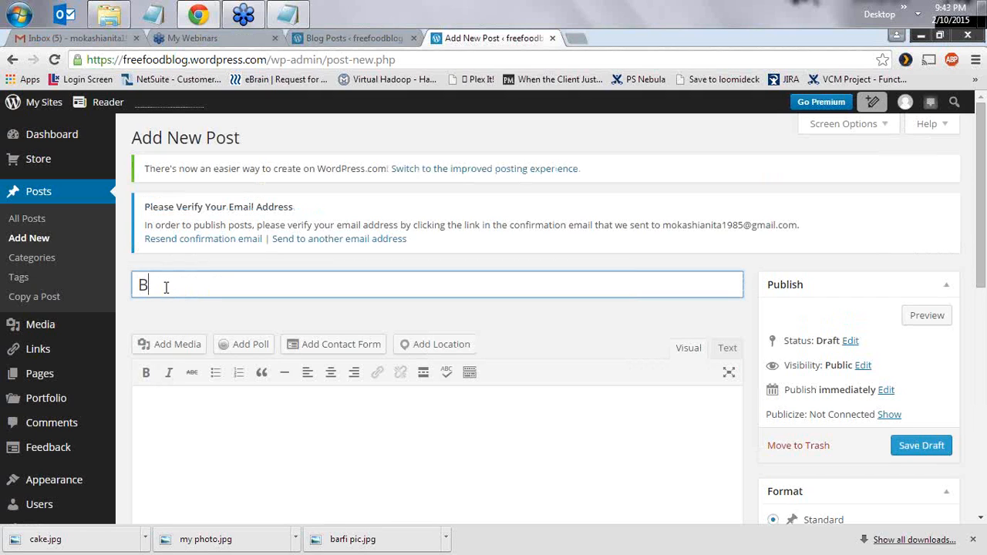
pyautogui.write('arfi')
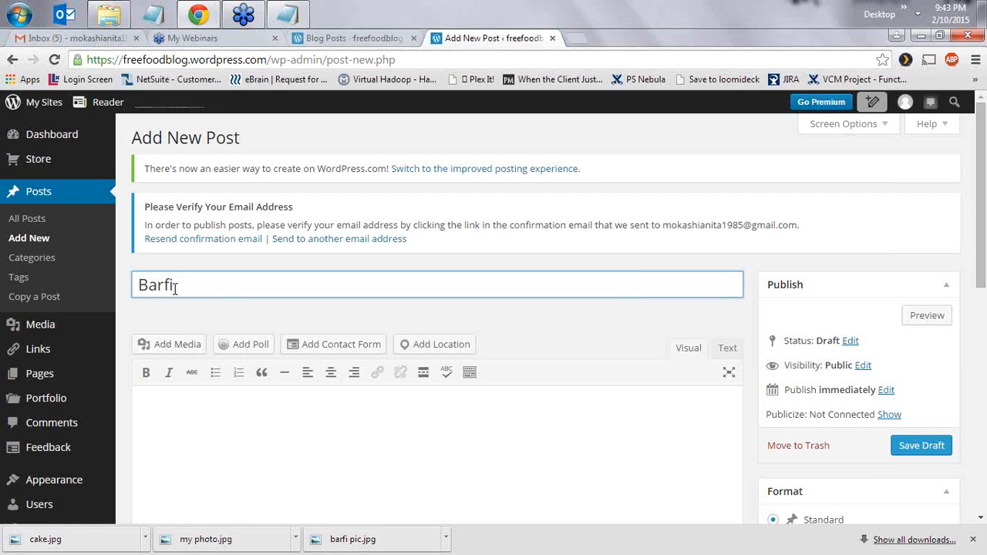
pyautogui.write('Recipe')
pyautogui.click(171, 345)
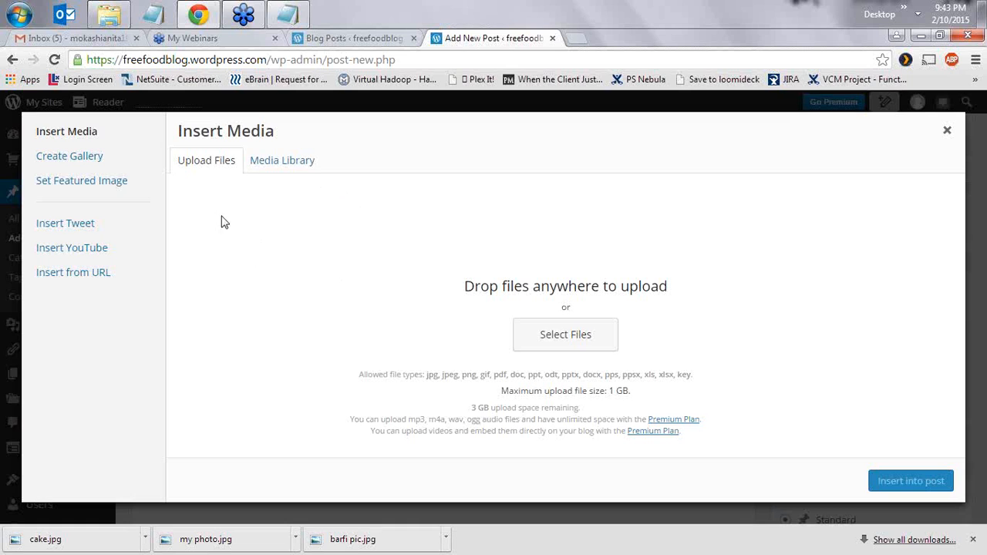
# - Upload barfi pic.jpg from the computer into the Media Library
pyautogui.click(561, 338)
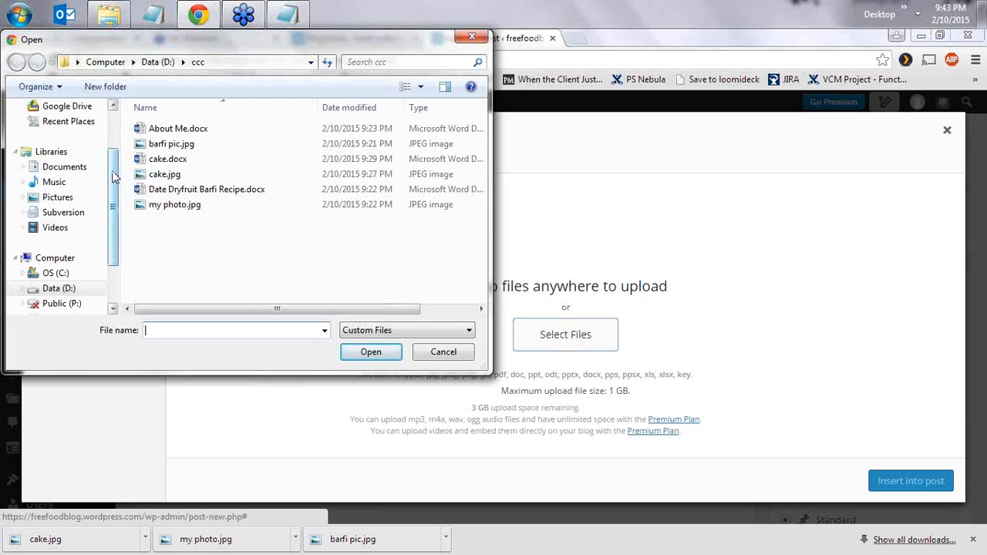
pyautogui.scroll(1, 111, 177)
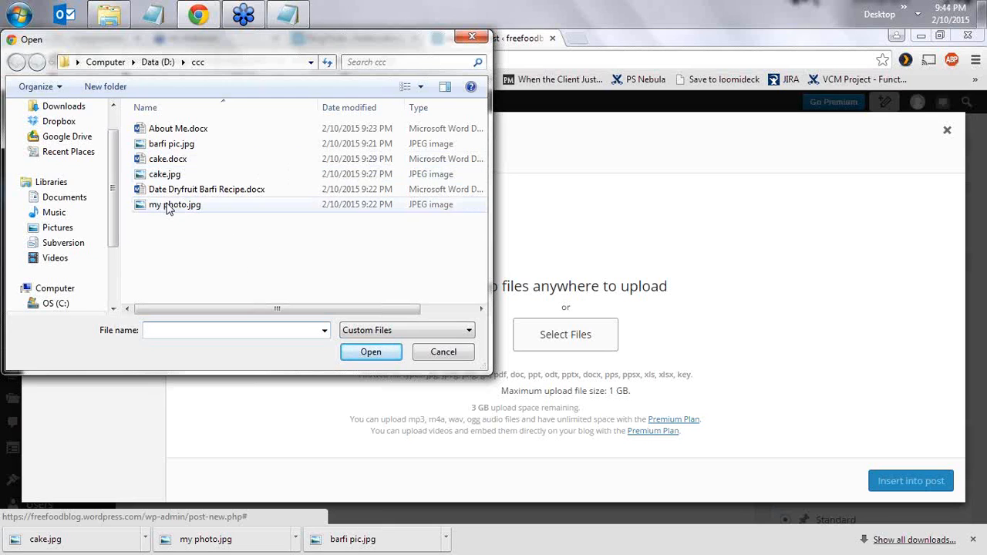
pyautogui.click(177, 145)
pyautogui.click(371, 352)
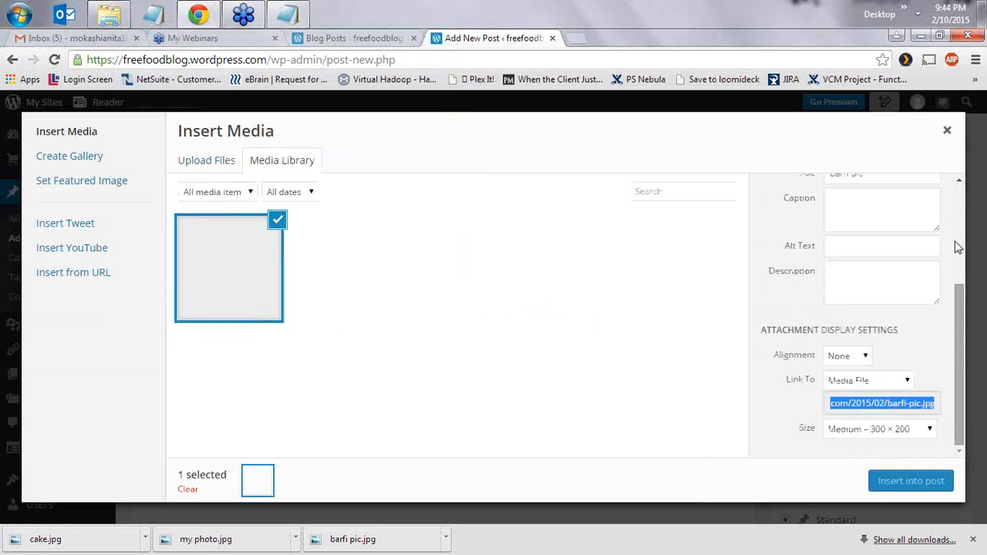
# - Give the barfi image the title 'Barfi recipe' and use the same text as its alt text
pyautogui.moveTo(961, 328); pyautogui.dragTo(949, 262)
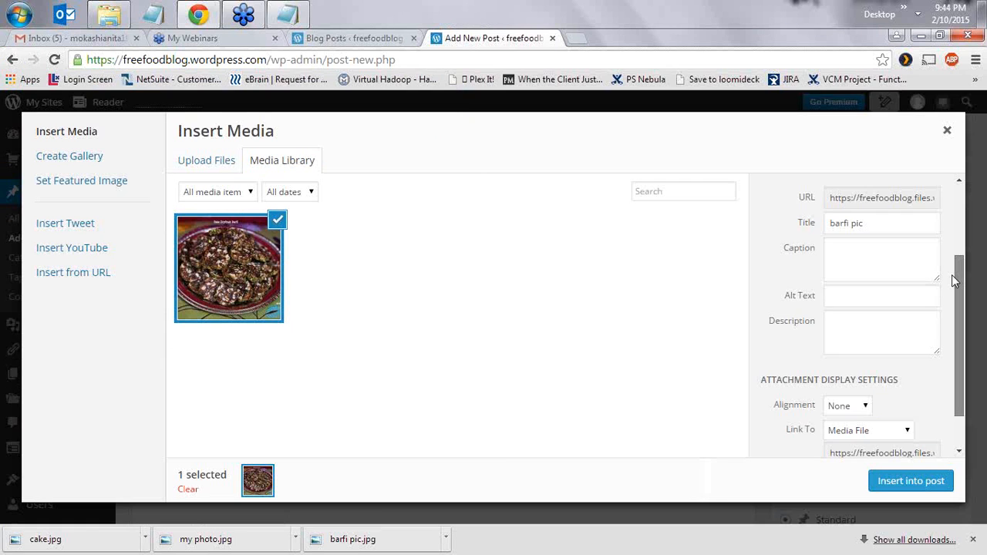
pyautogui.click(868, 292)
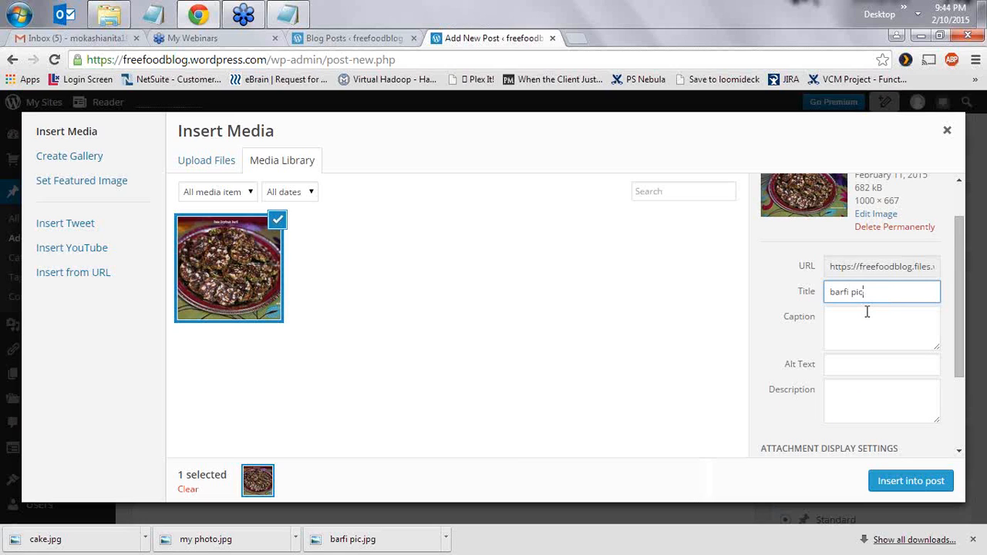
pyautogui.moveTo(872, 296); pyautogui.dragTo(819, 300)
pyautogui.write('bar')
pyautogui.click(855, 328)
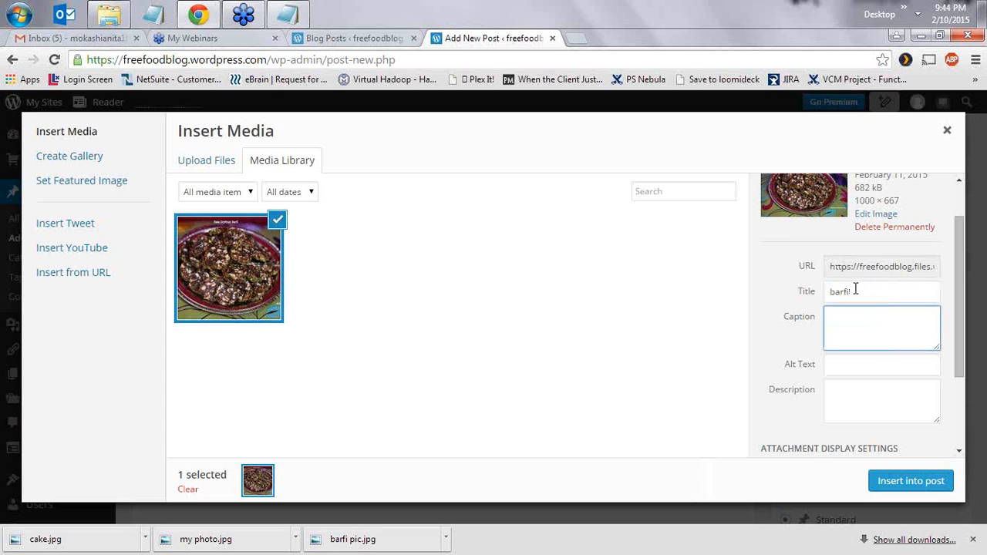
pyautogui.moveTo(854, 291); pyautogui.dragTo(821, 278)
pyautogui.write('Bar')
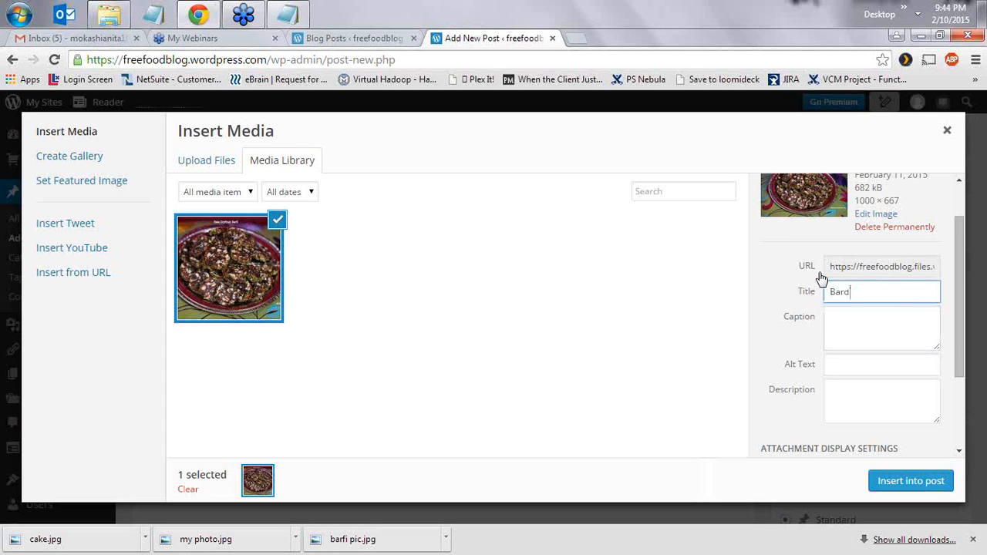
pyautogui.write('fi recipe')
pyautogui.moveTo(886, 293); pyautogui.dragTo(815, 304)
pyautogui.hotkey('ctrl', 'c')
pyautogui.click(869, 369)
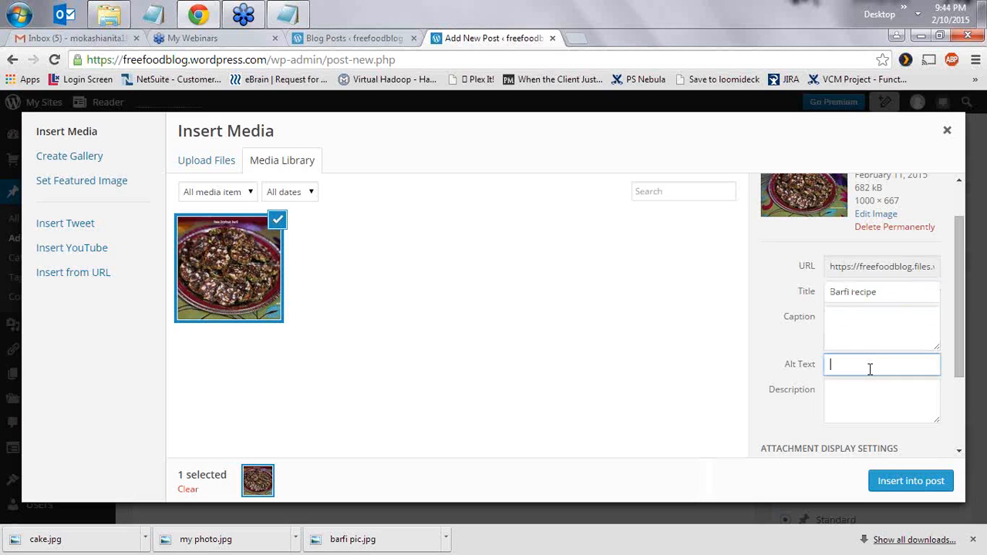
pyautogui.hotkey('ctrl', 'v')
# - Choose the 800 × 600 image size and insert the image into the post
pyautogui.scroll(-2, 920, 378)
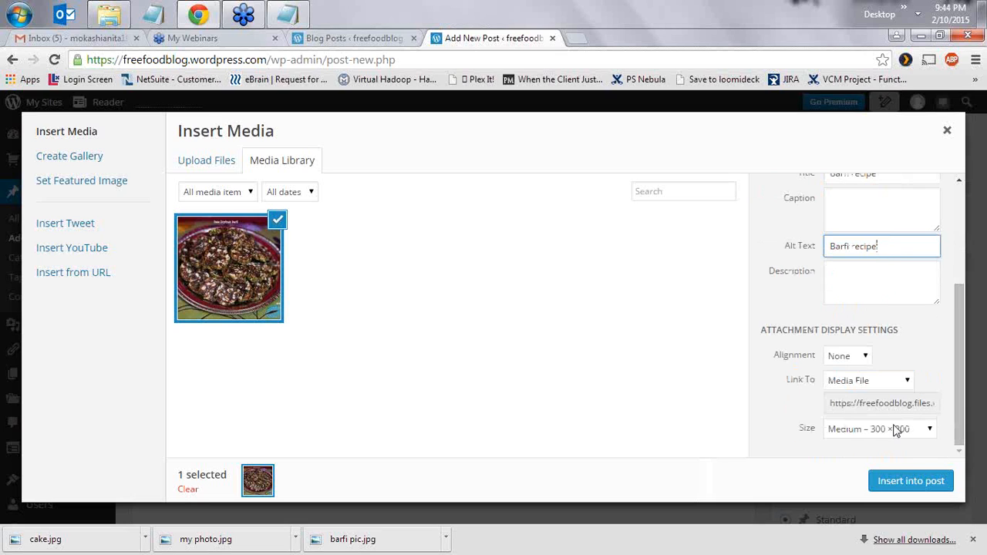
pyautogui.click(898, 429)
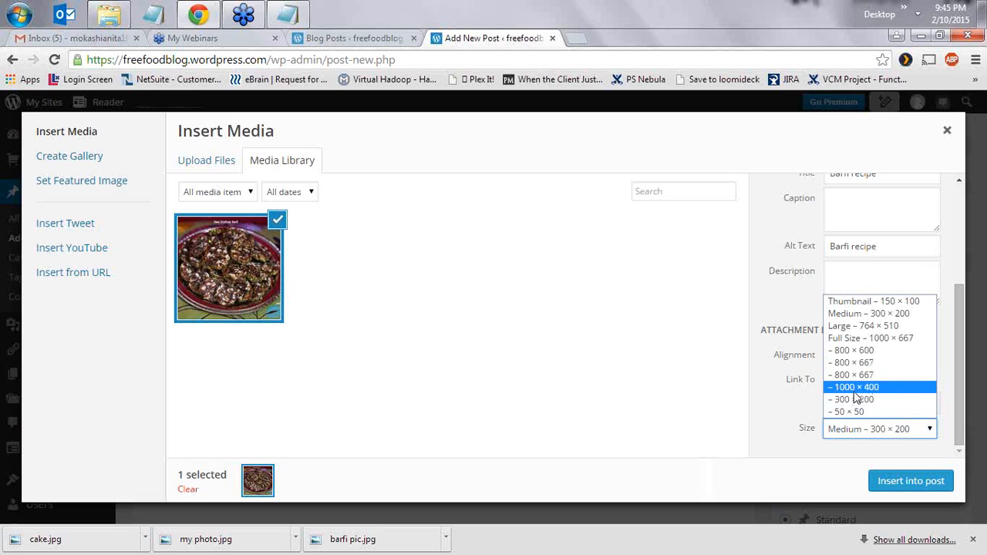
pyautogui.click(875, 354)
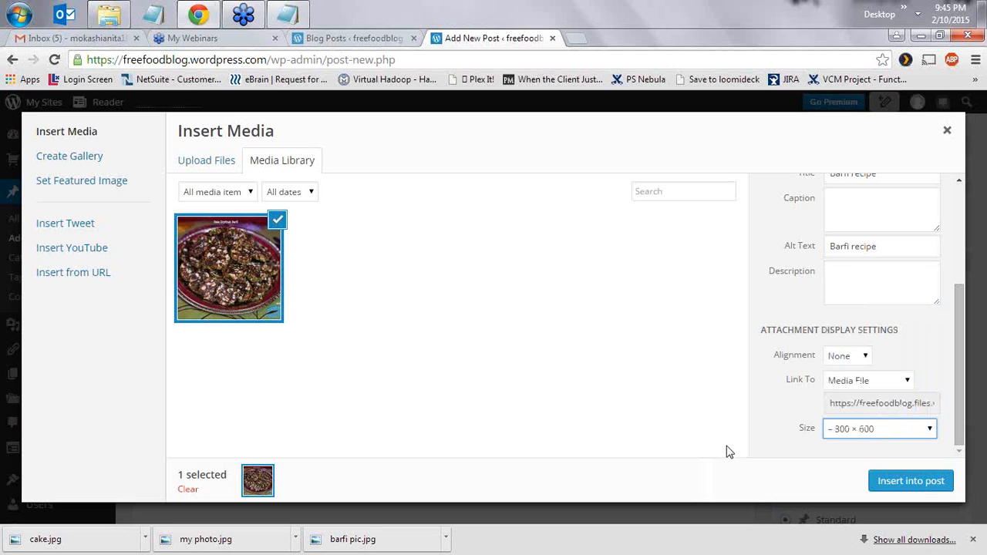
pyautogui.click(901, 482)
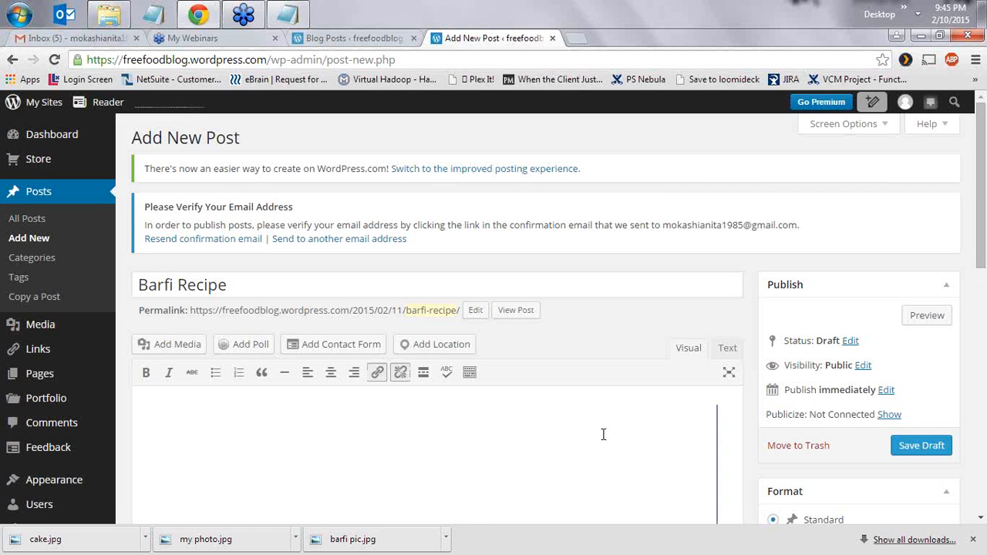
# - Add an empty paragraph below the barfi image, then bring the file explorer to the front
pyautogui.scroll(-3, 572, 432)
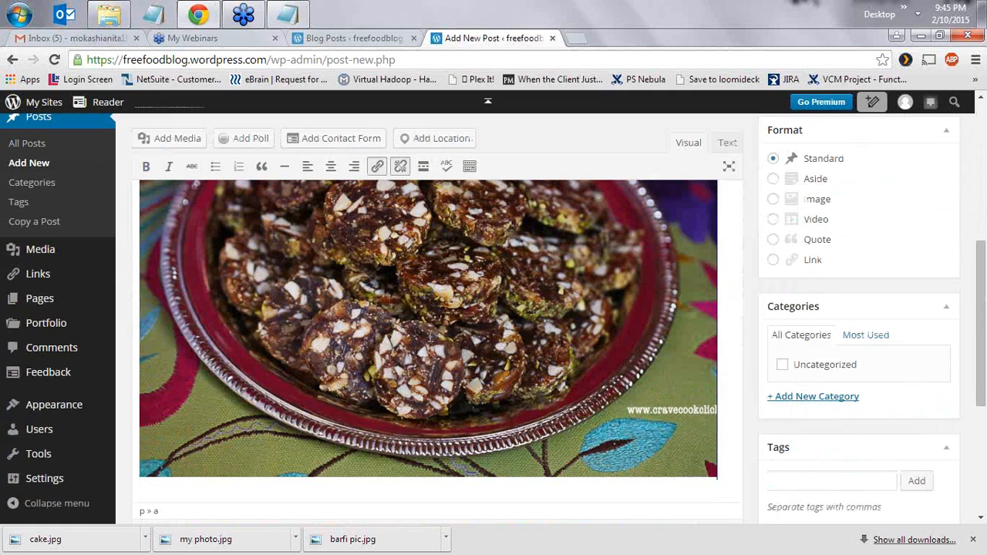
pyautogui.click(431, 336)
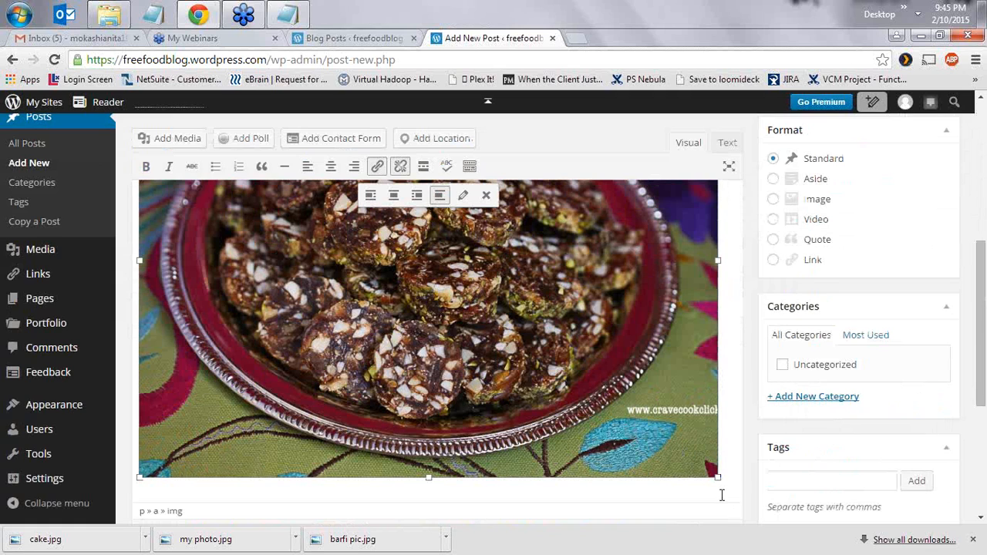
pyautogui.click(728, 472)
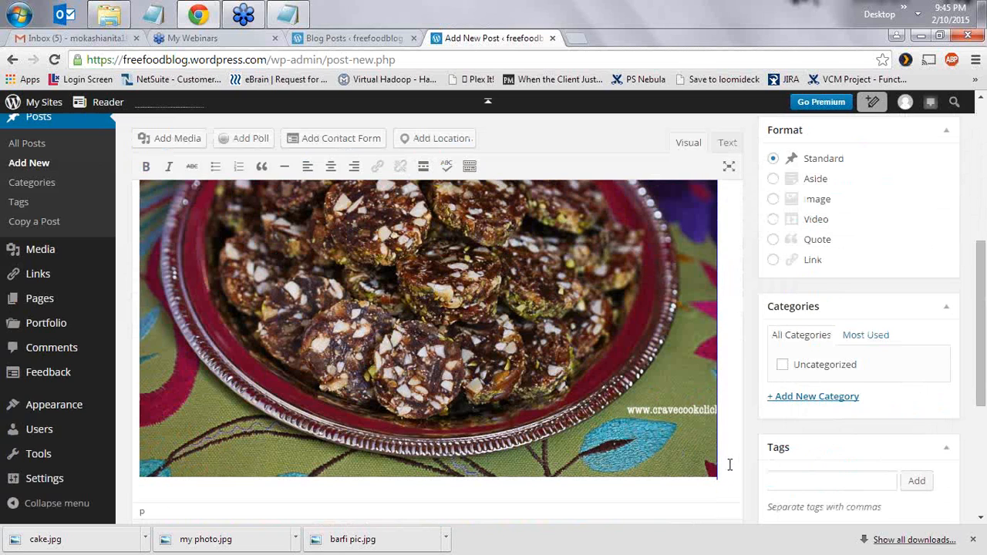
pyautogui.press('Return')
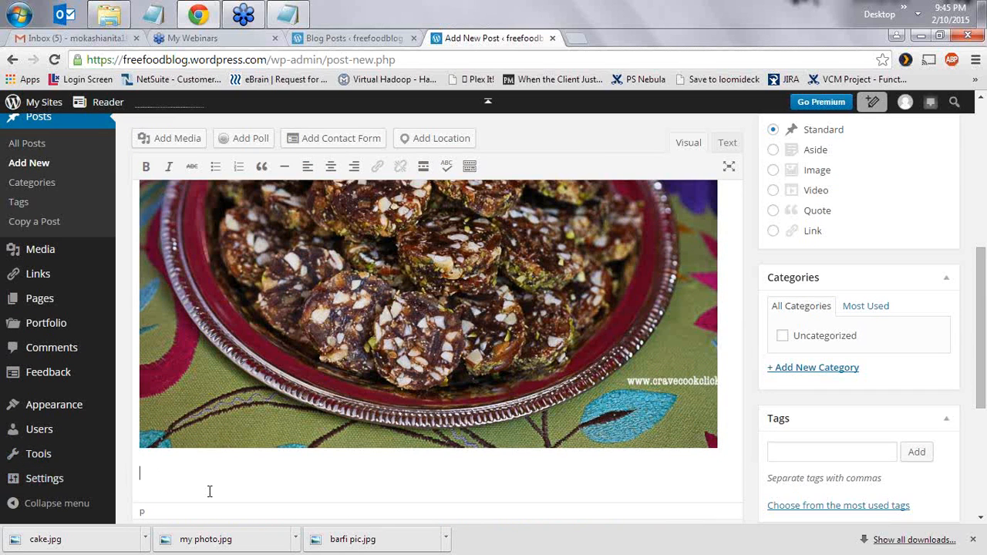
pyautogui.click(109, 14)
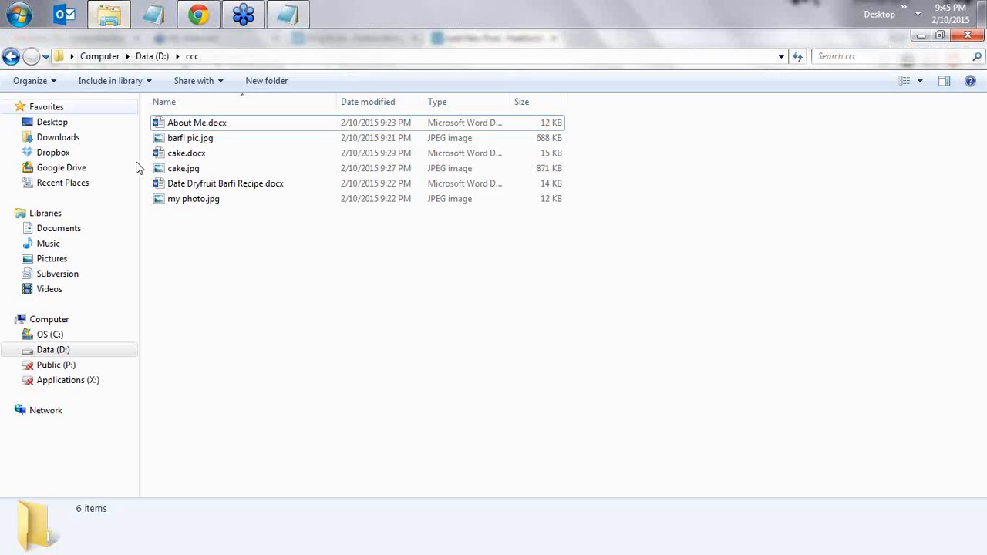
# - Open Date Dryfruit Barfi Recipe.docx from the D:\ccc folder in Word
pyautogui.click(206, 190)
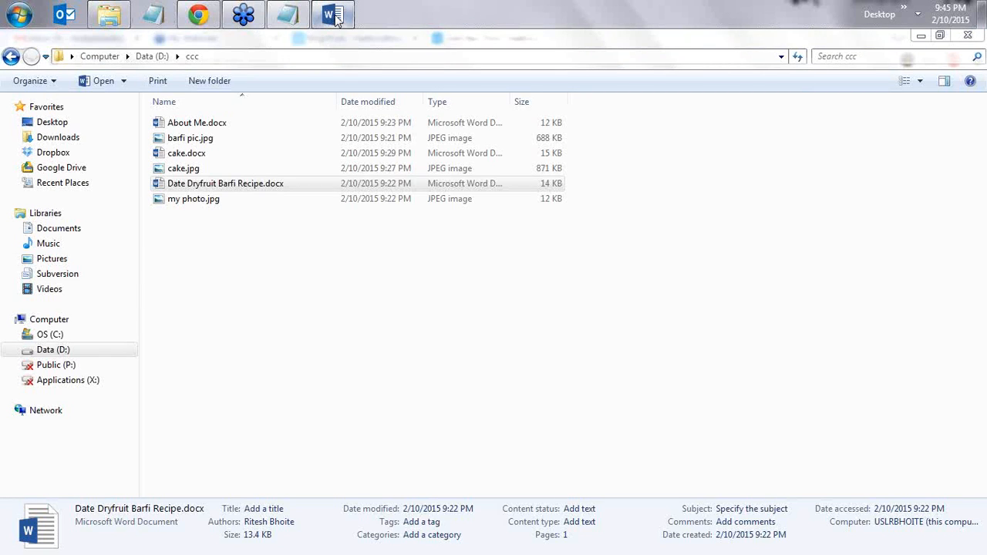
pyautogui.click(347, 190)
# - Copy the full Date Dryfruit Barfi Recipe text from Word and return to the WordPress editor
pyautogui.click(333, 14)
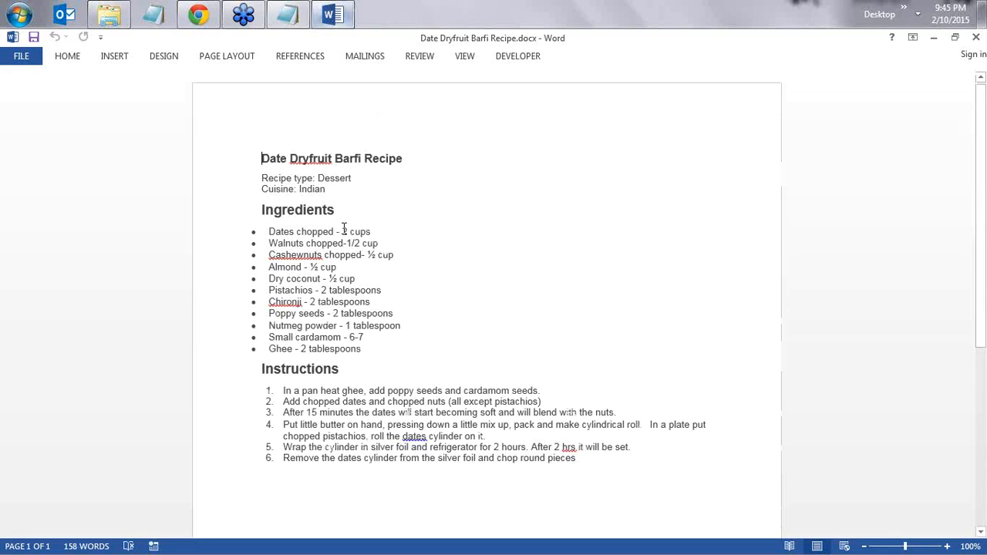
pyautogui.moveTo(256, 155); pyautogui.dragTo(598, 472)
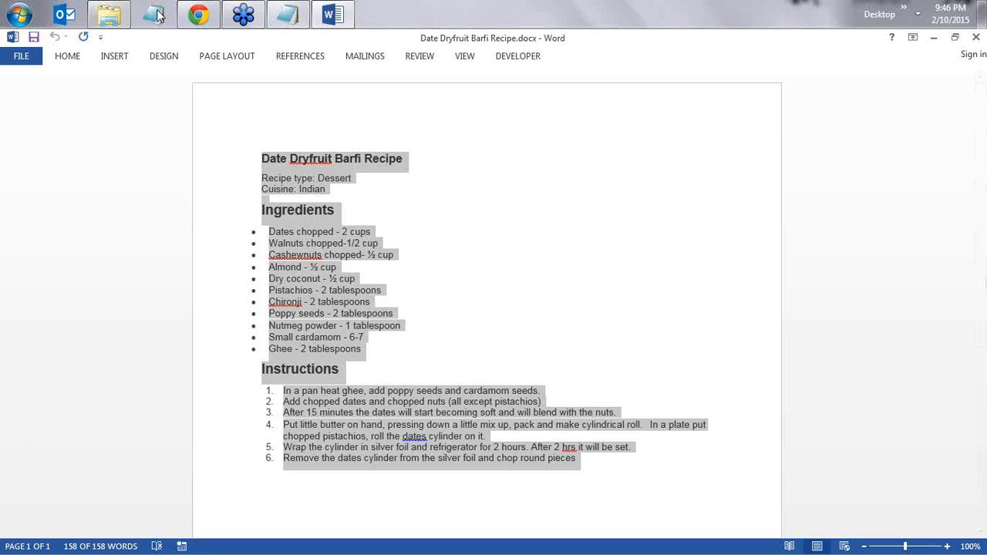
pyautogui.click(200, 16)
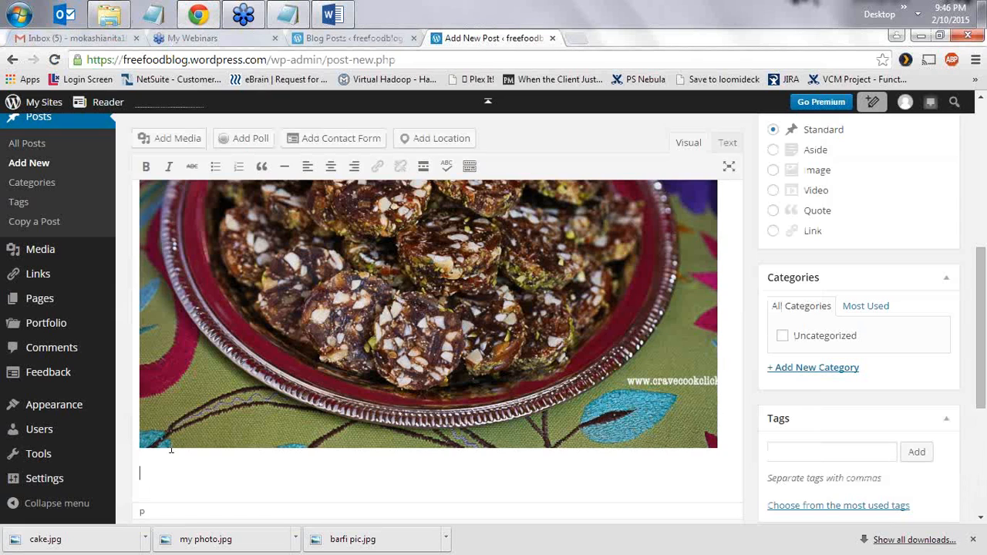
# - Paste the copied barfi recipe into the empty paragraph below the image
pyautogui.rightClick(181, 481)
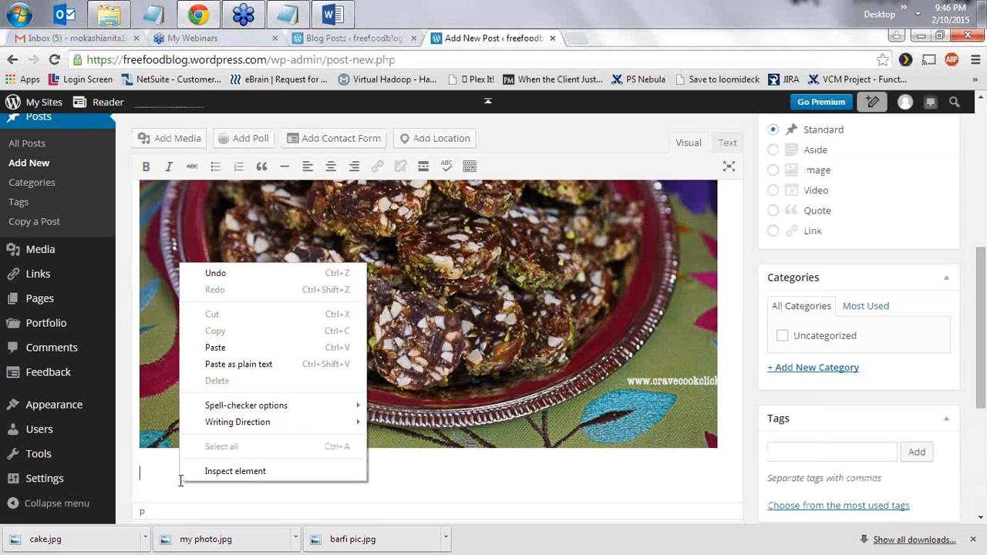
pyautogui.click(239, 347)
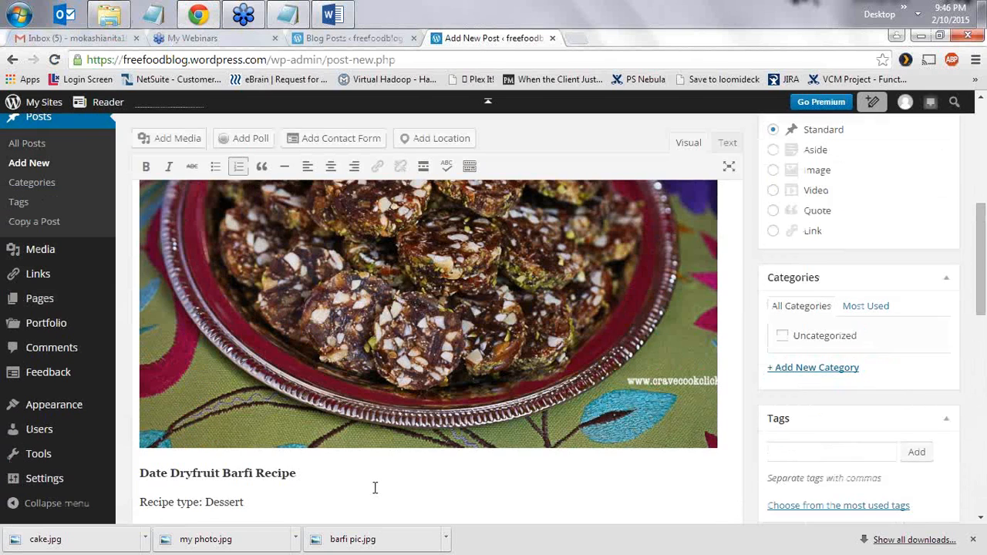
pyautogui.scroll(-3, 375, 486)
pyautogui.scroll(1, 670, 335)
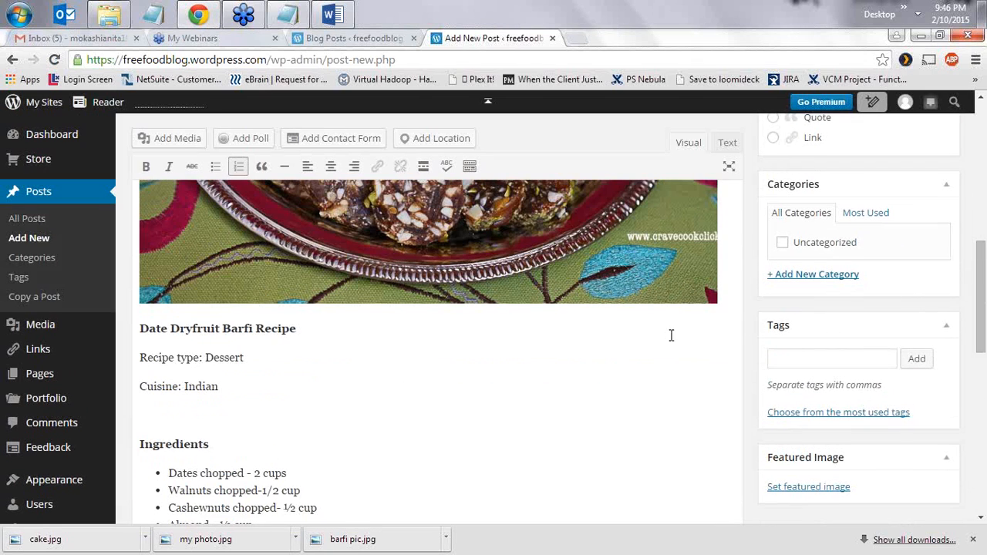
# - Insert a read-more break just before the recipe title
pyautogui.click(732, 306)
pyautogui.click(734, 310)
pyautogui.click(425, 168)
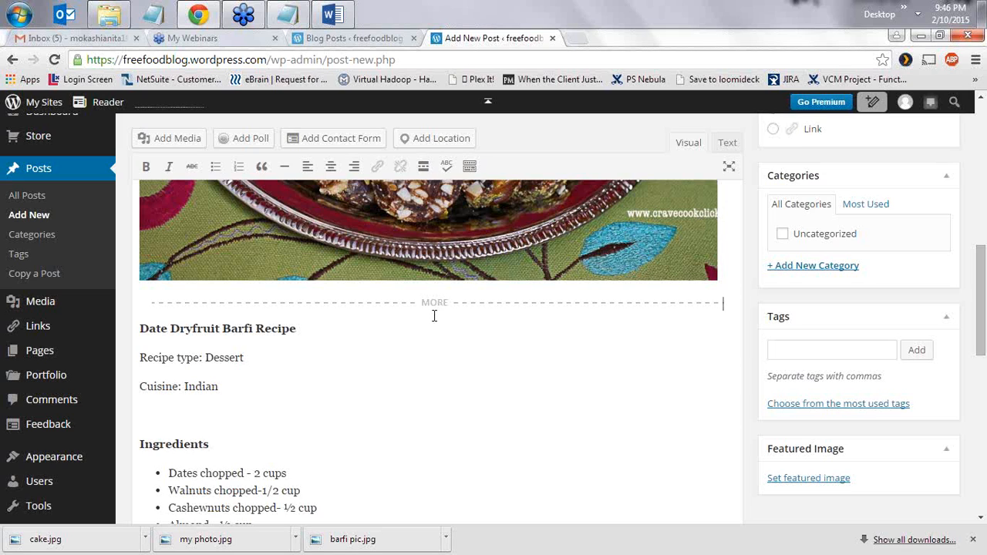
pyautogui.click(218, 416)
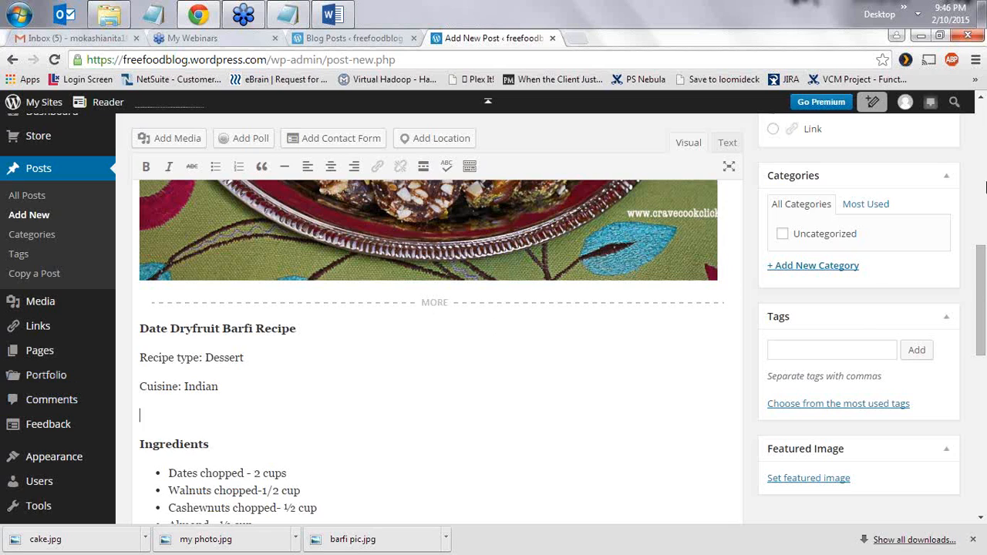
# - Create a new post category named Dessert
pyautogui.click(811, 267)
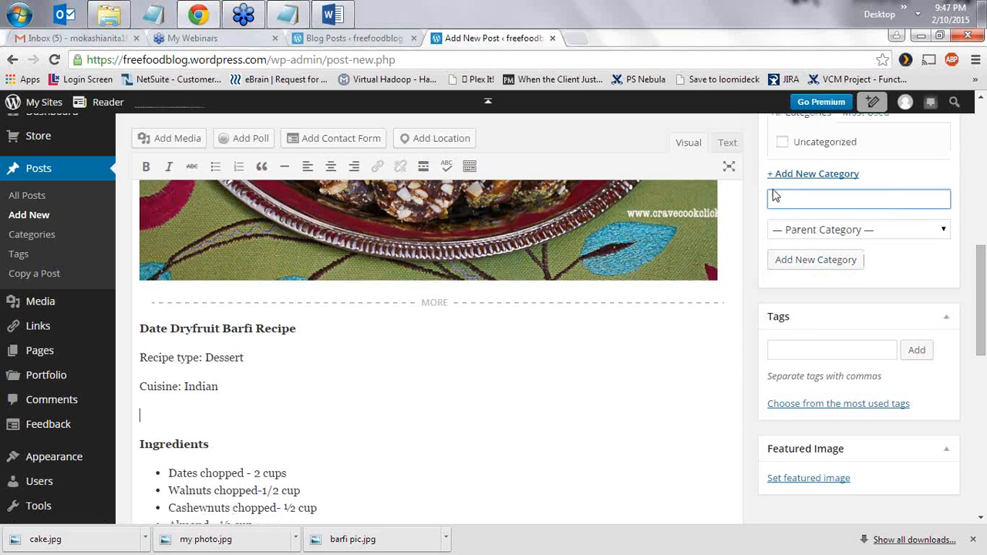
pyautogui.write('Dessert')
pyautogui.click(805, 260)
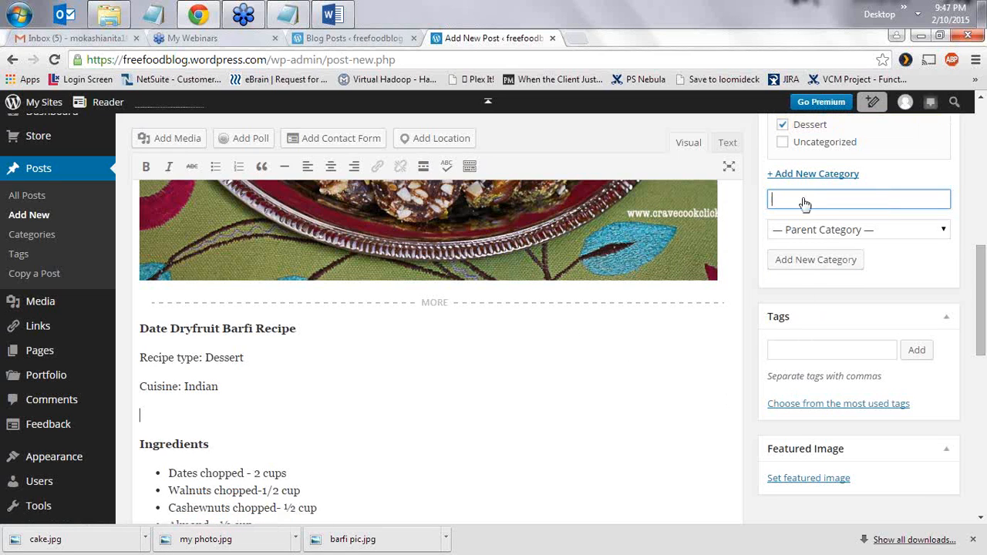
pyautogui.scroll(3, 824, 286)
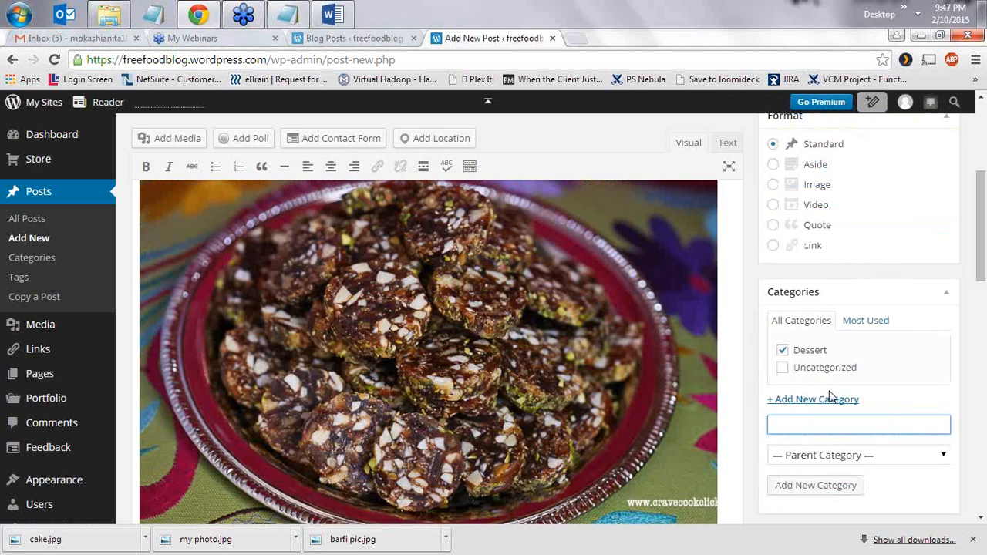
pyautogui.scroll(3, 831, 395)
pyautogui.scroll(-2, 798, 370)
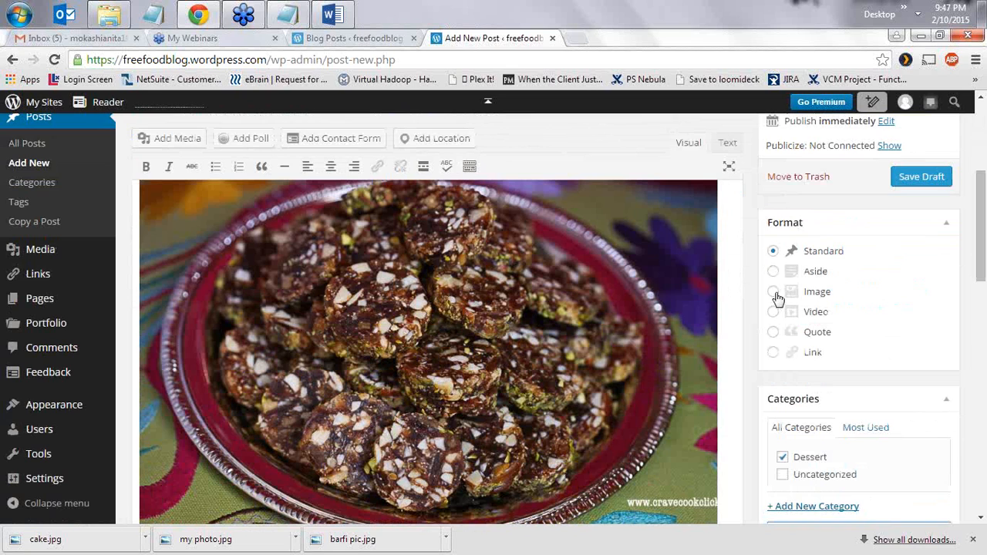
# - Set the post format to Image and file the post under Dessert
pyautogui.click(774, 293)
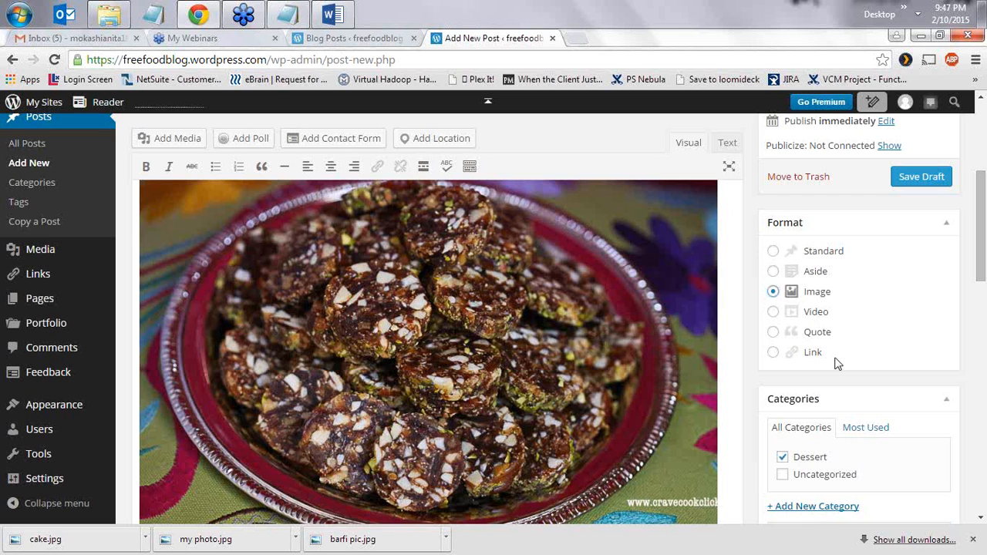
pyautogui.scroll(-3, 836, 368)
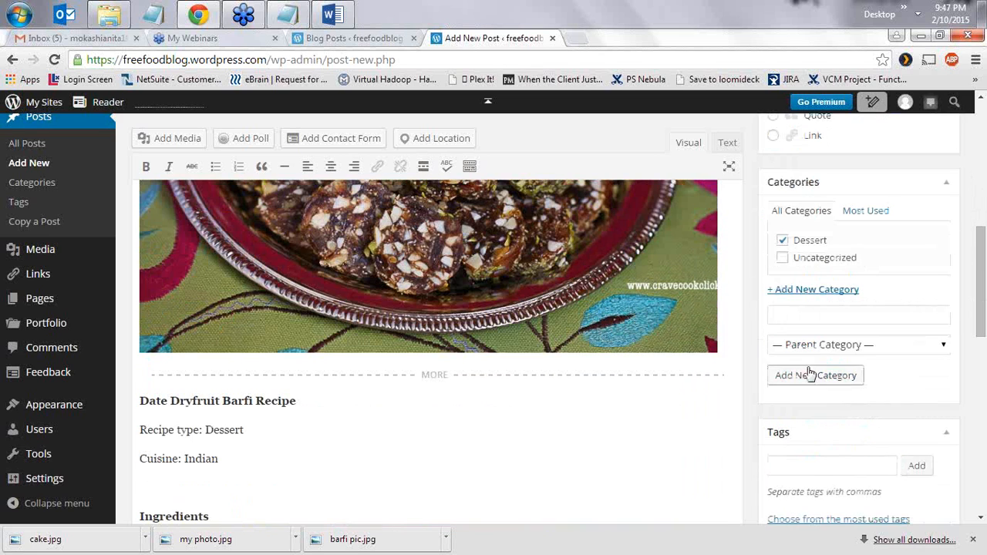
pyautogui.click(783, 241)
pyautogui.scroll(-2, 806, 363)
pyautogui.click(801, 347)
# - Delete the blank line above Ingredients in the post body
pyautogui.moveTo(154, 346); pyautogui.dragTo(162, 369)
pyautogui.click(182, 356)
pyautogui.click(152, 353)
pyautogui.click(139, 372)
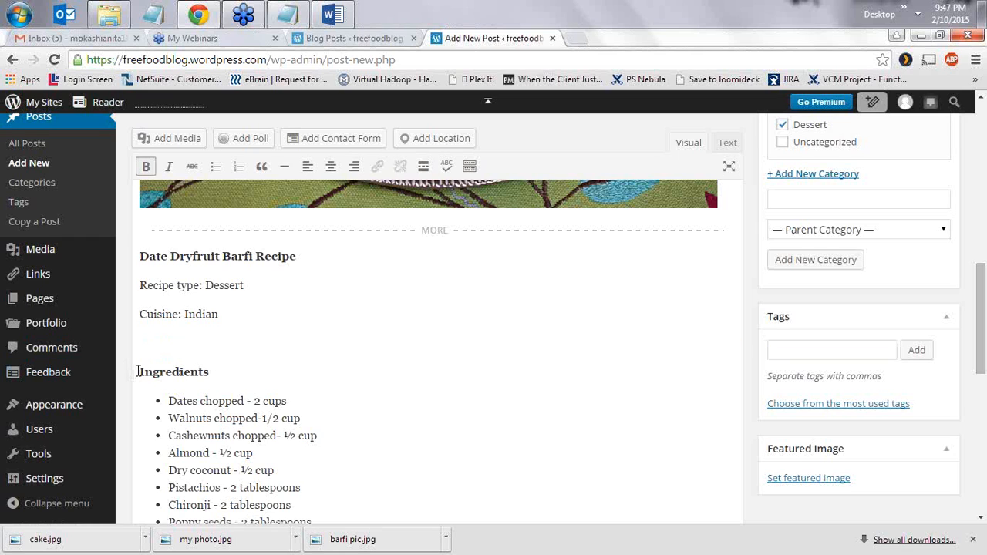
pyautogui.press('BackSpace')
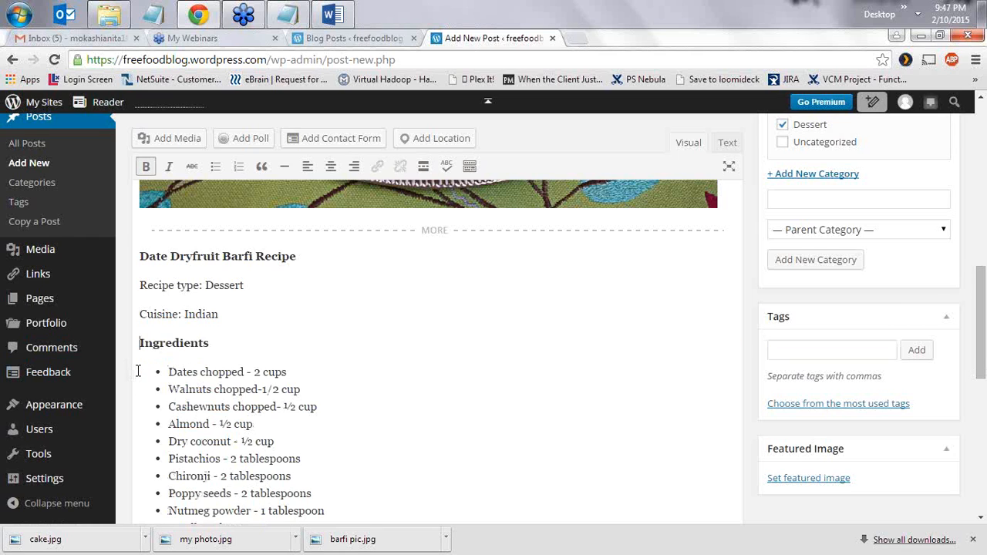
# - Tag the post barfi, dessert, indian, sweet and healthy
pyautogui.click(828, 345)
pyautogui.write('barfi')
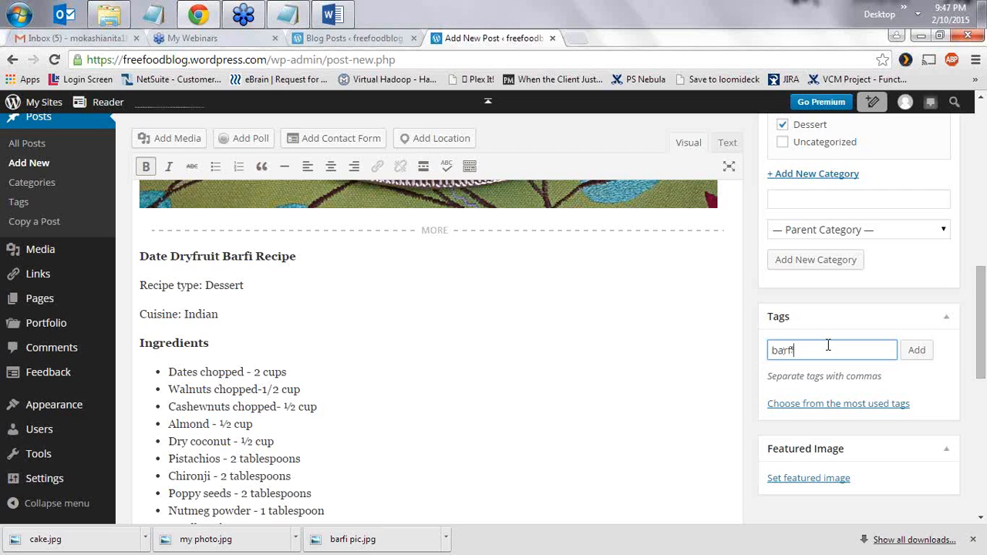
pyautogui.press('Return')
pyautogui.write('dess')
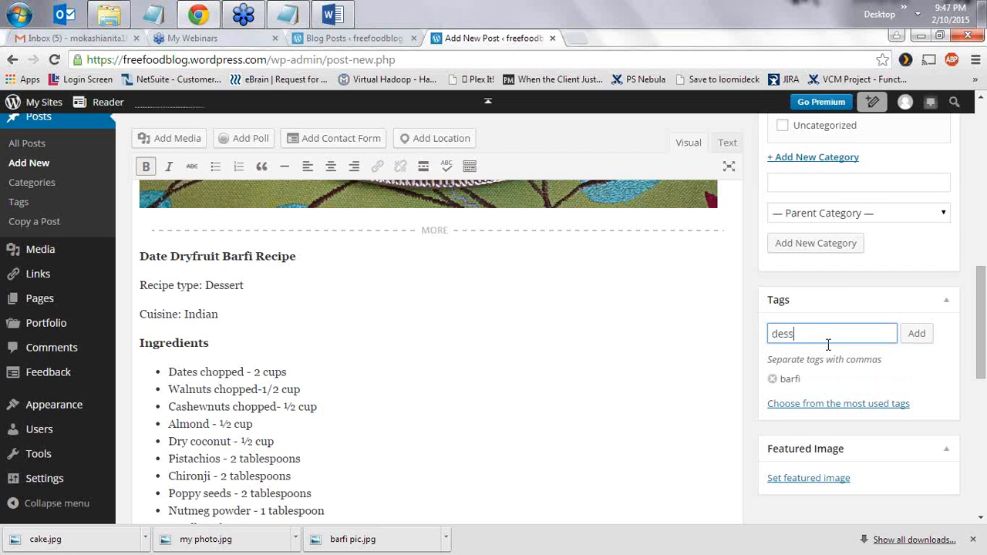
pyautogui.write('ert,indian,')
pyautogui.write('sweet')
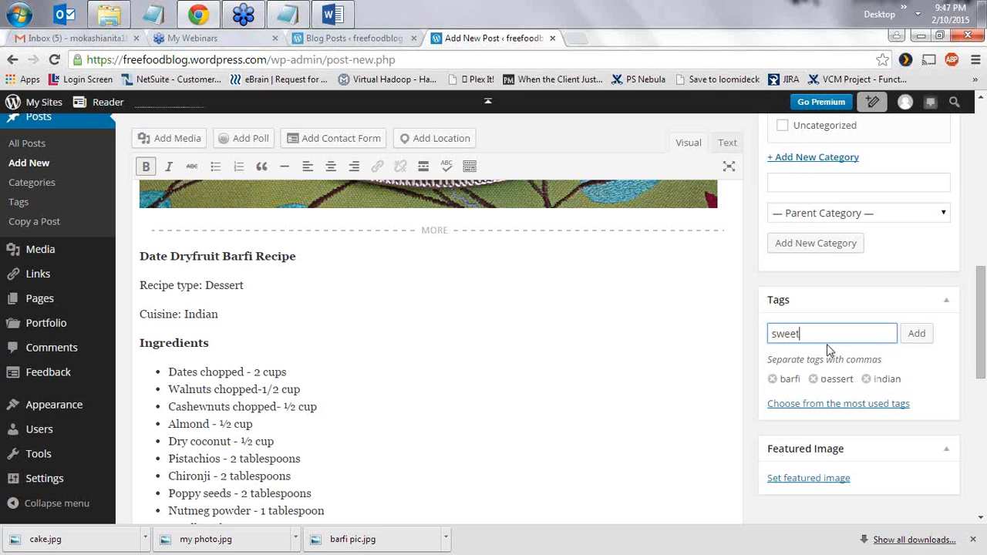
pyautogui.write(',')
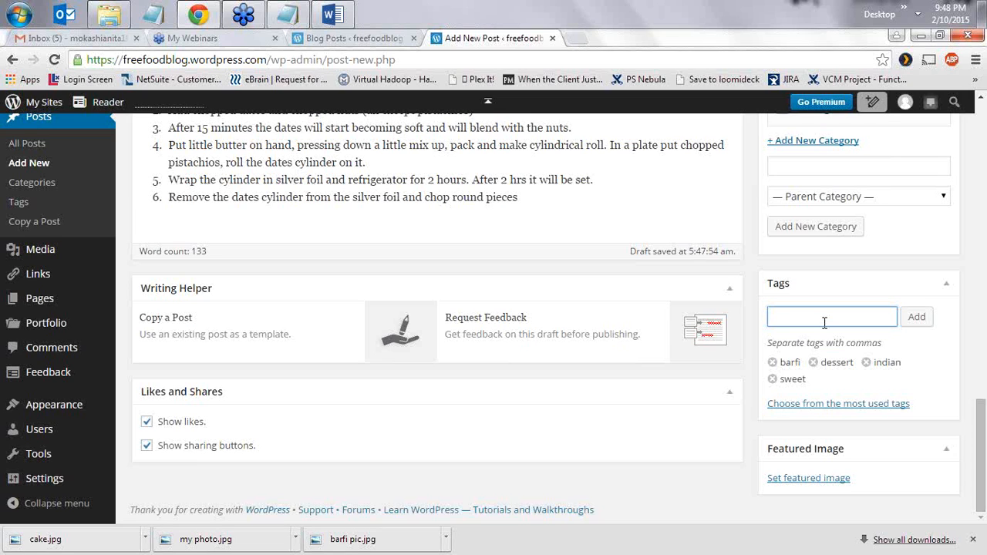
pyautogui.write('healthy')
pyautogui.press('Return')
# - Set the barfi photo on the red plate as the post's featured image
pyautogui.click(800, 480)
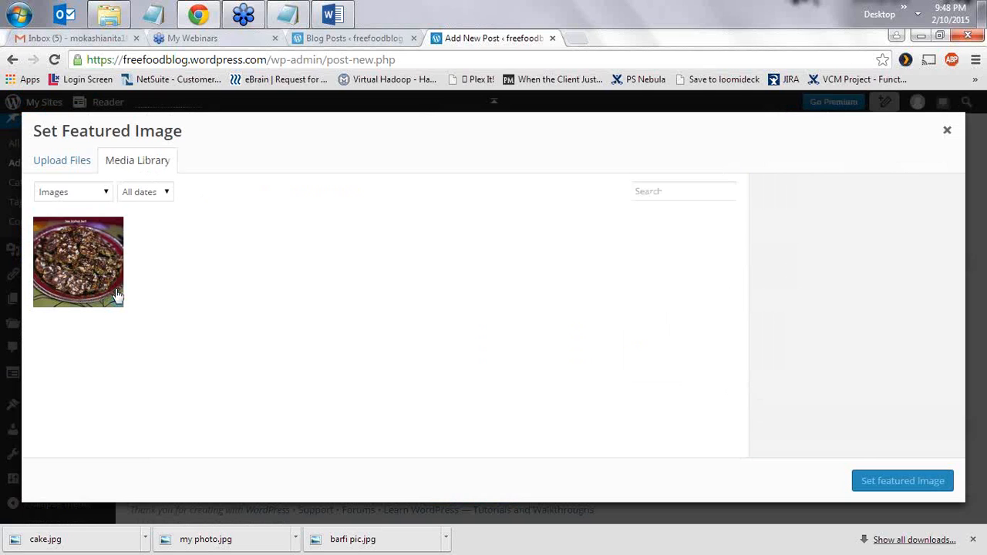
pyautogui.click(90, 279)
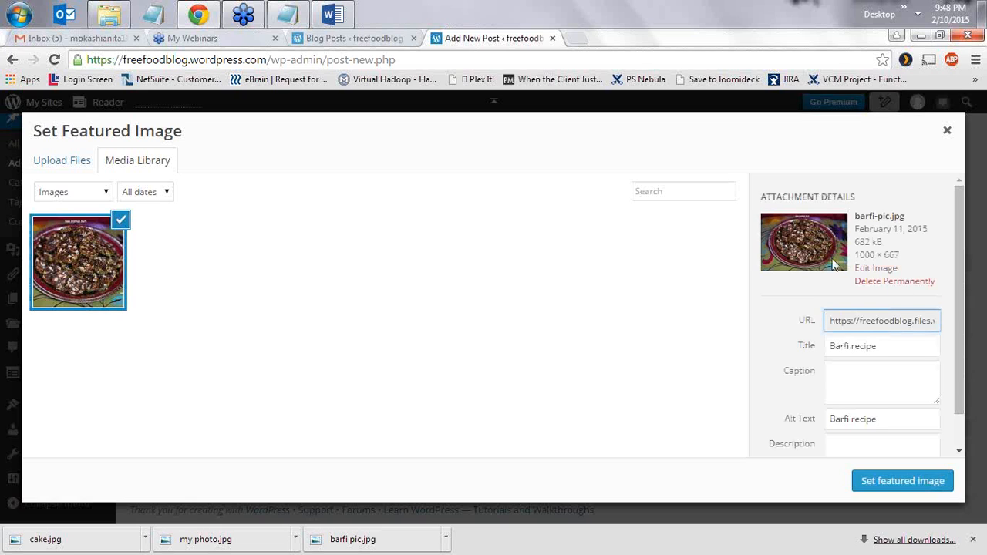
pyautogui.click(889, 483)
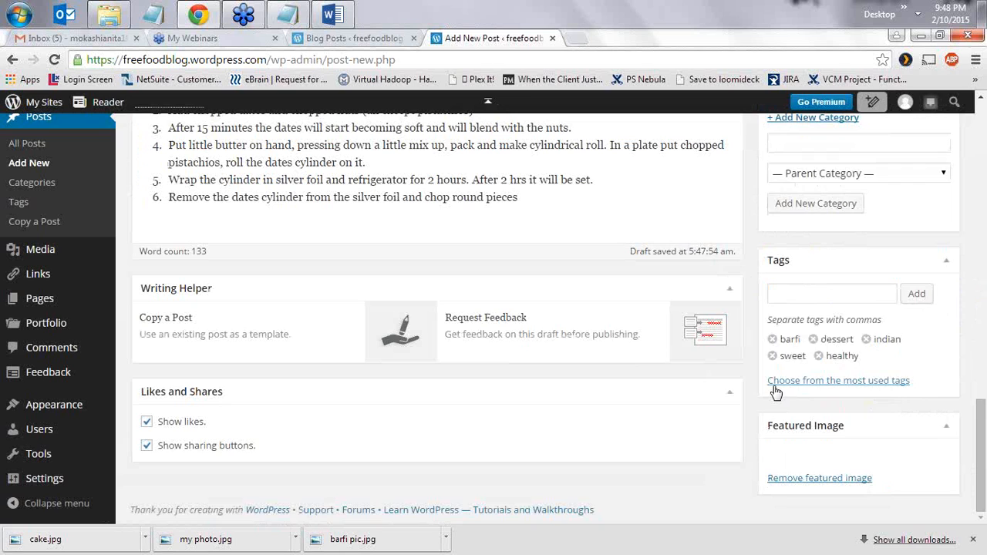
pyautogui.scroll(2, 569, 255)
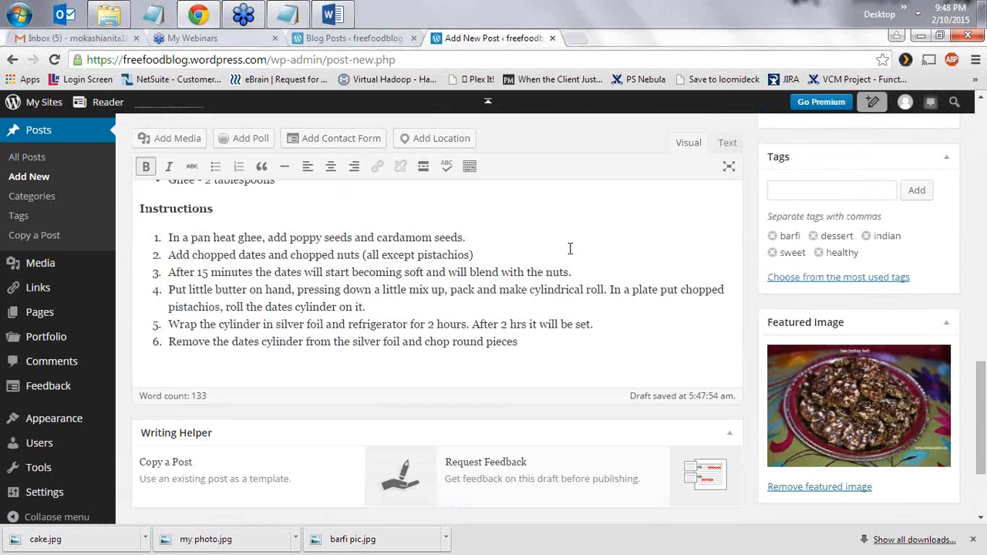
pyautogui.scroll(6, 862, 303)
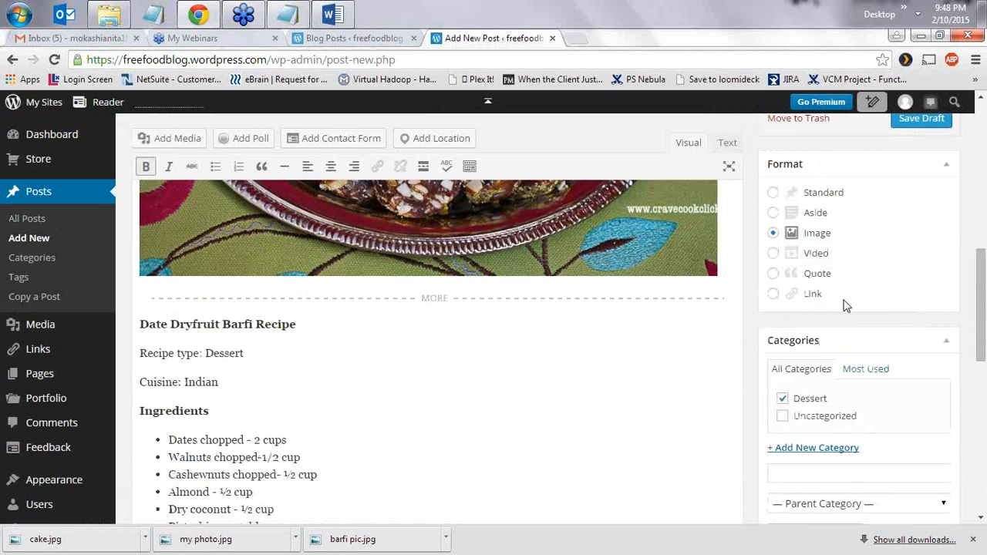
pyautogui.scroll(3, 844, 305)
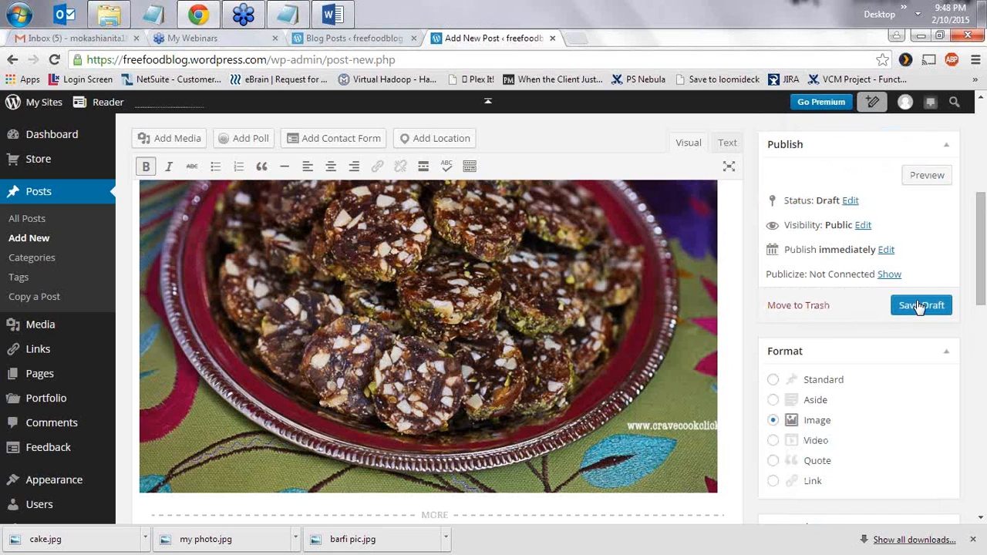
# - Save the Barfi Recipe post as a draft and confirm the 'Post draft updated' notice
pyautogui.click(917, 308)
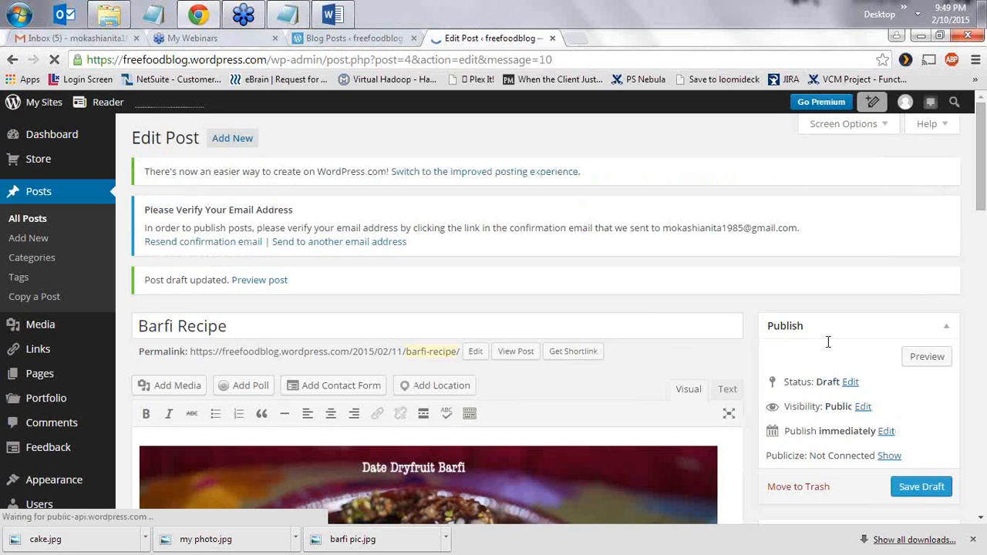
pyautogui.scroll(-2, 838, 470)
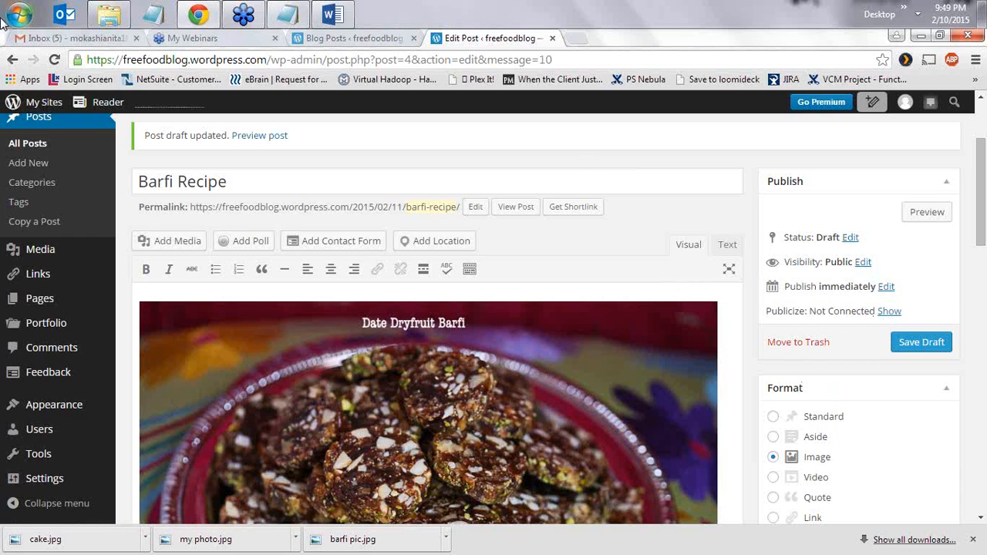
# - Open the WordPress activation link from the Gmail email in a new tab, then return to the draft
pyautogui.click(97, 43)
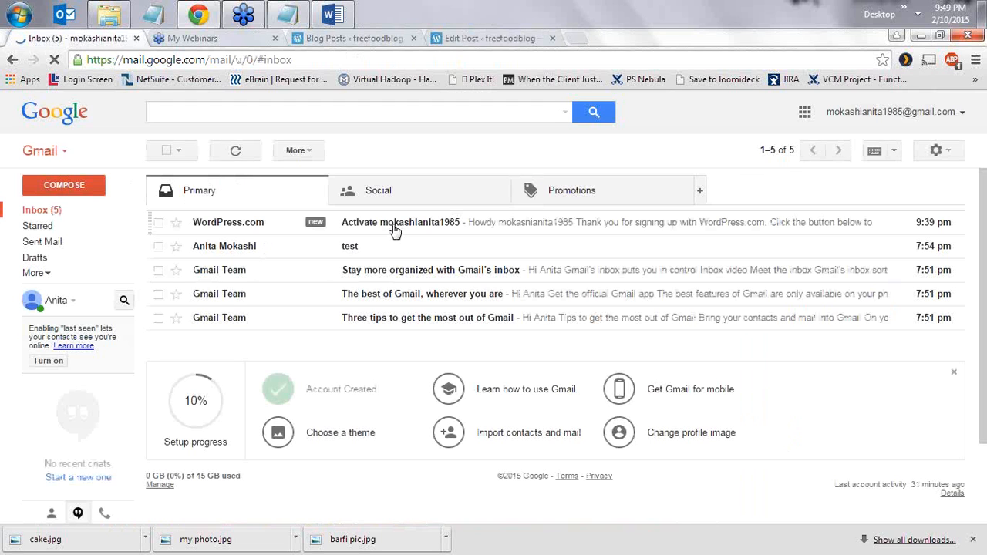
pyautogui.click(417, 230)
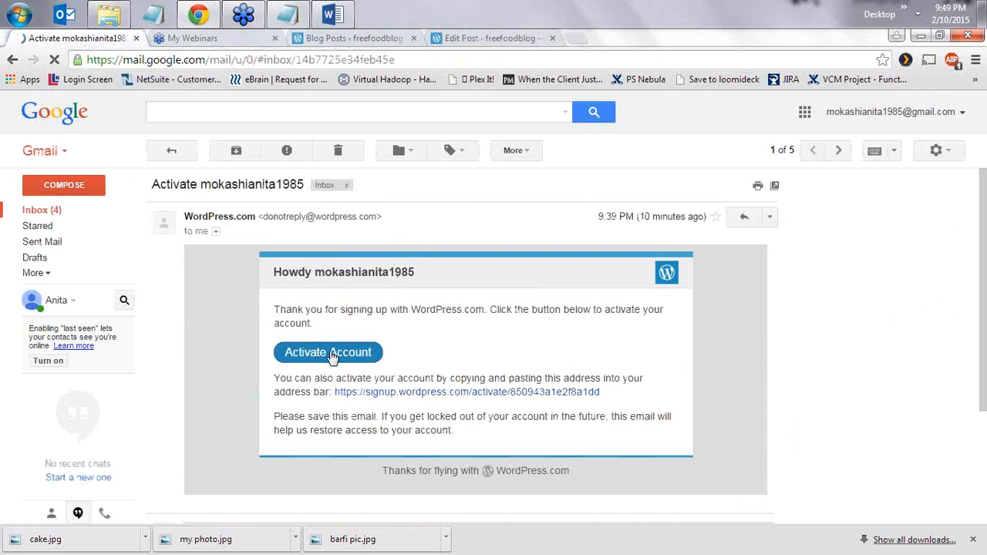
pyautogui.moveTo(603, 395); pyautogui.dragTo(338, 397)
pyautogui.hotkey('ctrl', 'c')
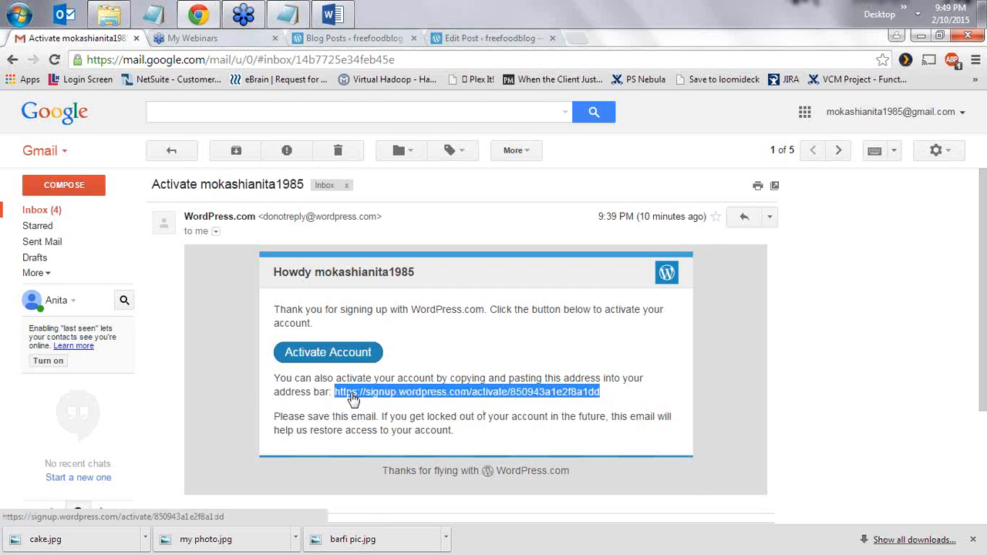
pyautogui.click(577, 39)
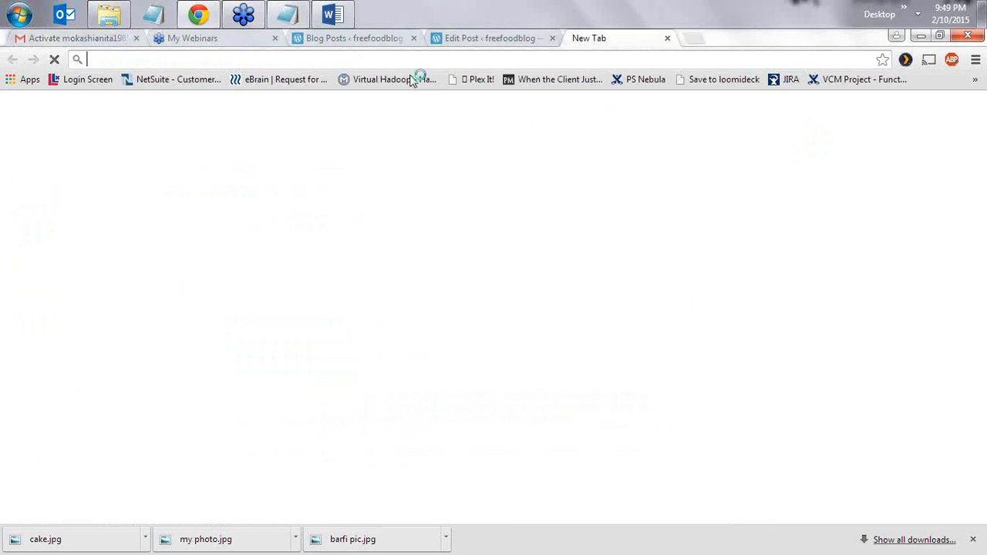
pyautogui.hotkey('ctrl', 'v')
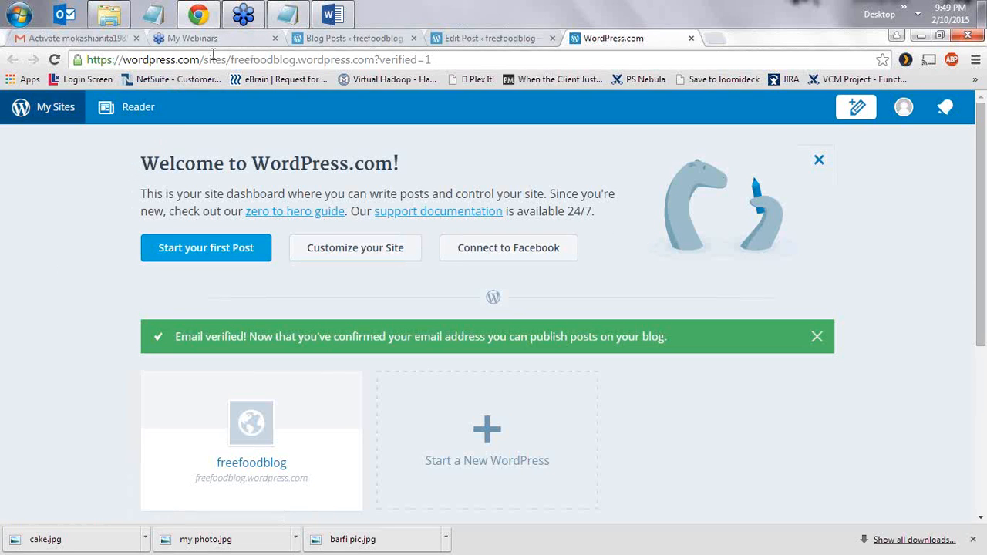
pyautogui.click(324, 40)
# - Reload the Barfi Recipe post editor so the draft can be published
pyautogui.click(452, 39)
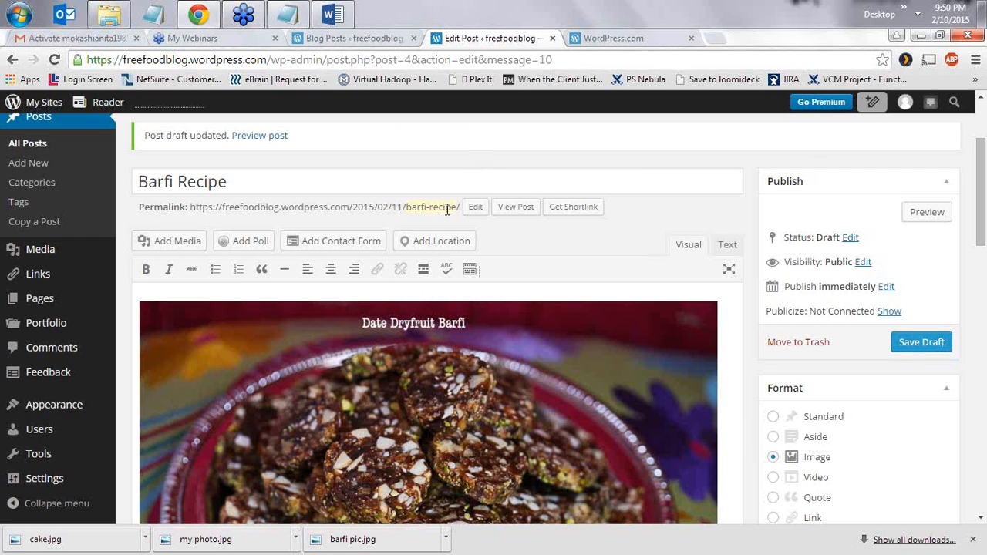
pyautogui.click(421, 60)
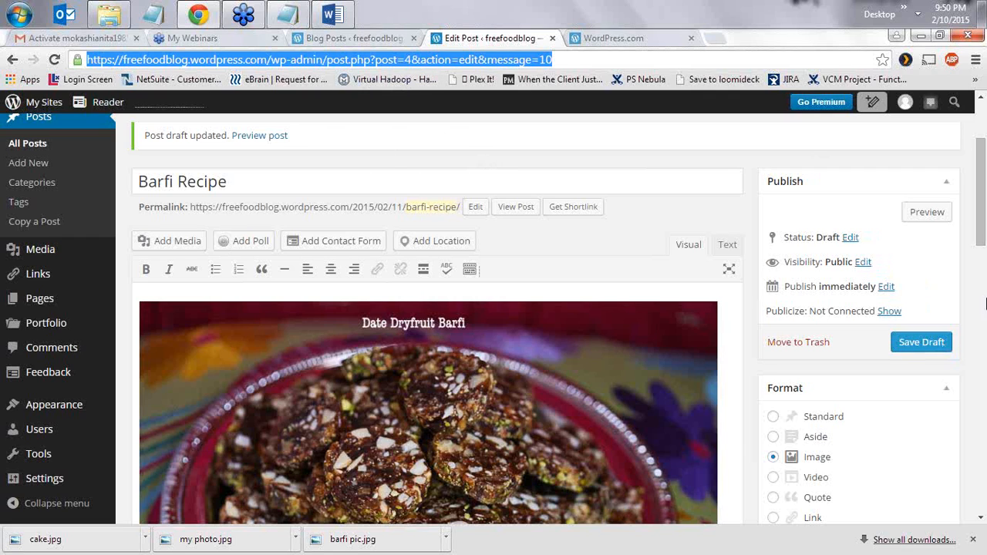
pyautogui.press('Return')
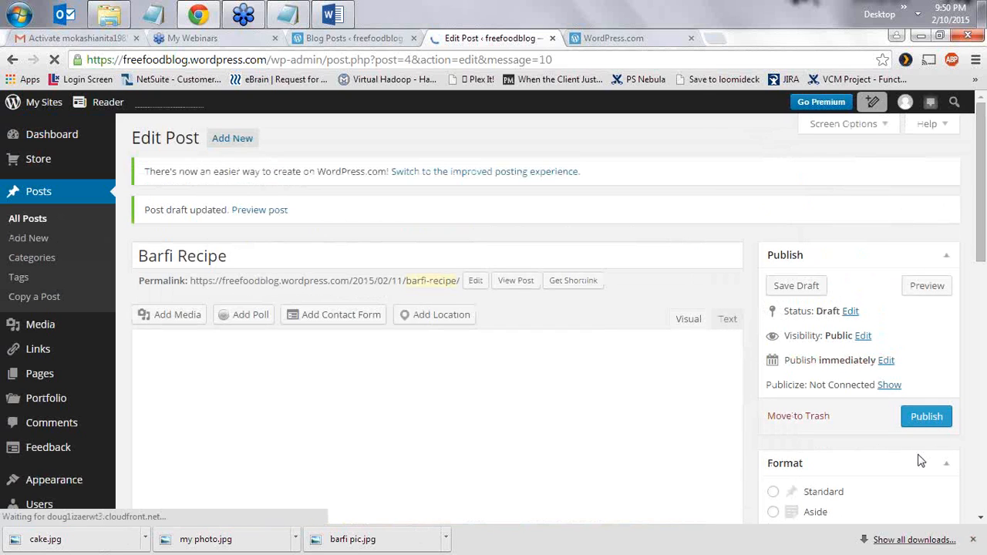
# - Open the Barfi Recipe preview in a new tab, scroll through it, and return to the editor
pyautogui.rightClick(925, 289)
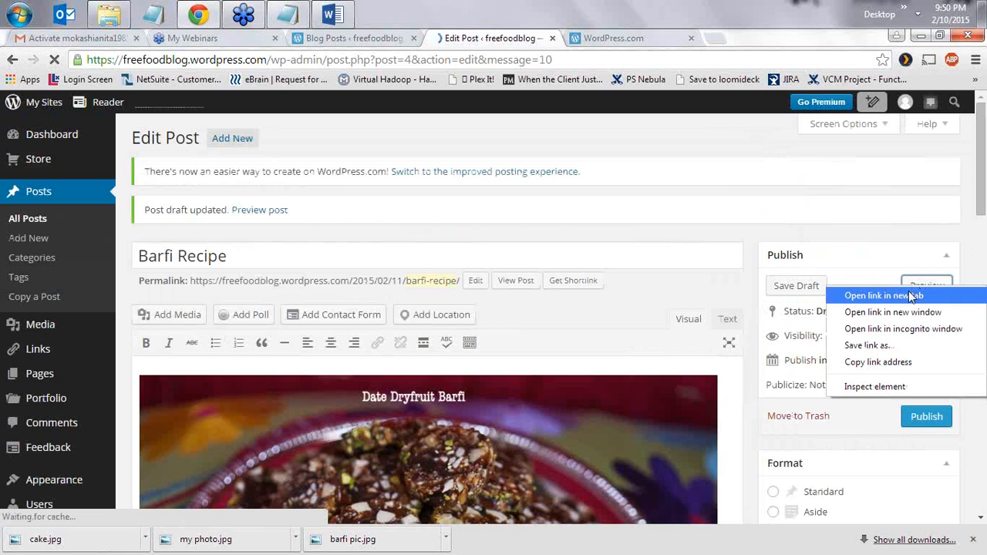
pyautogui.click(906, 294)
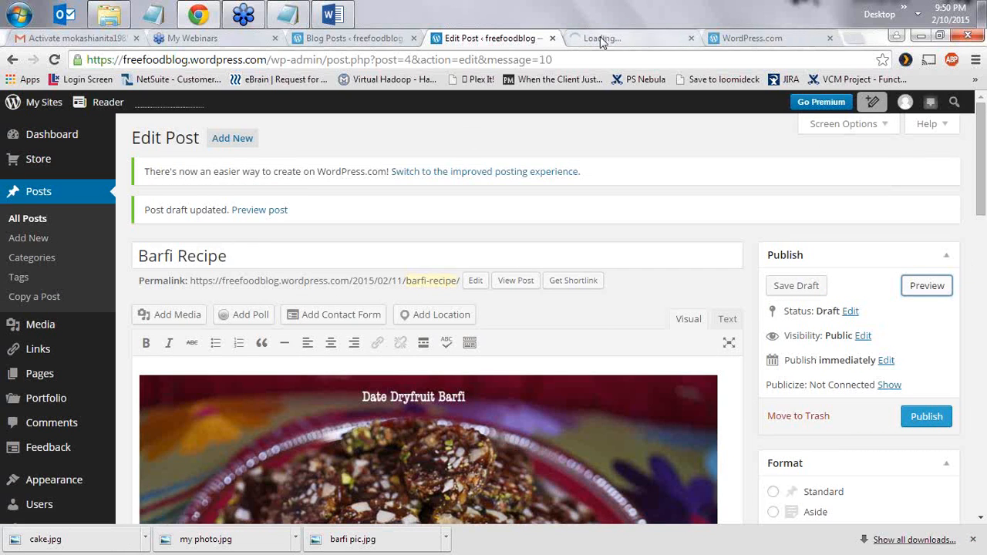
pyautogui.click(598, 38)
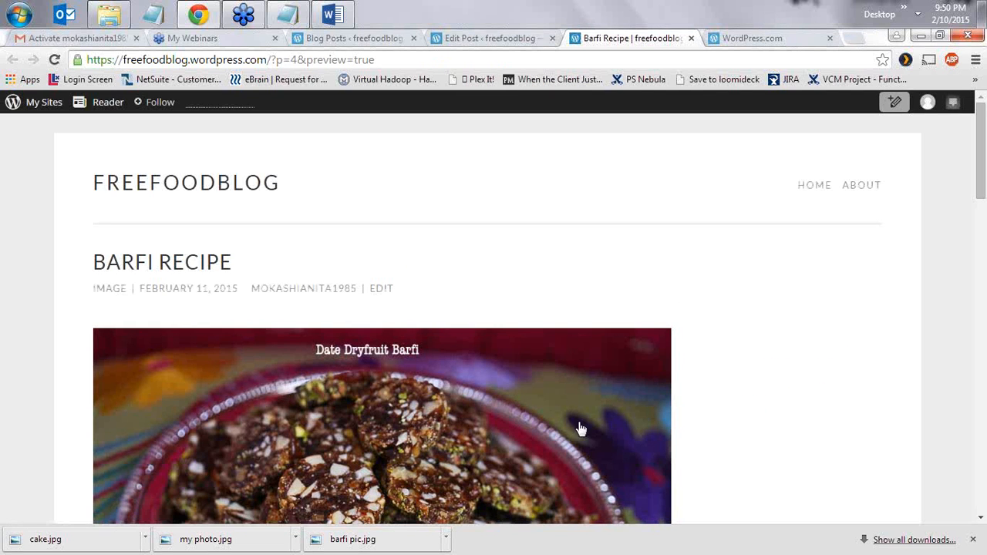
pyautogui.scroll(-5, 761, 271)
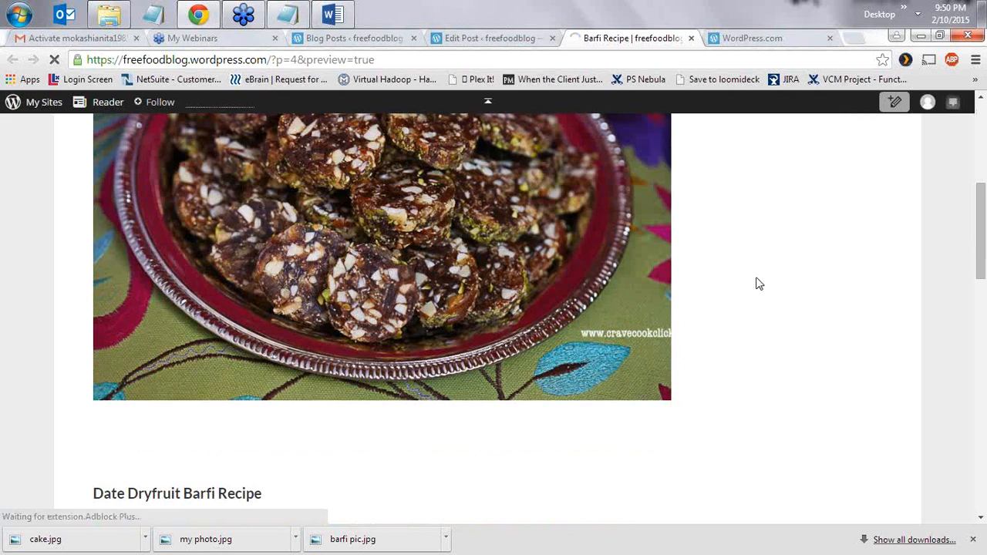
pyautogui.scroll(-5, 760, 285)
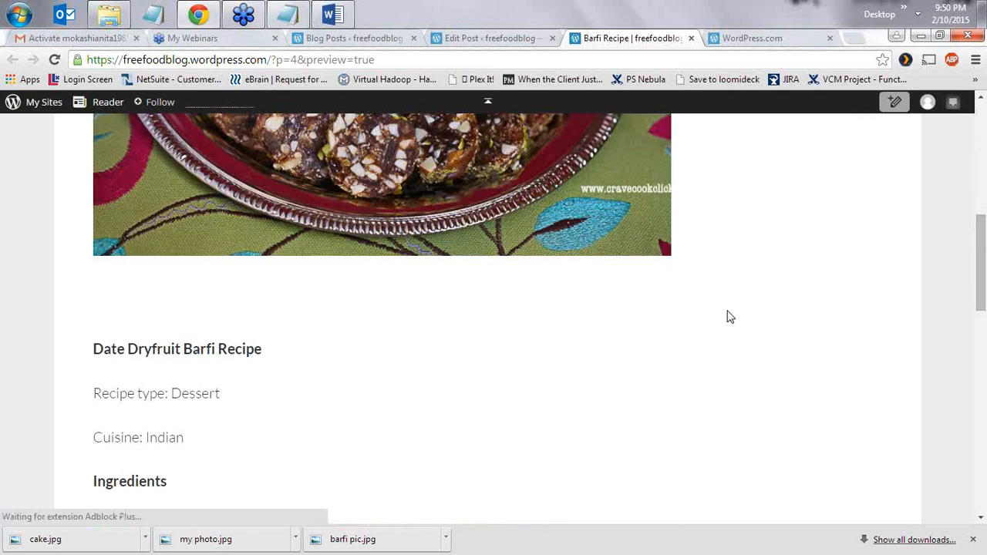
pyautogui.scroll(-7, 730, 316)
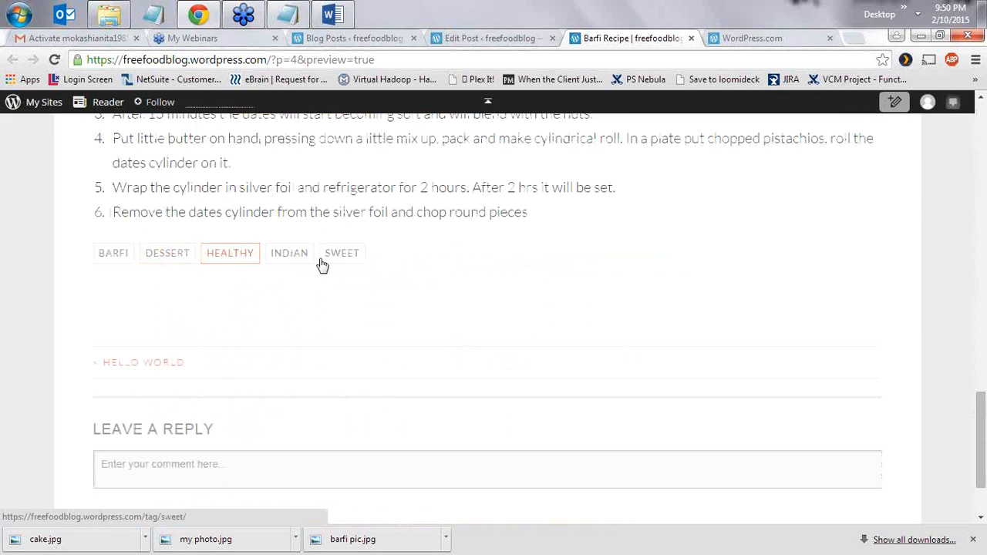
pyautogui.click(235, 476)
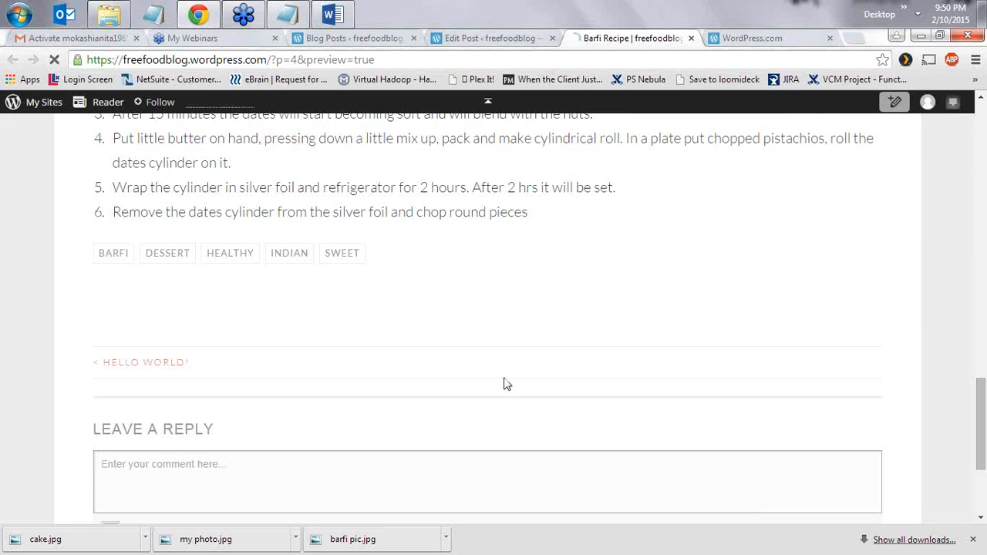
pyautogui.scroll(7, 505, 381)
pyautogui.scroll(4, 502, 386)
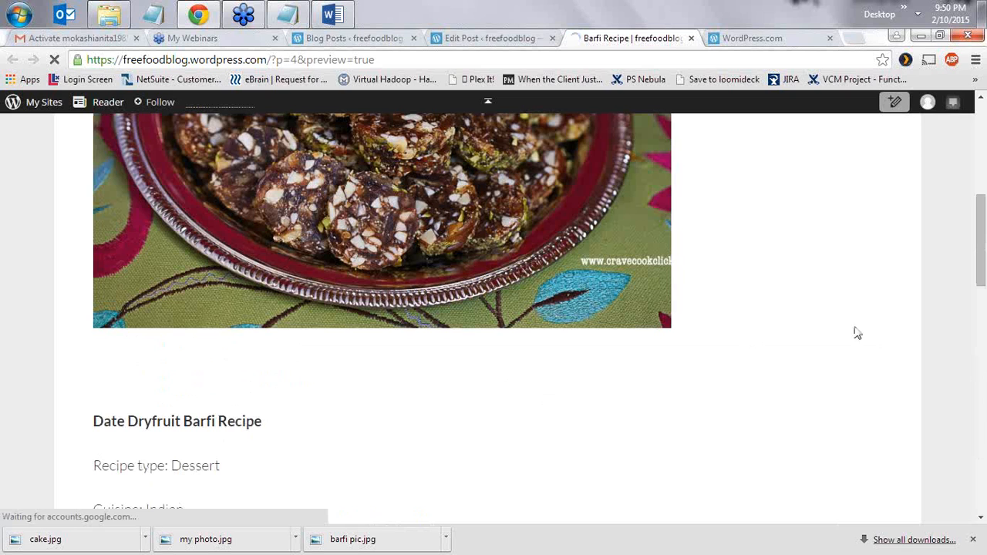
pyautogui.scroll(3, 664, 357)
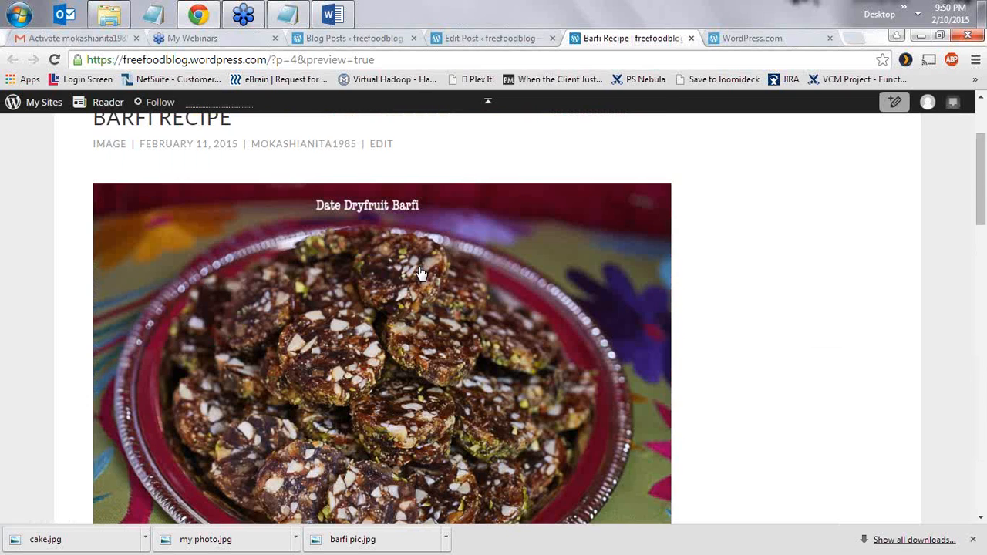
pyautogui.click(486, 37)
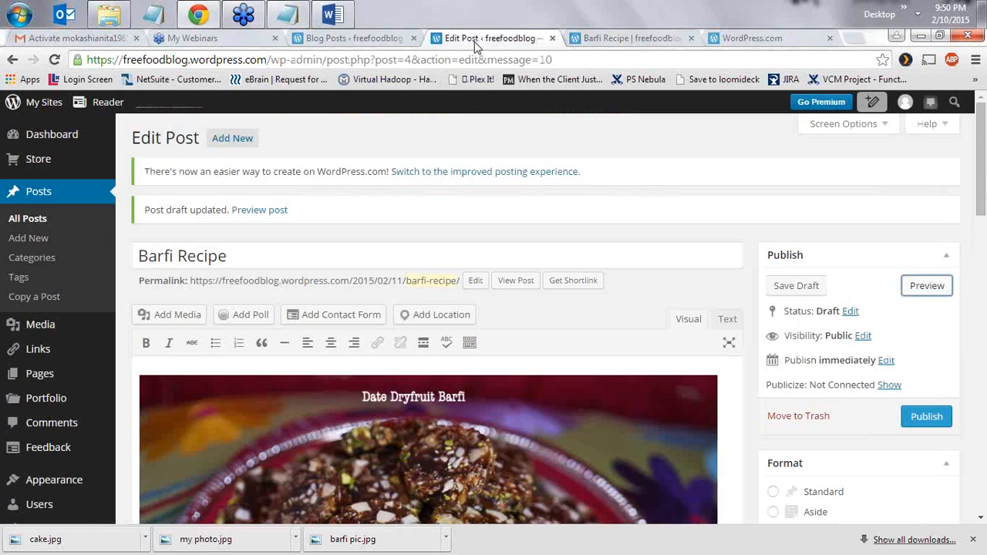
# - Publish the Barfi Recipe post as the blog's 2nd post
pyautogui.click(923, 418)
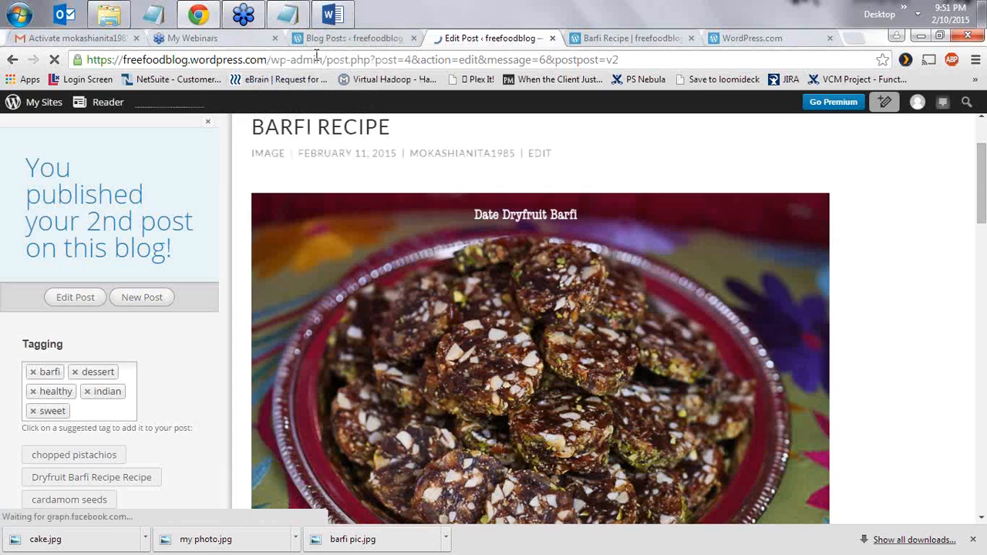
# - Open the freefoodblog WP Admin dashboard from My Sites in a new tab
pyautogui.click(28, 103)
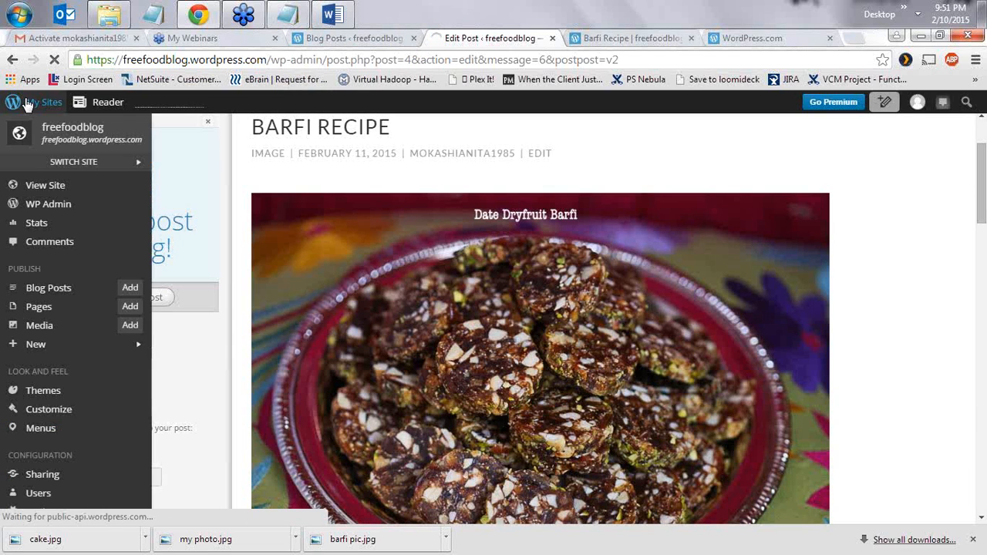
pyautogui.click(54, 204)
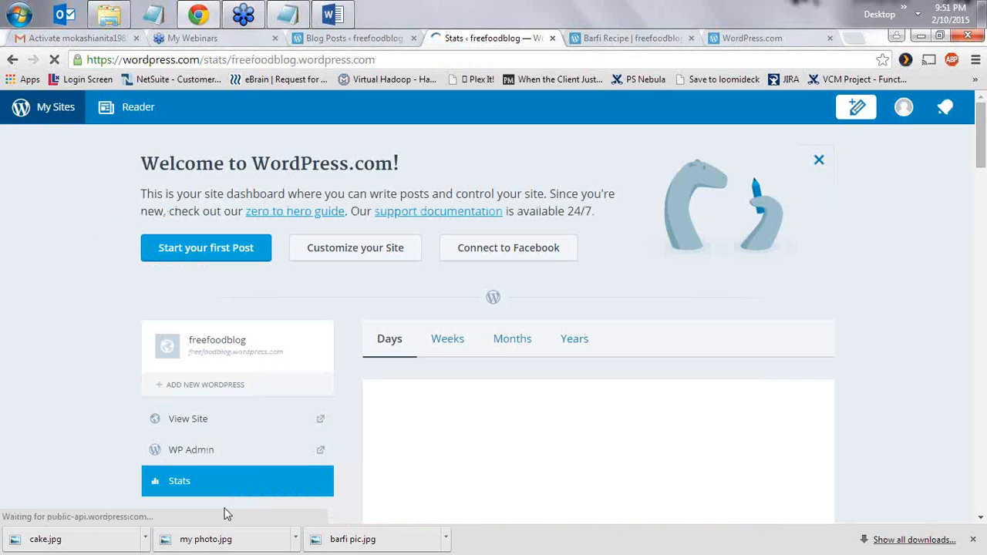
pyautogui.doubleClick(196, 450)
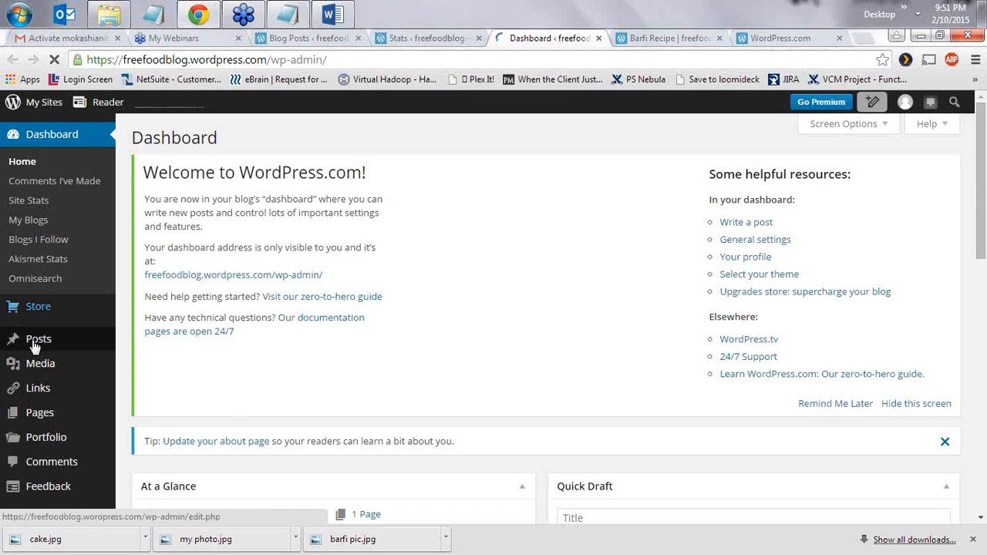
# - Start a new blog post from Posts > Add New
pyautogui.moveTo(36, 345)
pyautogui.click(146, 363)
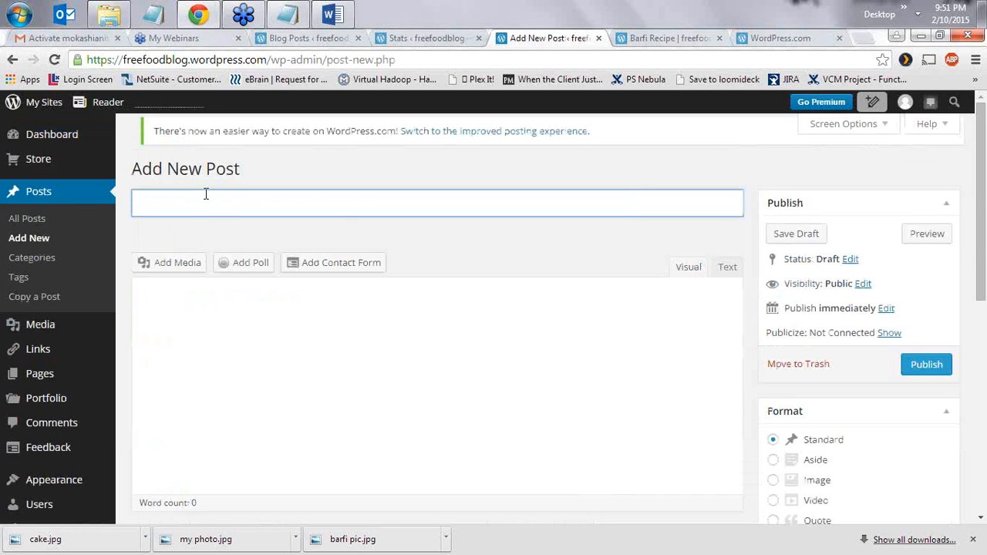
pyautogui.click(108, 14)
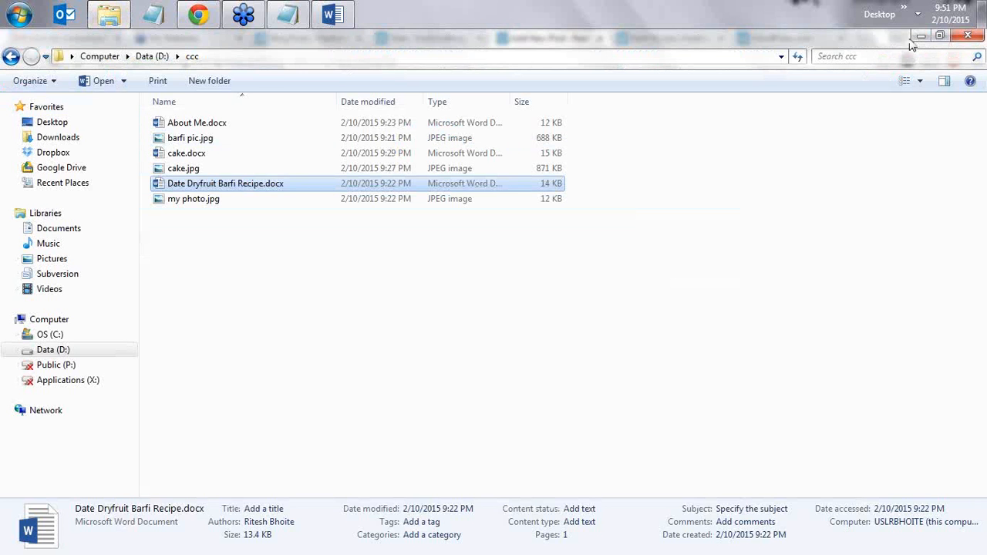
pyautogui.click(917, 37)
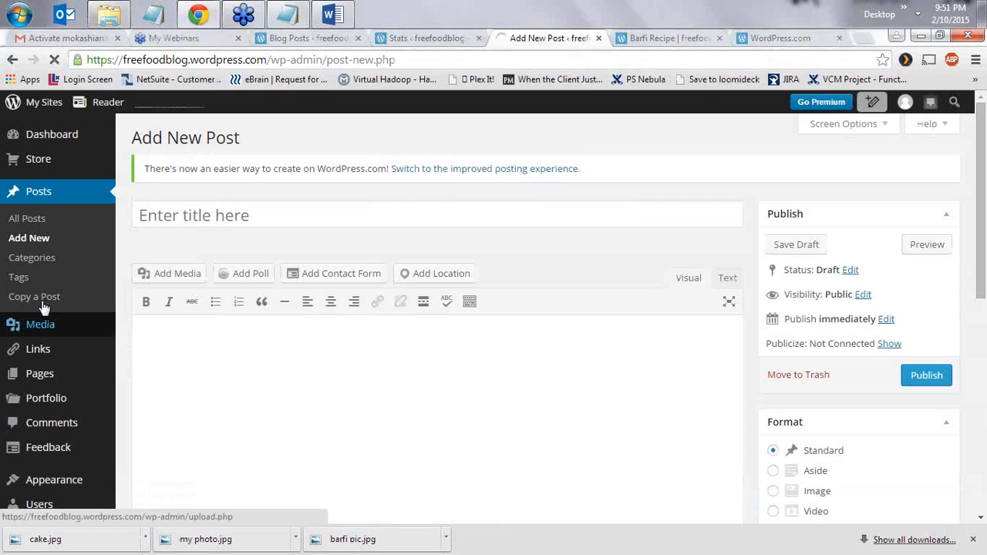
# - Begin typing the post title 'Banana cupcake Recipe'
pyautogui.click(160, 218)
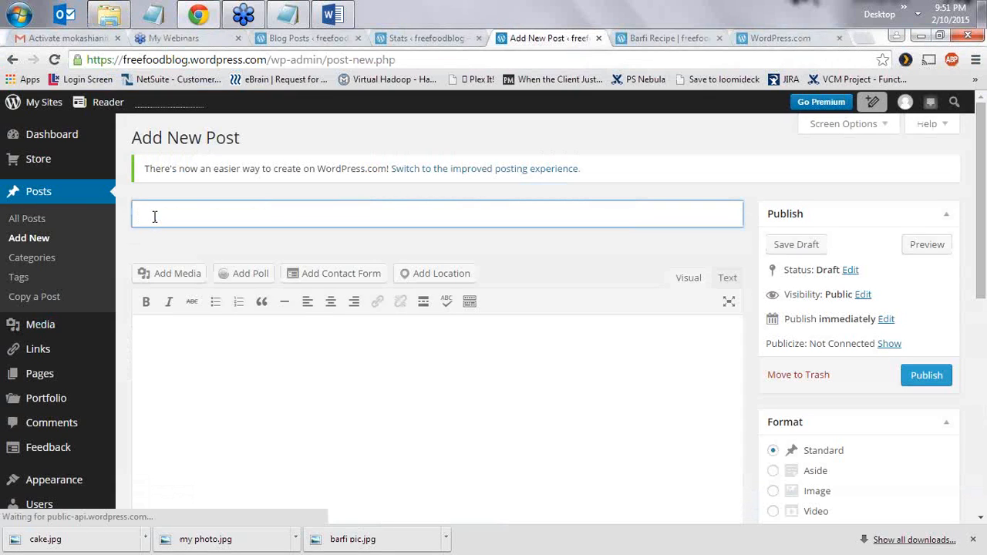
pyautogui.write('C')
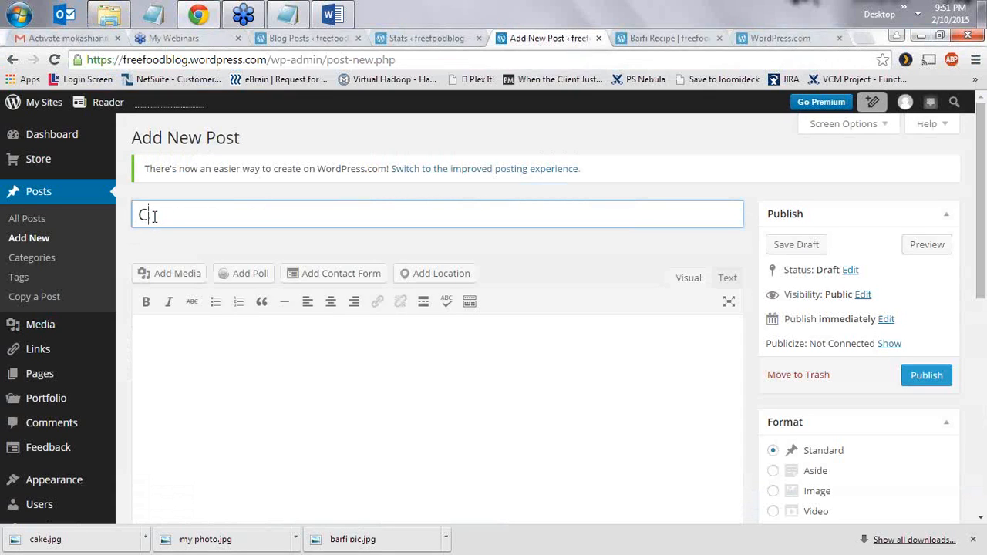
pyautogui.write('uban')
pyautogui.press('BackSpace')
pyautogui.press('BackSpace')
pyautogui.press('BackSpace')
pyautogui.write('Banana')
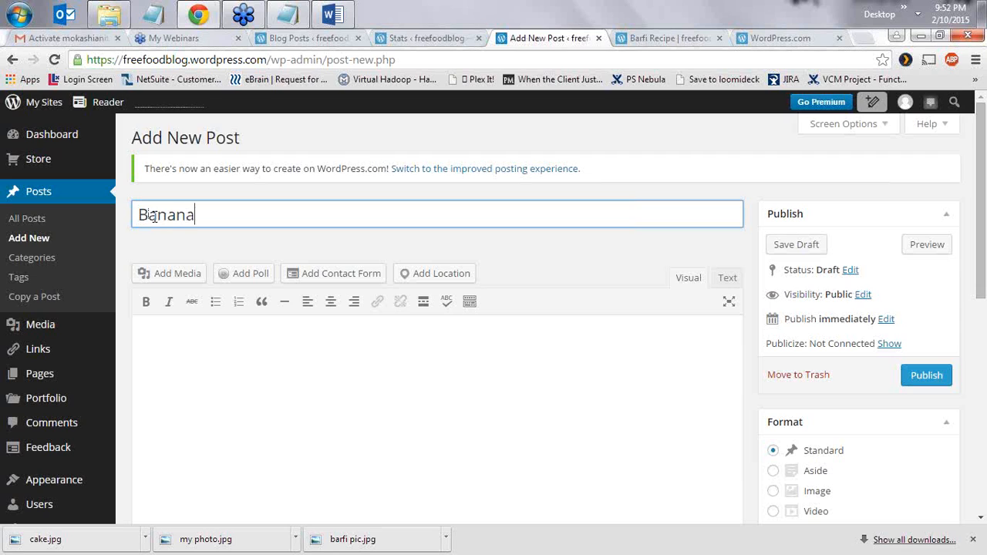
pyautogui.write(' cupcake Recipe')
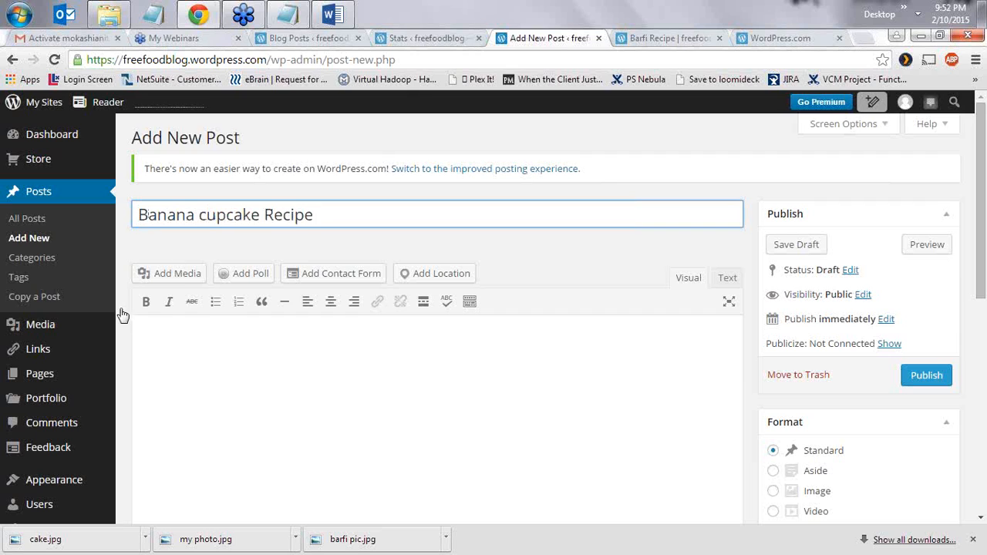
# - Upload cake.jpg through Add Media, filtered to Uploaded to this post
pyautogui.click(171, 274)
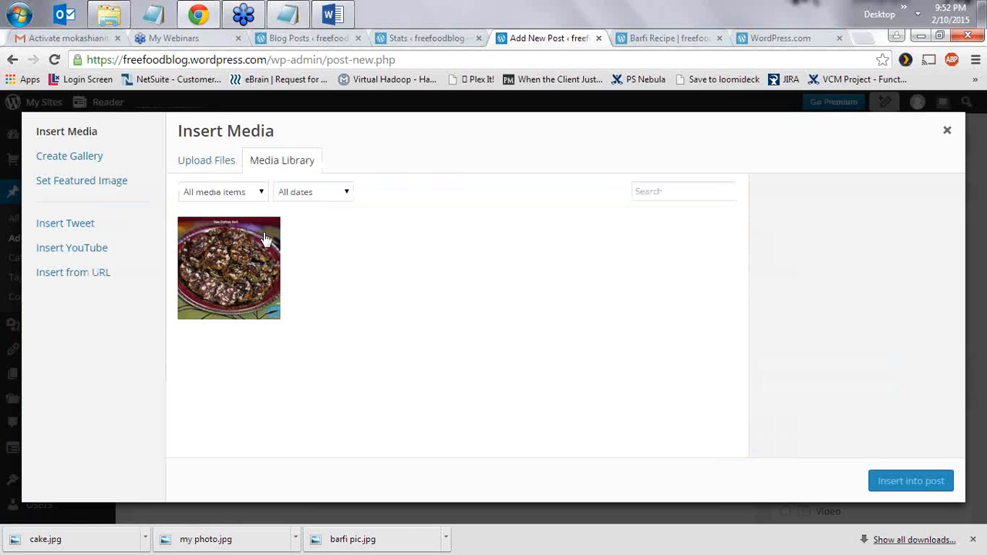
pyautogui.click(246, 195)
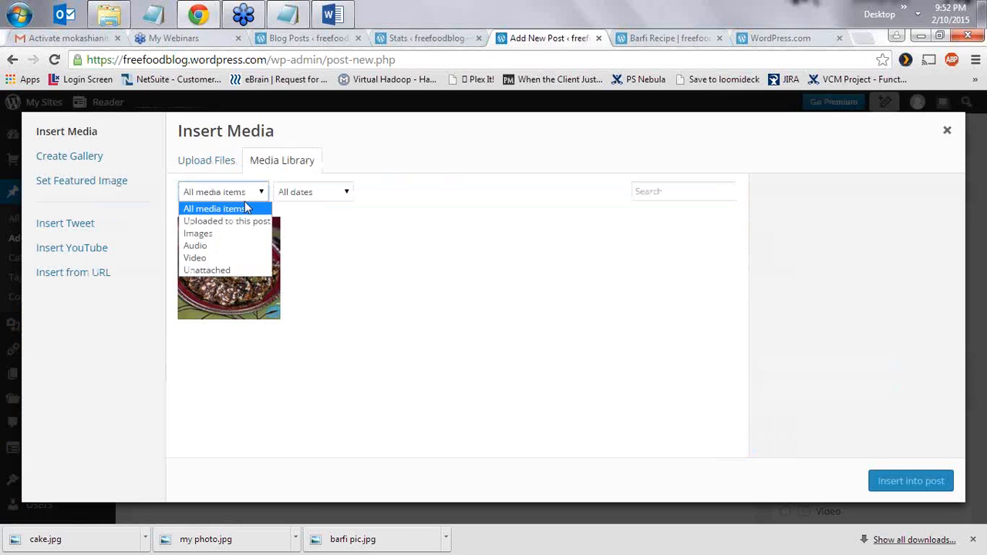
pyautogui.click(243, 223)
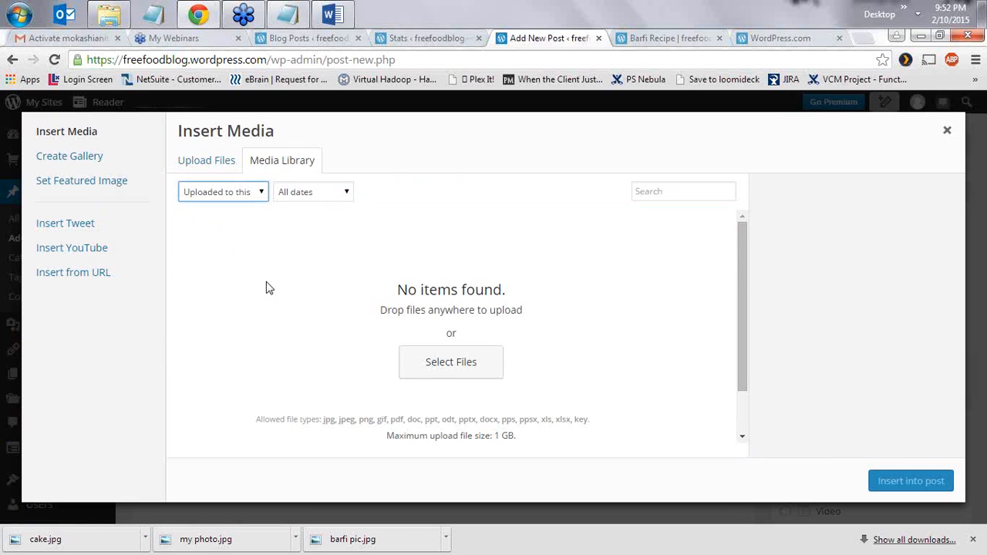
pyautogui.click(453, 369)
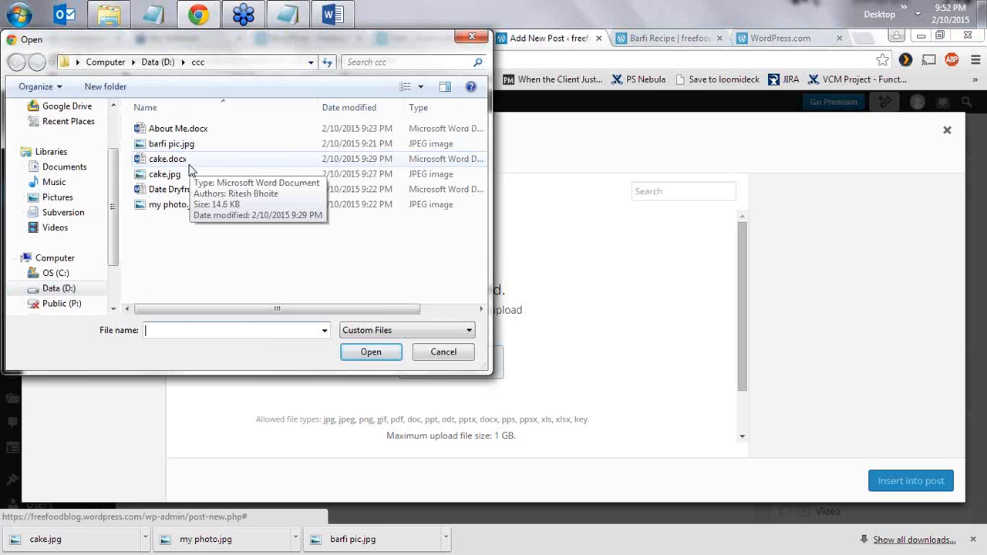
pyautogui.click(199, 175)
pyautogui.click(389, 358)
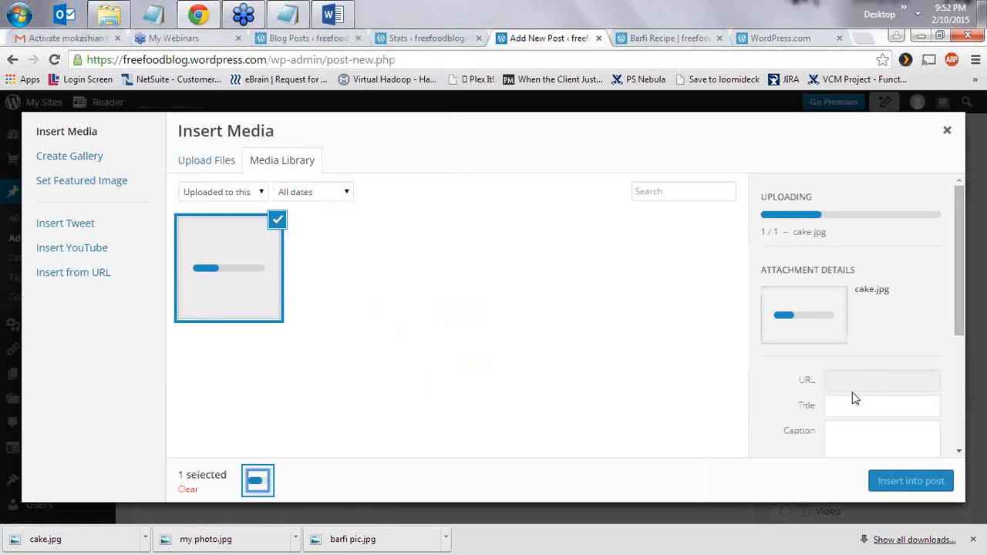
# - Start retitling the uploaded image as 'Banana Cupcake'
pyautogui.click(845, 407)
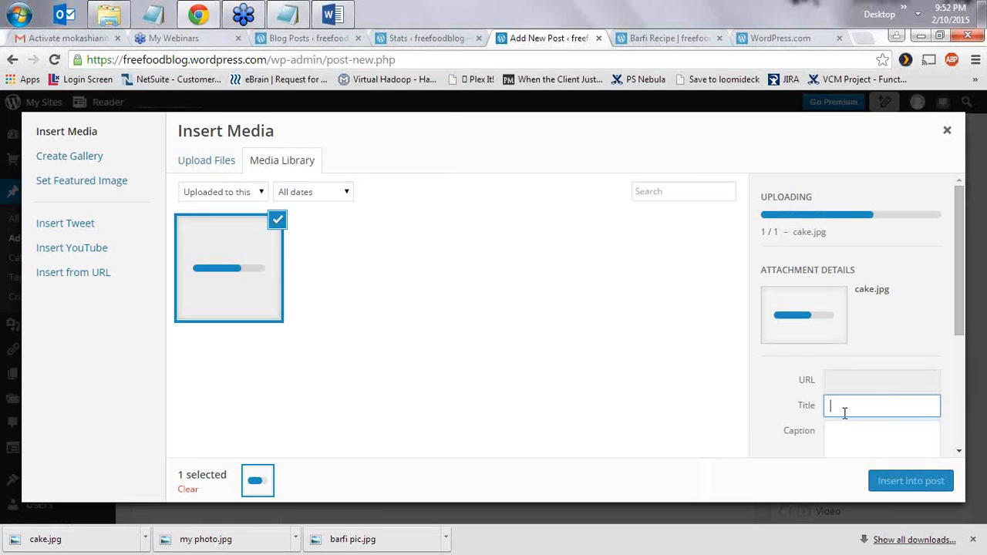
pyautogui.write('Cu')
pyautogui.press('BackSpace')
pyautogui.press('BackSpace')
pyautogui.write('Banana Cu')
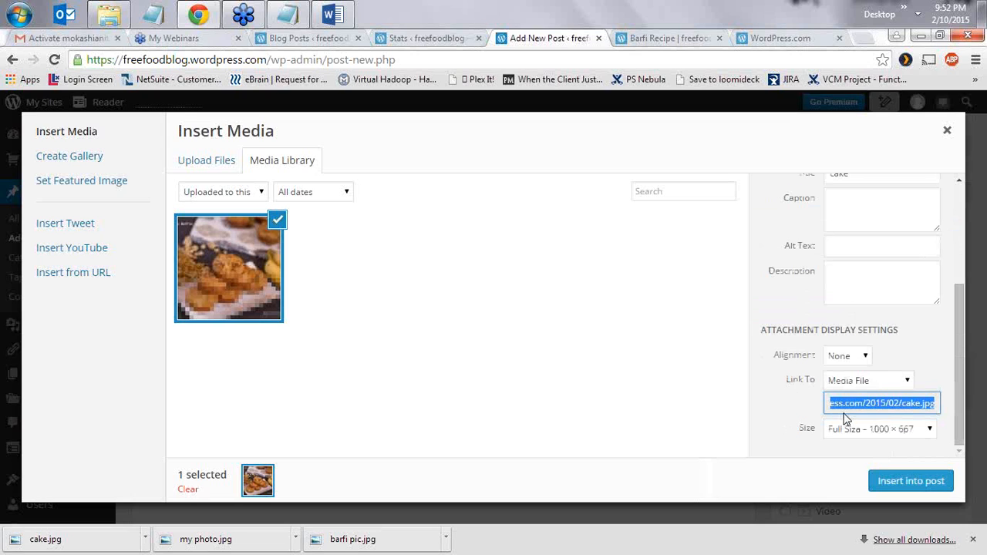
# - Set the image title and alt text to 'Banana Cupcake Recipe'
pyautogui.click(882, 345)
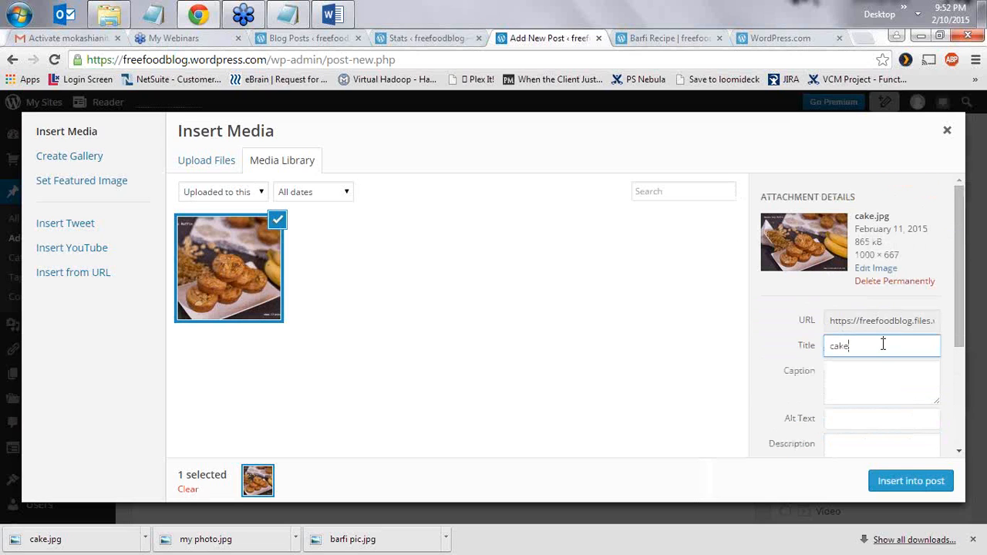
pyautogui.press('BackSpace')
pyautogui.press('BackSpace')
pyautogui.press('BackSpace')
pyautogui.write('Banana Cupcaie')
pyautogui.press('BackSpace')
pyautogui.write('e Recipe')
pyautogui.moveTo(934, 346); pyautogui.dragTo(819, 367)
pyautogui.hotkey('ctrl', 'c')
pyautogui.click(864, 421)
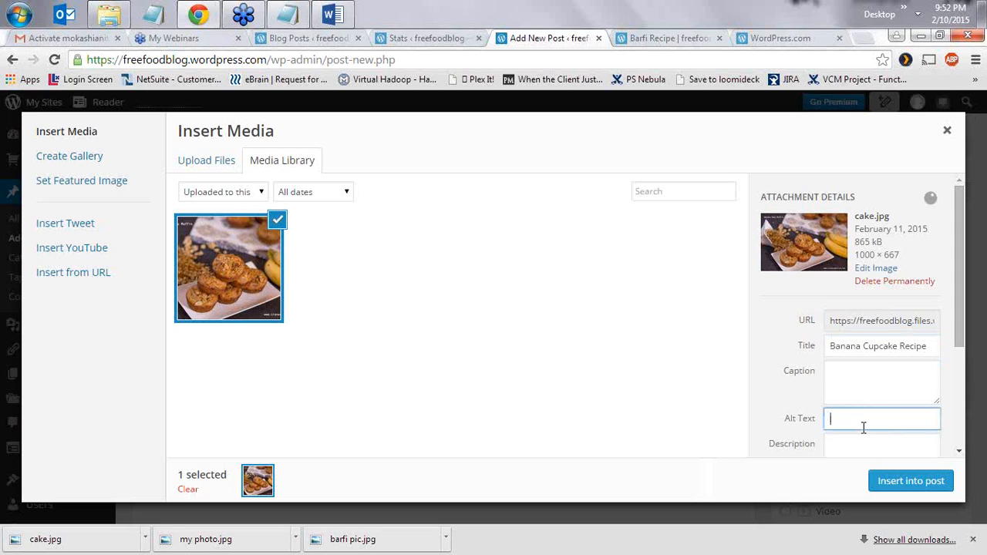
pyautogui.hotkey('ctrl', 'v')
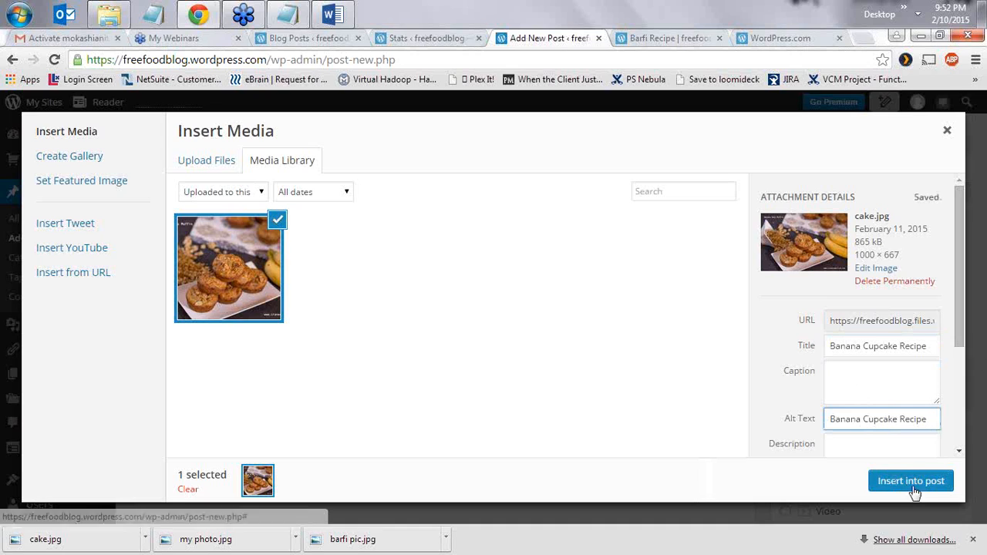
# - Insert the cake image into the post at 800 × 600 size
pyautogui.scroll(-2, 898, 410)
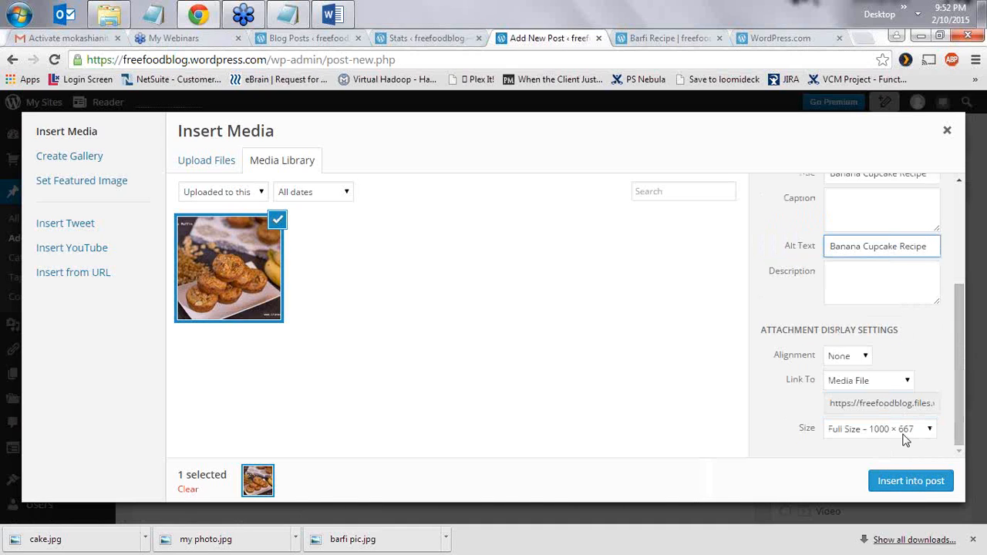
pyautogui.click(904, 429)
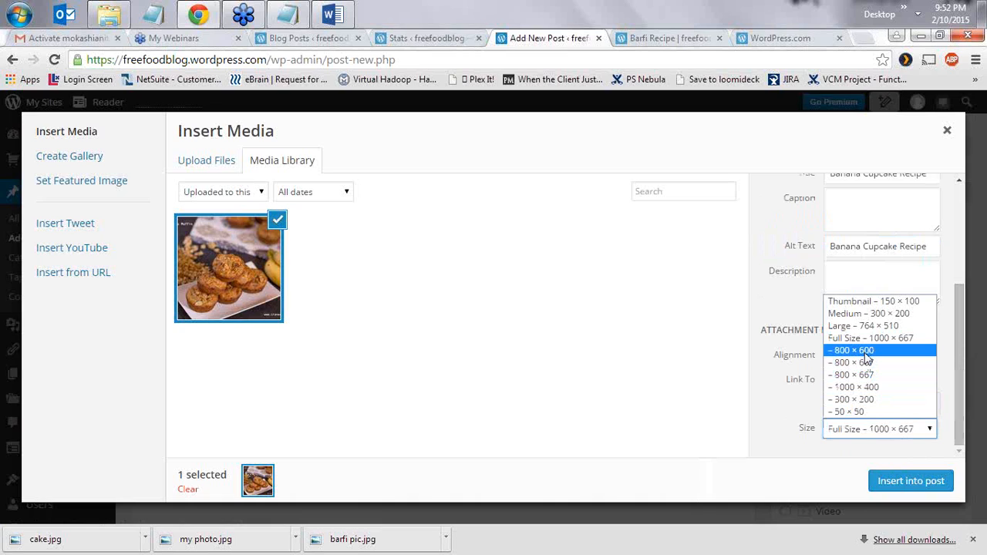
pyautogui.press('Up')
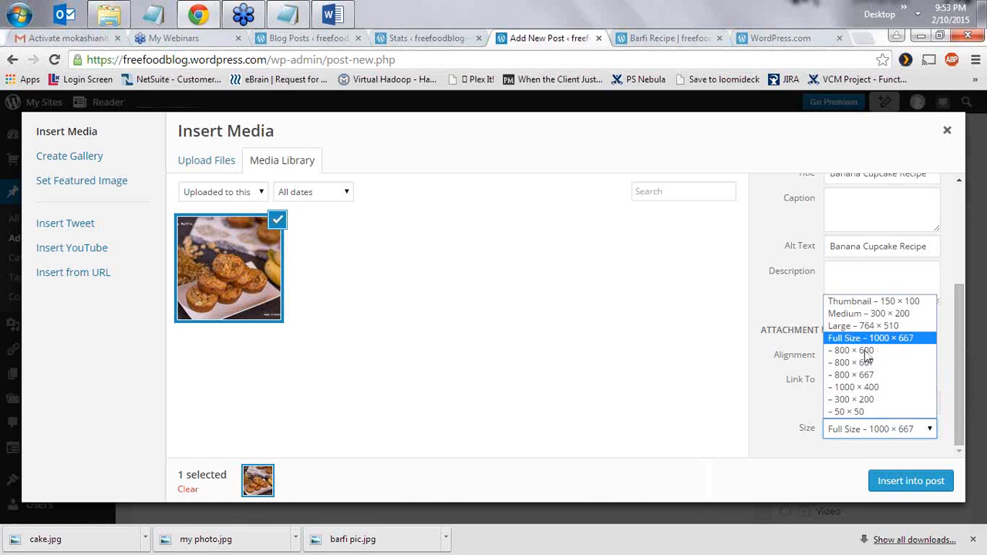
pyautogui.click(867, 351)
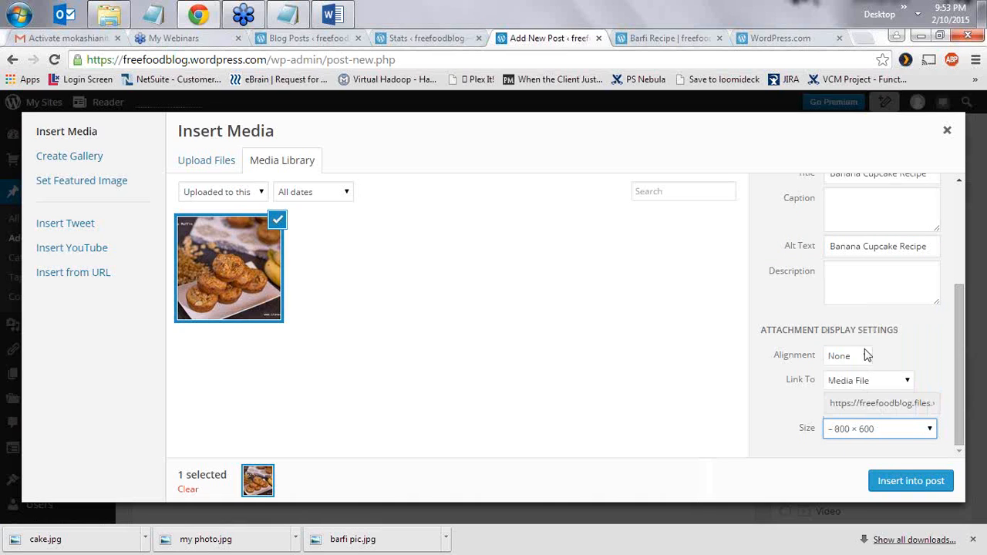
pyautogui.click(907, 479)
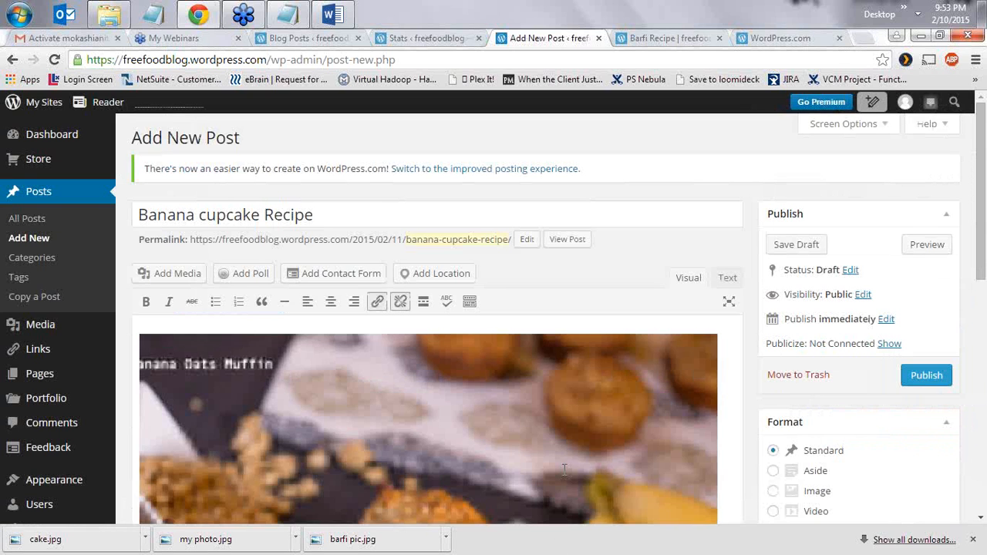
# - Place the caret below the inserted image and bring up the ccc folder window
pyautogui.scroll(-2, 507, 471)
pyautogui.scroll(-1, 507, 471)
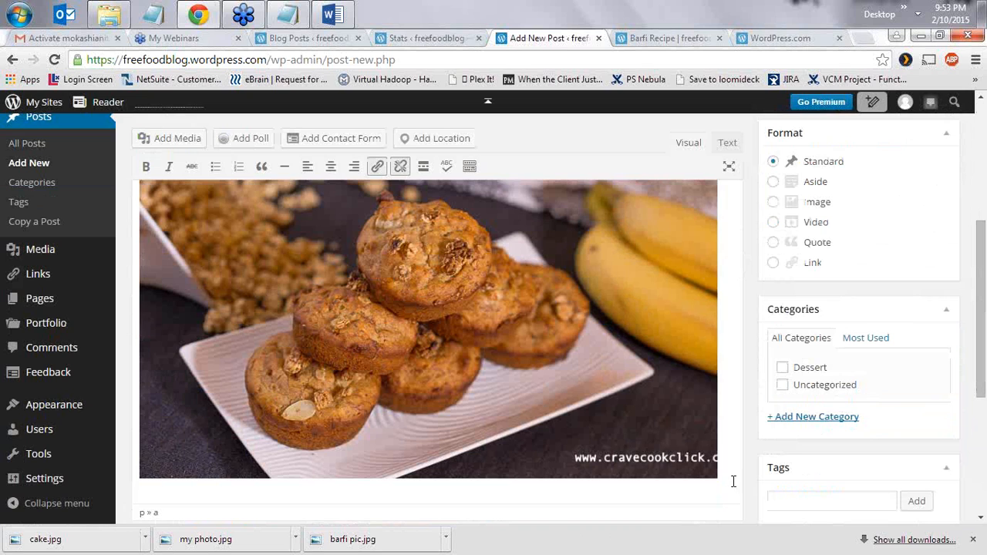
pyautogui.scroll(4, 859, 306)
pyautogui.scroll(-4, 835, 353)
pyautogui.click(722, 475)
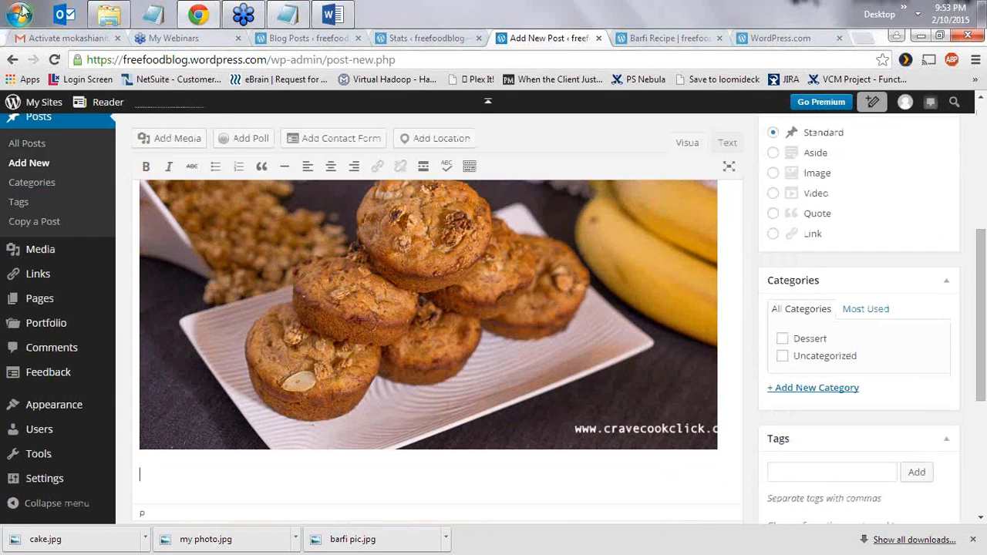
pyautogui.click(100, 16)
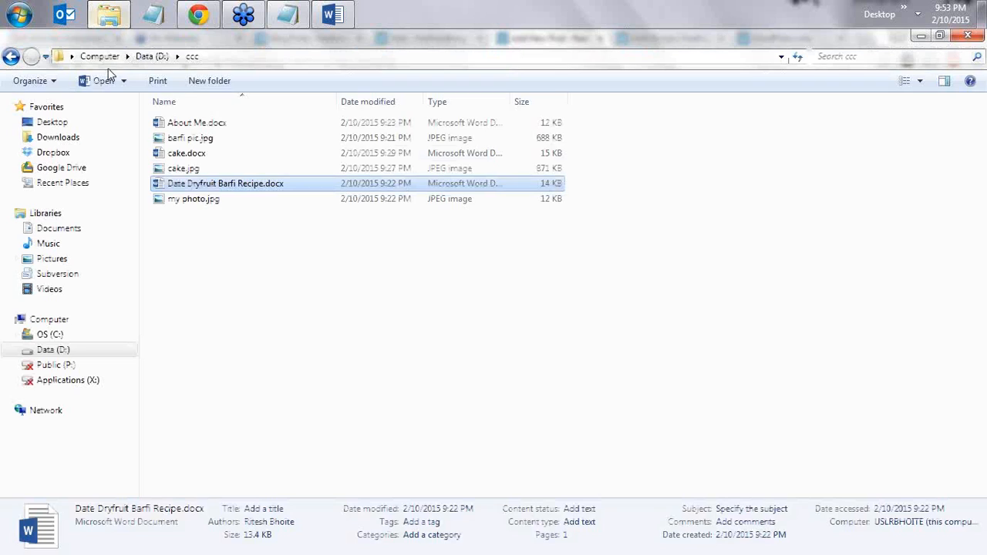
# - Open cake.docx in Word, select the recipe text to copy, and return to the browser
pyautogui.click(198, 156)
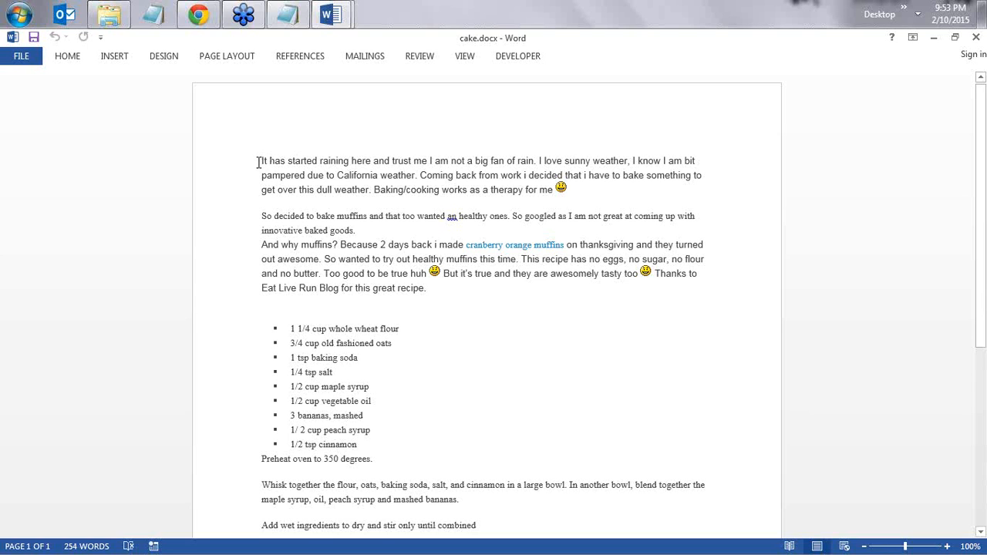
pyautogui.moveTo(261, 159); pyautogui.dragTo(546, 361)
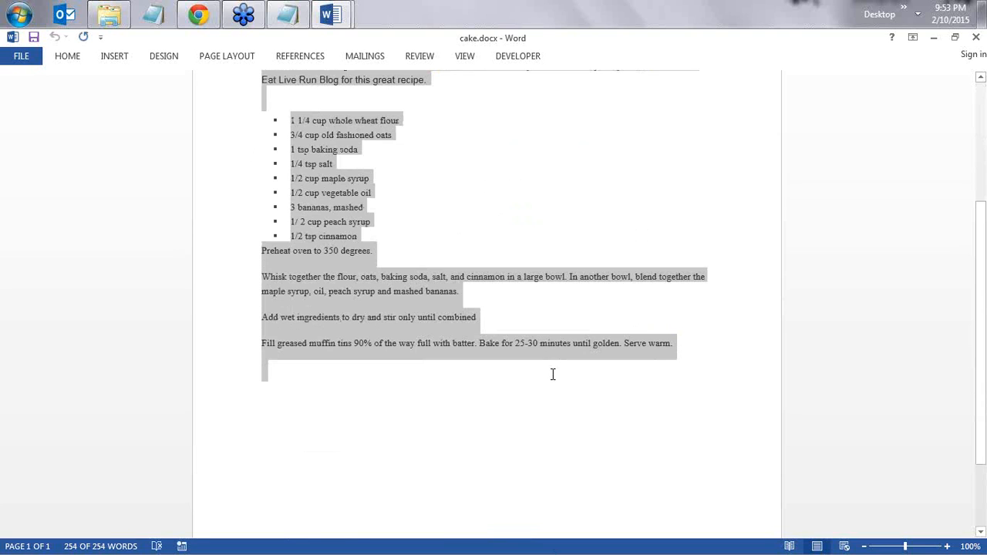
pyautogui.click(198, 14)
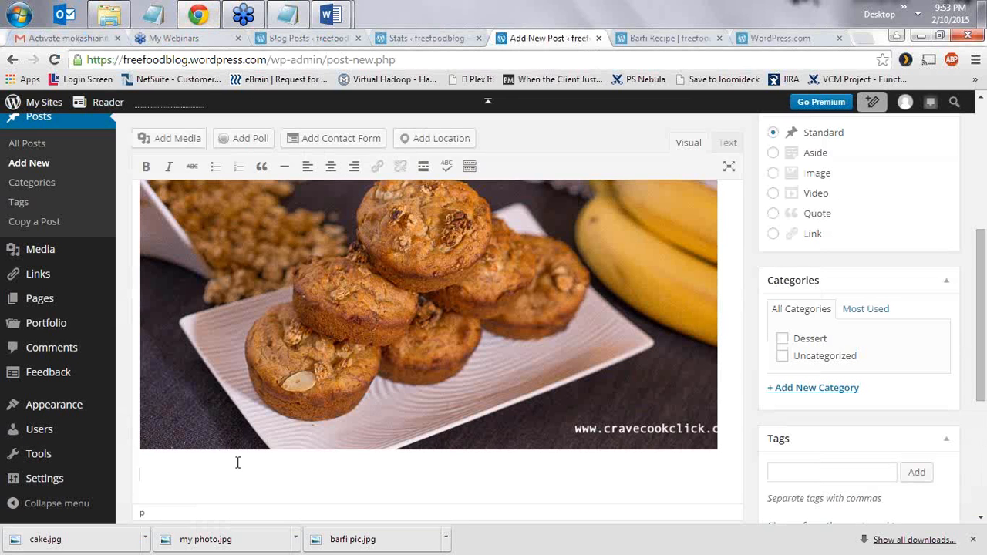
# - Paste the recipe text below the image and set the post format to Image
pyautogui.hotkey('ctrl', 'v')
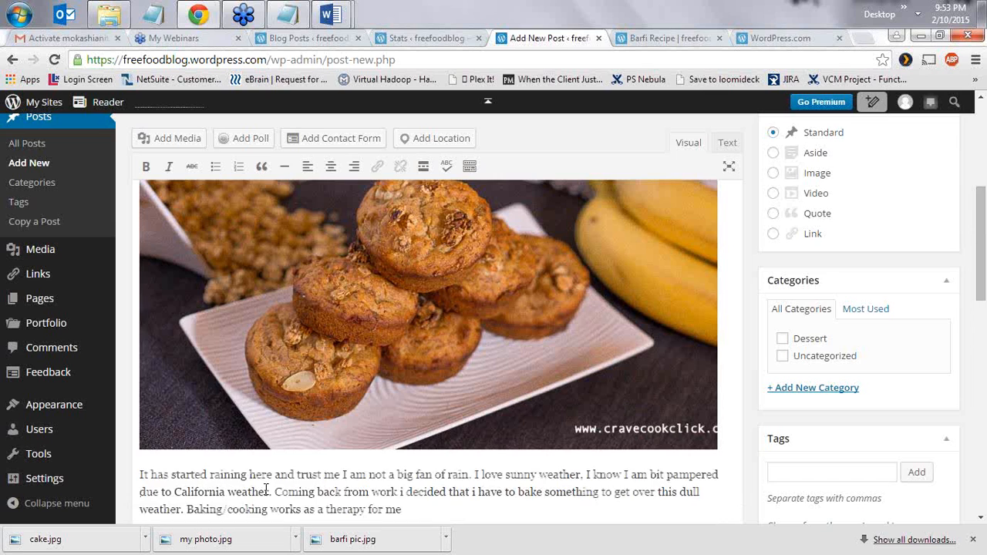
pyautogui.scroll(10, 553, 374)
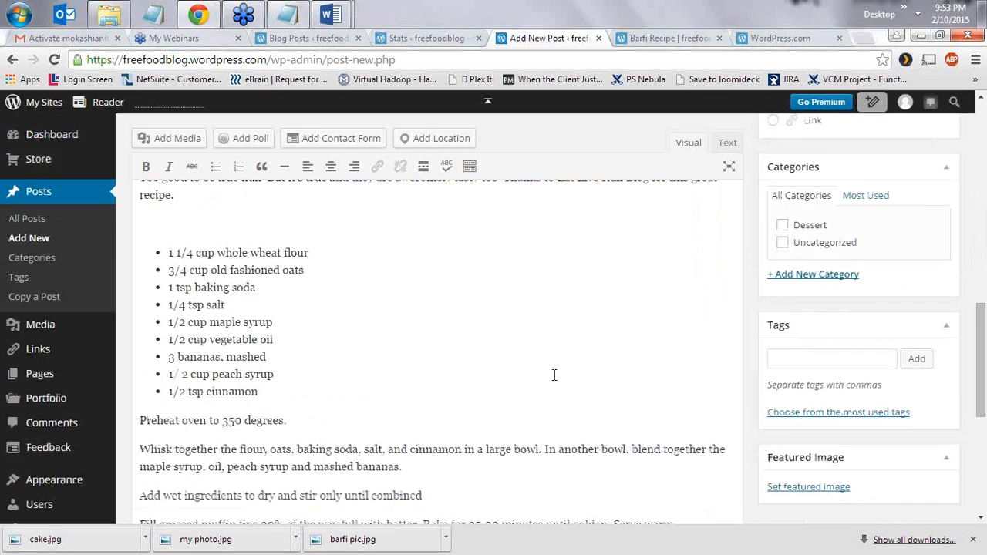
pyautogui.scroll(2, 440, 305)
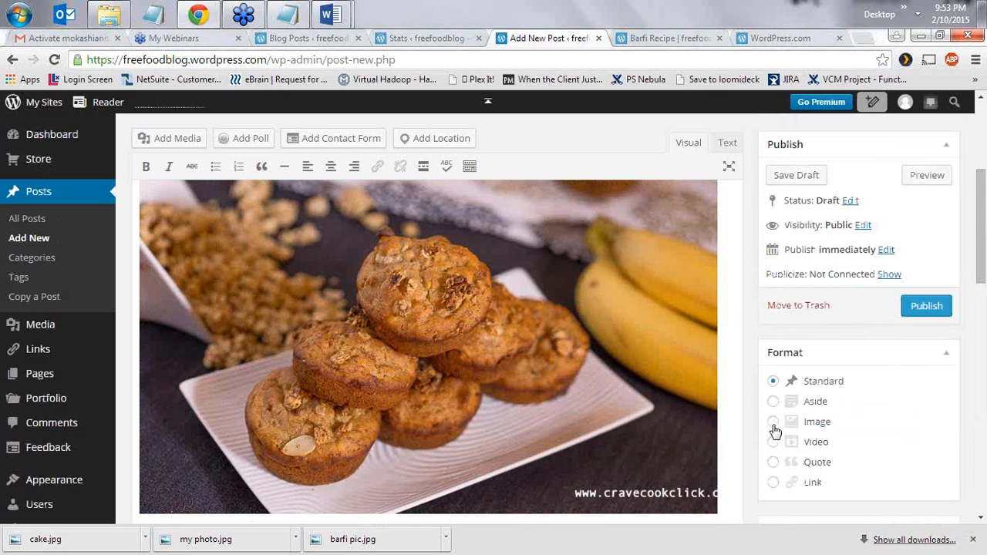
pyautogui.click(773, 423)
pyautogui.scroll(-1, 843, 409)
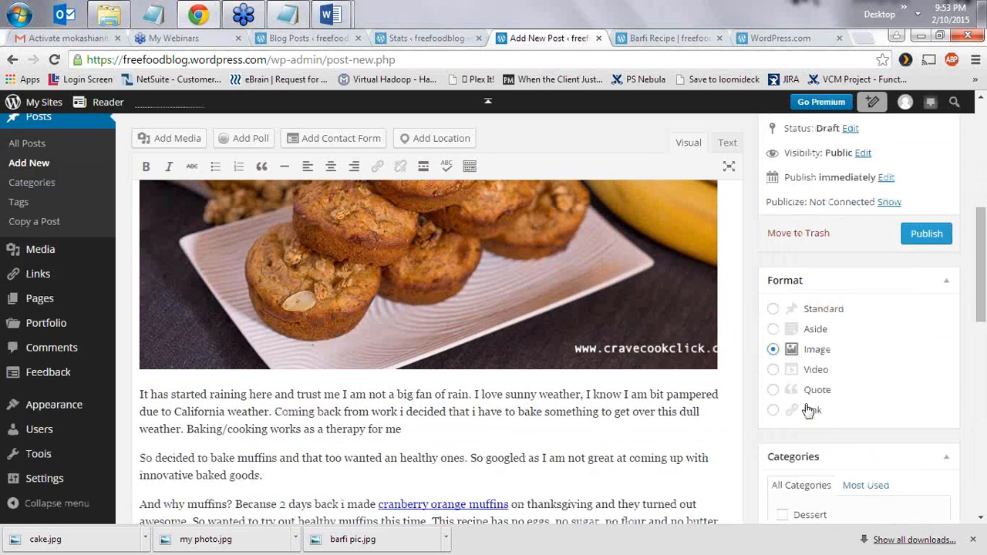
pyautogui.scroll(-3, 808, 410)
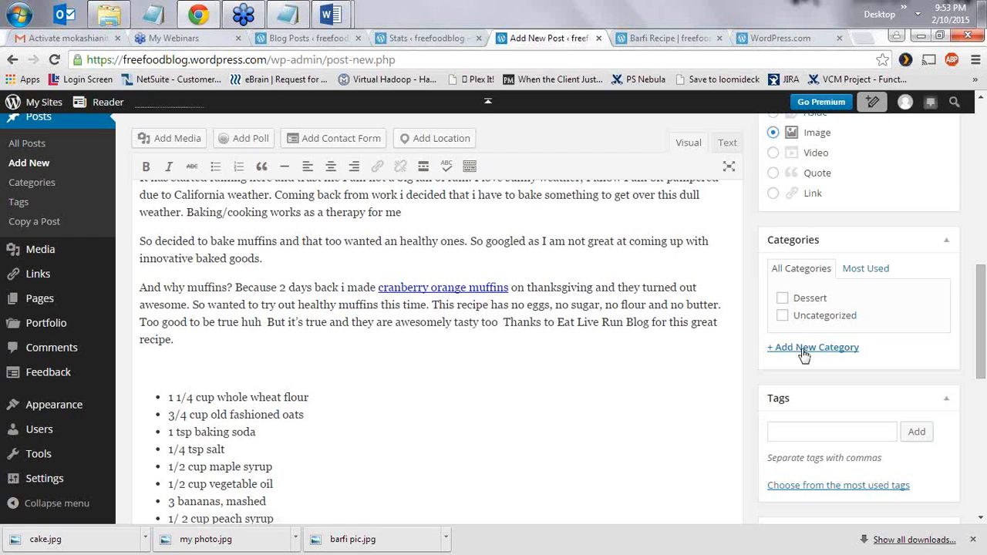
# - Create and tick a new 'Baked Goods' category for the post
pyautogui.click(804, 351)
pyautogui.write('Baked')
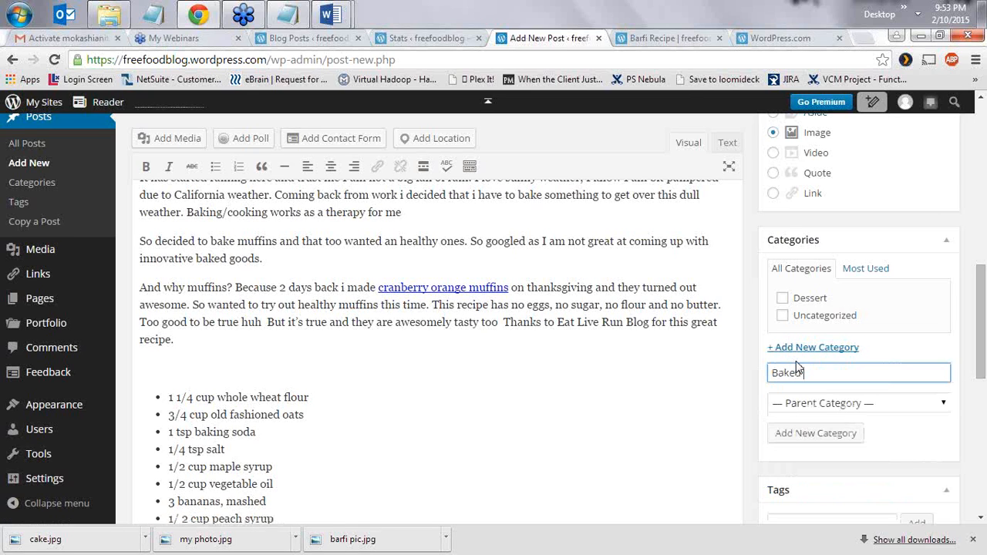
pyautogui.write(' Goo')
pyautogui.press('BackSpace')
pyautogui.press('BackSpace')
pyautogui.write('oods')
pyautogui.click(809, 433)
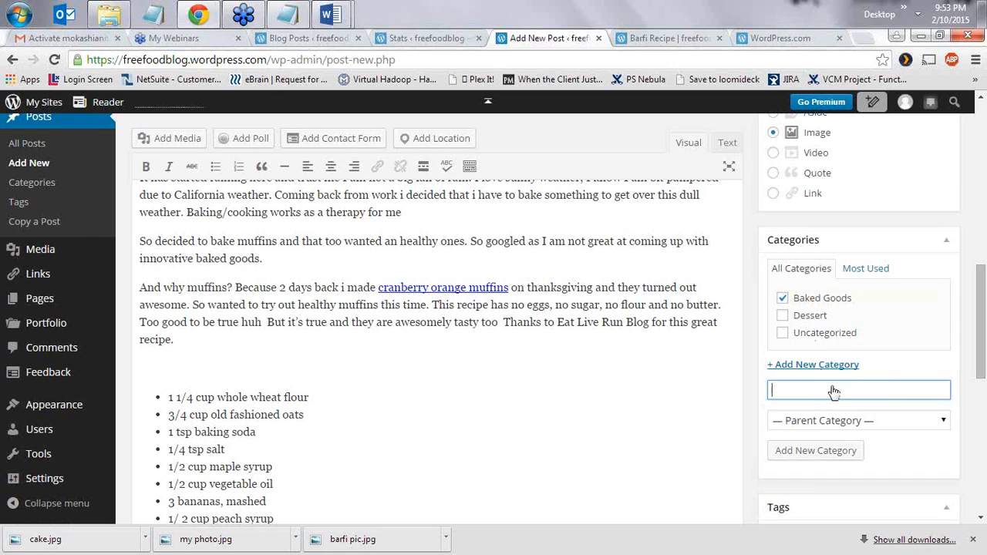
pyautogui.scroll(-4, 833, 414)
# - Add the tags 'baked goods' and 'banana' to the post
pyautogui.click(801, 351)
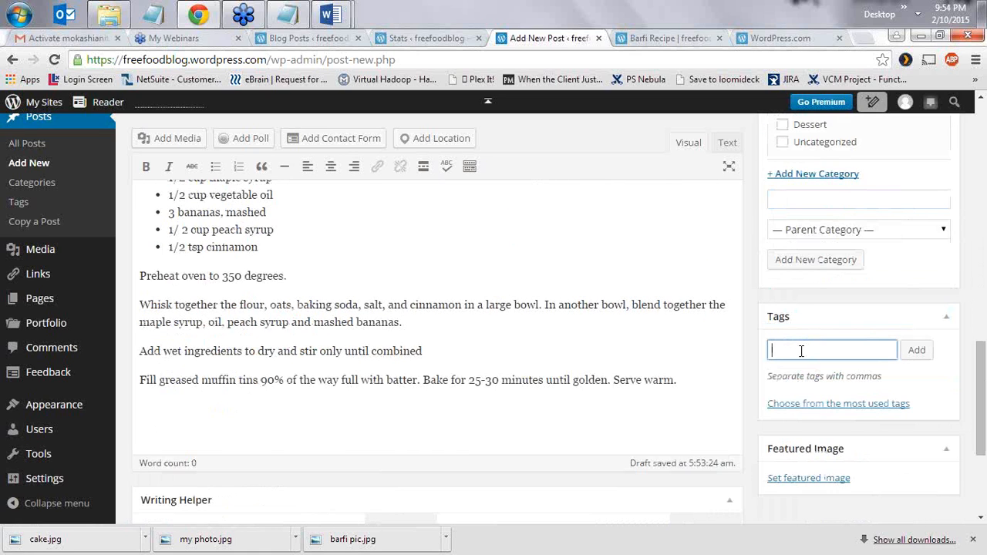
pyautogui.write('baked g')
pyautogui.press('BackSpace')
pyautogui.press('BackSpace')
pyautogui.write('oods')
pyautogui.press('Return')
pyautogui.write('banana')
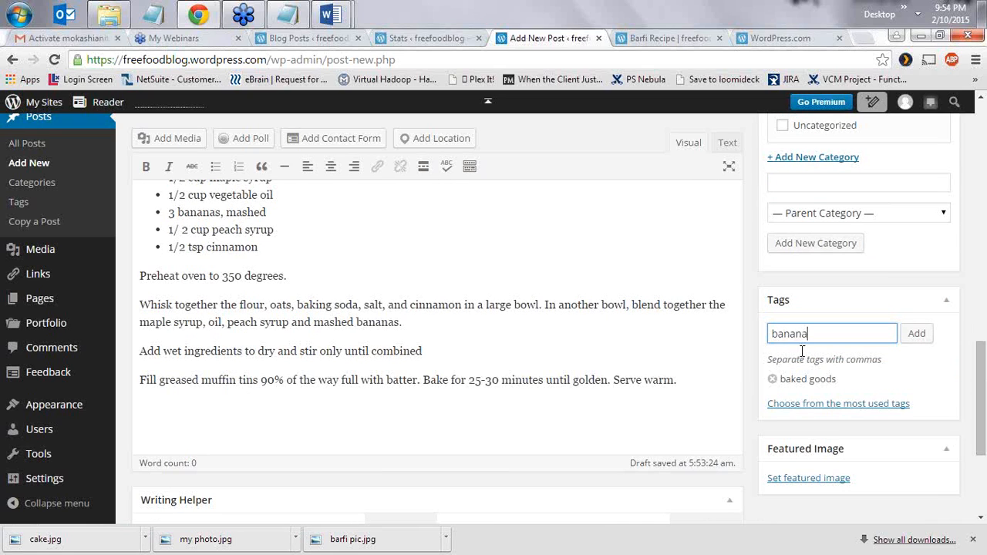
pyautogui.press('Return')
# - Add the tags sweet, healthy, dryfruits, baking and recipes
pyautogui.write('sweet')
pyautogui.press('Return')
pyautogui.write('healt')
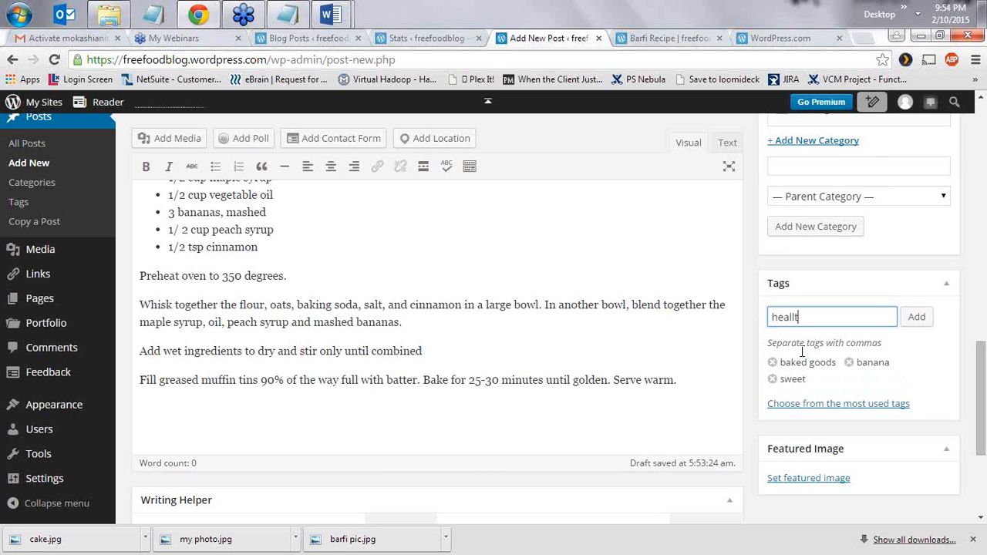
pyautogui.press('BackSpace')
pyautogui.write('lthy')
pyautogui.press('Return')
pyautogui.write('dryfruits')
pyautogui.press('Return')
pyautogui.write('bak')
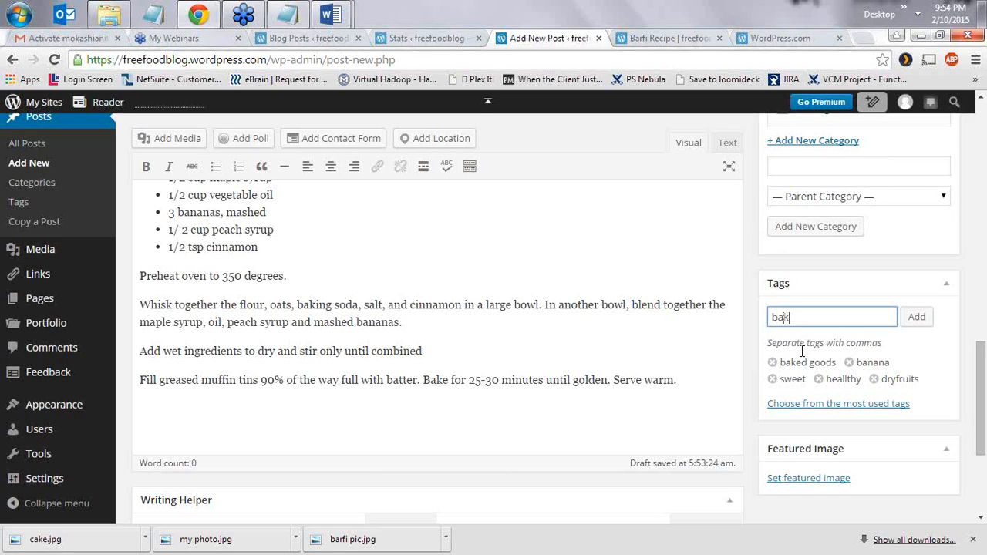
pyautogui.write('ing')
pyautogui.press('Return')
pyautogui.write('recipes')
pyautogui.press('Return')
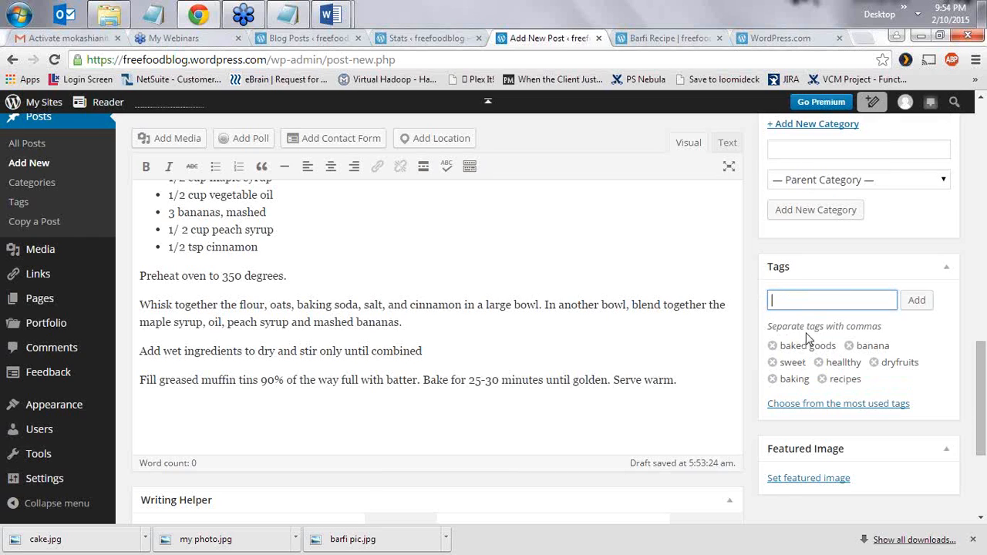
pyautogui.click(395, 303)
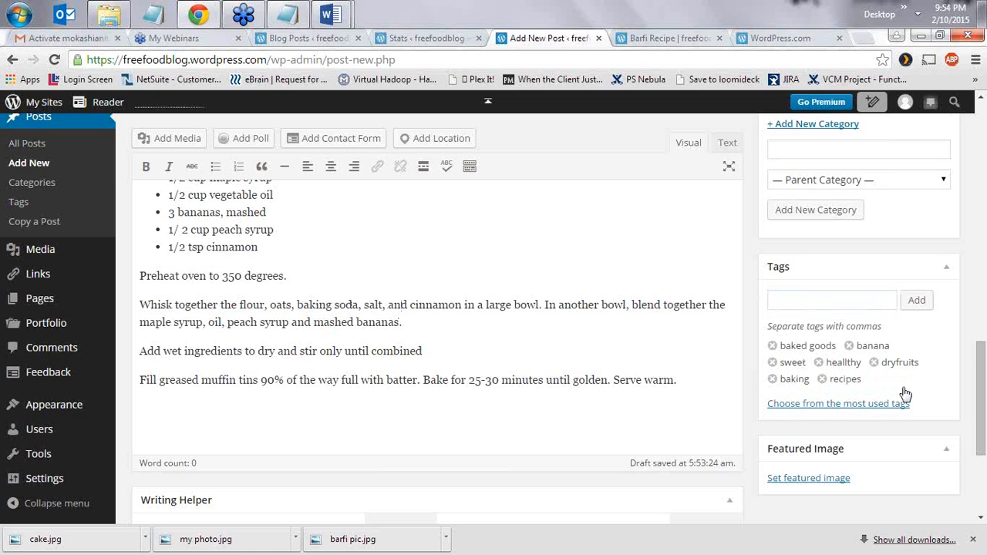
pyautogui.scroll(-2, 848, 455)
# - Make the muffin photo cake.jpg the post's featured image and open a preview in a new tab
pyautogui.click(808, 478)
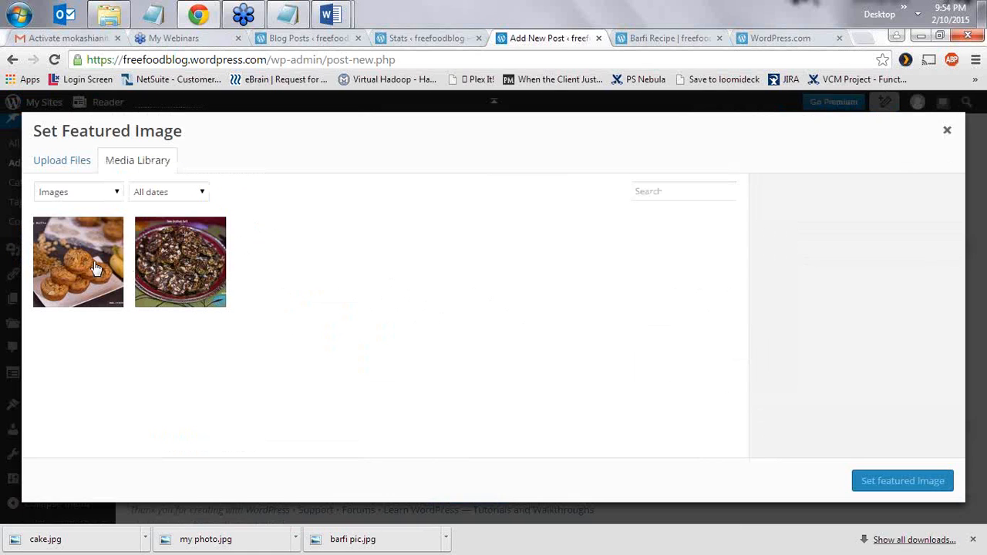
pyautogui.click(93, 268)
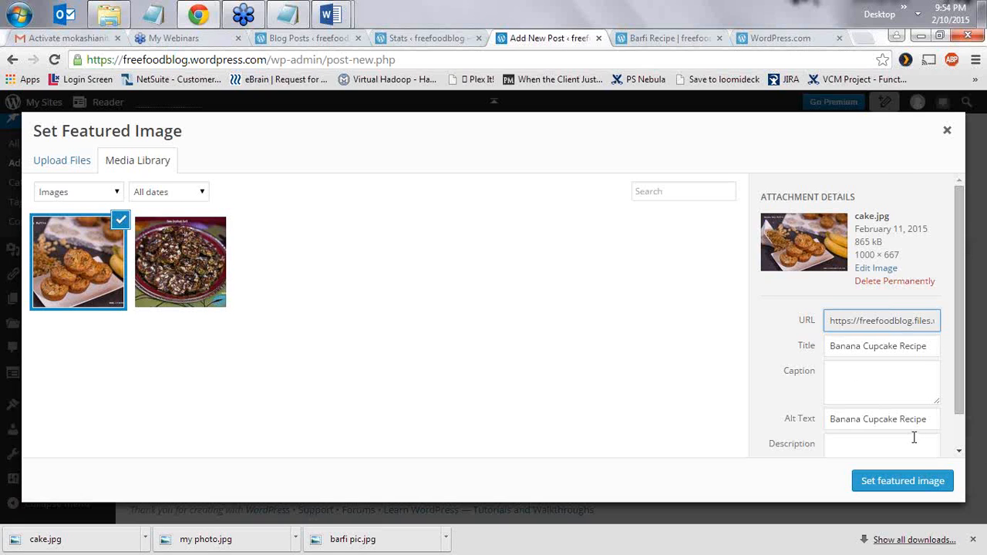
pyautogui.scroll(-1, 913, 438)
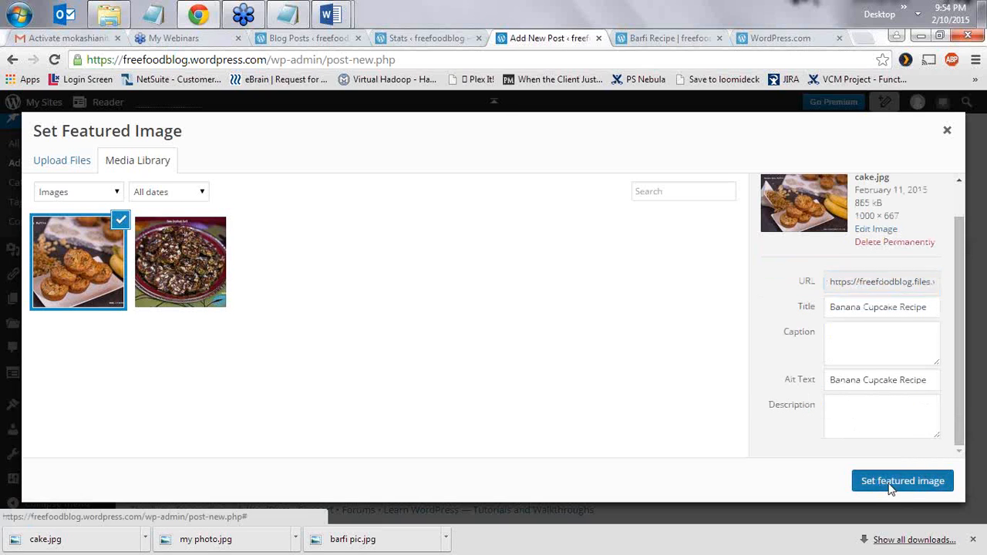
pyautogui.click(890, 481)
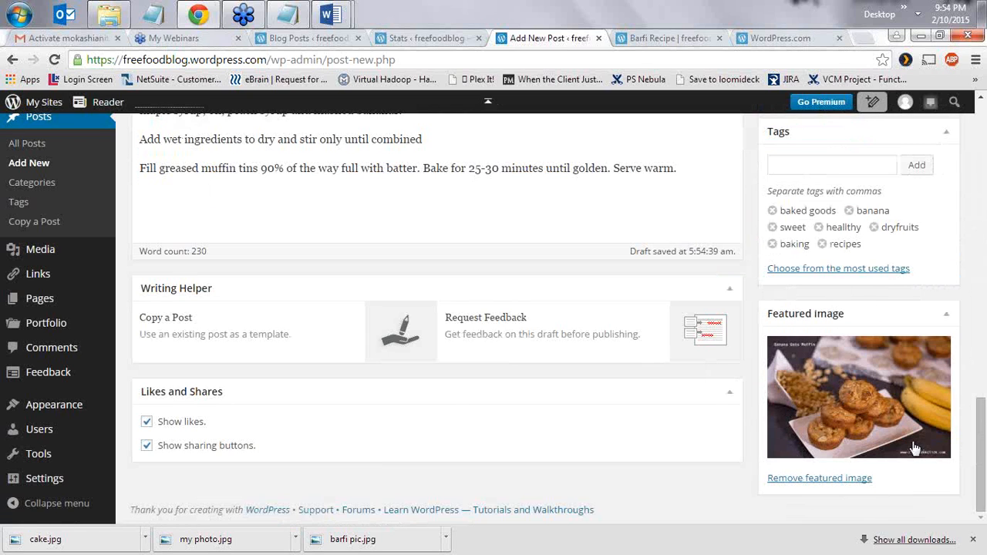
pyautogui.scroll(12, 914, 447)
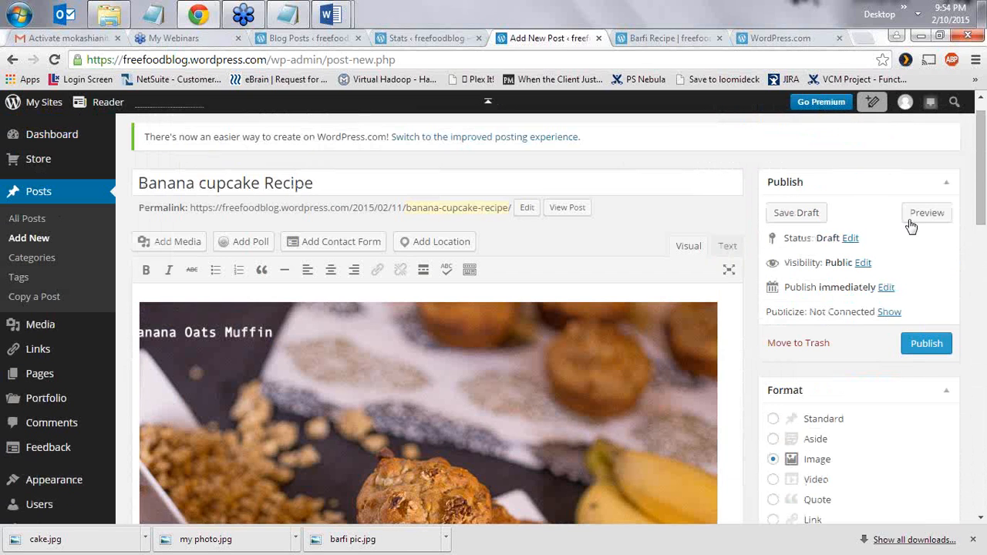
pyautogui.click(918, 216)
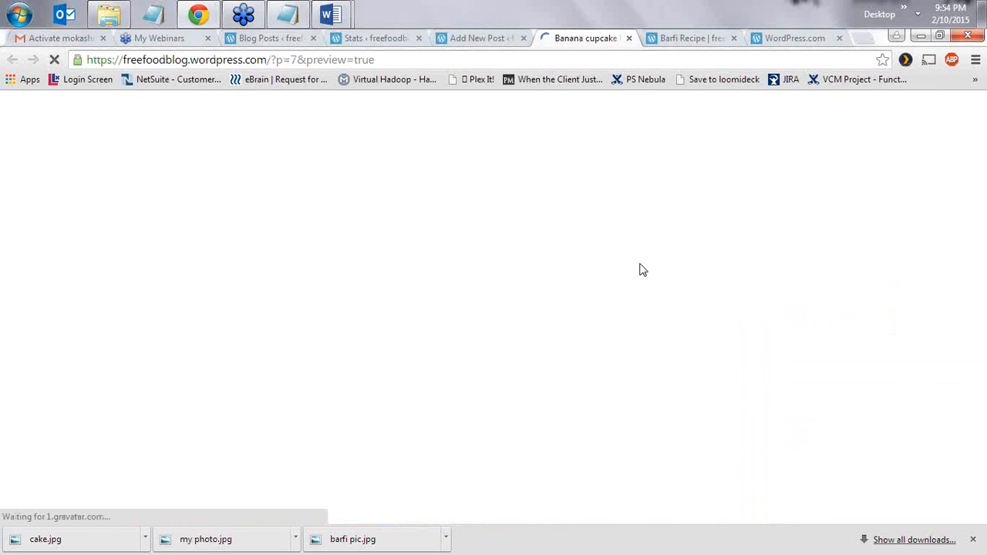
# - Scroll through the banana cupcake preview, then go back to the draft in the Add New Post tab
pyautogui.scroll(-3, 579, 339)
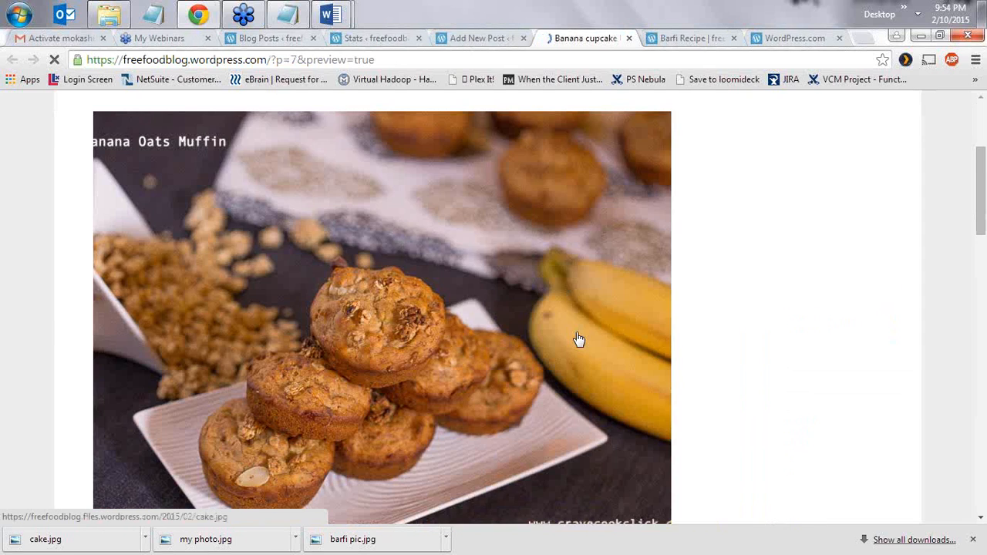
pyautogui.scroll(-12, 579, 339)
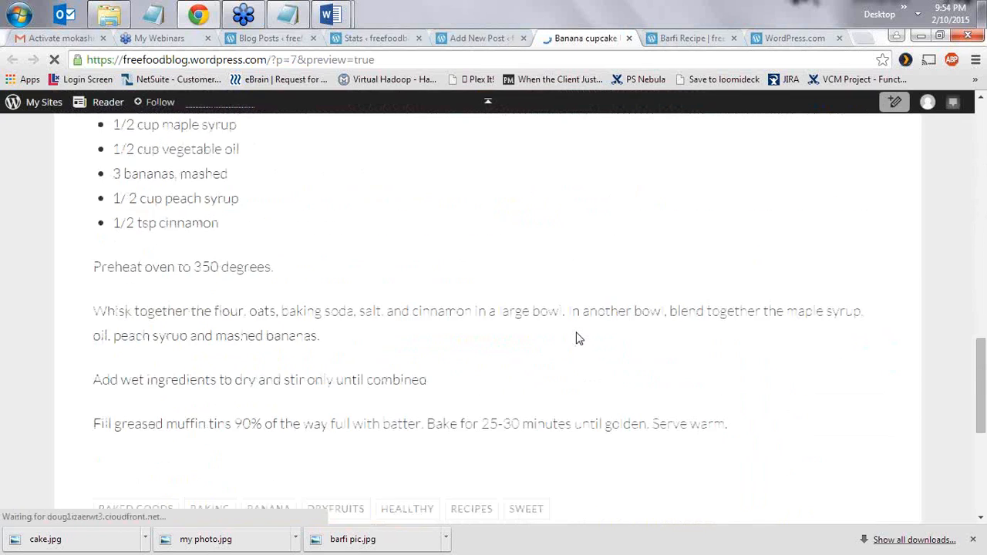
pyautogui.scroll(5, 579, 339)
pyautogui.scroll(4, 578, 338)
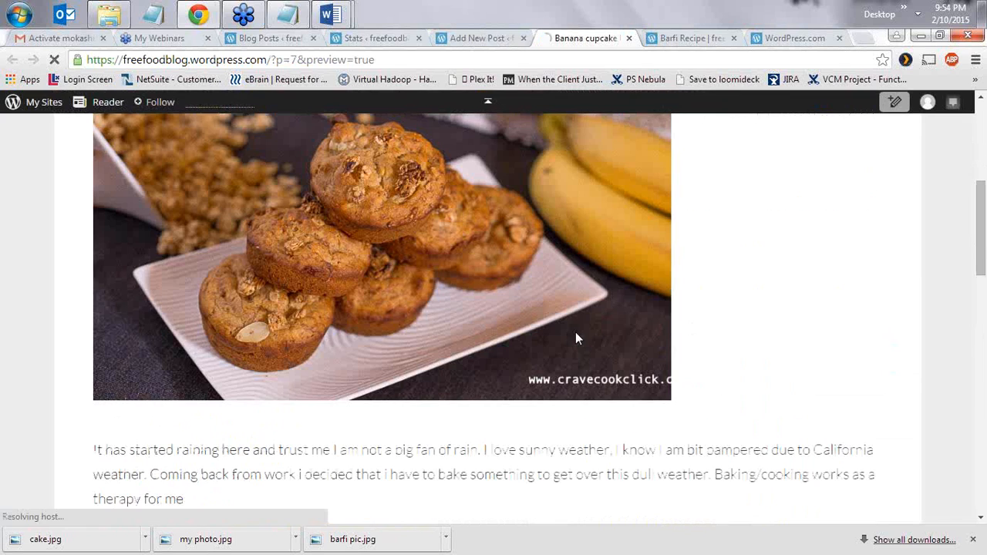
pyautogui.click(500, 40)
pyautogui.scroll(-7, 529, 344)
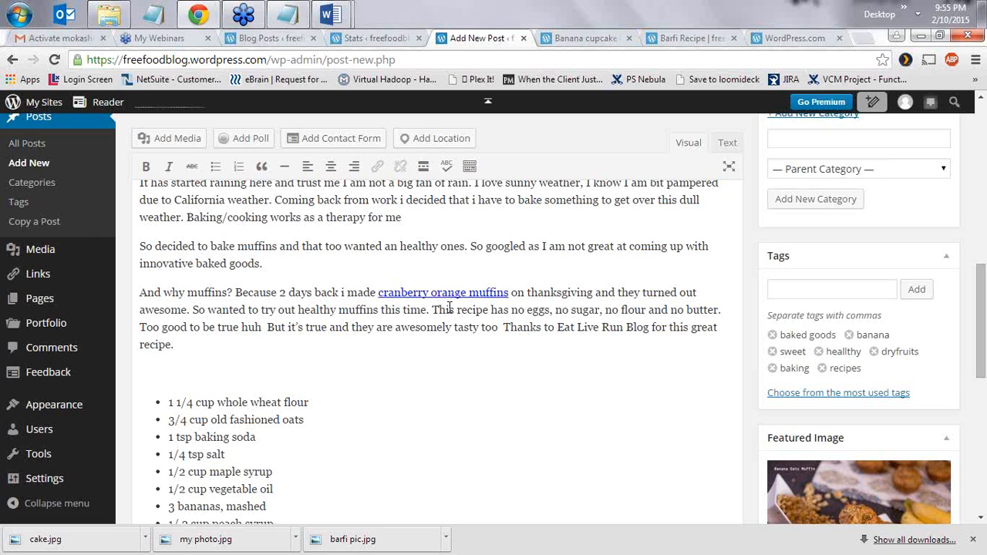
# - Add the missing space in 'This recipe' and check the cranberry link's address, leaving it unchanged
pyautogui.click(454, 310)
pyautogui.doubleClick(393, 293)
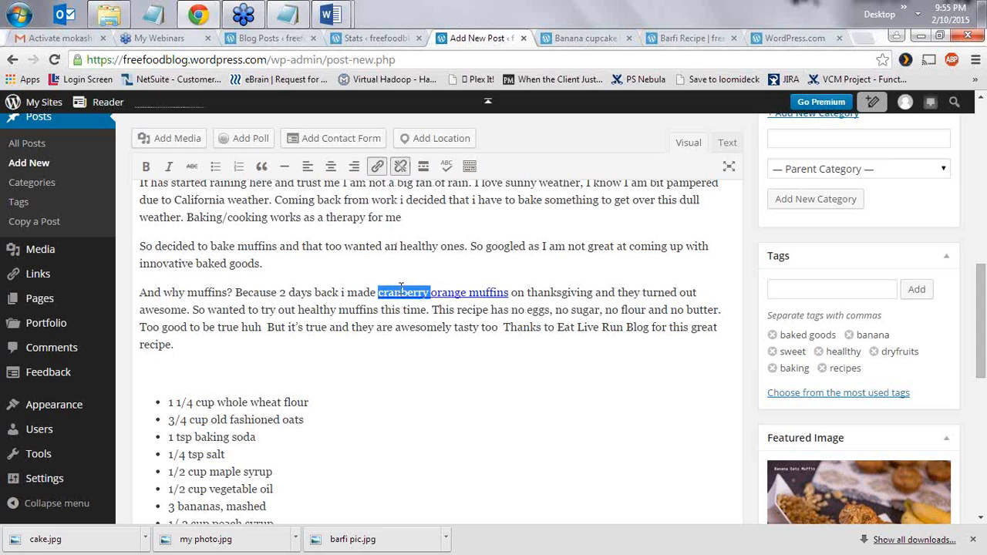
pyautogui.click(378, 168)
pyautogui.click(505, 281)
pyautogui.press('Home')
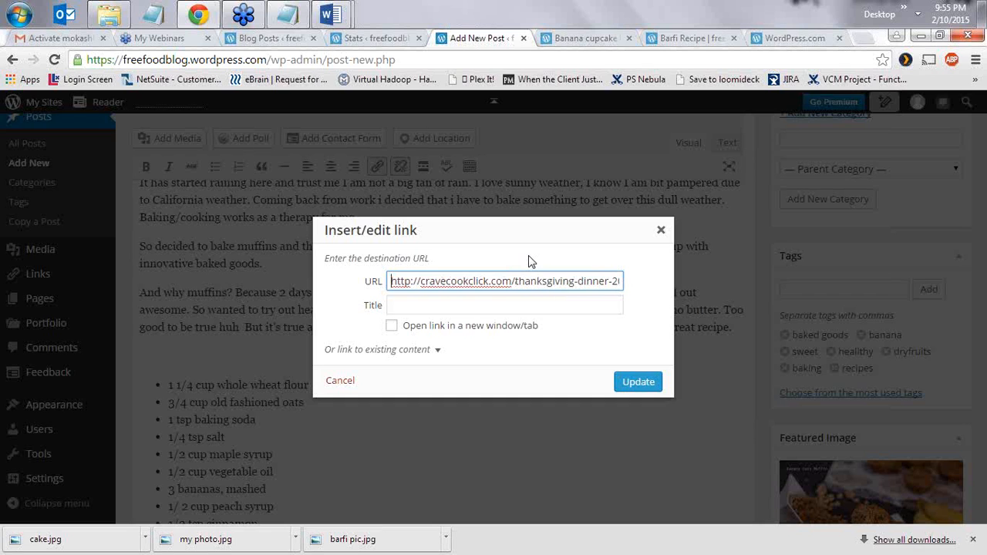
pyautogui.click(660, 229)
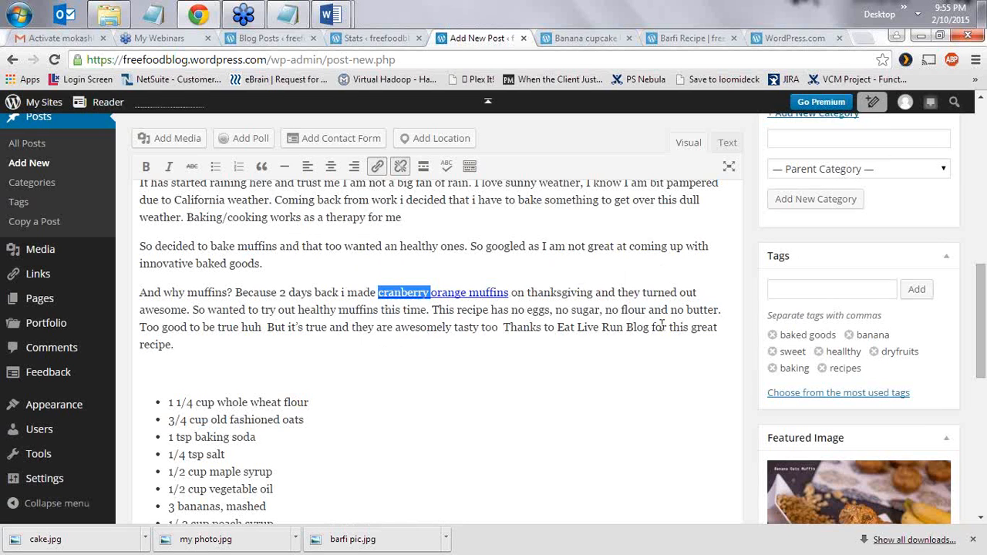
pyautogui.click(576, 330)
# - Go to the end of the recipe text, ending 'Bake for 25-30 minutes until golden. Serve warm.'
pyautogui.scroll(-5, 579, 355)
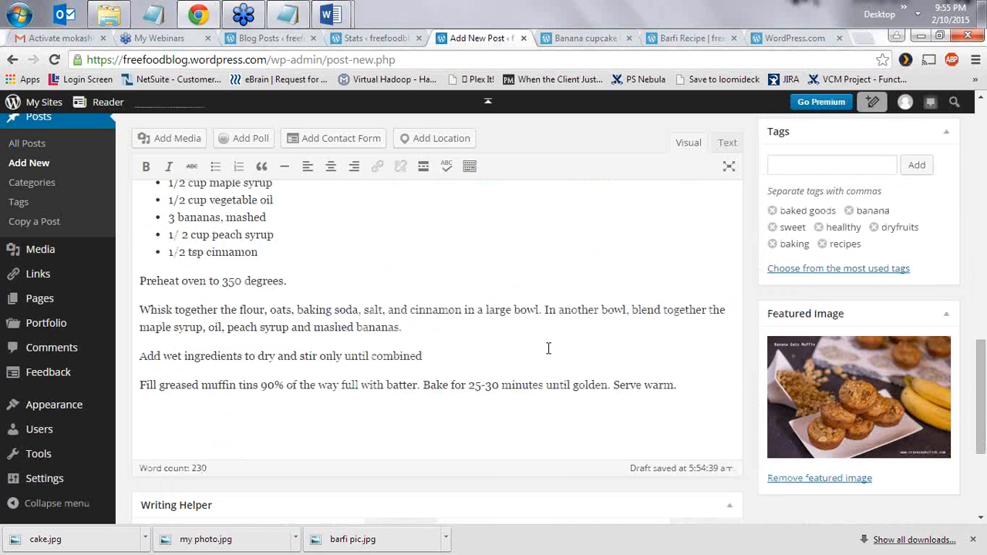
pyautogui.click(387, 423)
pyautogui.scroll(-1, 524, 326)
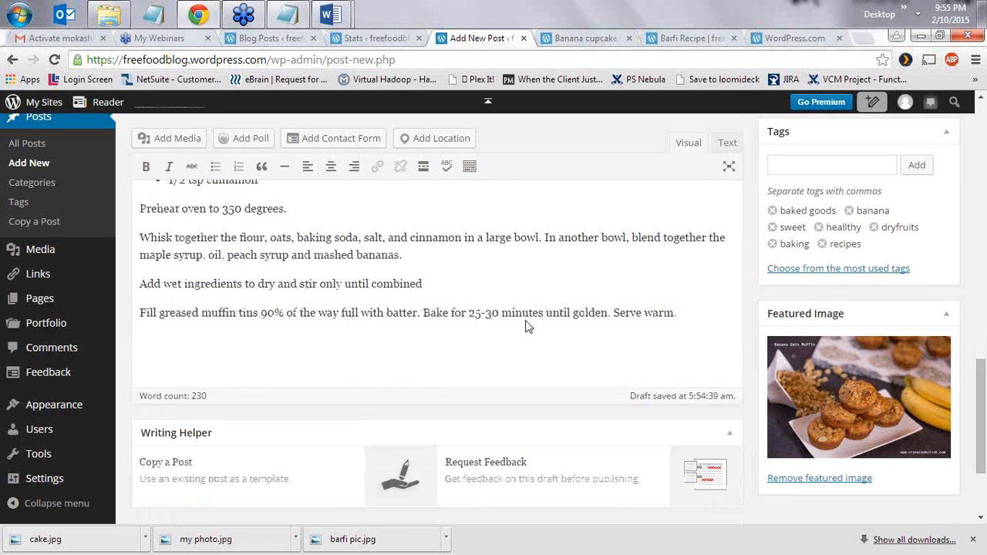
pyautogui.scroll(10, 524, 326)
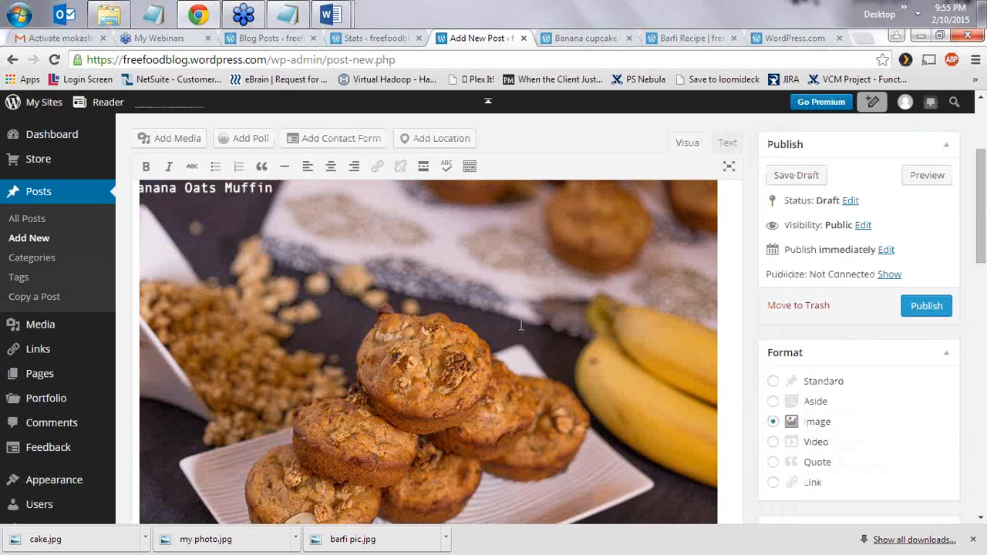
# - Glance at the preview, publish Banana cupcake Recipe as the third post, and open freefoodblog Stats
pyautogui.click(570, 38)
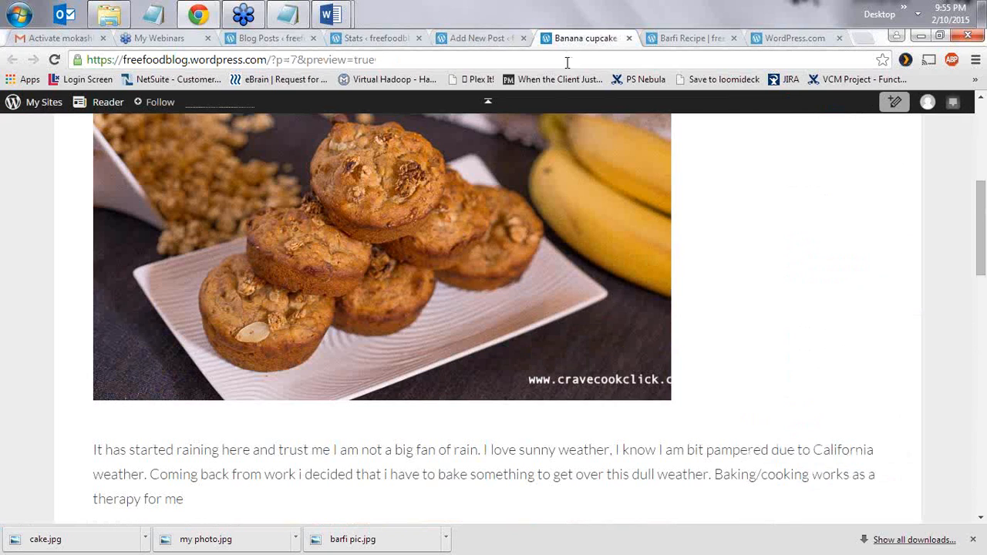
pyautogui.click(493, 38)
pyautogui.click(913, 306)
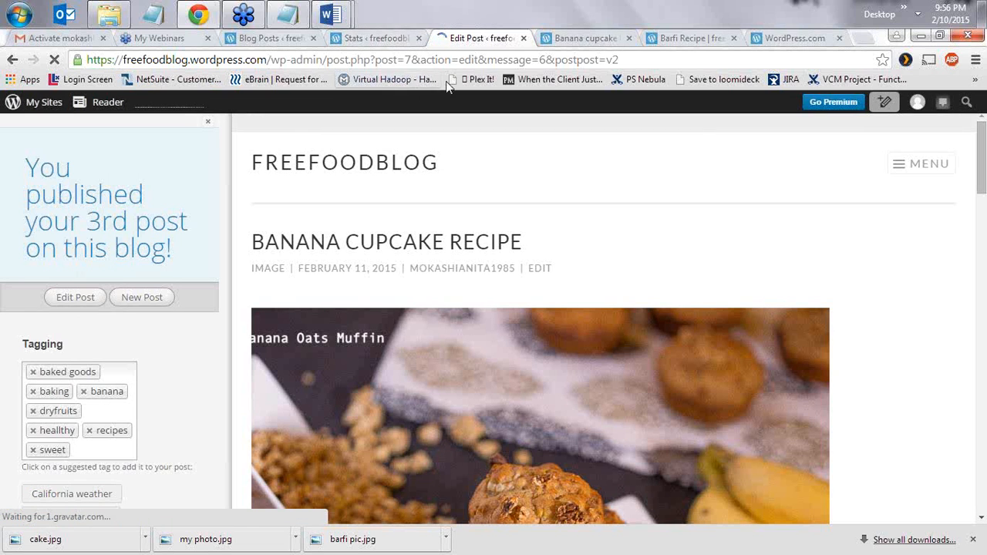
pyautogui.click(356, 40)
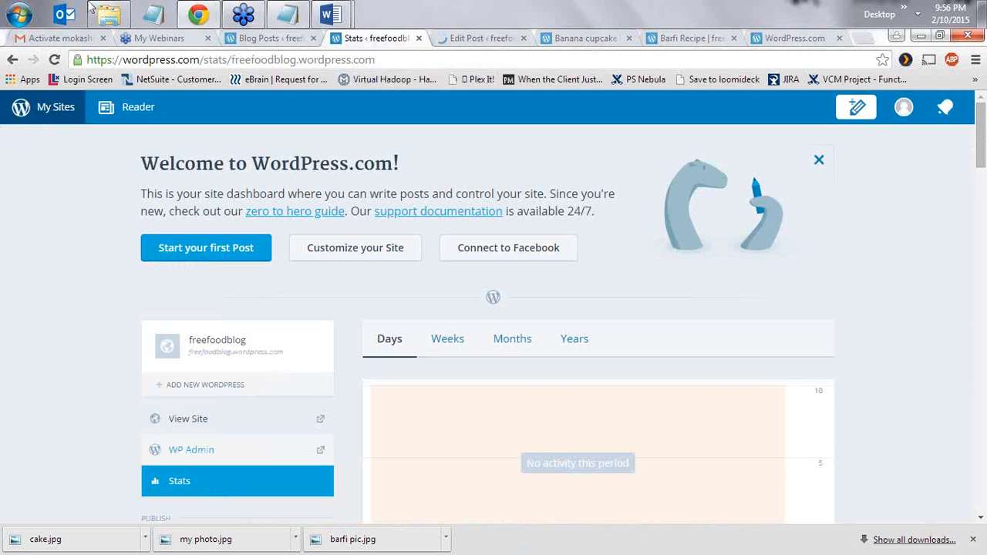
# - Copy the blog's wp-admin address from Notepad and close the Edit Post, preview and Barfi tabs
pyautogui.click(286, 18)
pyautogui.moveTo(637, 139); pyautogui.dragTo(401, 149)
pyautogui.hotkey('ctrl', 'c')
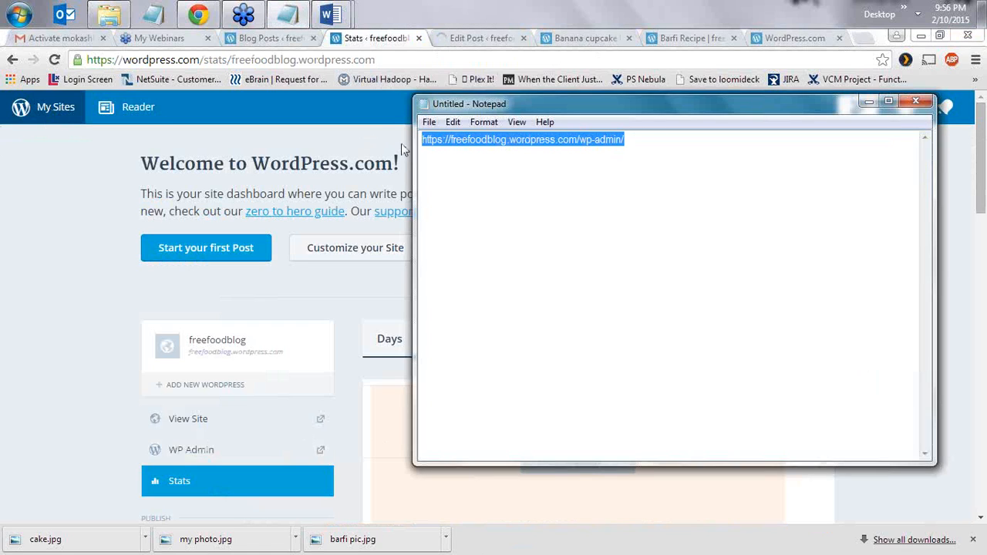
pyautogui.click(865, 101)
pyautogui.click(488, 40)
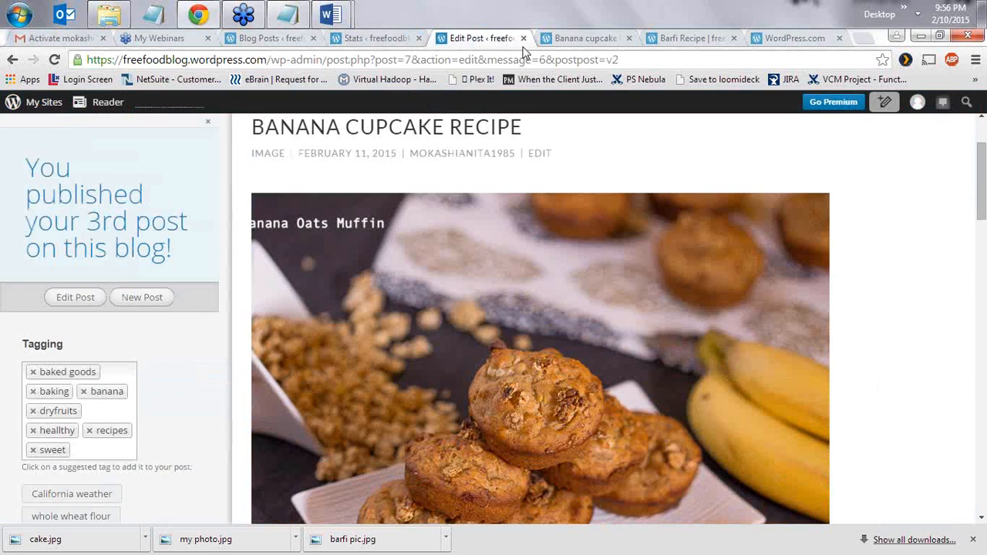
pyautogui.click(524, 39)
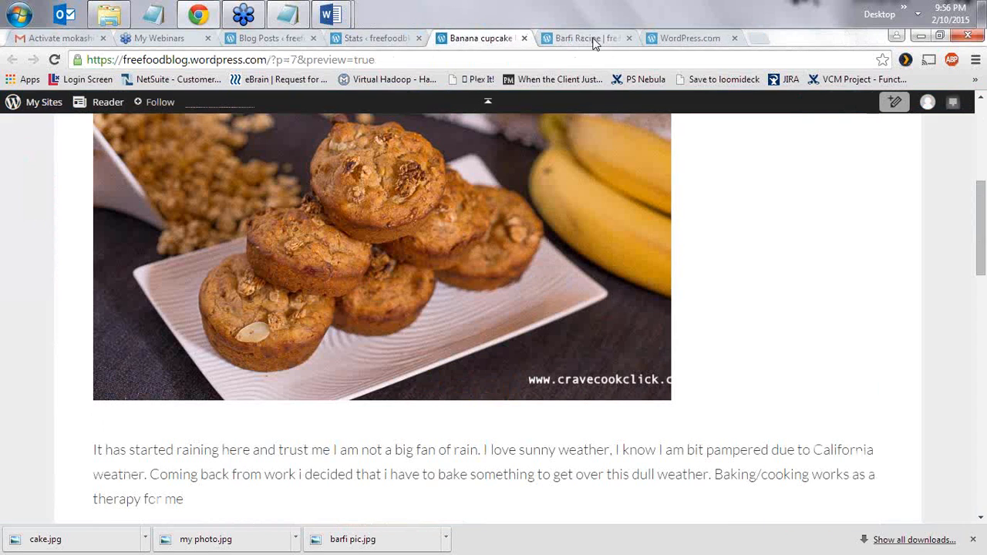
pyautogui.click(527, 38)
pyautogui.click(525, 38)
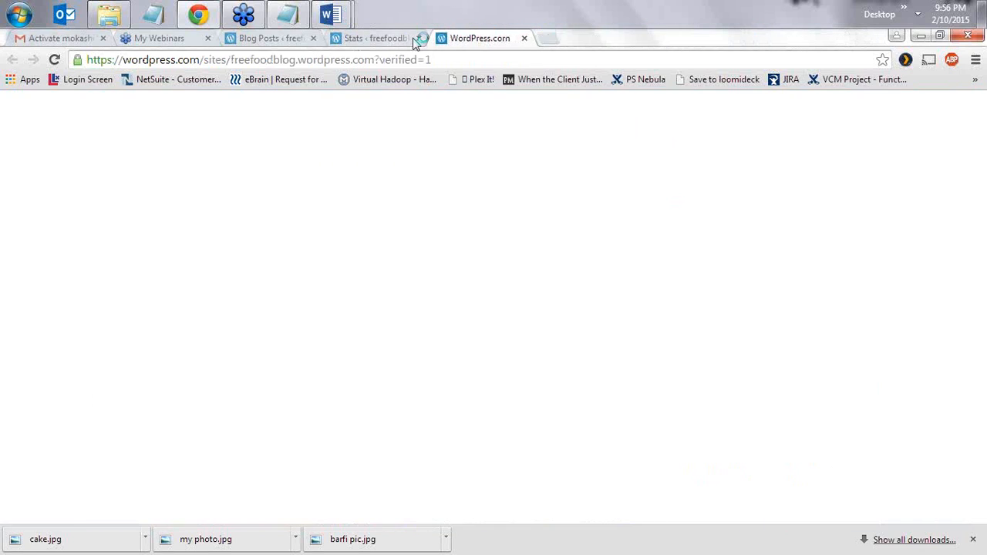
# - Load the pasted wp-admin address in a new tab
pyautogui.click(544, 39)
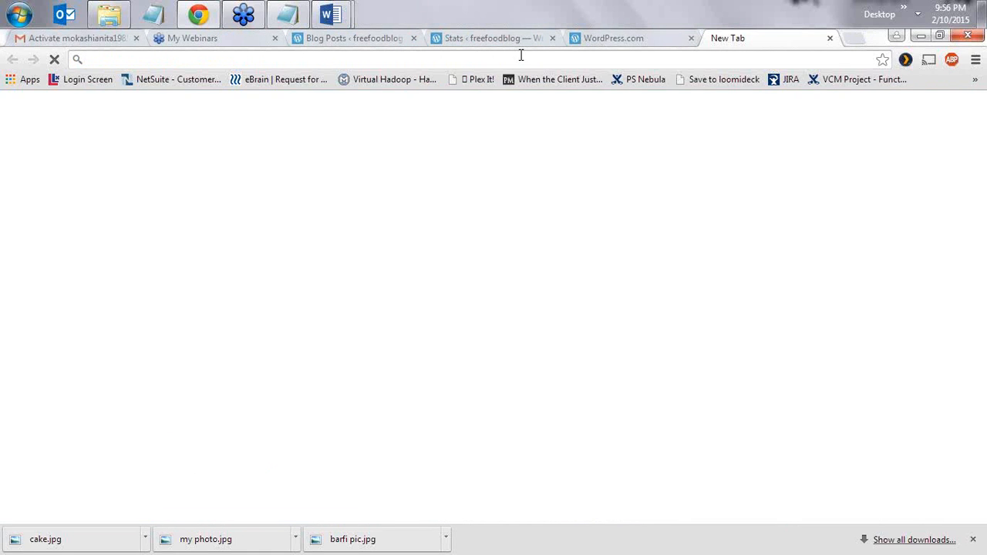
pyautogui.hotkey('ctrl', 'v')
pyautogui.press('Return')
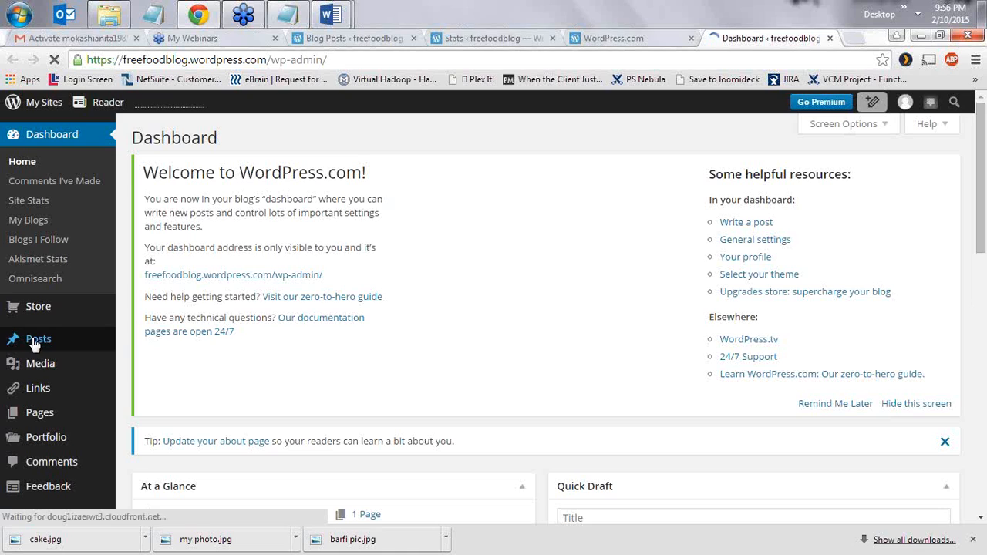
# - Move the Hello world! post to the Trash from the All Posts list
pyautogui.moveTo(40, 342)
pyautogui.click(152, 350)
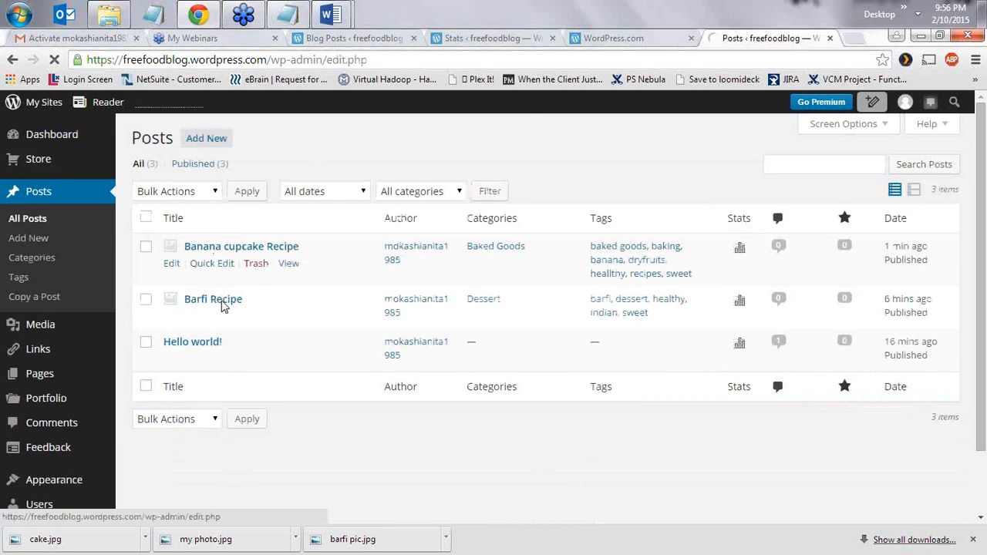
pyautogui.click(172, 358)
pyautogui.click(255, 359)
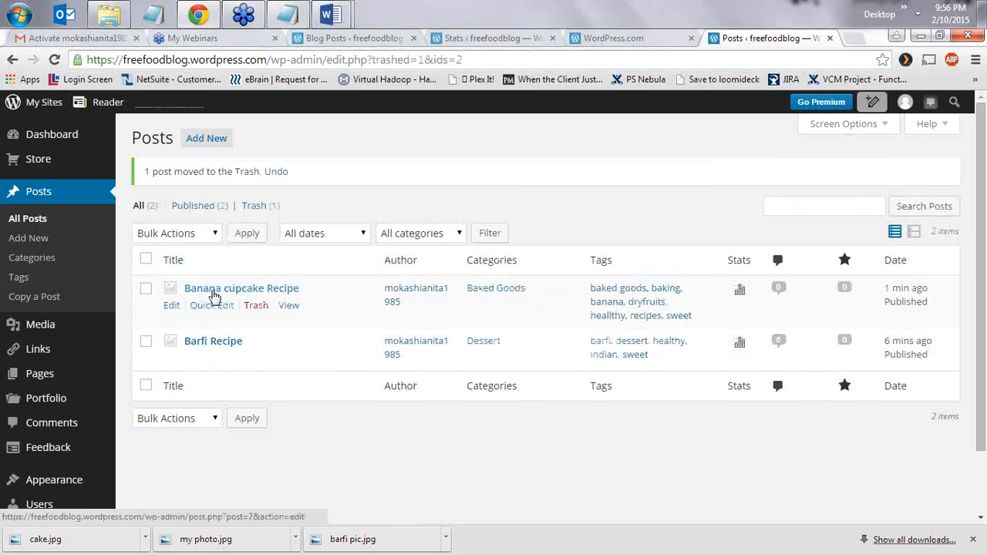
# - Open Banana cupcake Recipe for editing and look over the sidebar menus
pyautogui.click(255, 305)
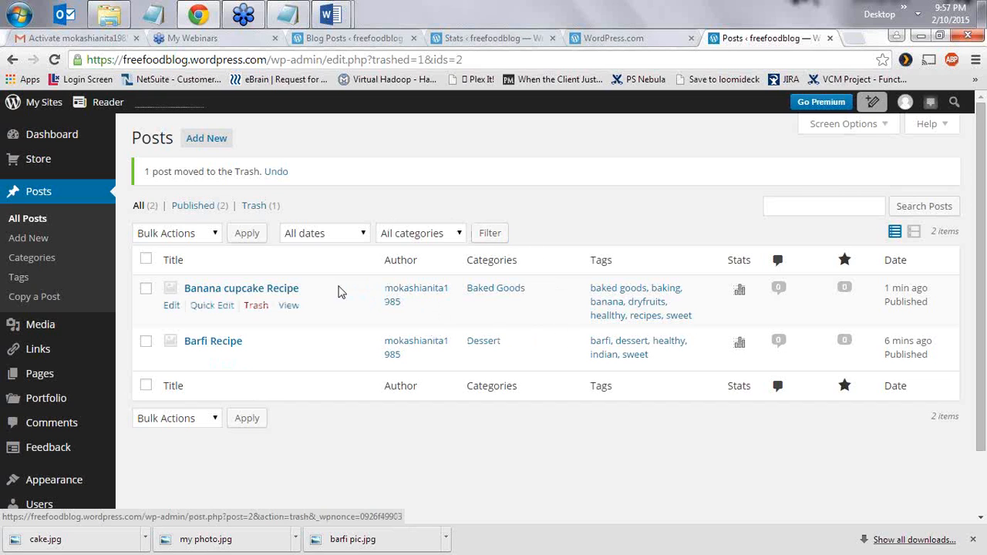
pyautogui.scroll(-1, 301, 307)
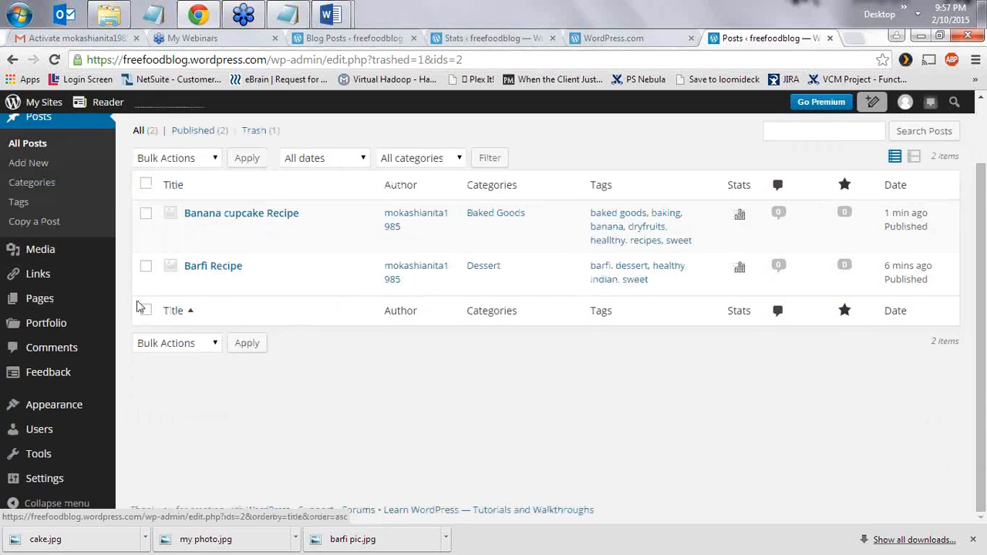
pyautogui.moveTo(85, 323)
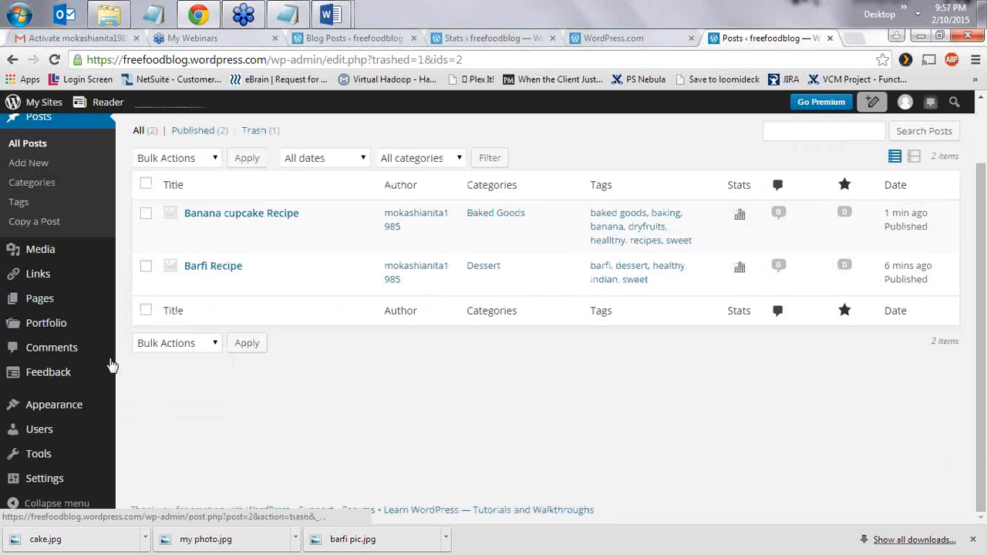
pyautogui.moveTo(73, 414)
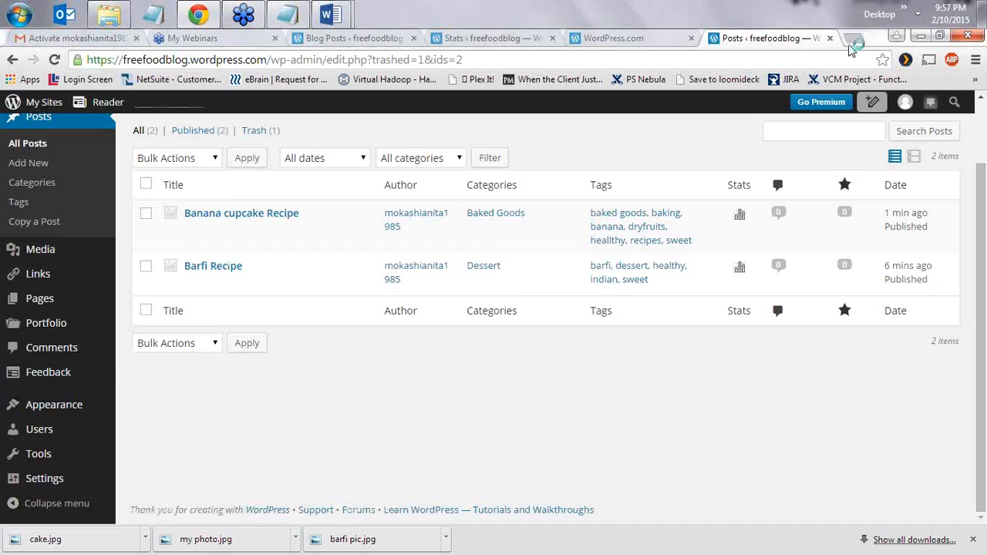
# - Open a new browser tab and briefly check the admin posts list
pyautogui.click(857, 38)
pyautogui.click(548, 40)
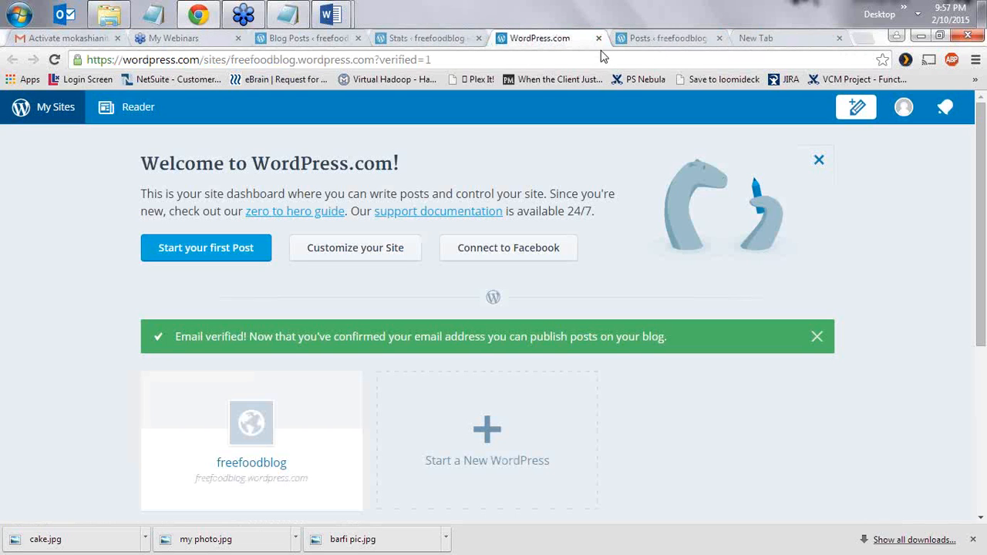
pyautogui.click(681, 38)
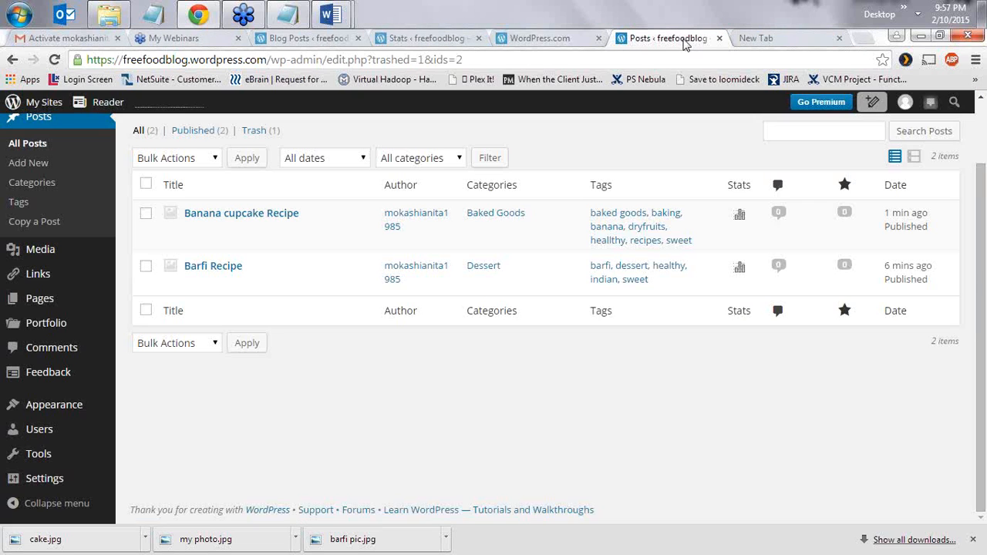
pyautogui.scroll(1, 19, 181)
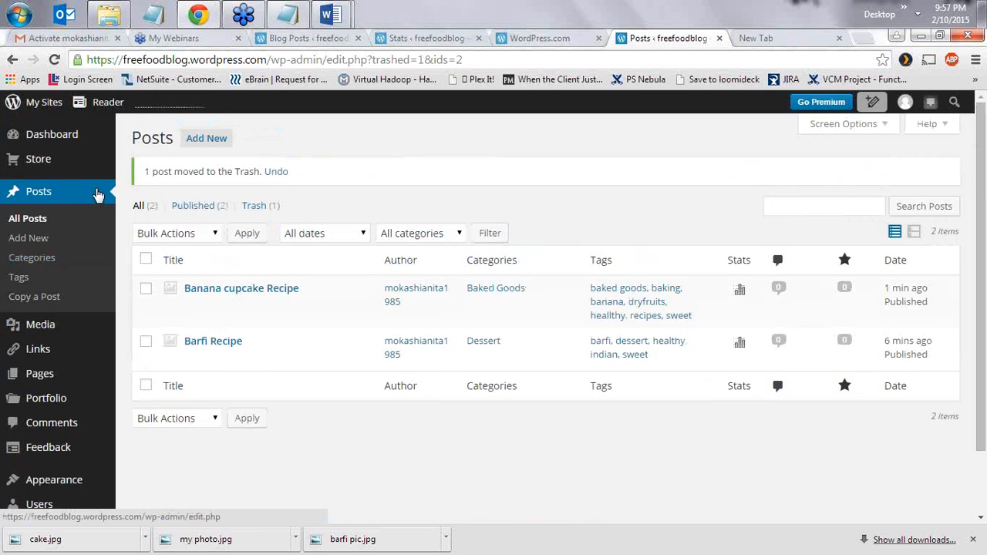
pyautogui.scroll(-1, 66, 309)
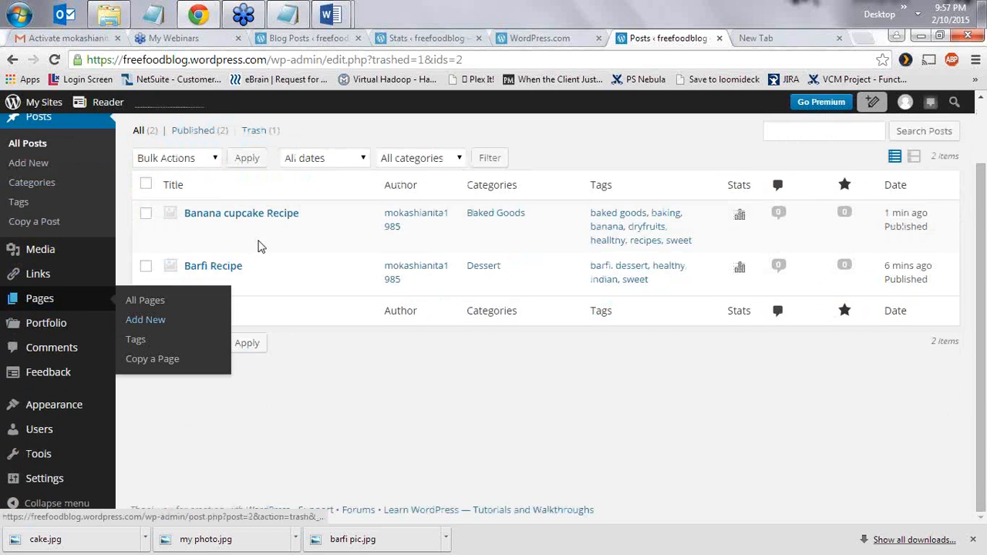
pyautogui.click(792, 39)
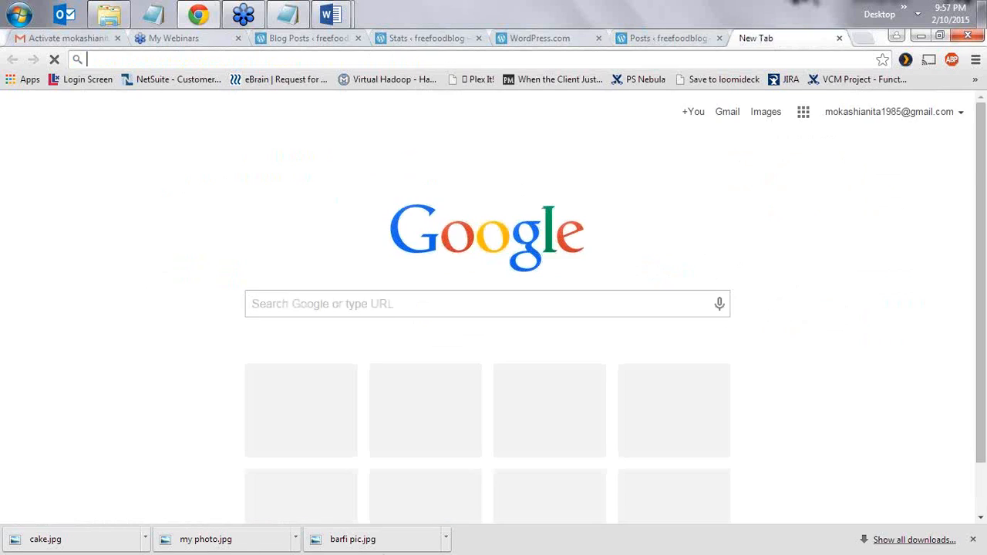
# - Paste the wp-admin address, remove 'wp-admin/' and load freefoodblog.wordpress.com
pyautogui.click(141, 9)
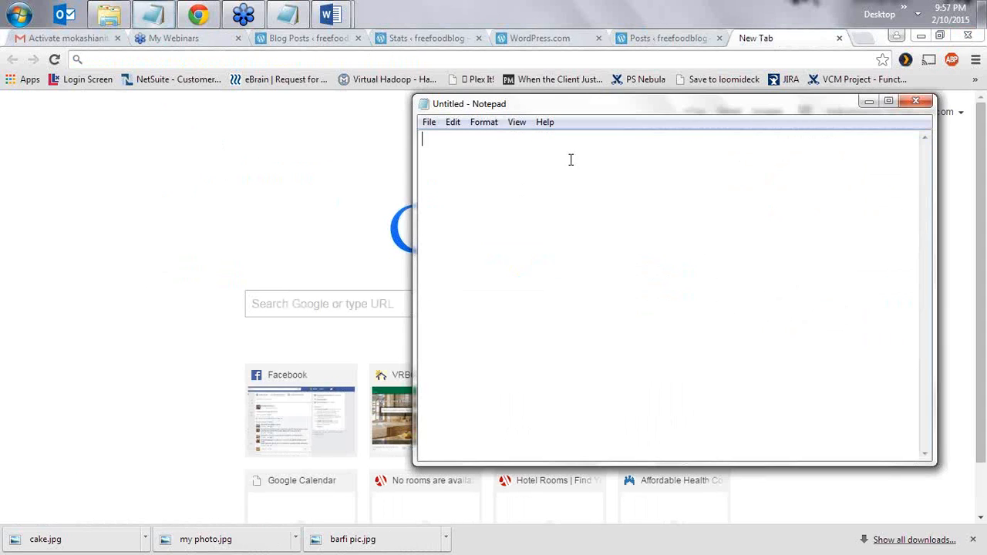
pyautogui.click(330, 58)
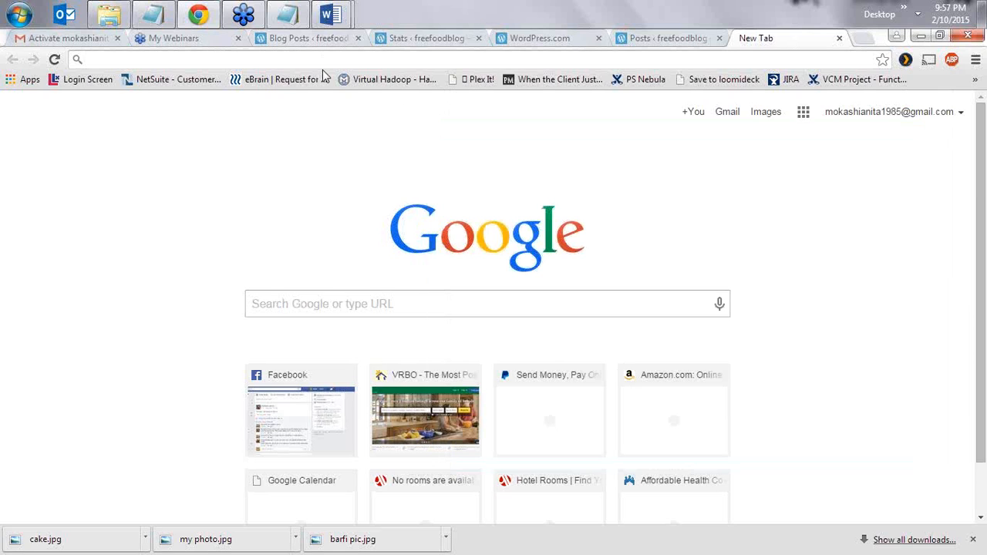
pyautogui.hotkey('ctrl', 'v')
pyautogui.moveTo(328, 59); pyautogui.dragTo(273, 60)
pyautogui.press('BackSpace')
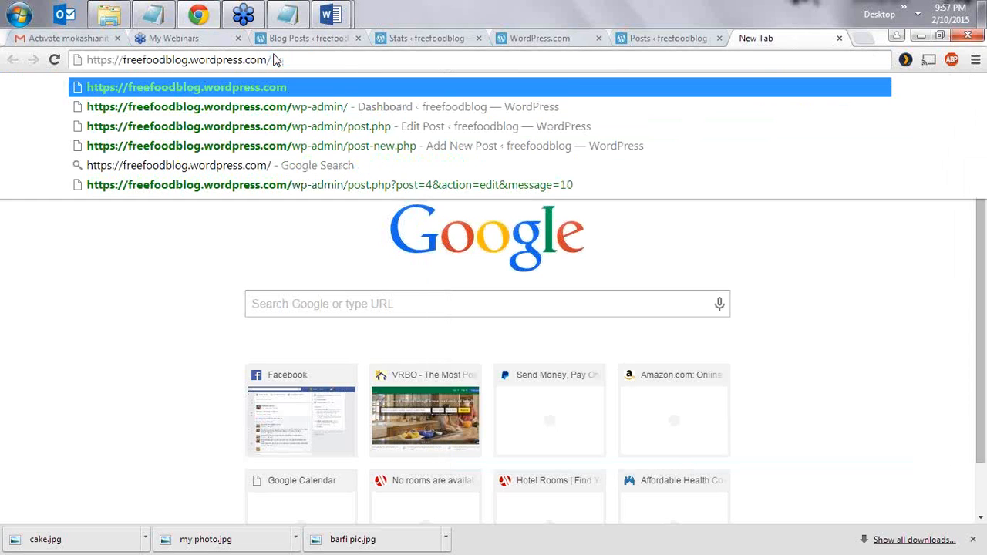
pyautogui.press('Return')
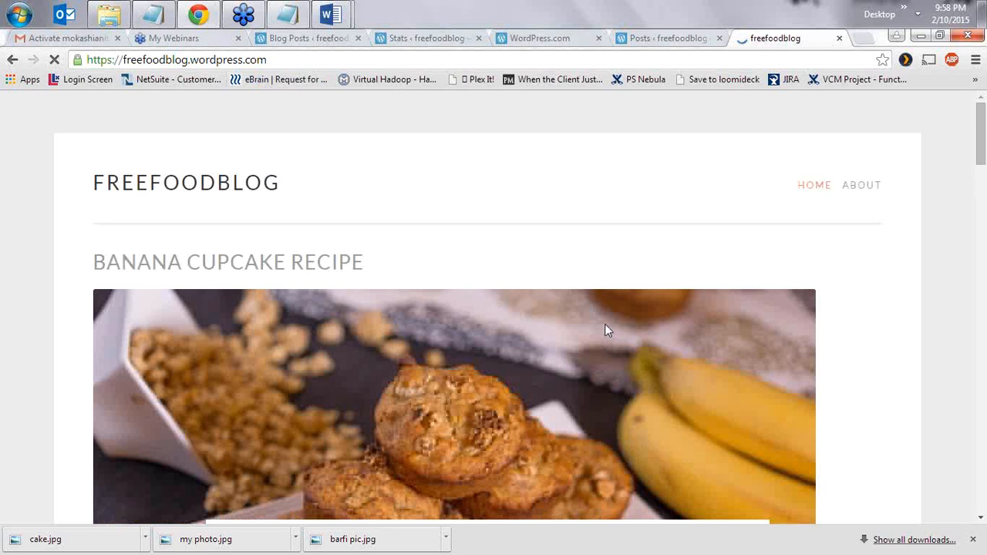
# - Scroll through the Banana cupcake and Barfi posts on the live blog, then return to the admin Posts list
pyautogui.scroll(-10, 434, 338)
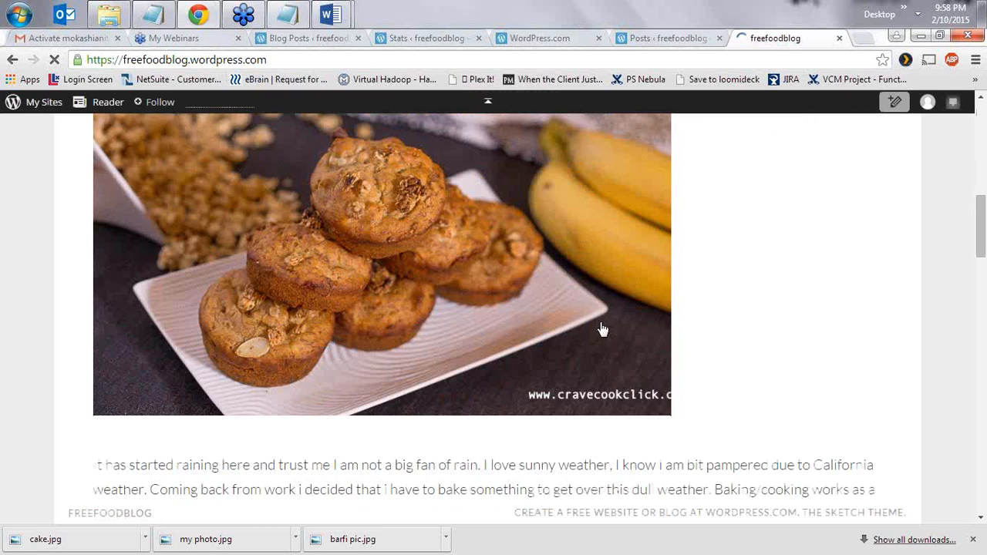
pyautogui.scroll(-4, 602, 327)
pyautogui.scroll(1, 555, 371)
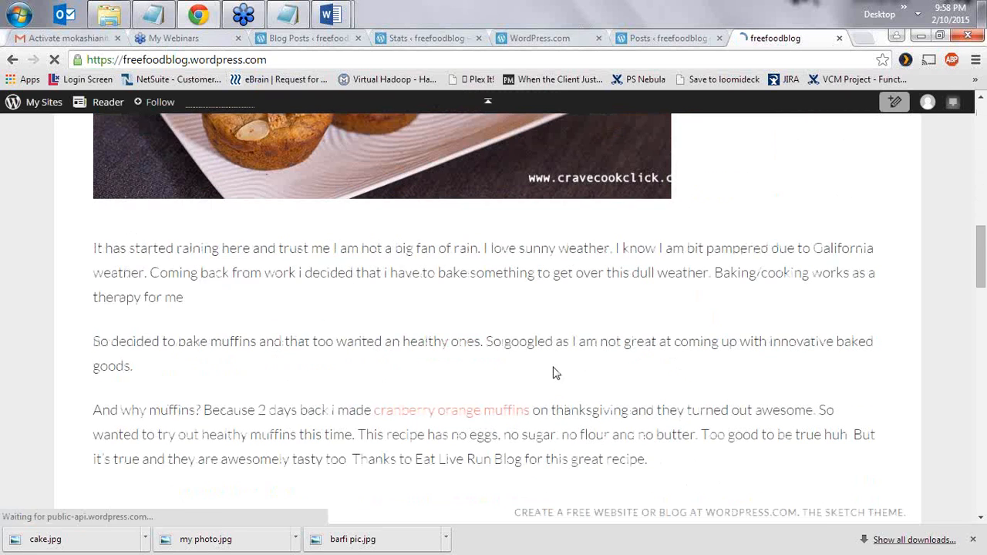
pyautogui.scroll(-15, 532, 371)
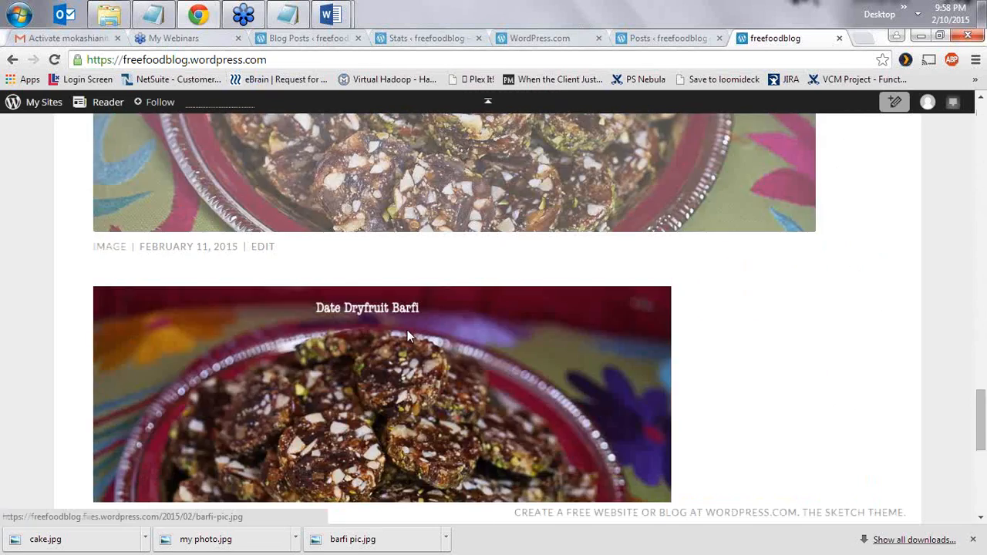
pyautogui.scroll(10, 407, 330)
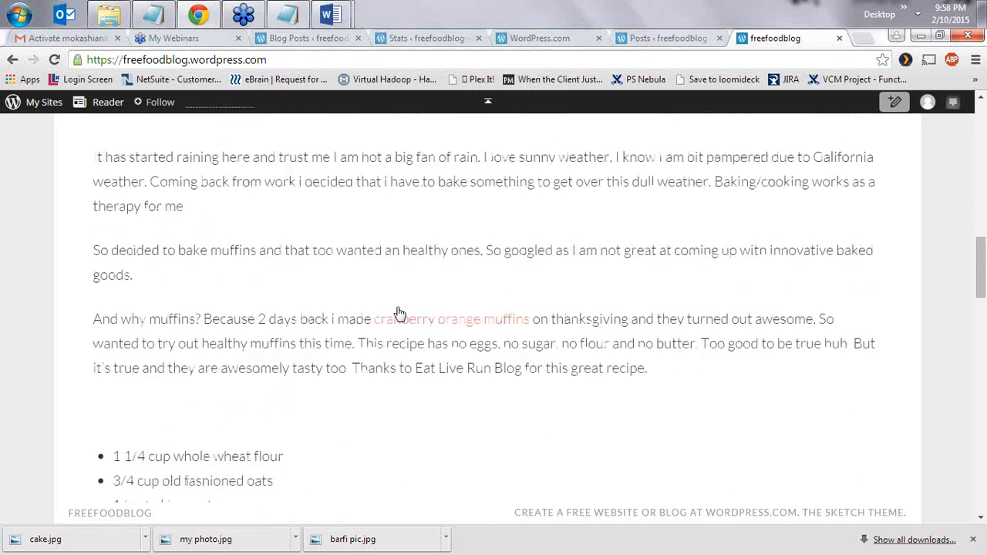
pyautogui.scroll(4, 399, 314)
pyautogui.scroll(-5, 344, 418)
pyautogui.scroll(-12, 343, 419)
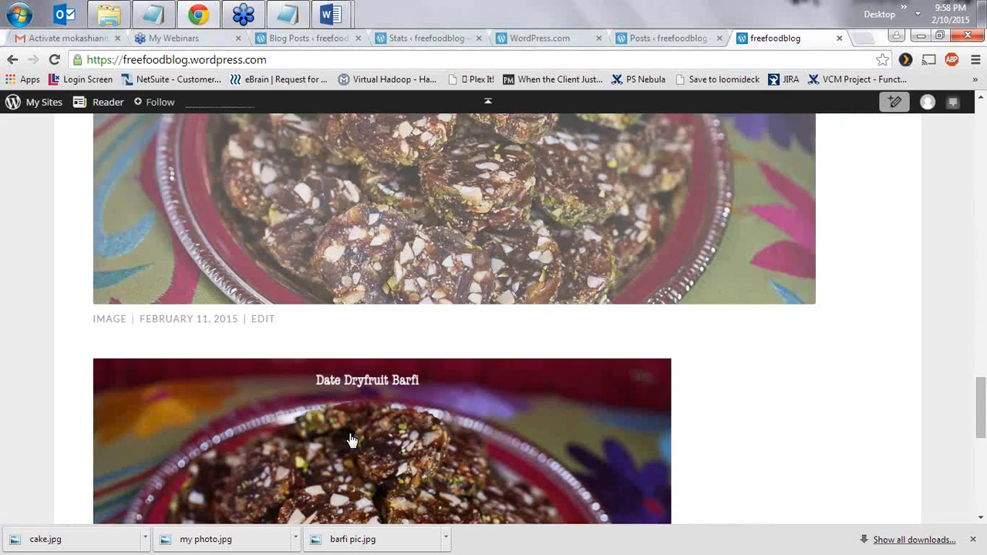
pyautogui.scroll(-8, 351, 439)
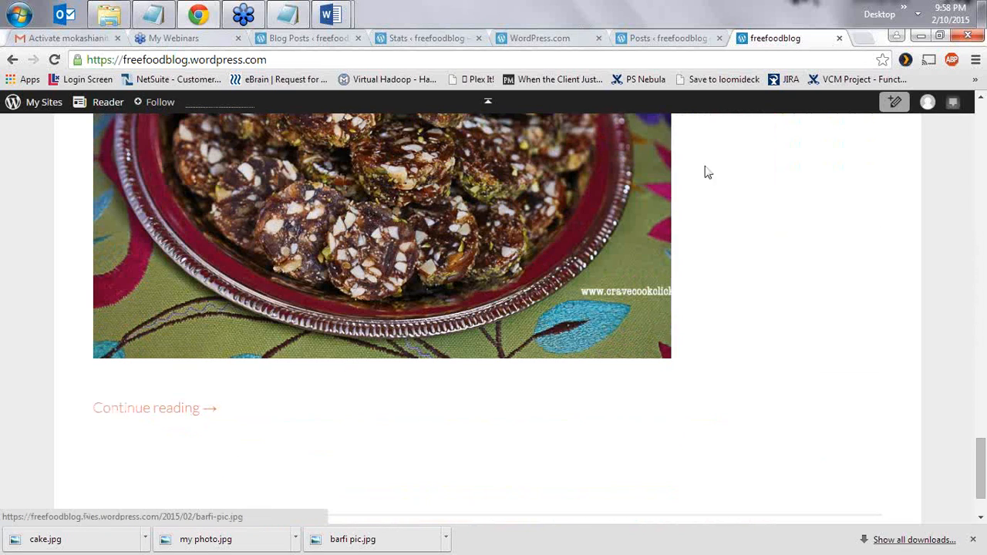
pyautogui.click(664, 39)
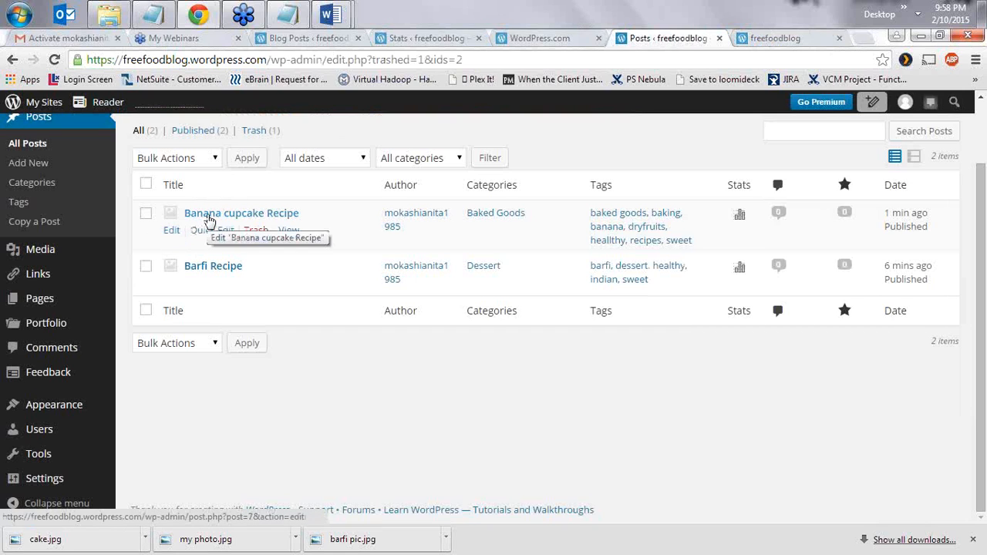
# - Open Banana cupcake Recipe in the editor, review its content and submit an Update
pyautogui.click(172, 231)
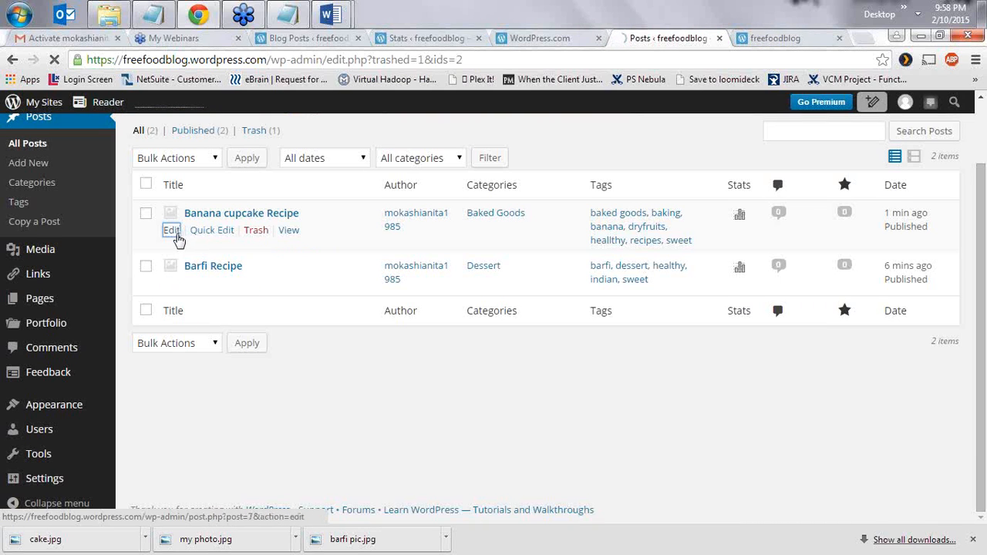
pyautogui.click(171, 231)
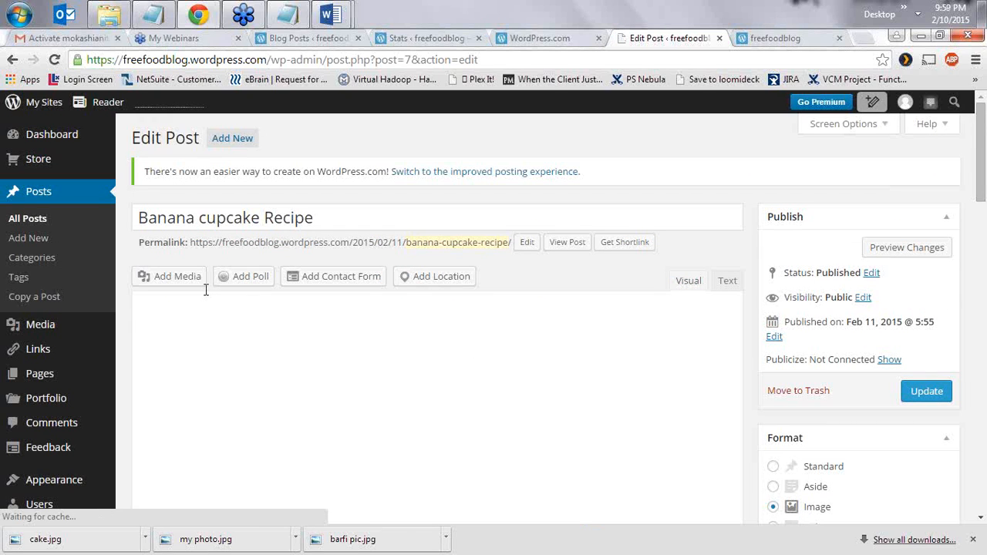
pyautogui.scroll(-1, 264, 249)
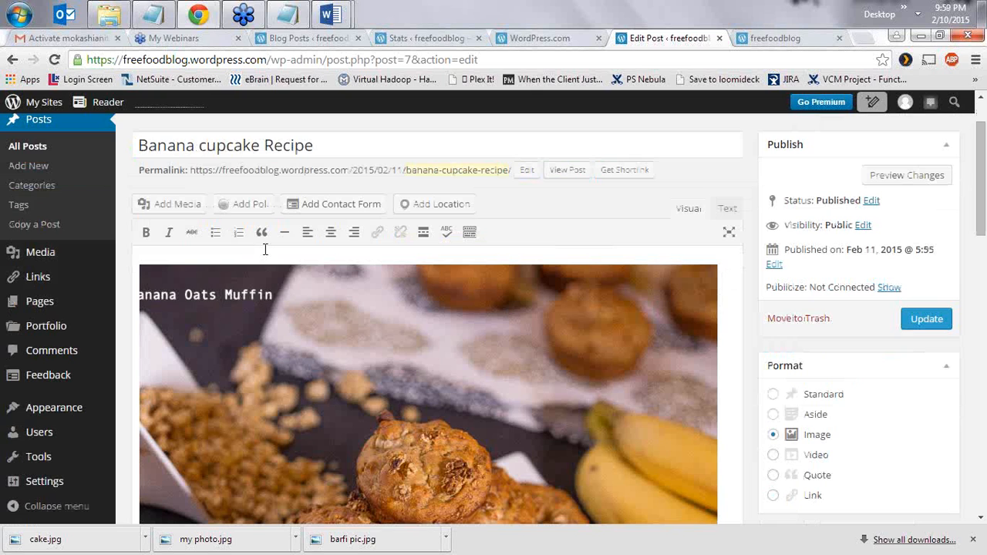
pyautogui.scroll(-8, 466, 347)
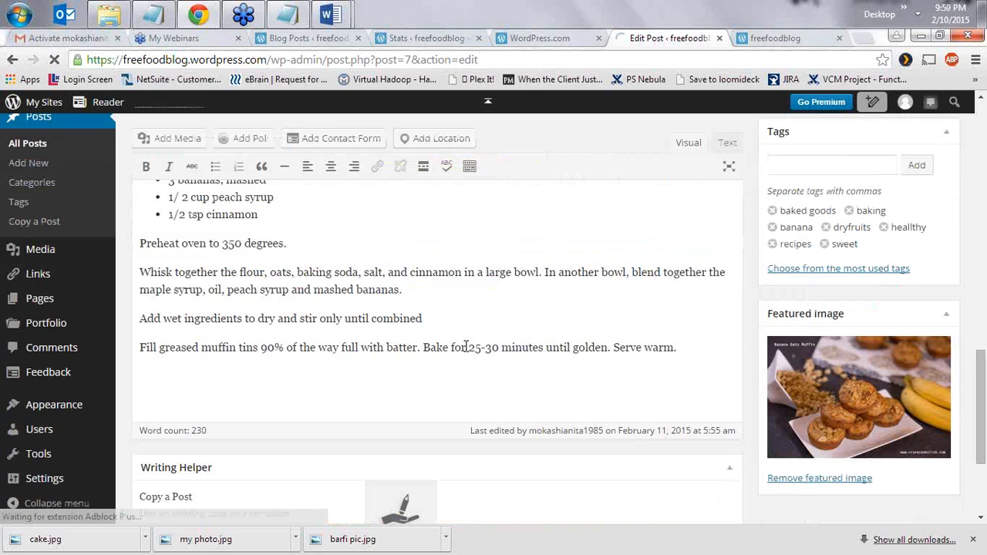
pyautogui.scroll(4, 466, 347)
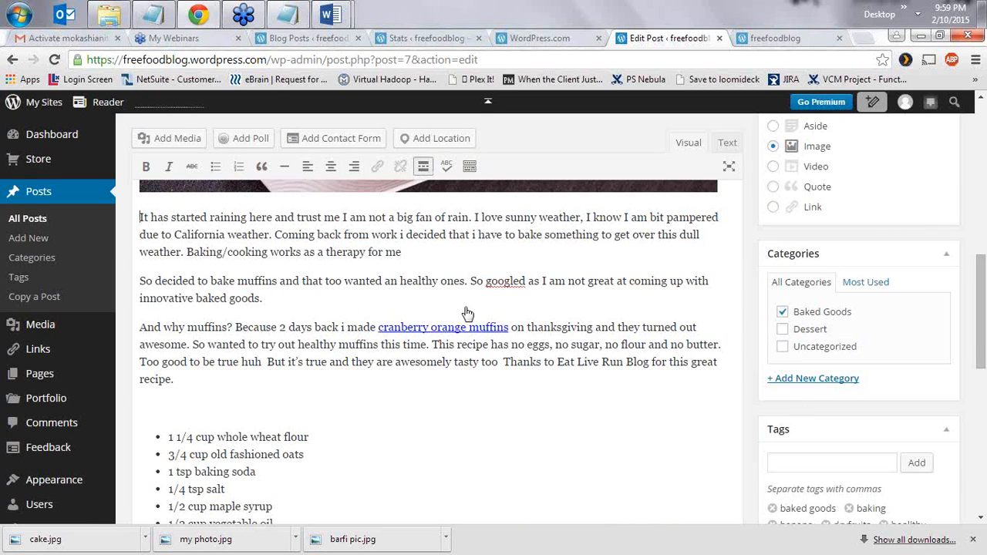
pyautogui.scroll(4, 978, 316)
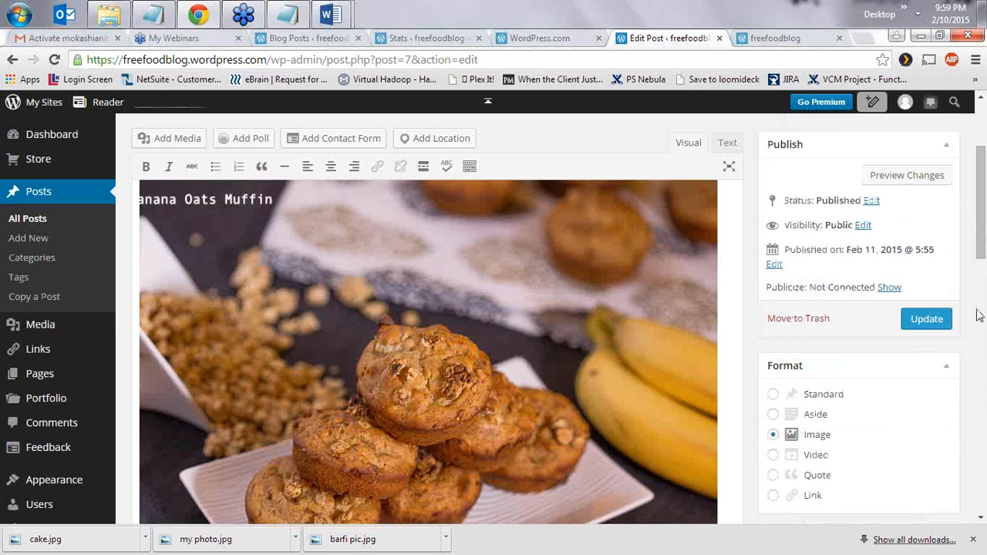
pyautogui.click(927, 370)
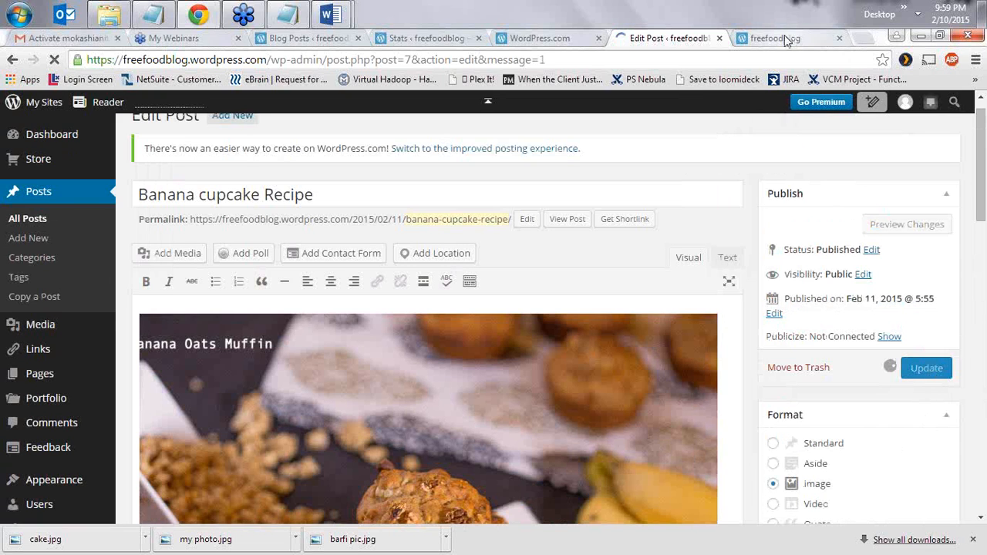
# - Reload the live freefoodblog page to check the updated post, then return to the Edit Post tab
pyautogui.click(787, 40)
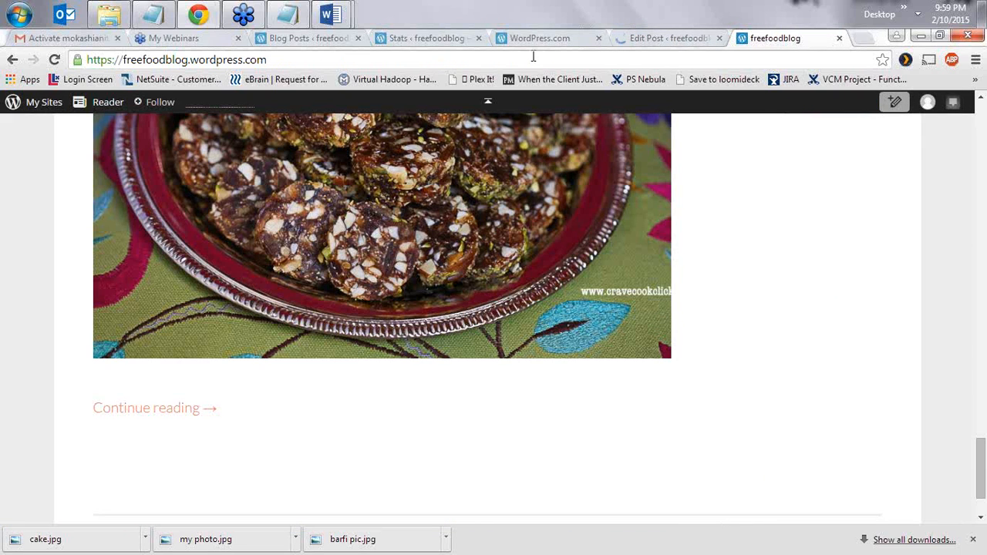
pyautogui.click(499, 58)
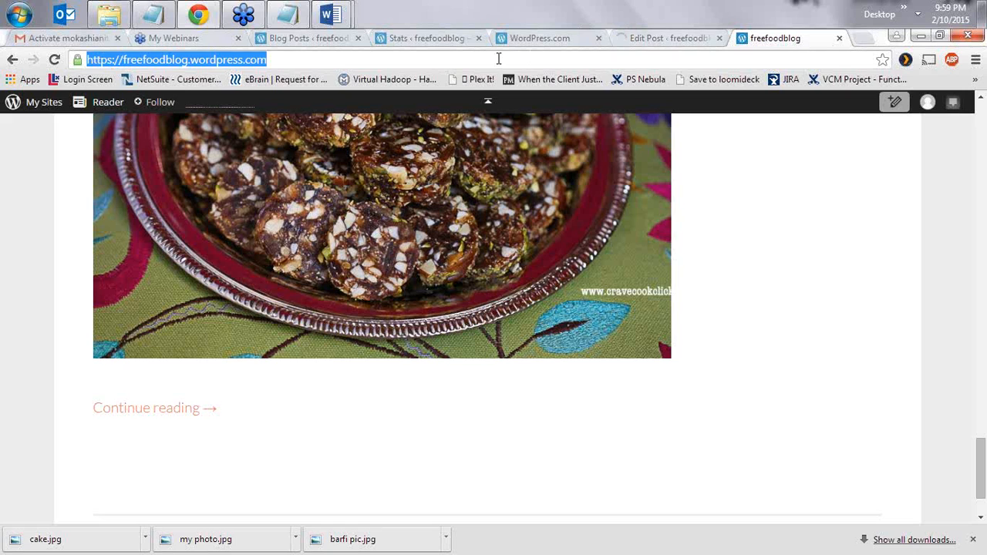
pyautogui.press('Return')
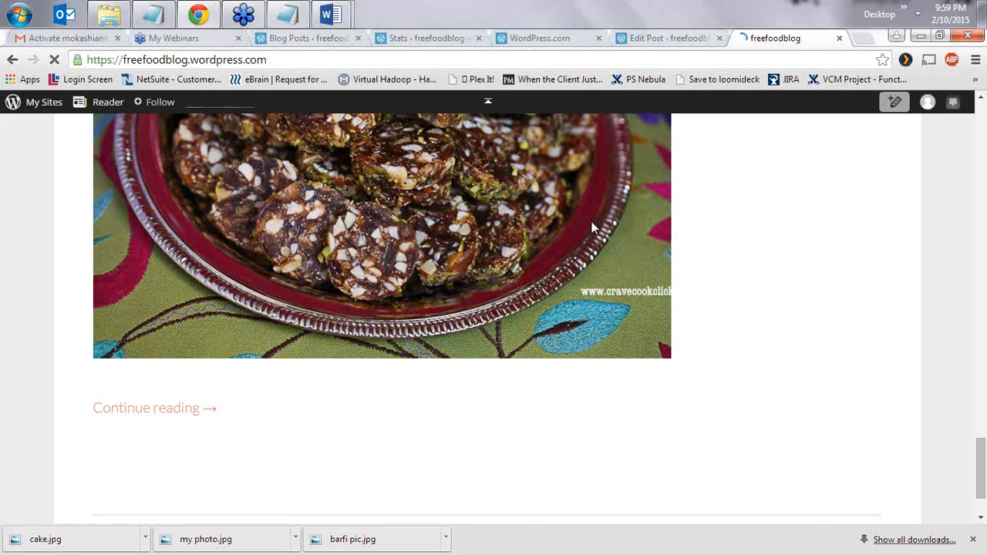
pyautogui.scroll(-5, 575, 254)
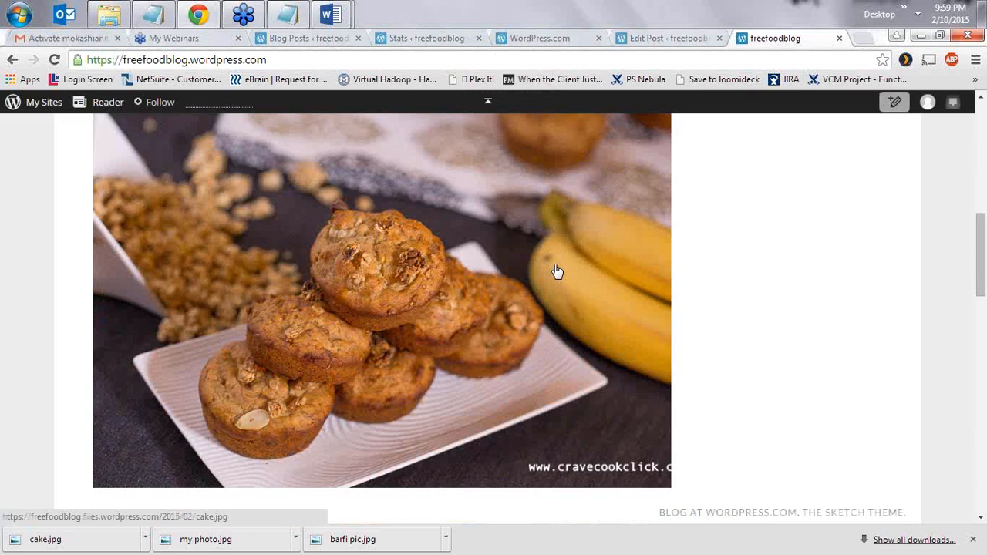
pyautogui.scroll(-2, 558, 271)
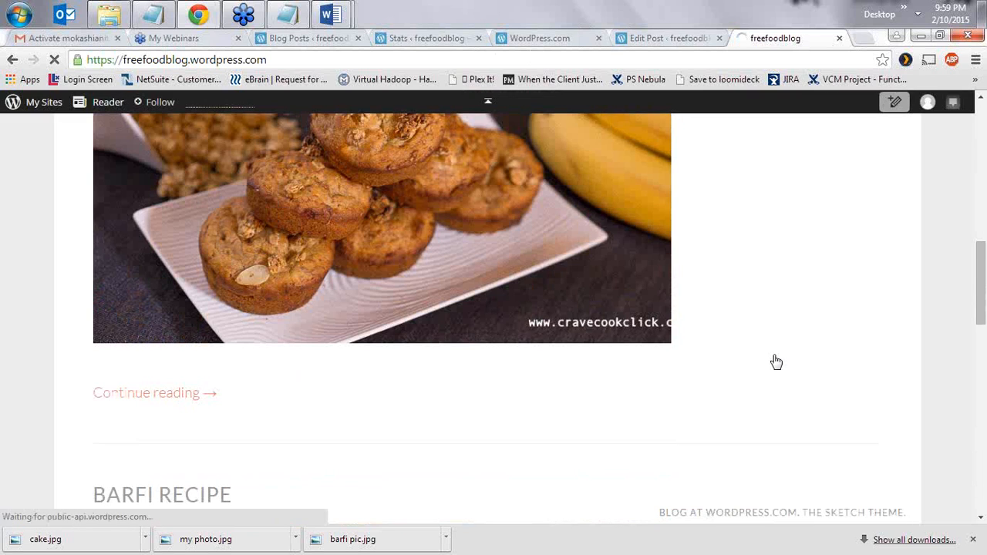
pyautogui.scroll(1, 780, 351)
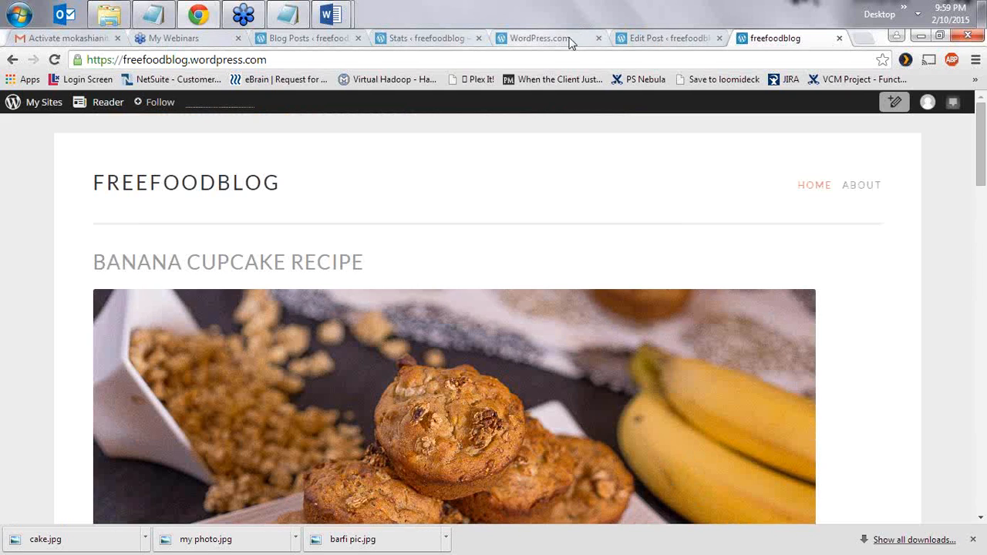
pyautogui.click(663, 38)
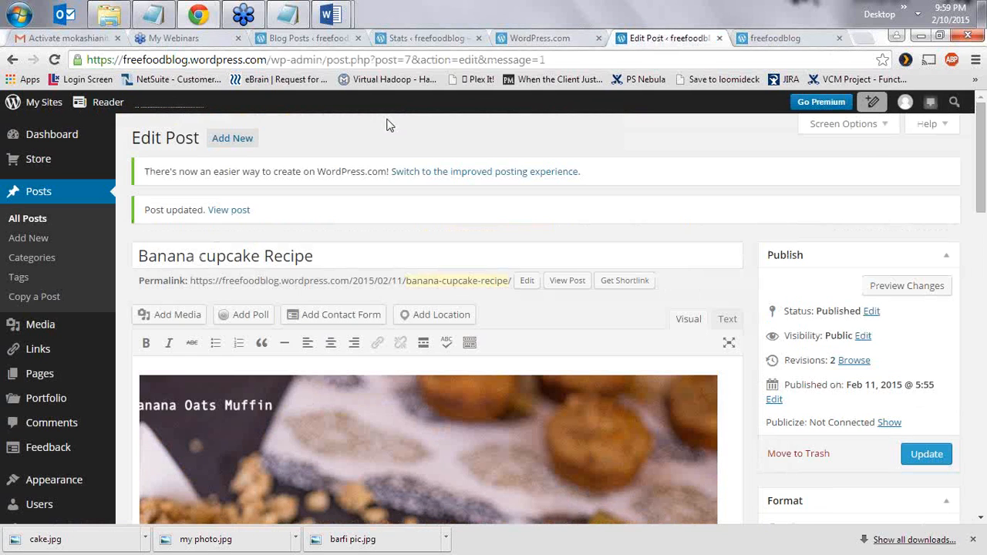
# - Open Appearance > Customize in a new tab and switch to the Sketch customizer for freefoodblog
pyautogui.moveTo(54, 479)
pyautogui.rightClick(146, 407)
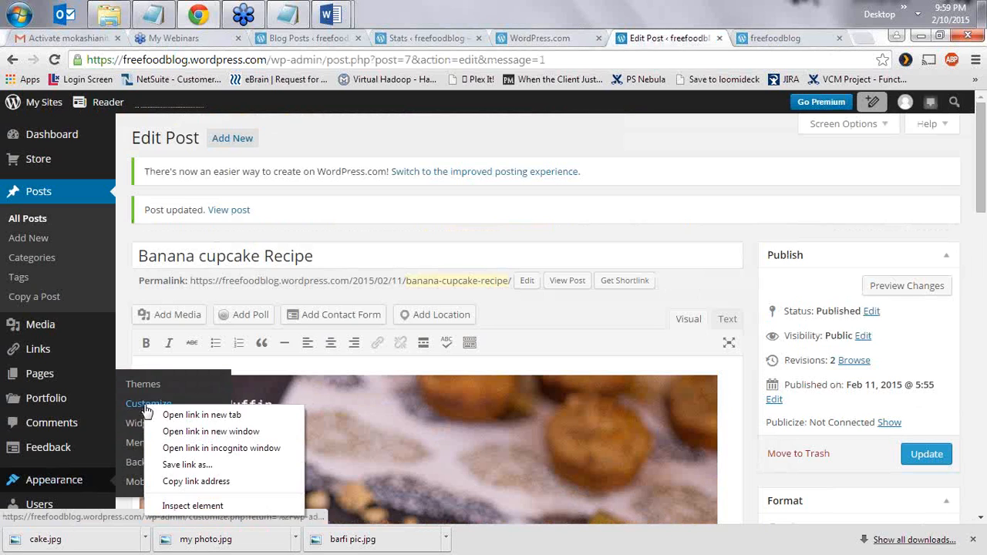
pyautogui.click(176, 418)
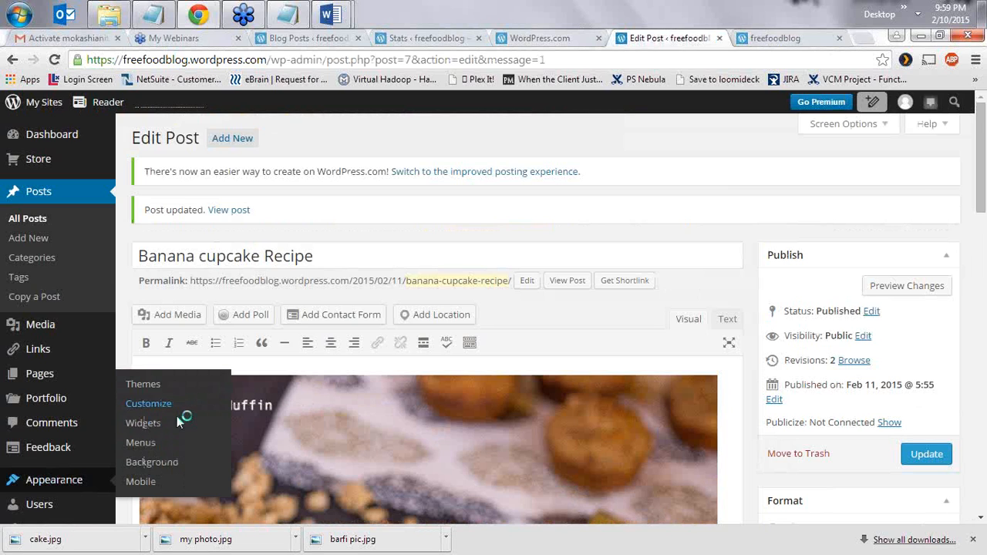
pyautogui.click(691, 39)
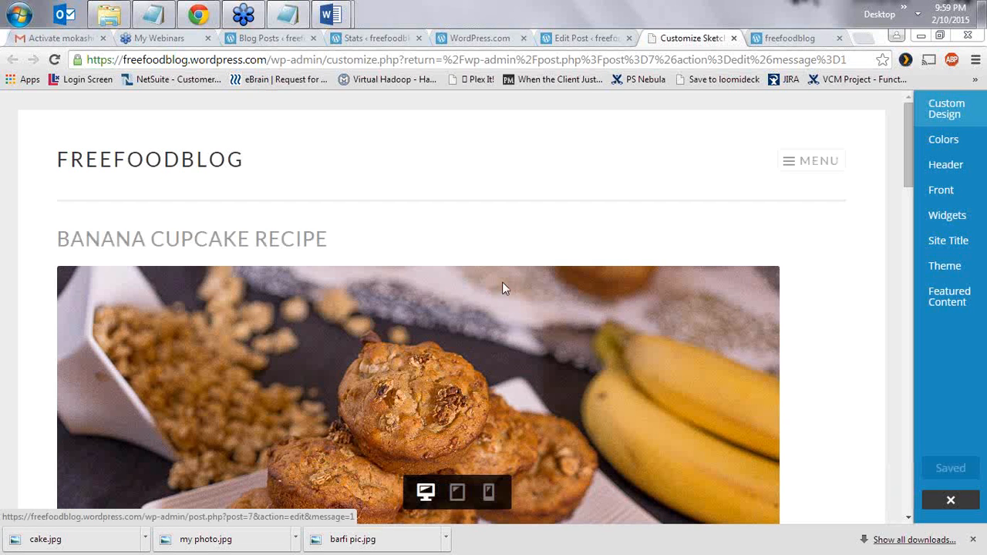
# - In Colors, apply the first featured palette and back out of the premium accent-colour upsell
pyautogui.click(954, 142)
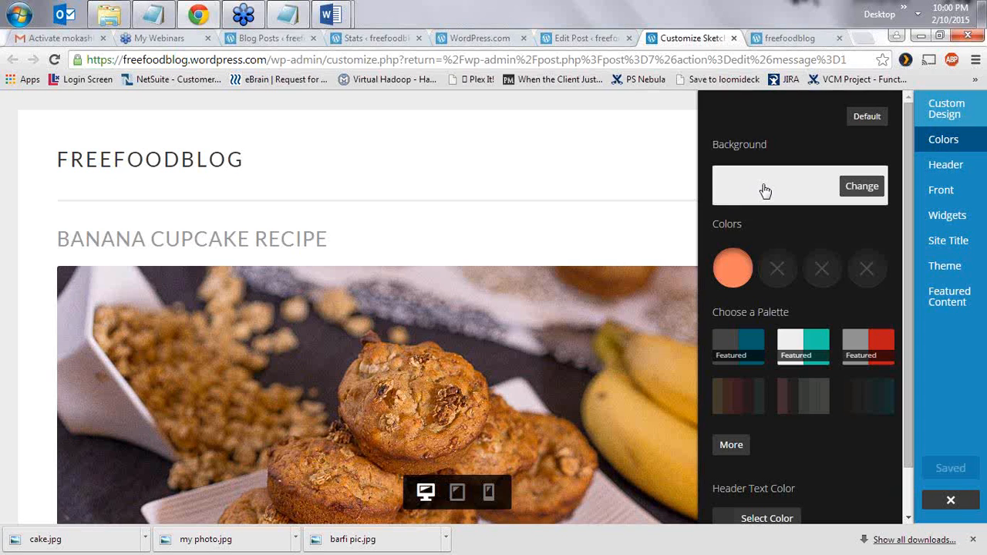
pyautogui.click(750, 350)
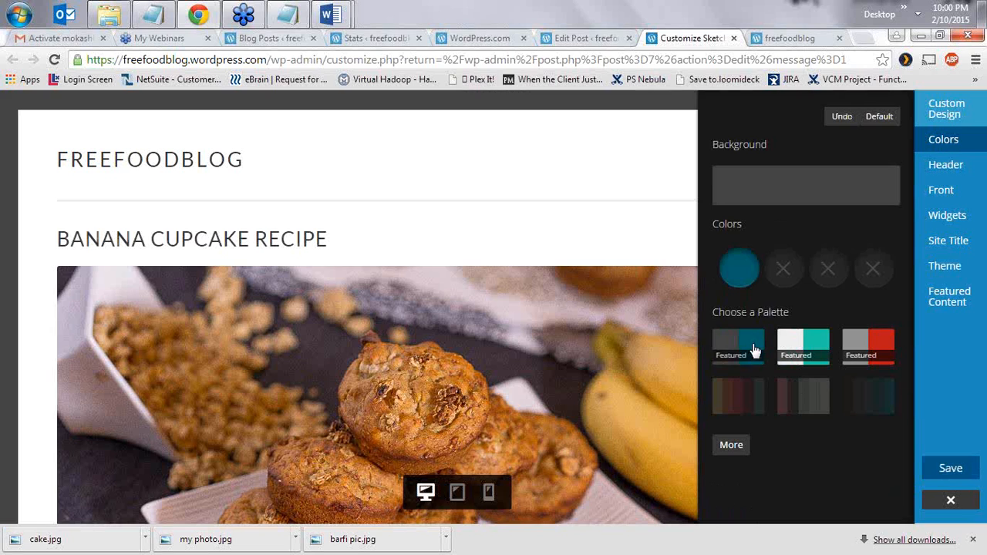
pyautogui.click(750, 269)
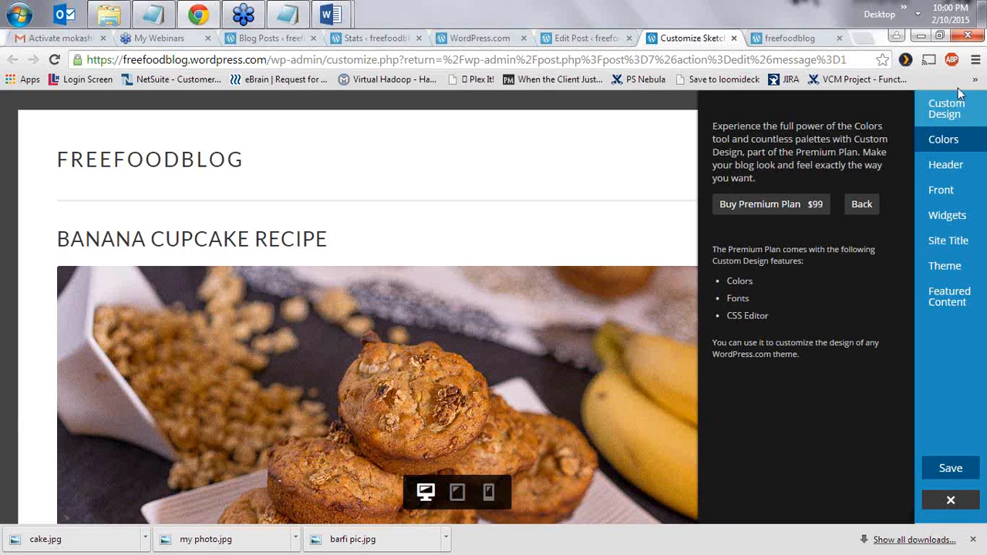
pyautogui.click(860, 206)
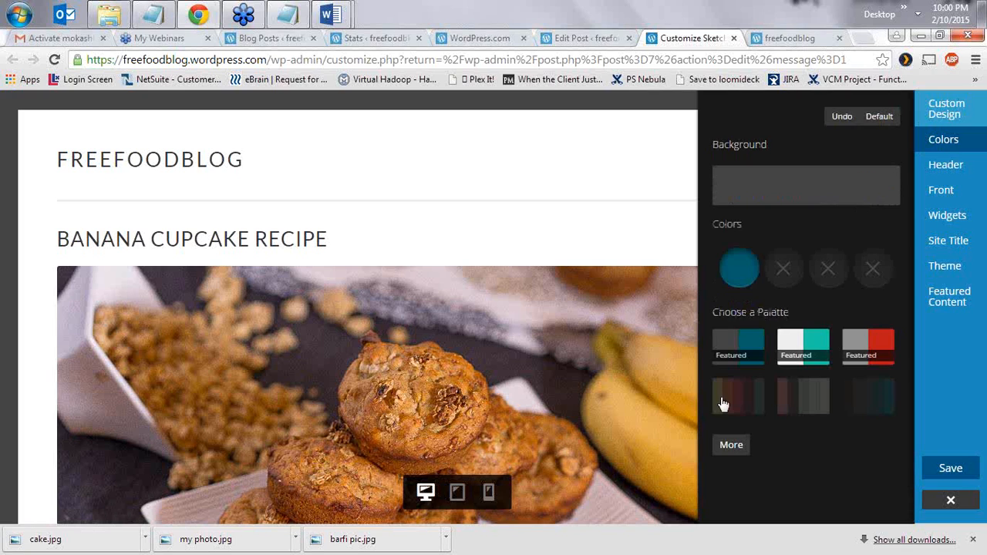
# - Set the site background to a custom pale blue, #daf1f5, using the colour picker
pyautogui.click(773, 191)
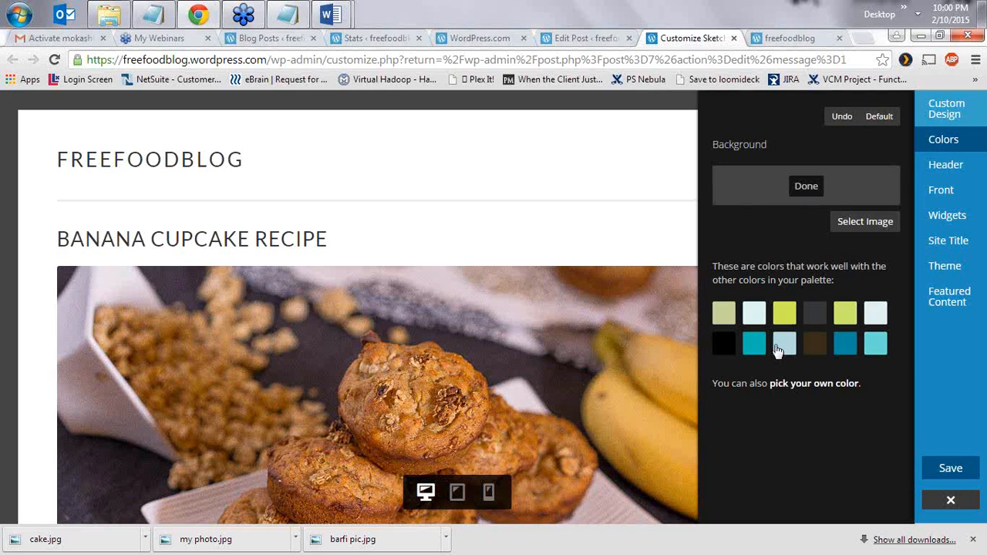
pyautogui.click(788, 321)
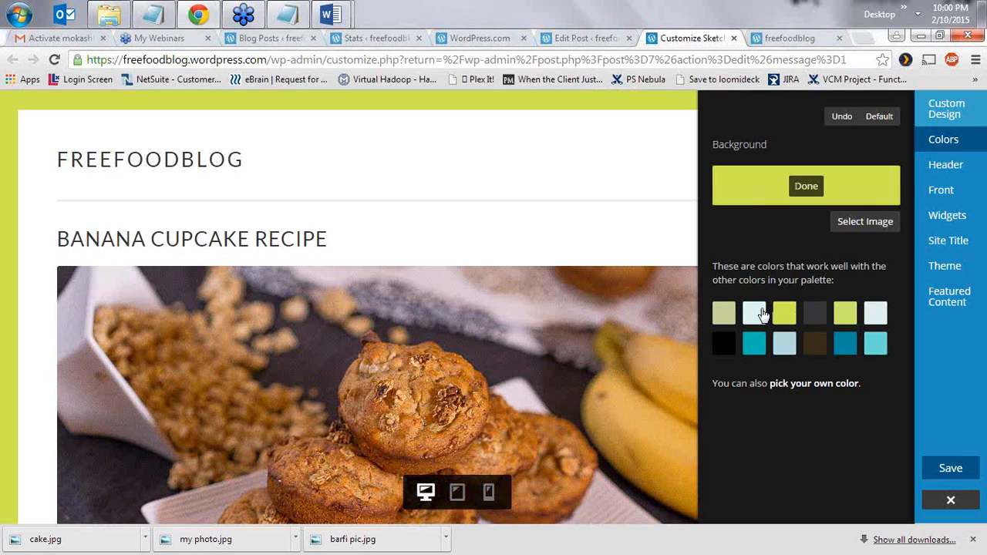
pyautogui.click(761, 314)
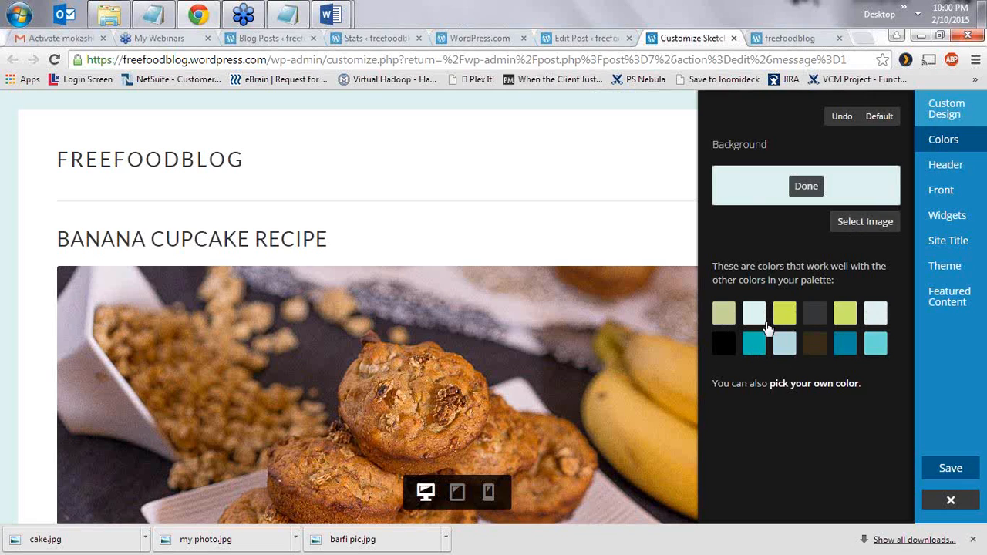
pyautogui.click(808, 386)
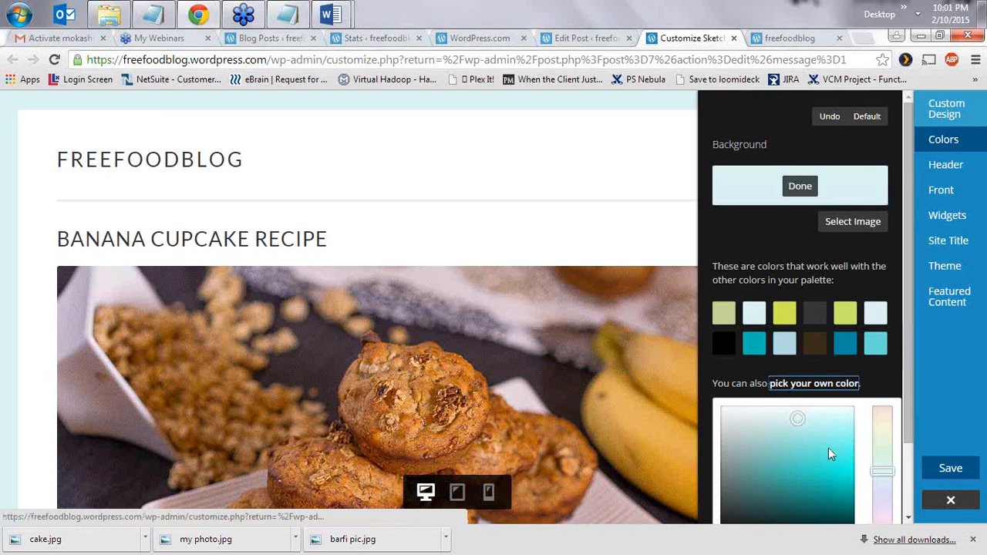
pyautogui.scroll(-2, 828, 448)
pyautogui.moveTo(876, 384); pyautogui.dragTo(876, 348)
pyautogui.moveTo(881, 402); pyautogui.dragTo(879, 394)
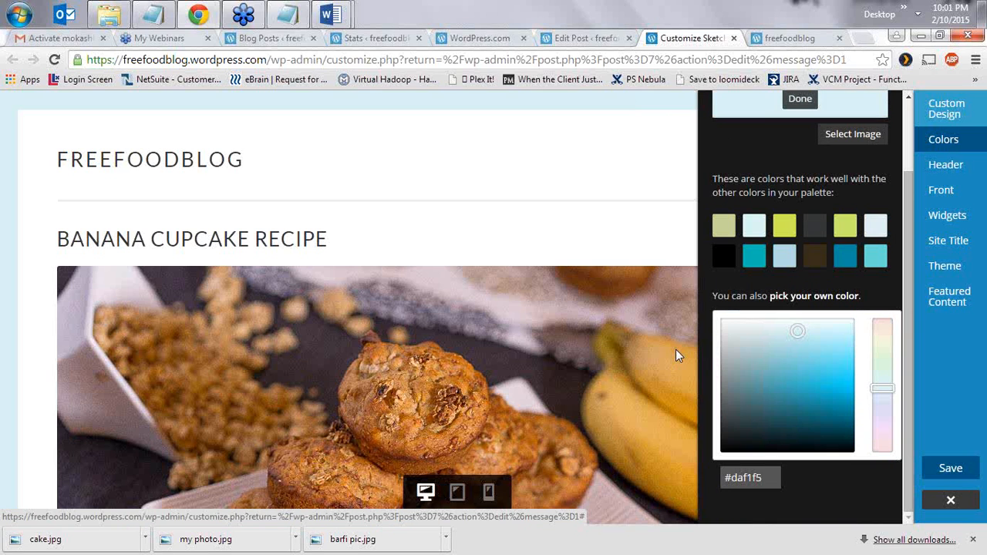
pyautogui.scroll(1, 806, 209)
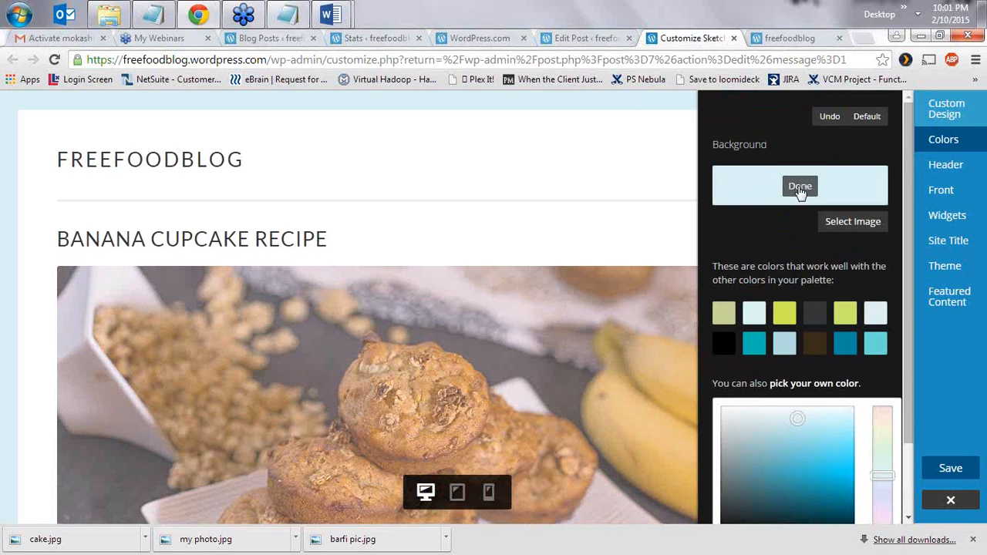
pyautogui.click(801, 188)
# - Add a new header image, choosing the barfi picture from the Media Library
pyautogui.click(942, 166)
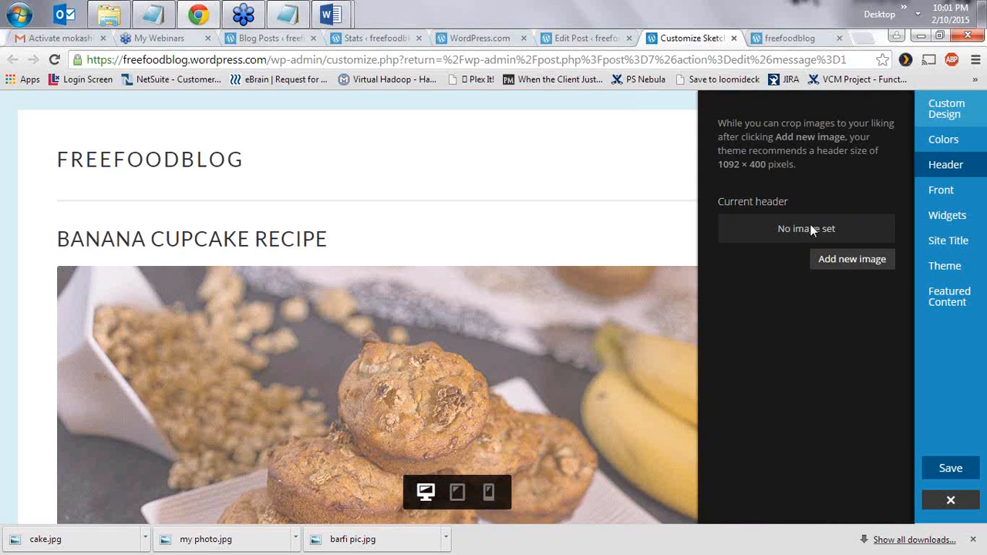
pyautogui.click(835, 262)
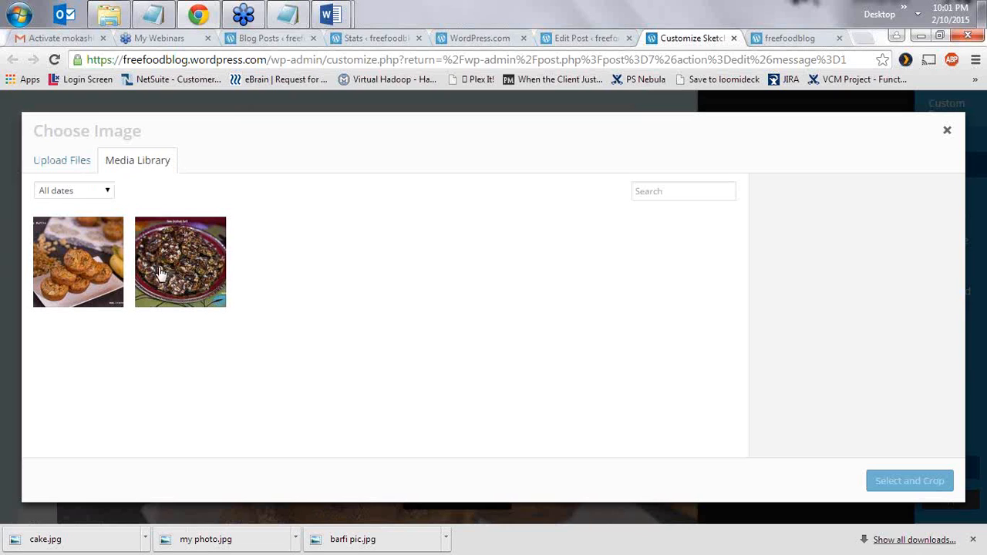
pyautogui.click(185, 253)
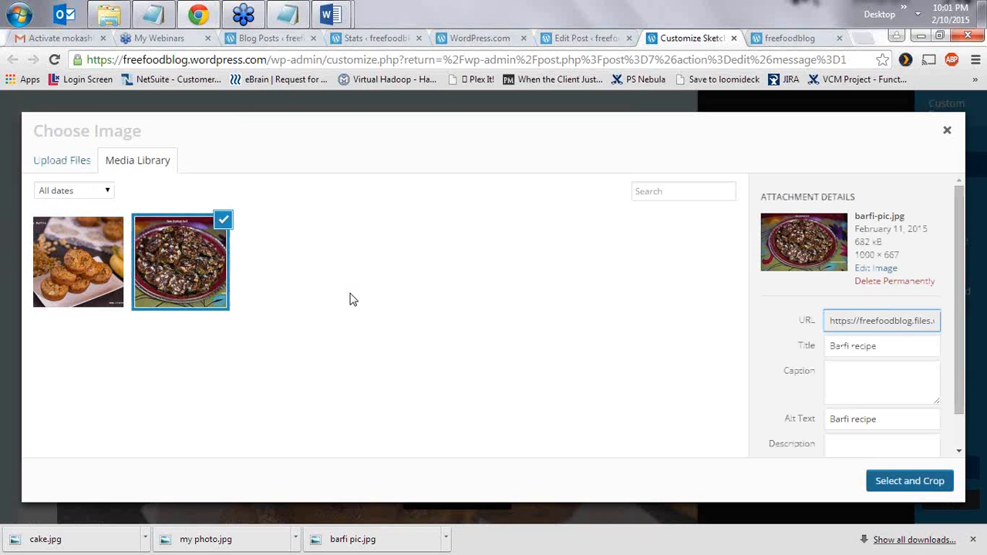
pyautogui.click(909, 481)
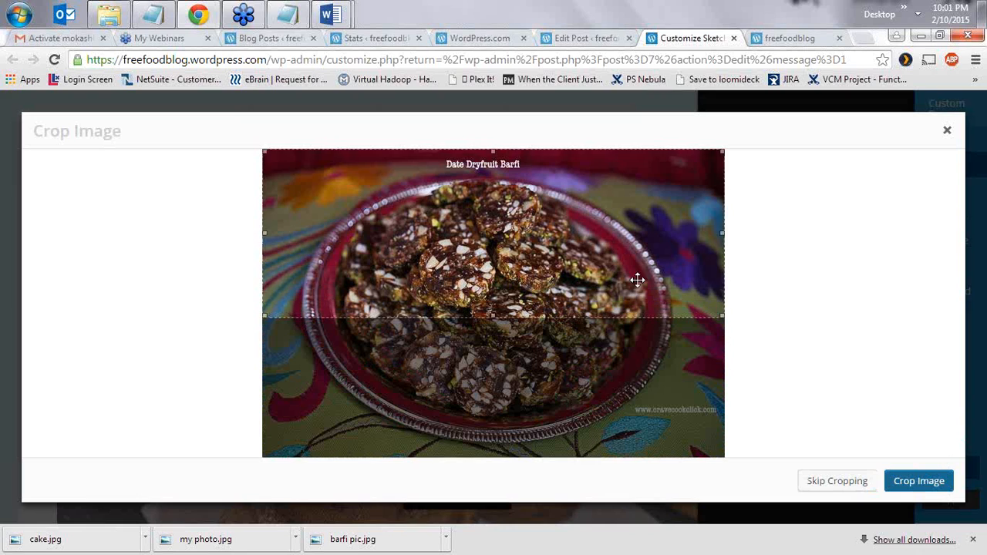
# - Adjust the crop box on the barfi picture and apply it as the header
pyautogui.moveTo(632, 301); pyautogui.dragTo(621, 342)
pyautogui.moveTo(679, 329); pyautogui.dragTo(679, 319)
pyautogui.rightClick(679, 318)
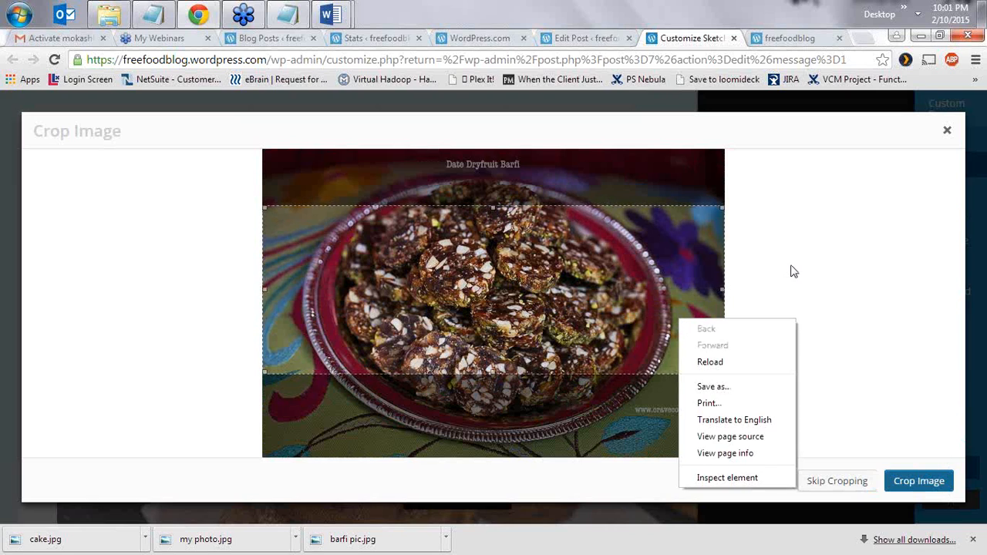
pyautogui.click(762, 319)
pyautogui.click(917, 482)
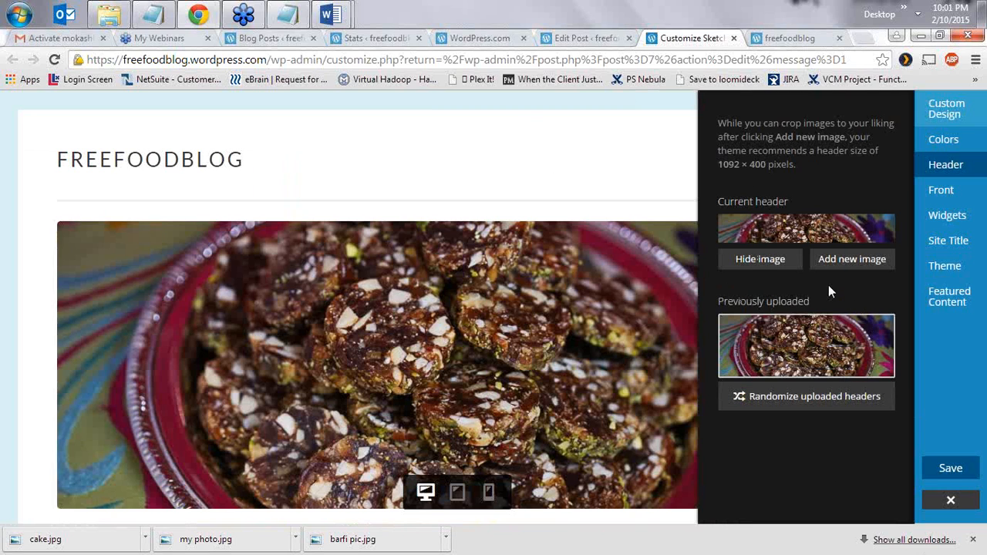
# - Open the Site Title section showing freefoodblog and place the cursor in the title field
pyautogui.scroll(-2, 524, 266)
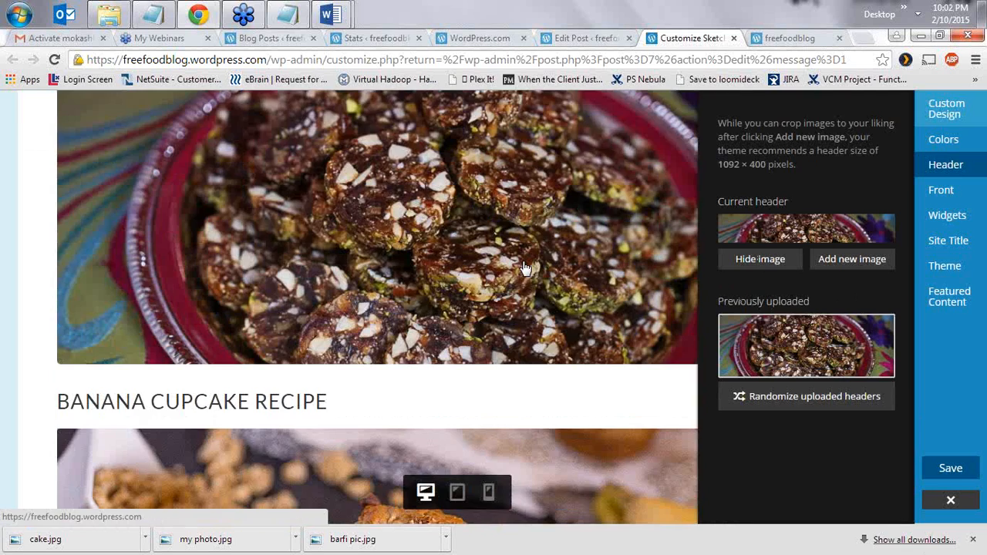
pyautogui.scroll(1, 525, 266)
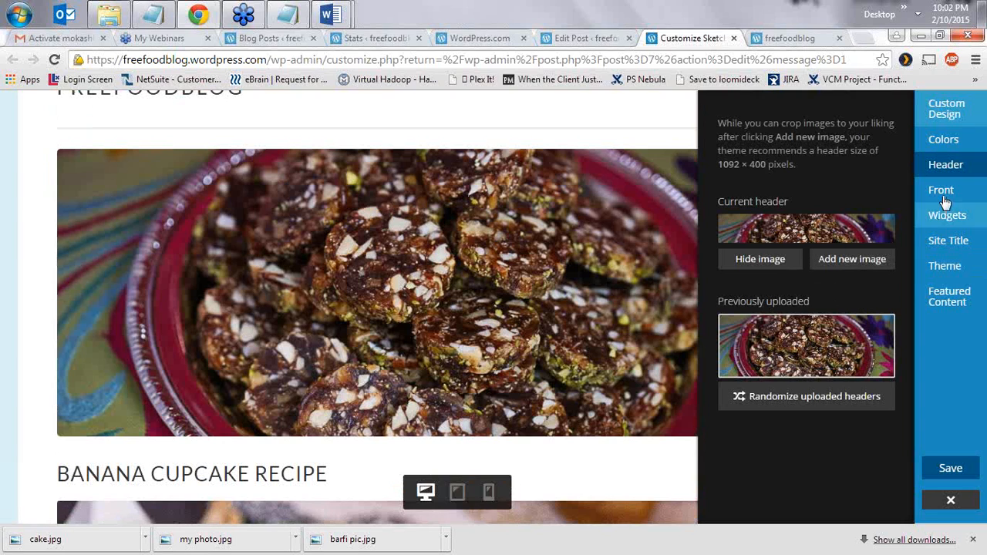
pyautogui.click(962, 246)
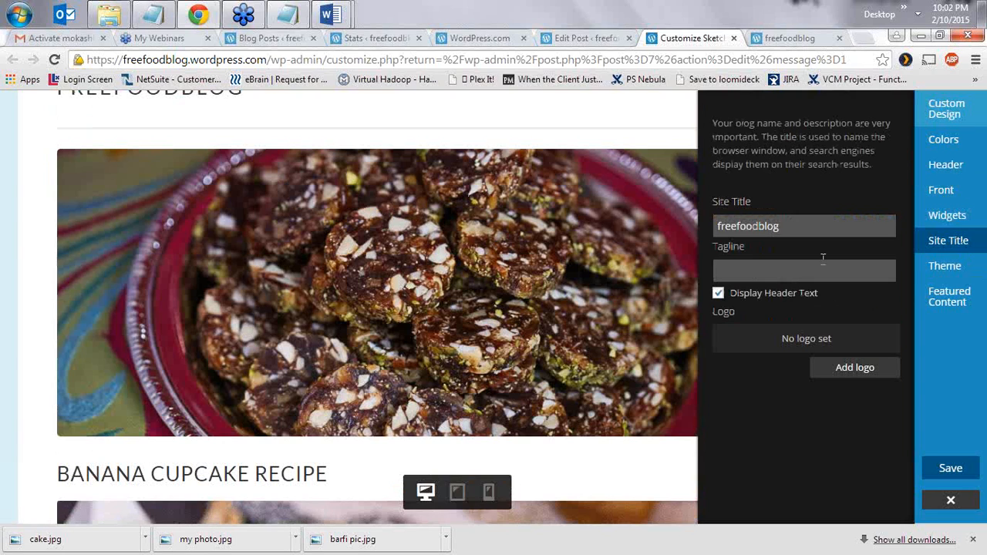
pyautogui.scroll(1, 286, 185)
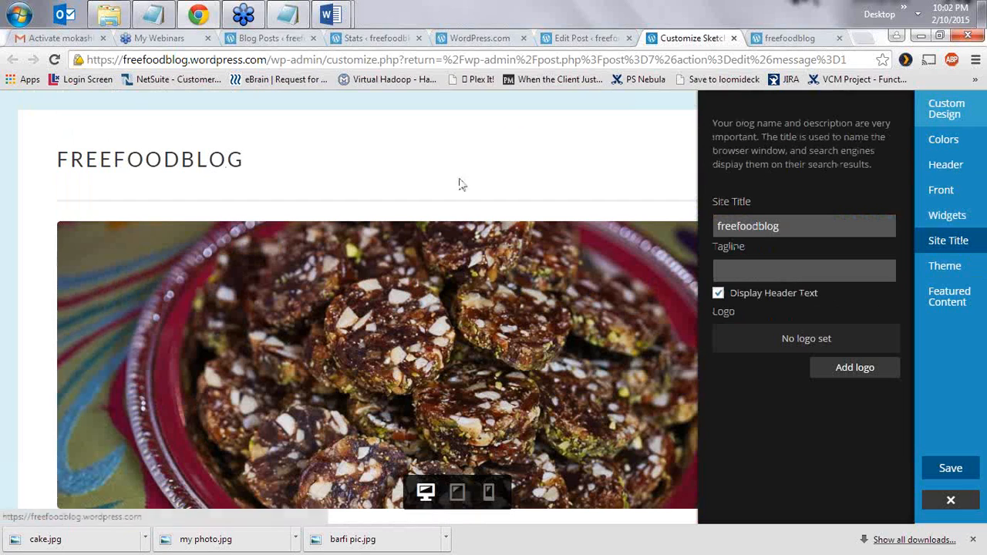
pyautogui.click(804, 224)
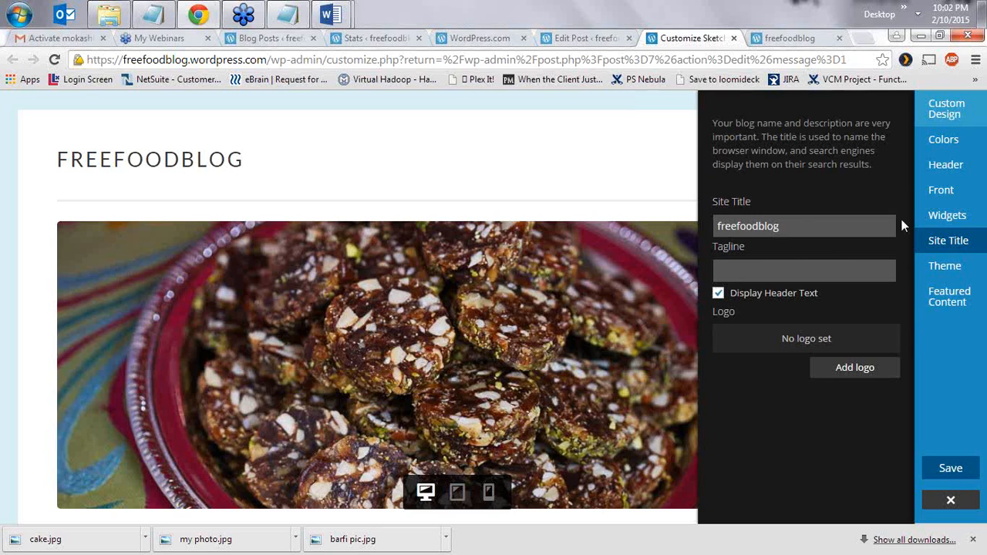
# - Open the Customizer's Widgets section to see the Sidebar widget area
pyautogui.click(943, 219)
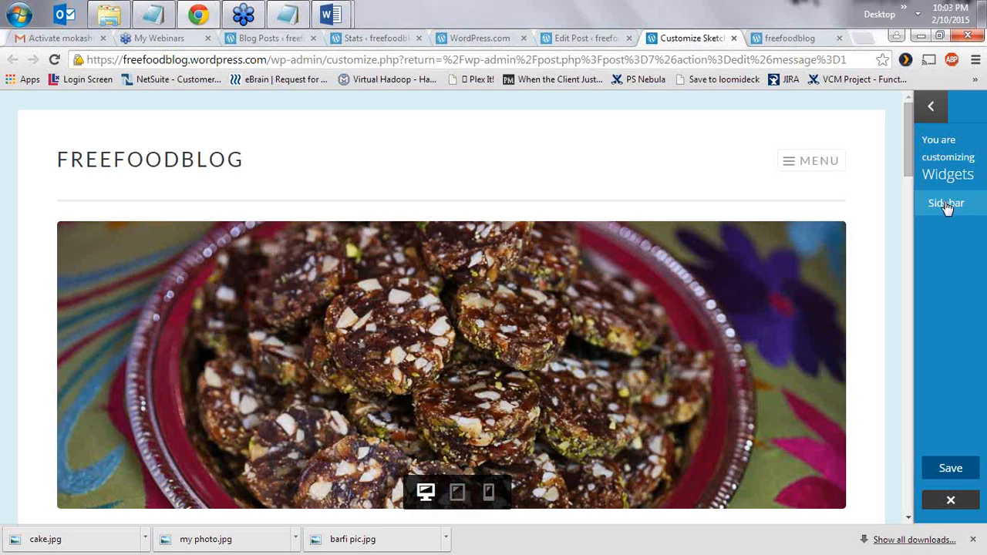
# - Add a Search widget titled 'SEARCH RECIPES' to the Sidebar
pyautogui.click(946, 206)
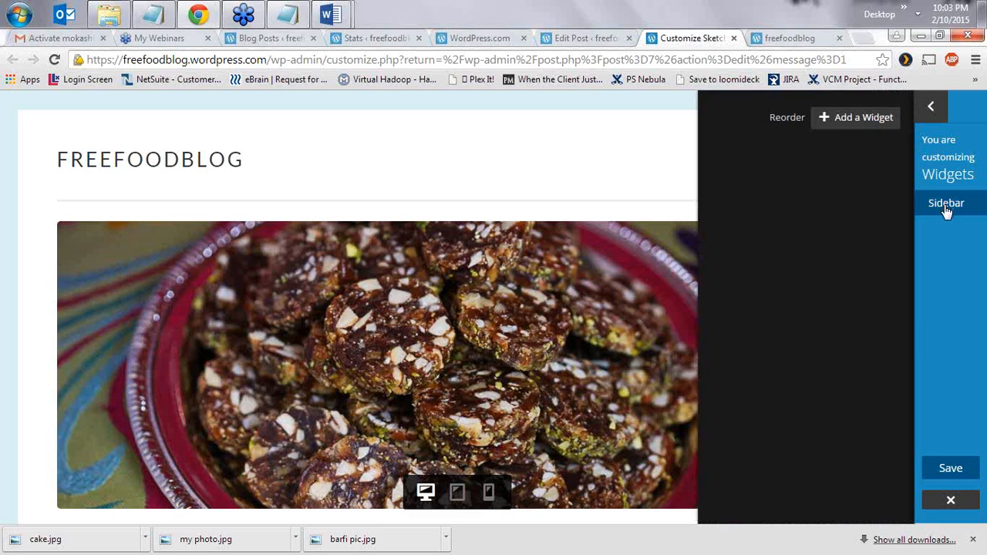
pyautogui.click(842, 123)
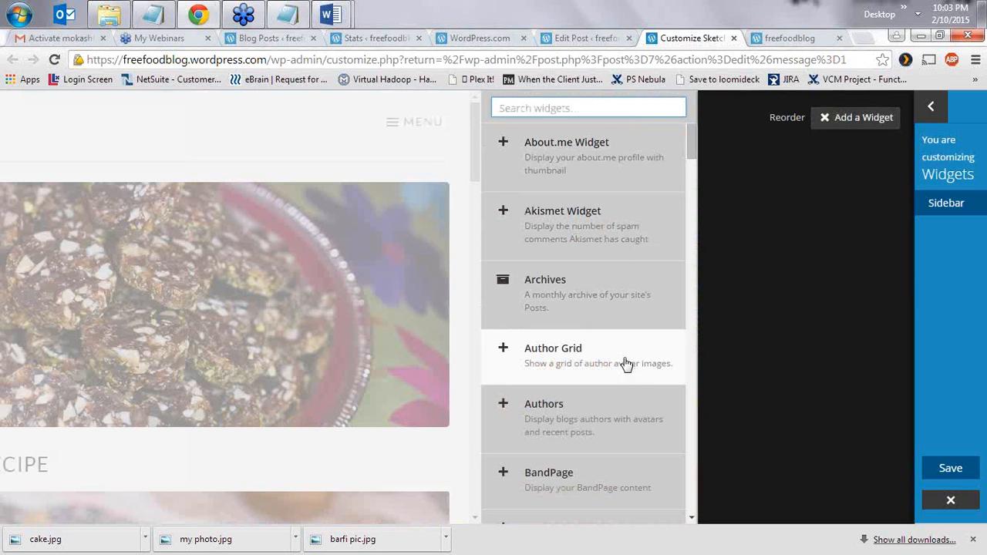
pyautogui.scroll(-10, 626, 340)
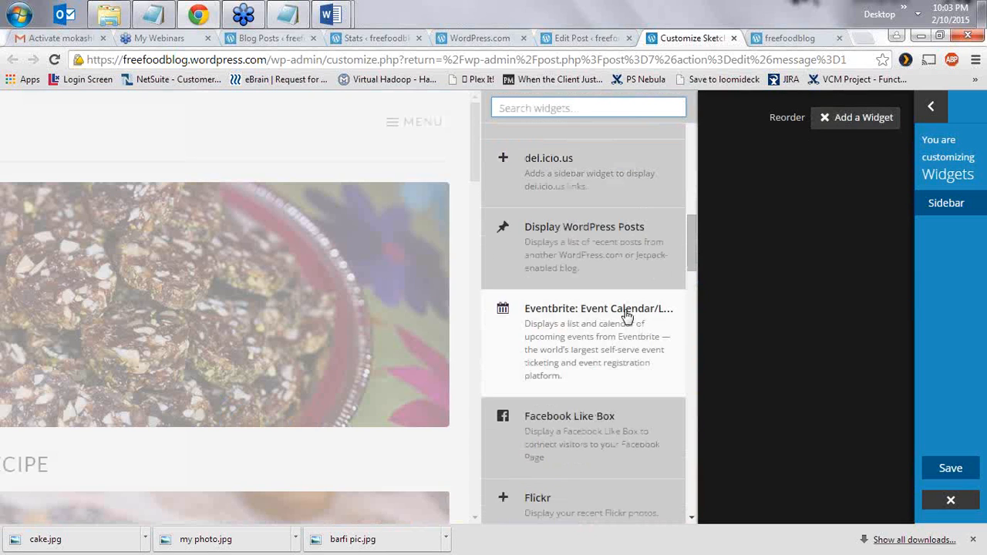
pyautogui.scroll(-20, 627, 316)
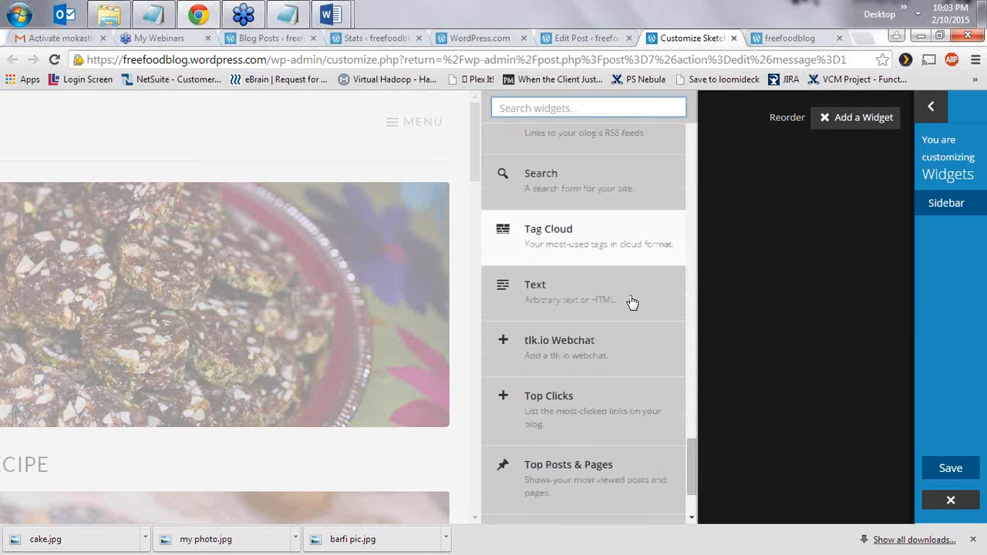
pyautogui.scroll(-2, 620, 328)
pyautogui.scroll(4, 648, 370)
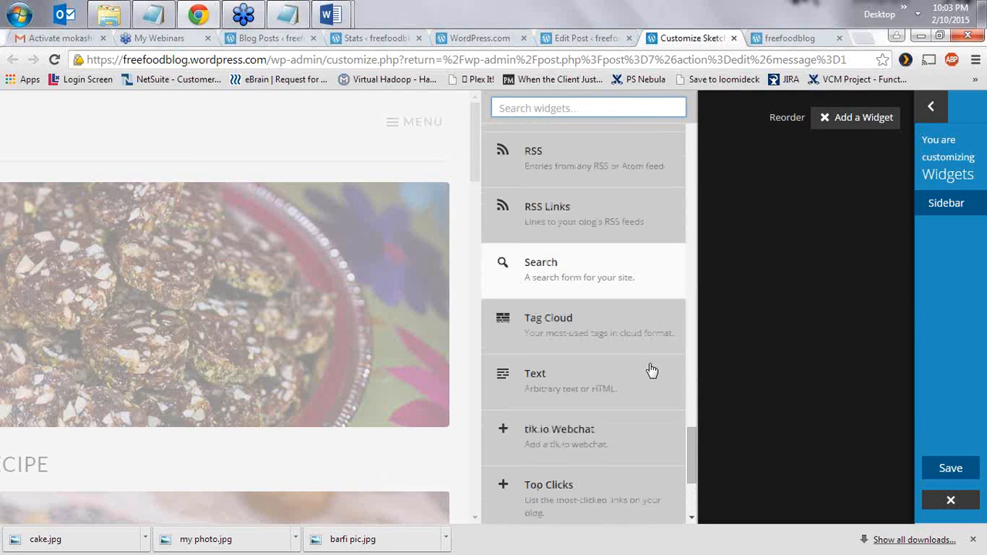
pyautogui.scroll(-3, 648, 373)
pyautogui.scroll(6, 650, 375)
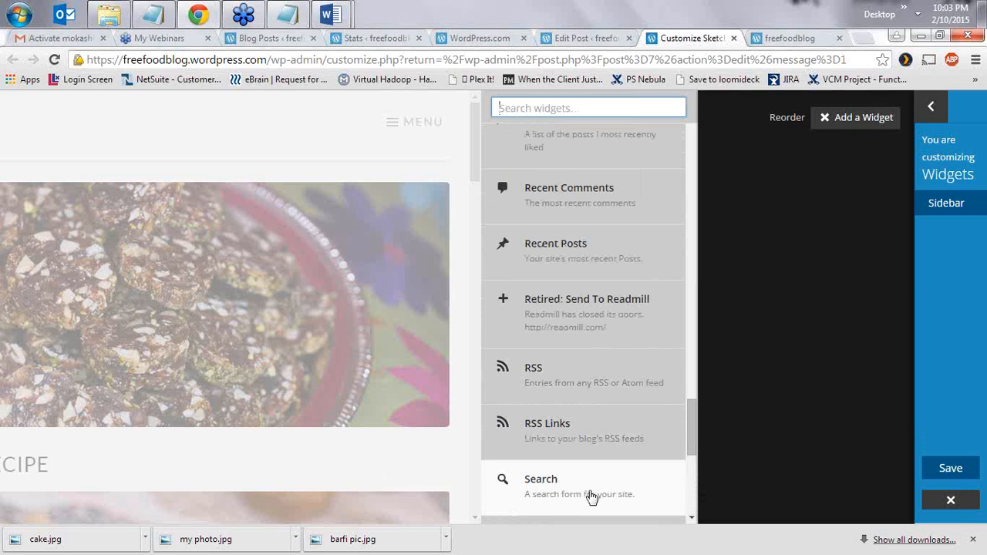
pyautogui.click(589, 492)
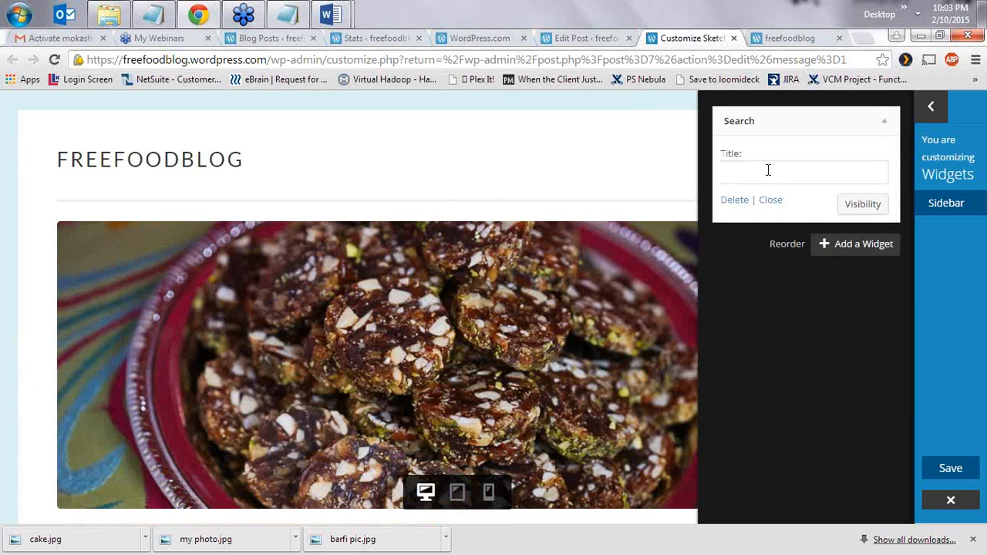
pyautogui.write('SEARCG')
pyautogui.write('H SE')
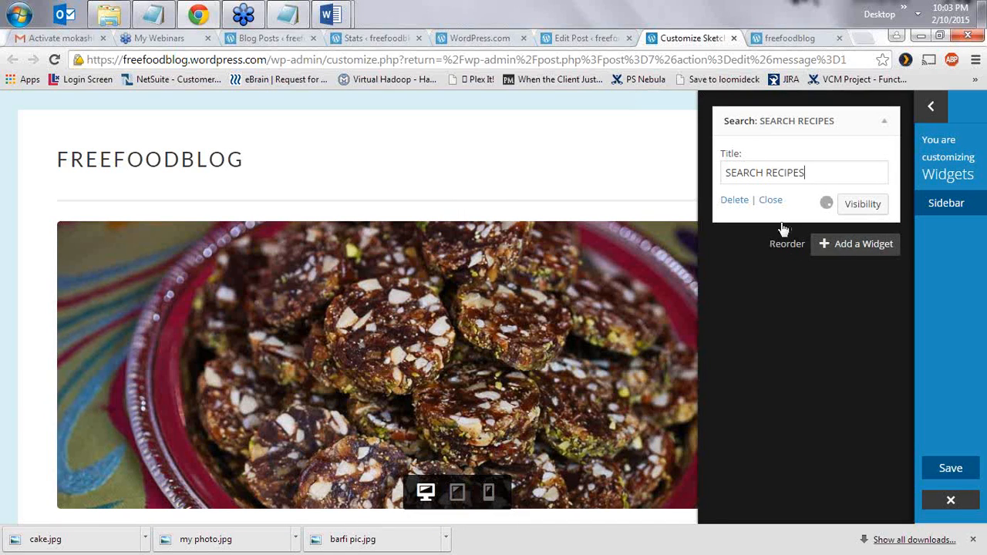
pyautogui.click(771, 201)
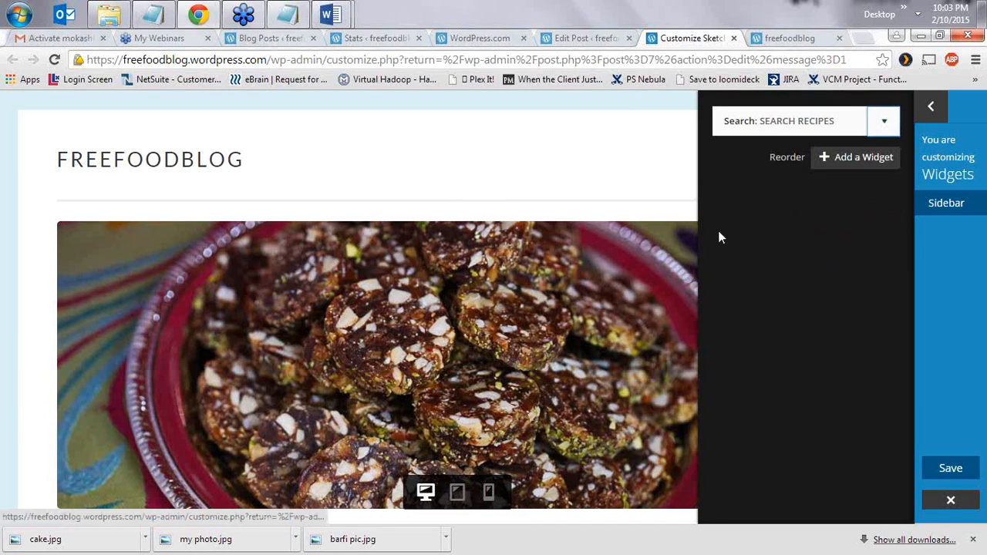
# - Add a Facebook Like Box widget to the Sidebar
pyautogui.click(842, 164)
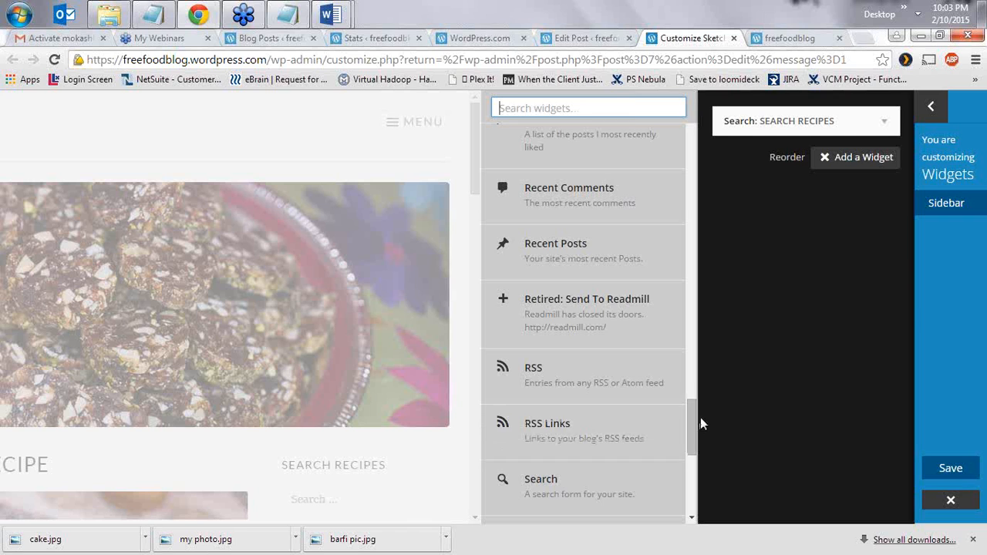
pyautogui.moveTo(696, 409); pyautogui.dragTo(689, 265)
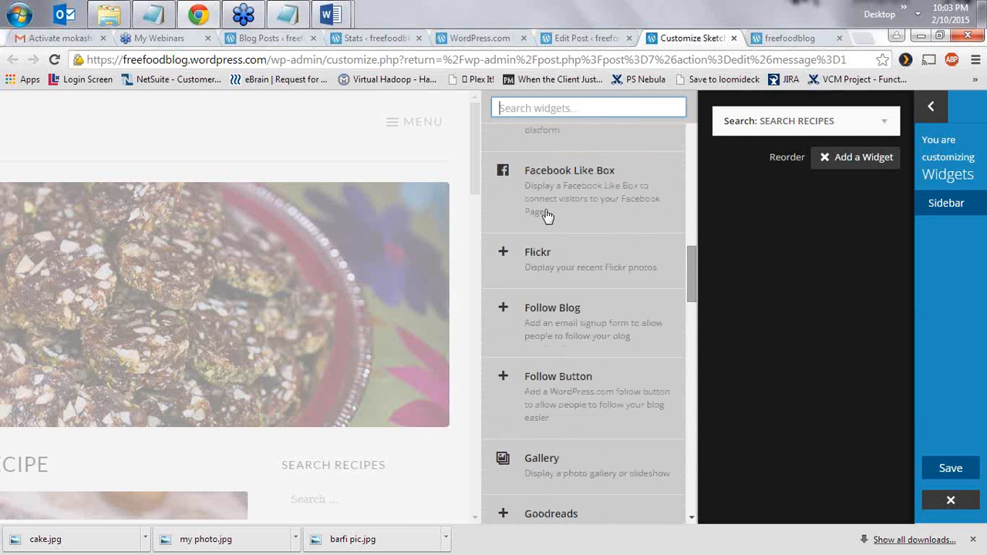
pyautogui.click(575, 179)
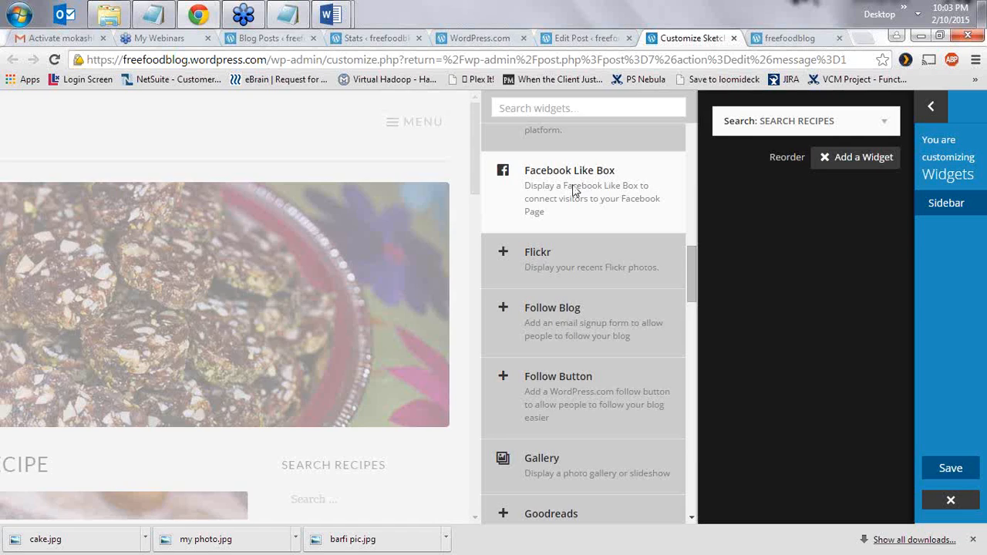
pyautogui.click(790, 151)
pyautogui.click(786, 154)
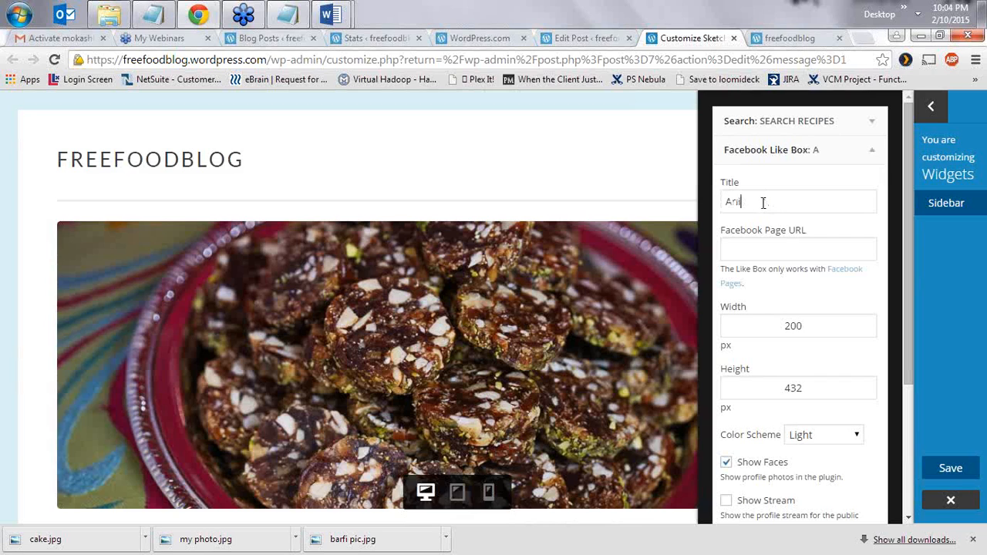
# - Title the Like Box with the author's photography page name, then open a blank browser tab
pyautogui.write('Anita Mo')
pyautogui.press('BackSpace')
pyautogui.press('BackSpace')
pyautogui.write('okashi Photography')
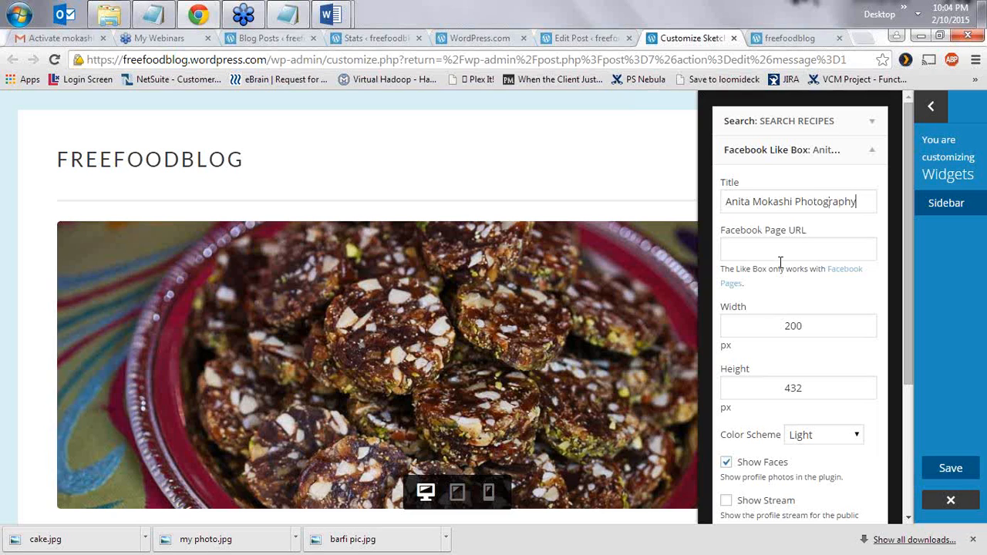
pyautogui.click(787, 250)
pyautogui.click(864, 38)
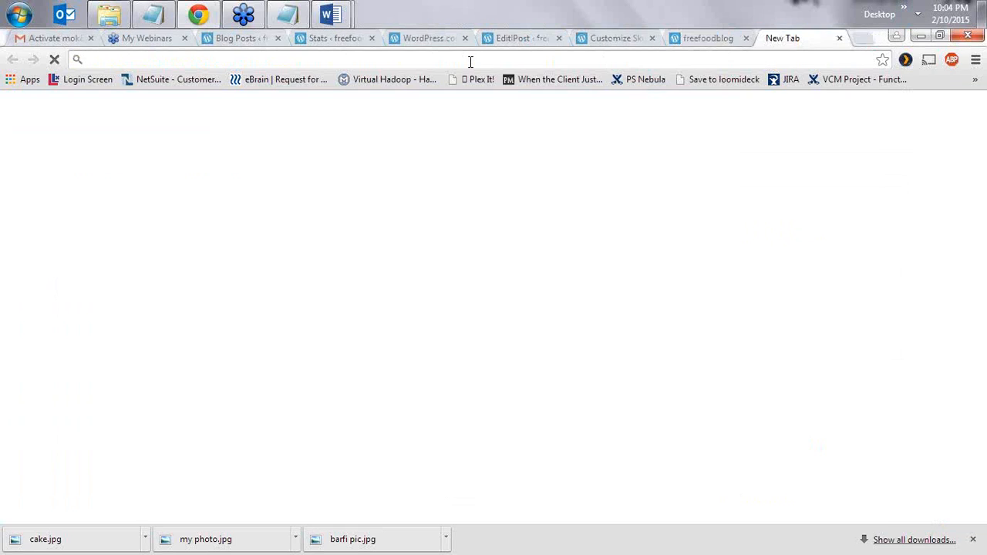
# - Find the author's photography page on Facebook and copy its web address
pyautogui.write('f')
pyautogui.press('Return')
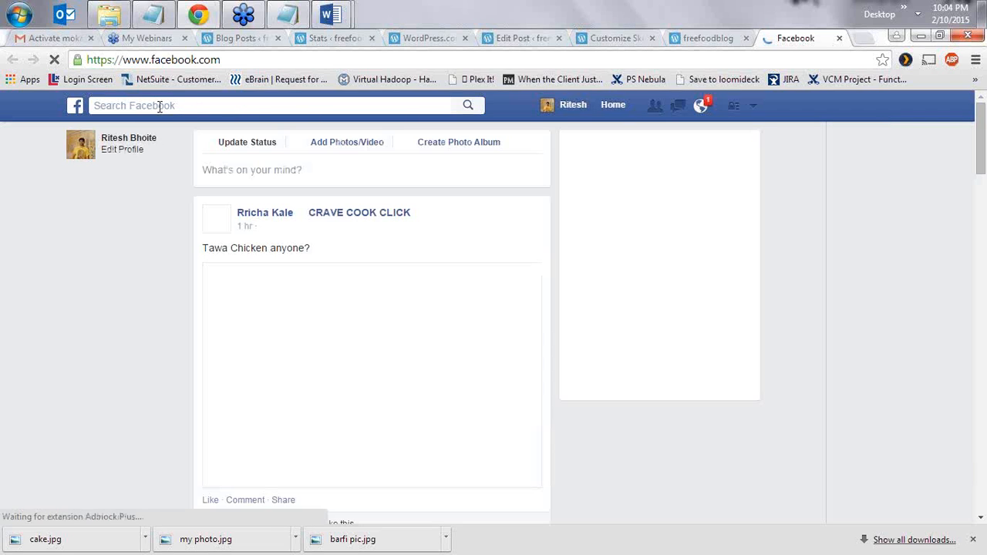
pyautogui.click(123, 108)
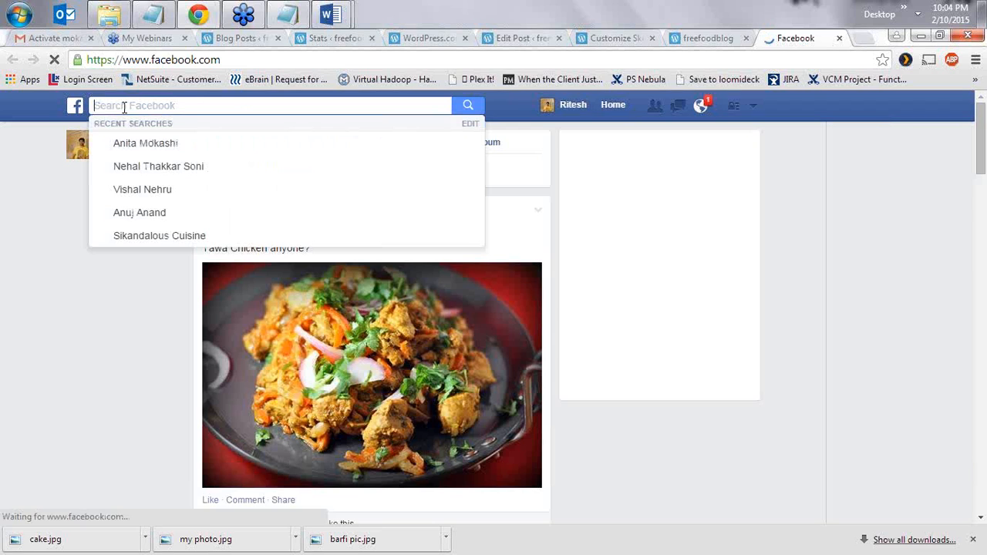
pyautogui.write('A')
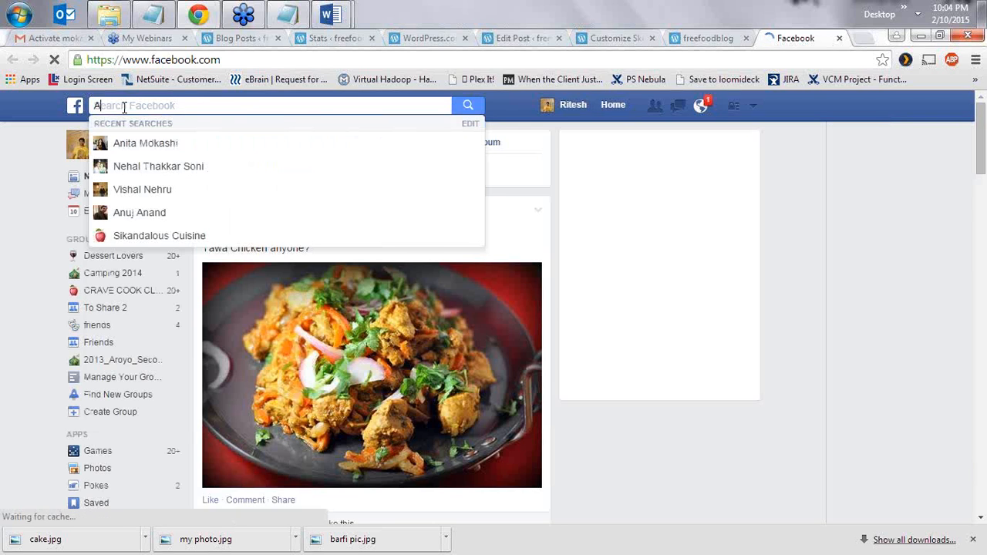
pyautogui.write('no')
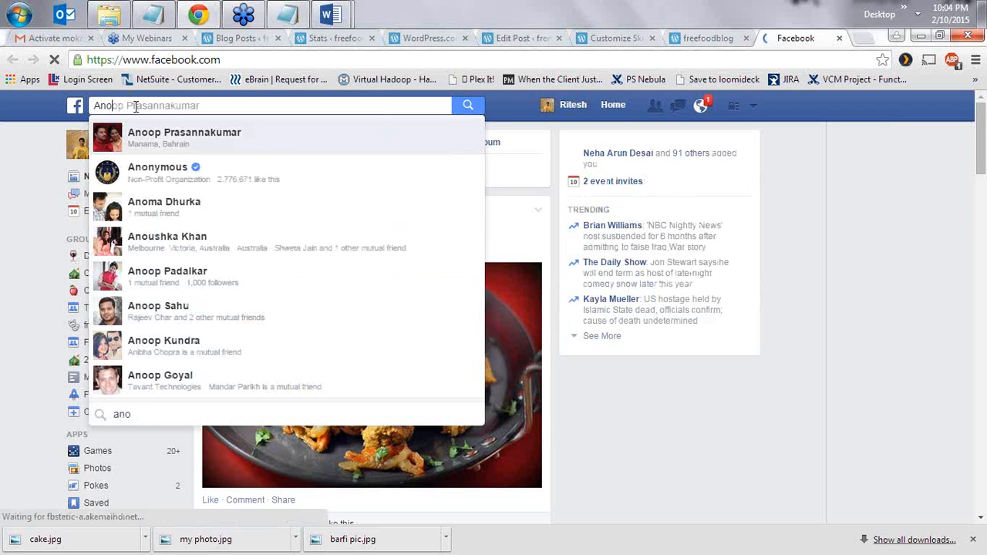
pyautogui.press('BackSpace')
pyautogui.write('ita')
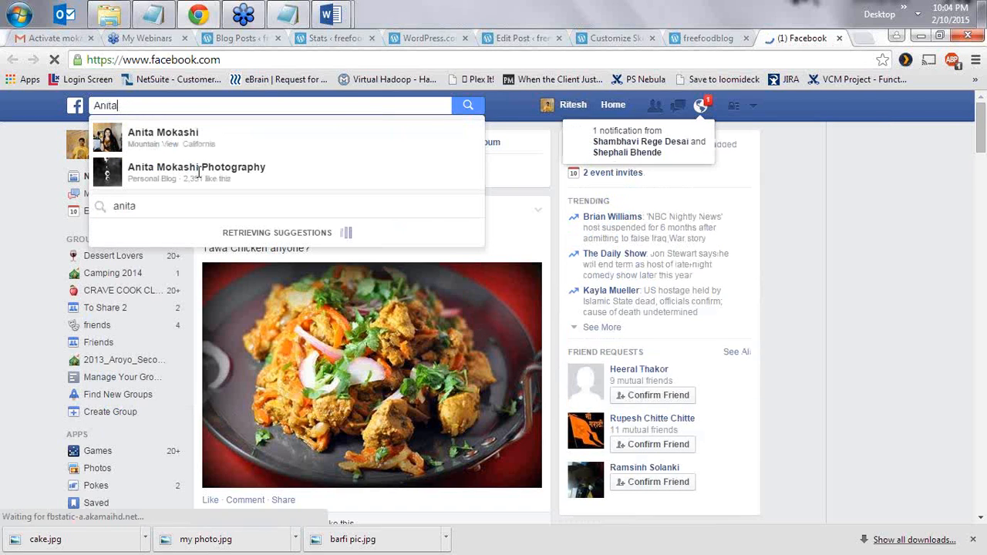
pyautogui.click(199, 171)
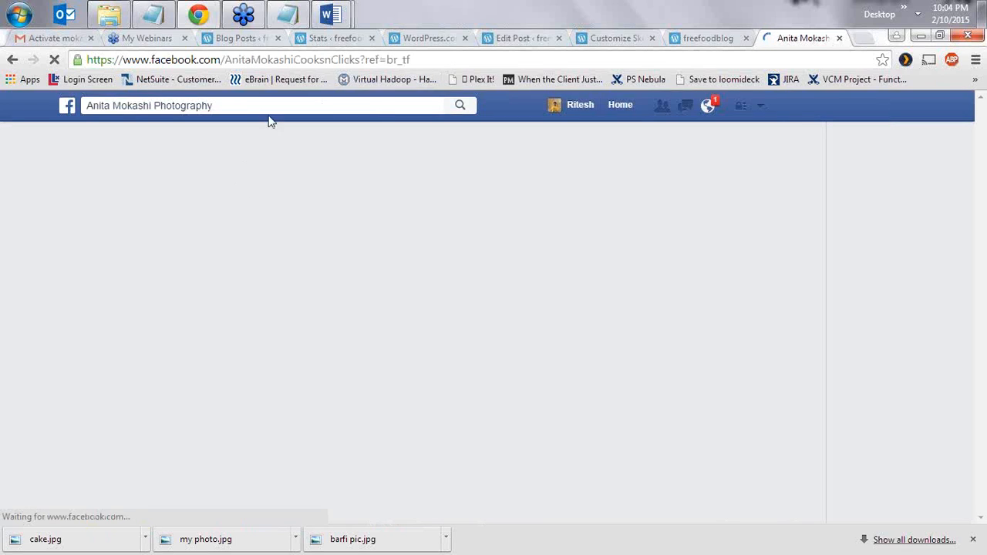
pyautogui.click(301, 58)
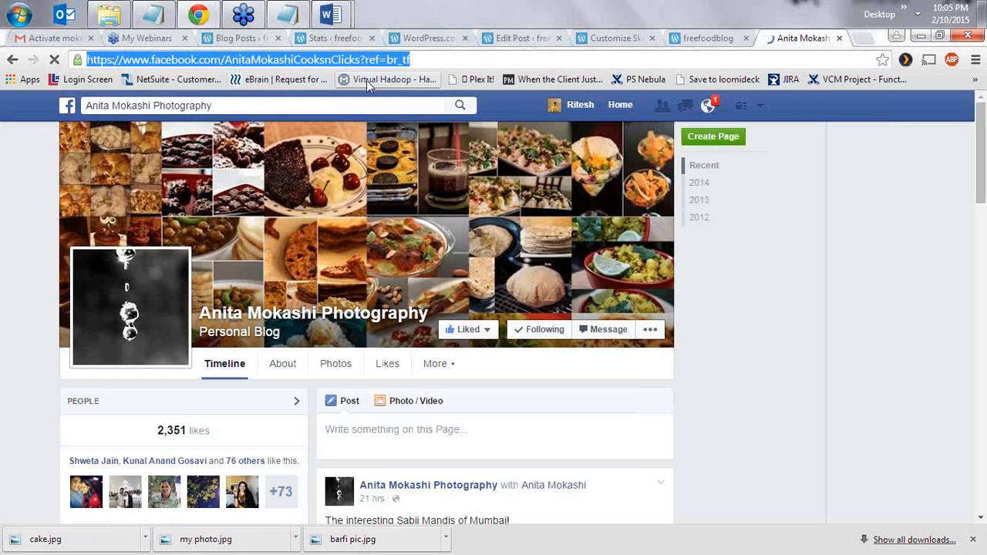
pyautogui.click(606, 40)
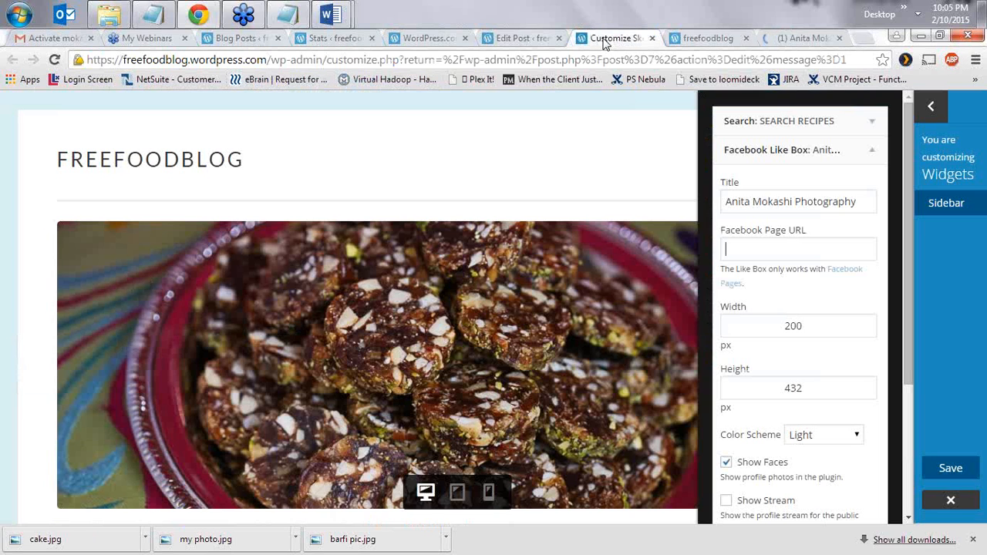
# - Paste the Facebook page address into the Like Box and enable the page's post stream
pyautogui.click(743, 245)
pyautogui.hotkey('ctrl', 'v')
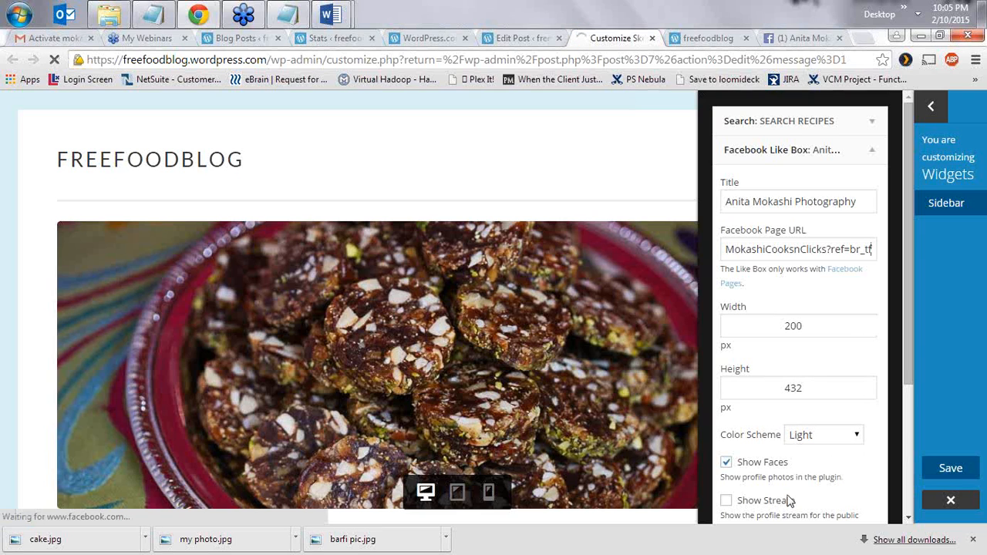
pyautogui.scroll(-1, 822, 443)
pyautogui.click(726, 428)
pyautogui.scroll(-2, 851, 434)
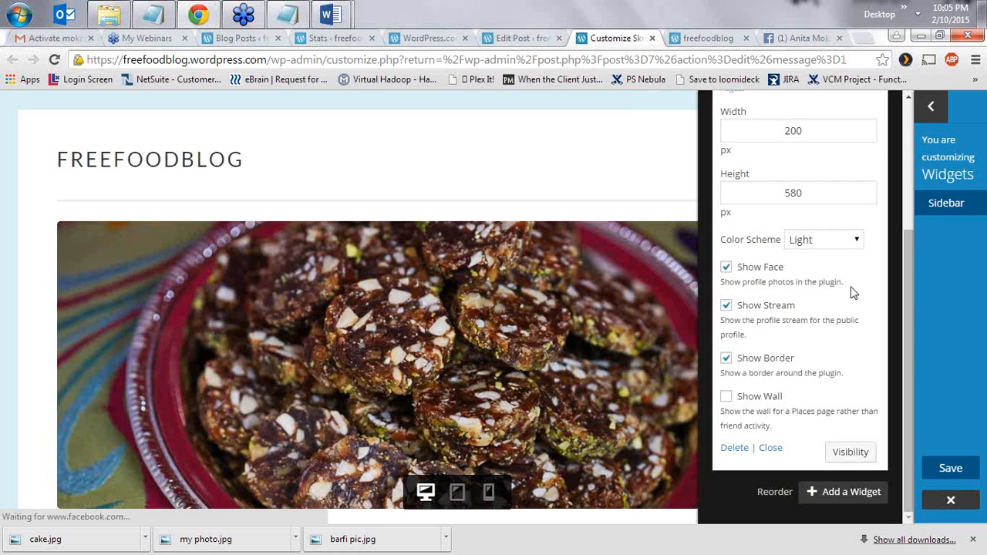
# - Switch the Like Box to the Dark color scheme and close its settings
pyautogui.click(810, 244)
pyautogui.click(816, 272)
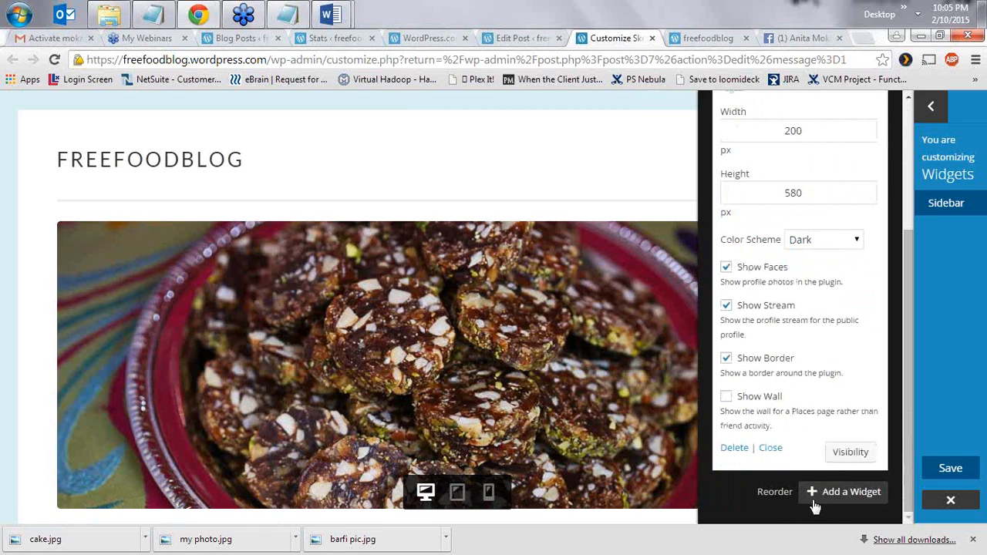
pyautogui.click(815, 498)
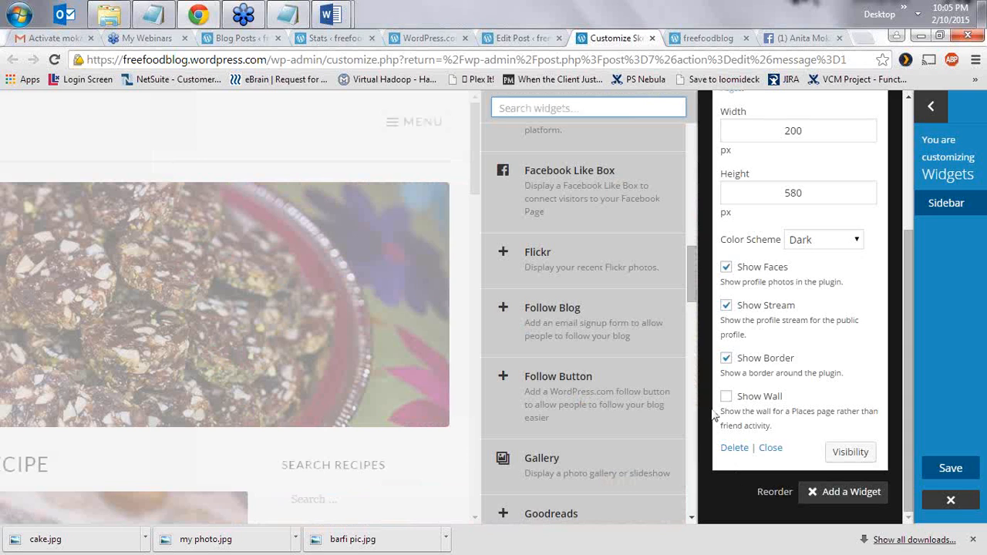
pyautogui.click(771, 452)
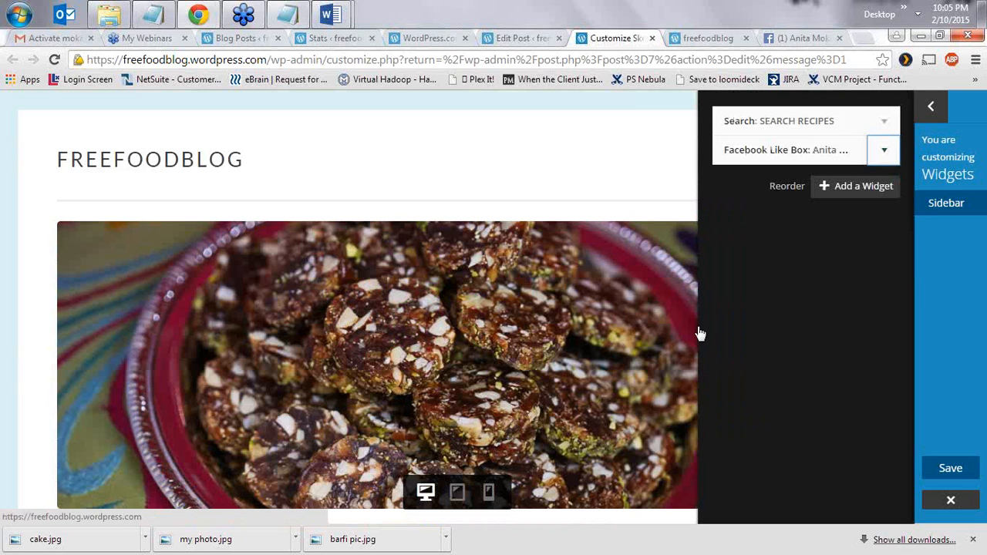
# - Check the dark Facebook Like Box in the blog preview, then reopen the Sidebar's widget picker
pyautogui.click(946, 205)
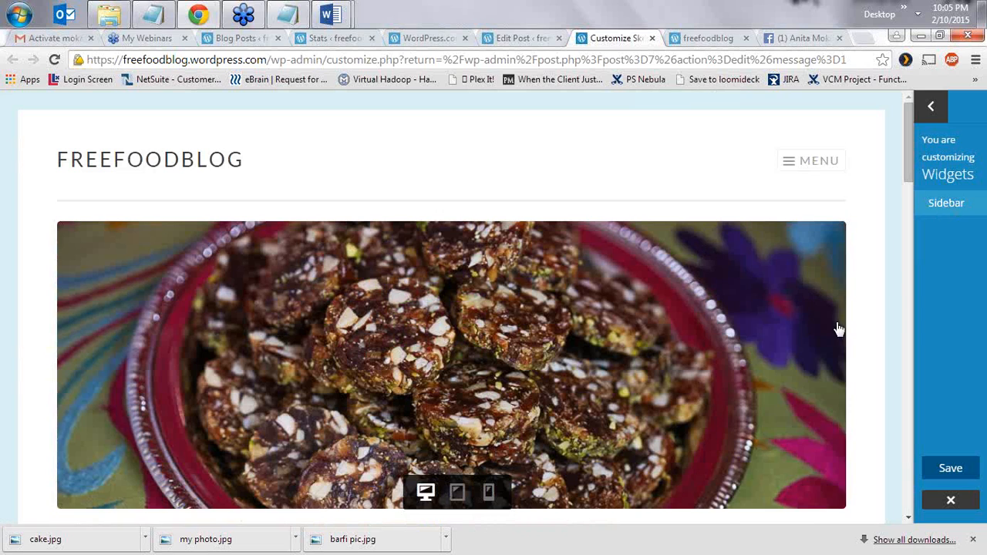
pyautogui.scroll(-1, 822, 324)
pyautogui.scroll(-5, 821, 316)
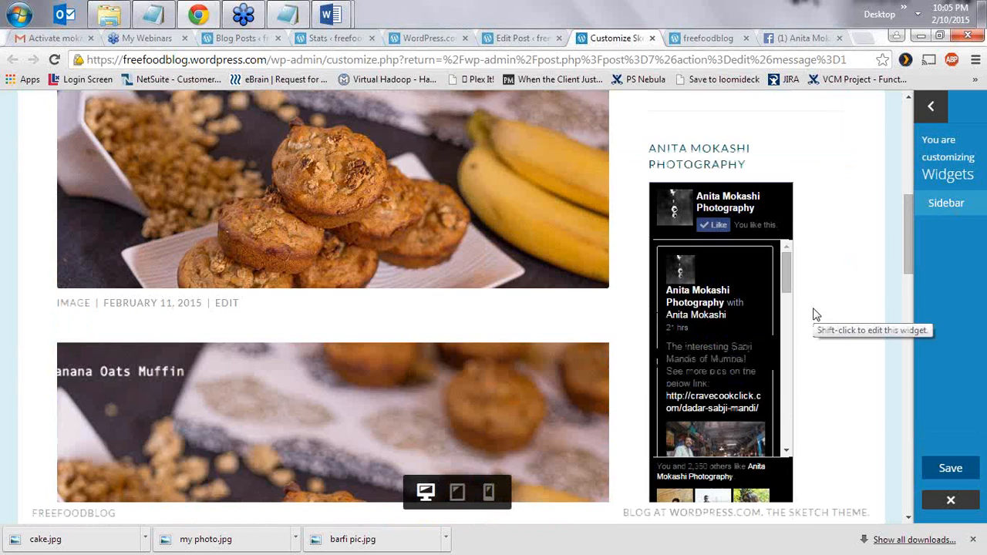
pyautogui.scroll(-1, 815, 328)
pyautogui.scroll(-2, 814, 333)
pyautogui.scroll(5, 813, 330)
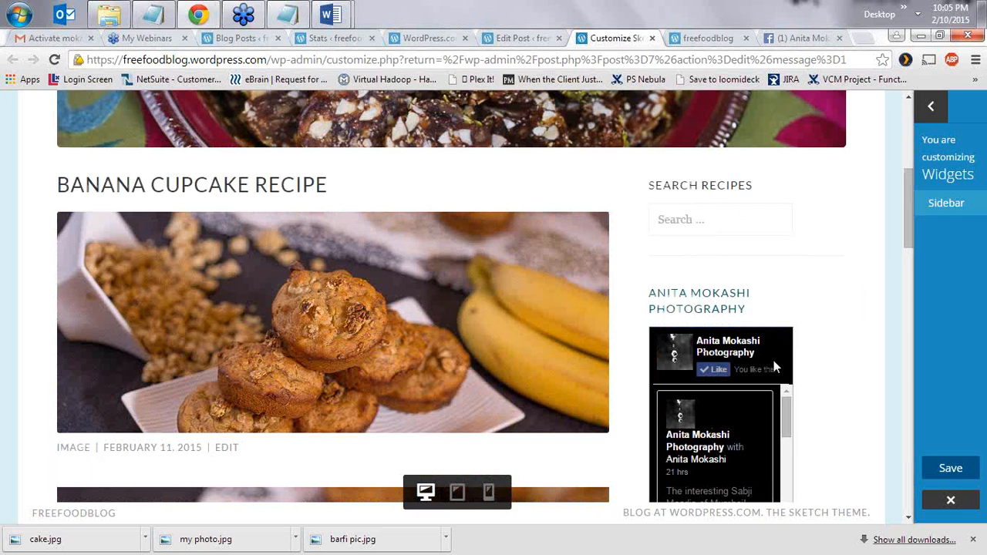
pyautogui.scroll(-1, 774, 361)
pyautogui.scroll(-1, 745, 352)
pyautogui.scroll(-2, 841, 365)
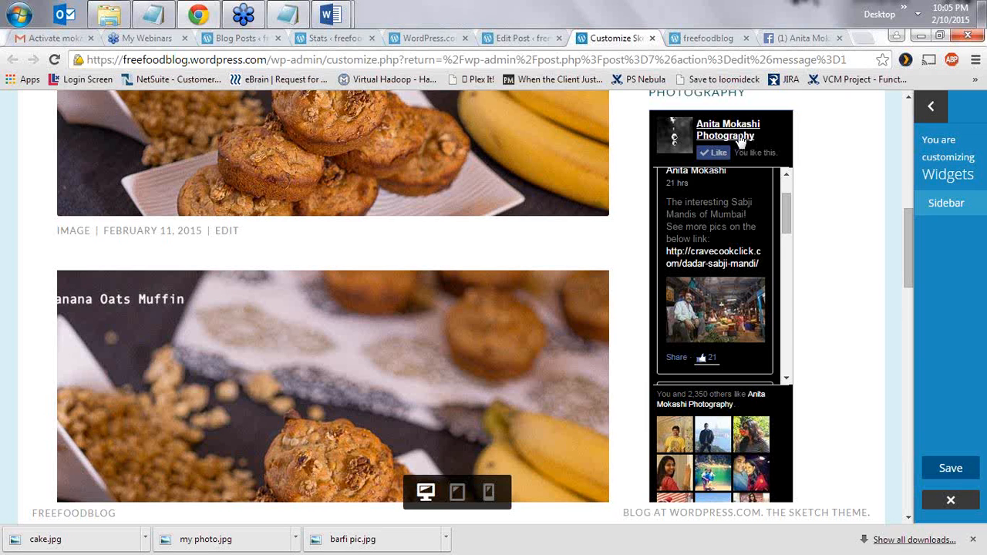
pyautogui.scroll(7, 872, 271)
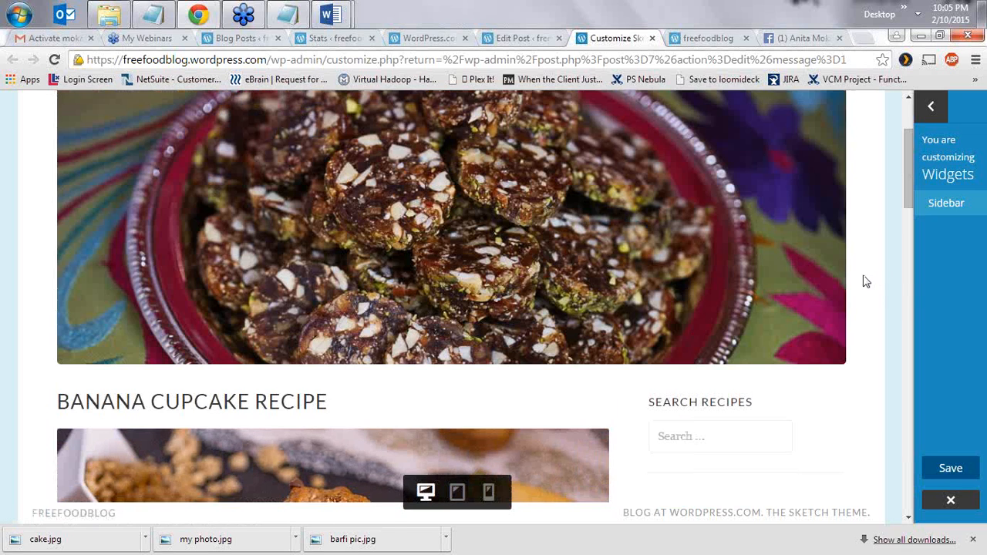
pyautogui.click(950, 206)
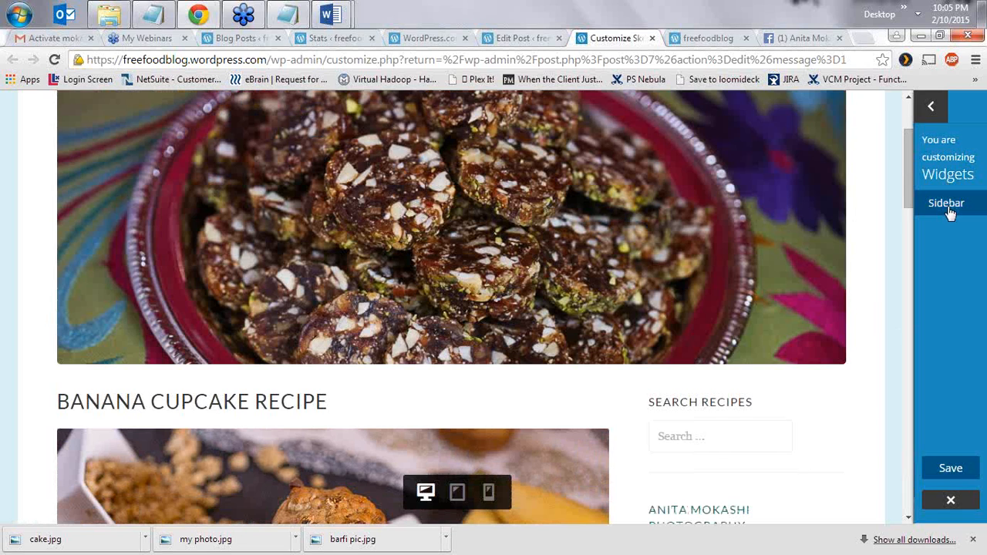
pyautogui.click(855, 186)
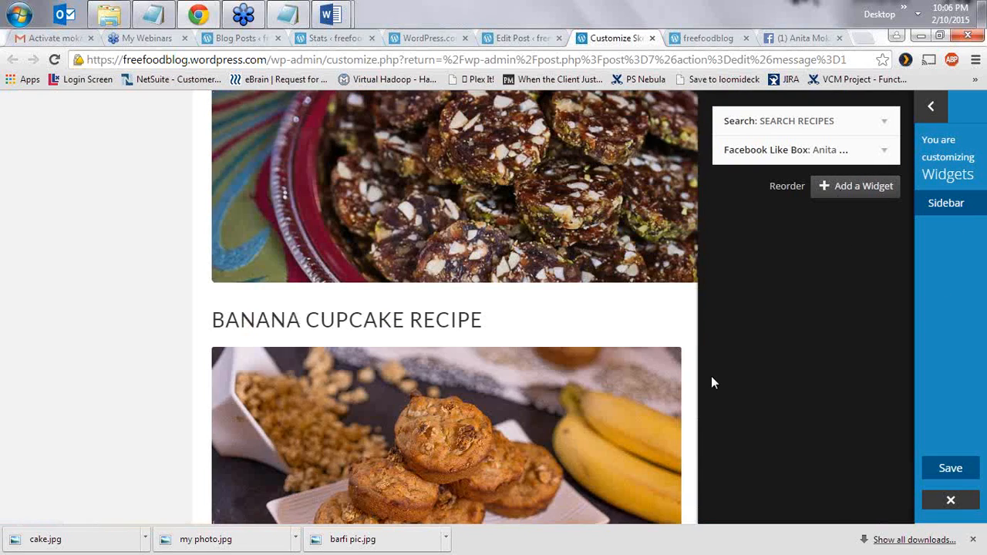
# - Add a Top Posts & Pages widget to the Sidebar
pyautogui.moveTo(690, 285); pyautogui.dragTo(678, 394)
pyautogui.scroll(-3, 677, 407)
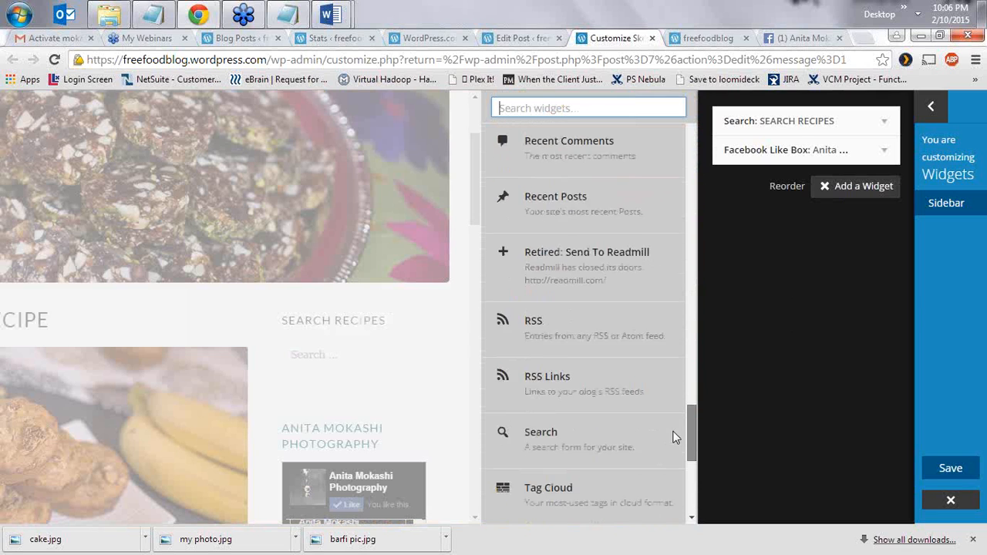
pyautogui.scroll(-5, 672, 442)
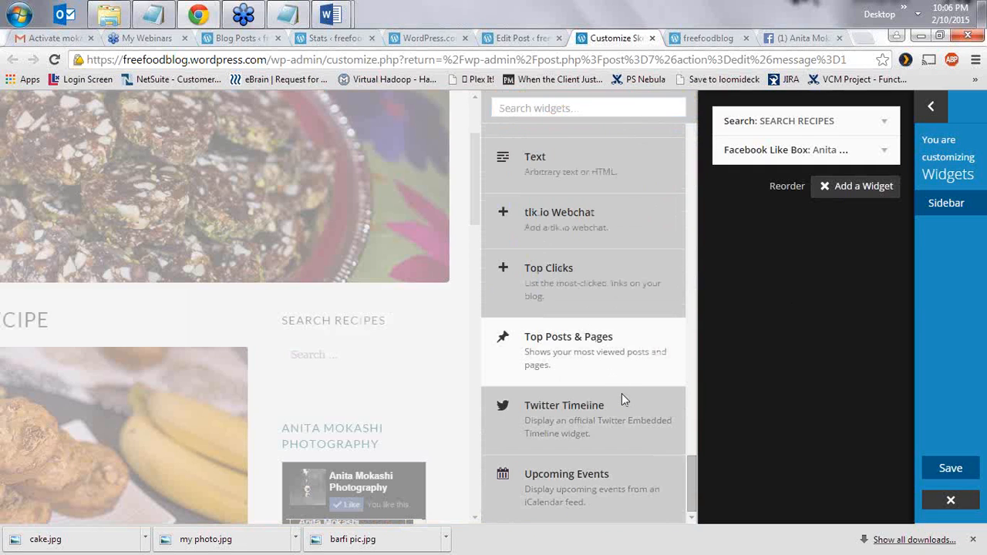
pyautogui.click(620, 384)
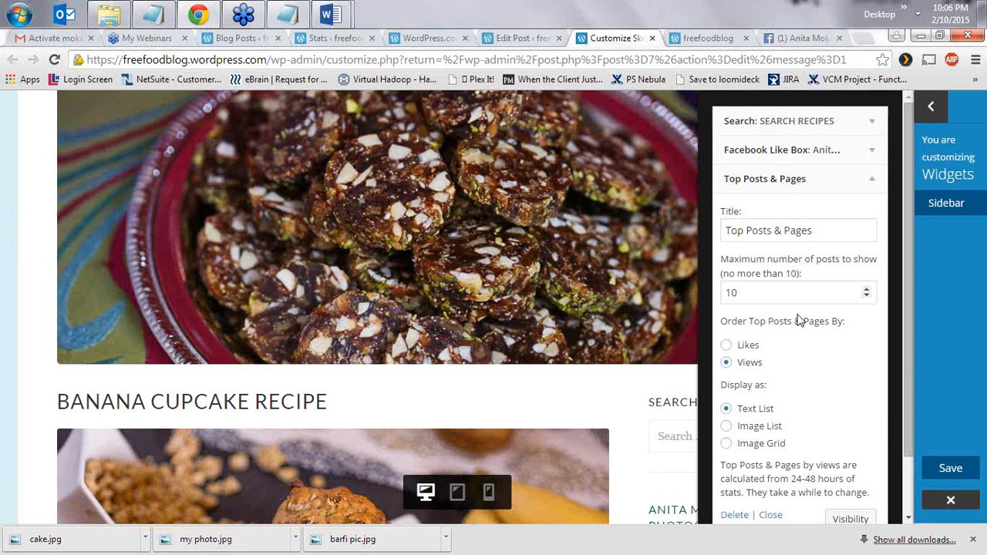
pyautogui.scroll(-1, 786, 245)
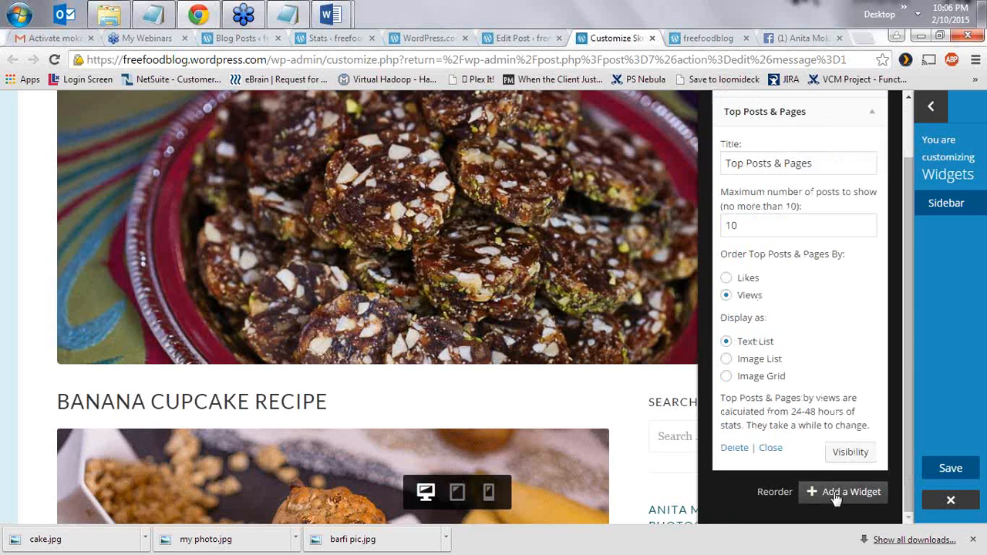
# - Add a Follow Blog widget, review its settings, and close the widget panels
pyautogui.click(810, 493)
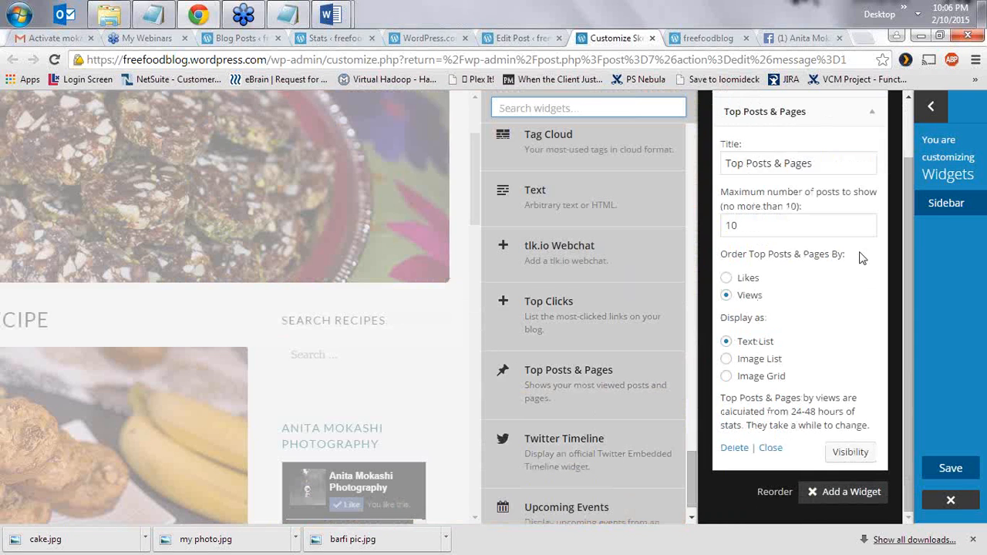
pyautogui.scroll(-1, 655, 375)
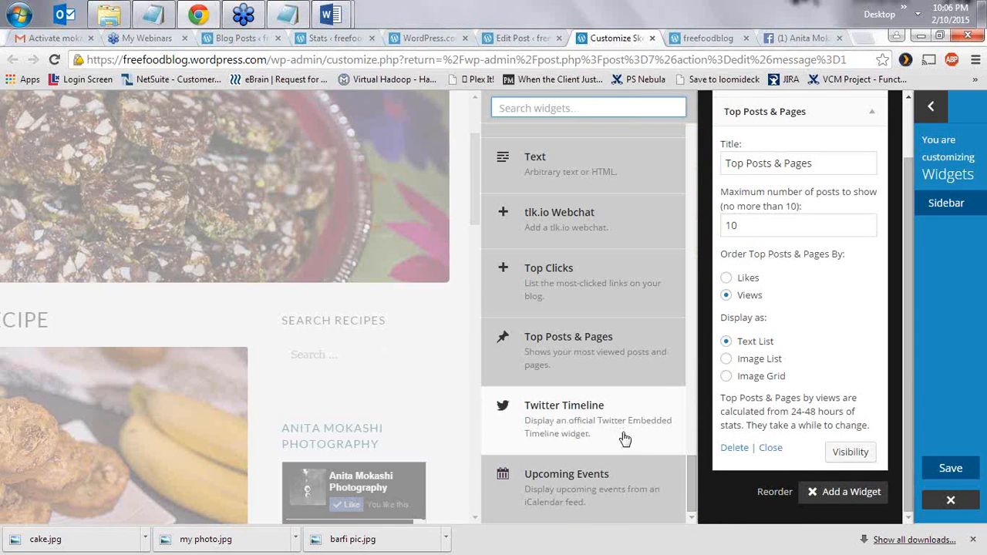
pyautogui.scroll(9, 630, 441)
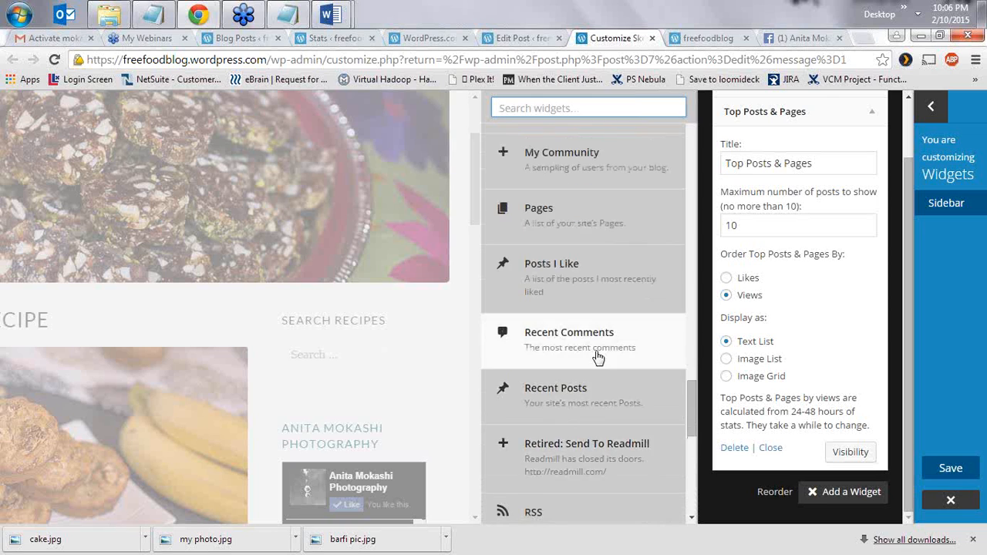
pyautogui.scroll(6, 598, 357)
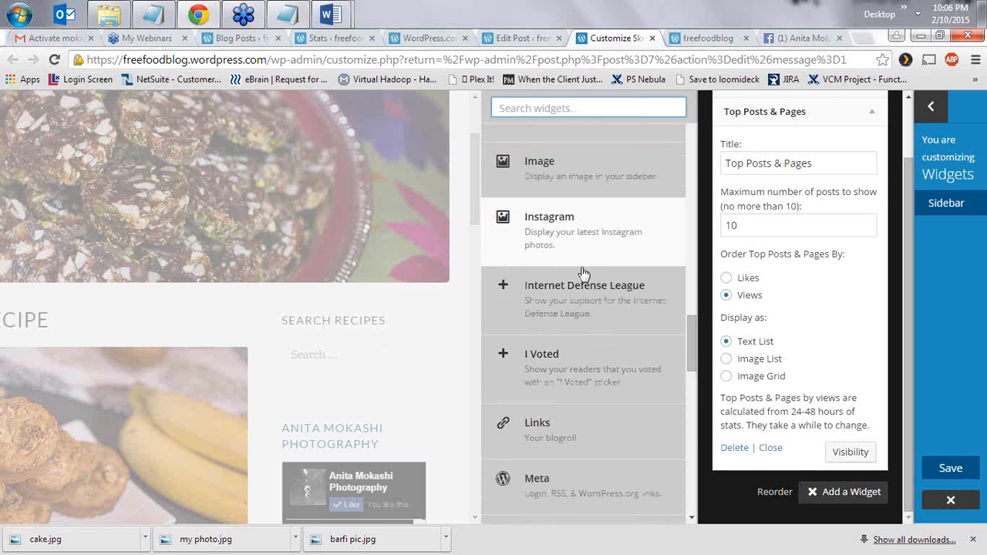
pyautogui.scroll(5, 589, 303)
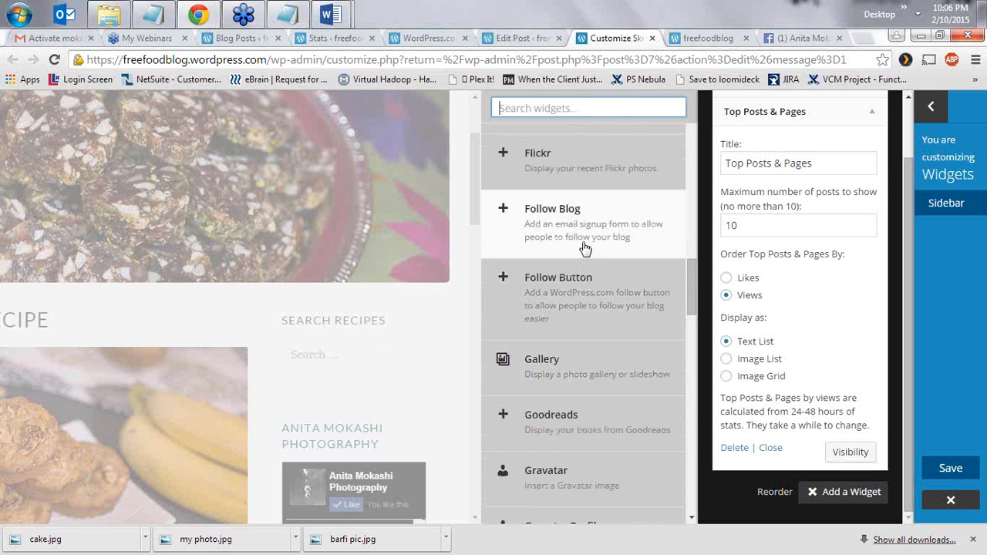
pyautogui.scroll(3, 601, 266)
pyautogui.scroll(-2, 599, 282)
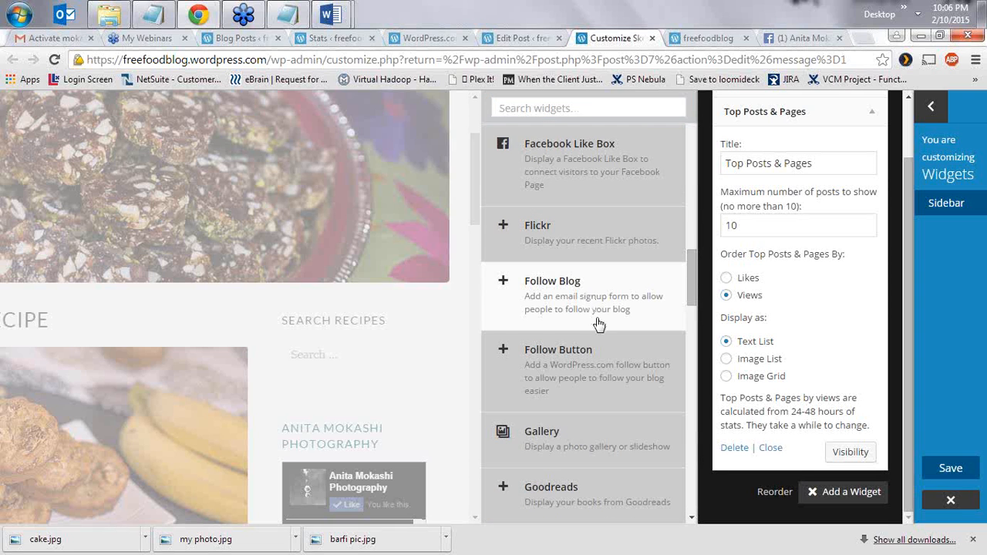
pyautogui.click(598, 324)
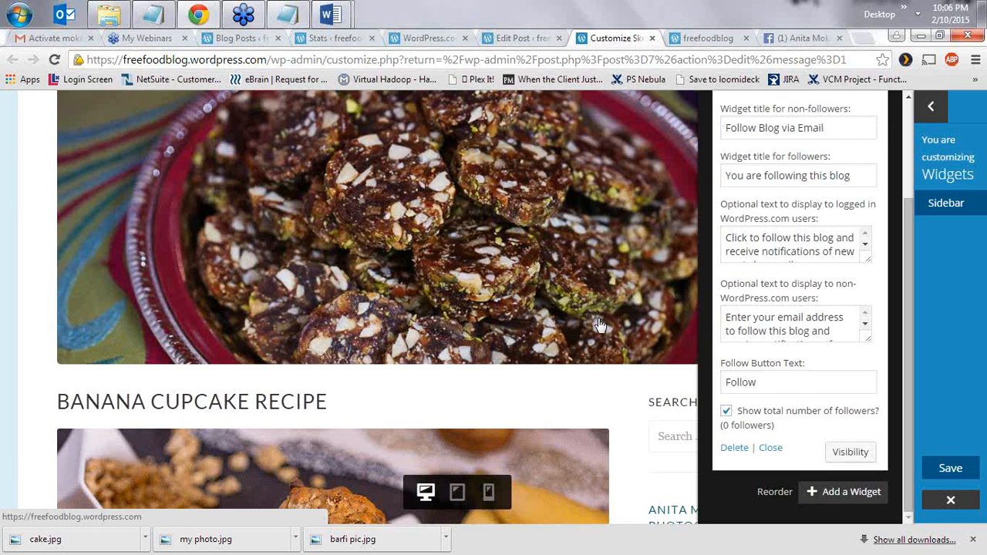
pyautogui.moveTo(847, 128); pyautogui.dragTo(730, 128)
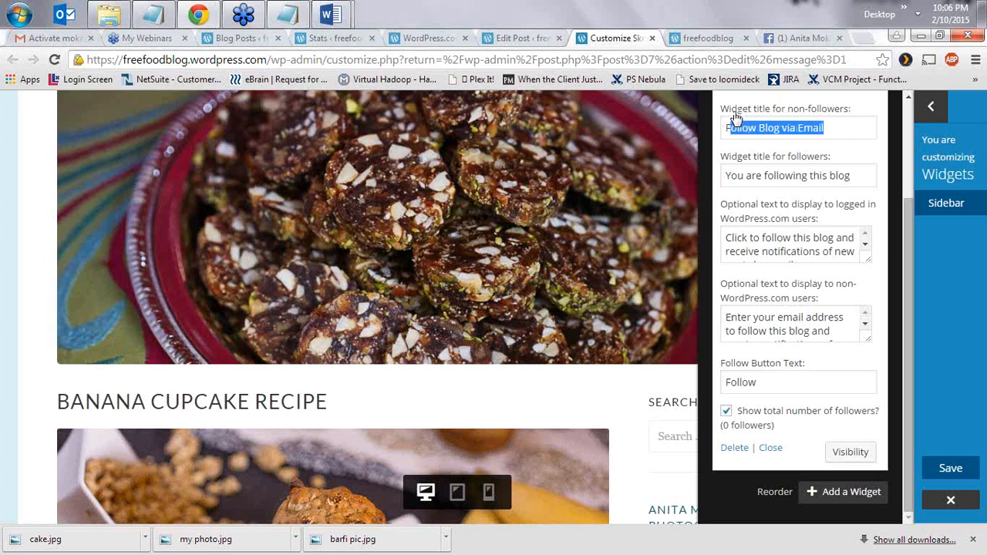
pyautogui.click(847, 136)
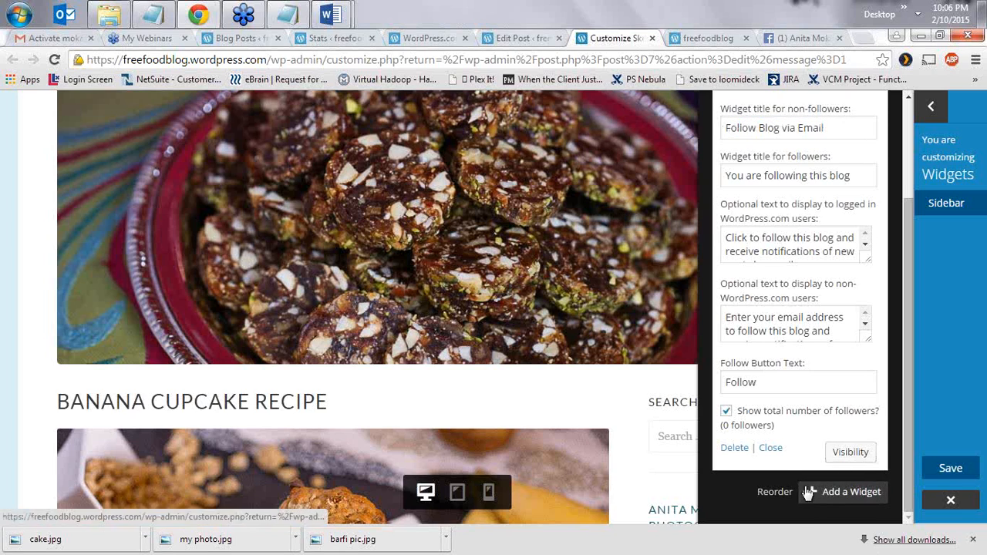
pyautogui.click(844, 492)
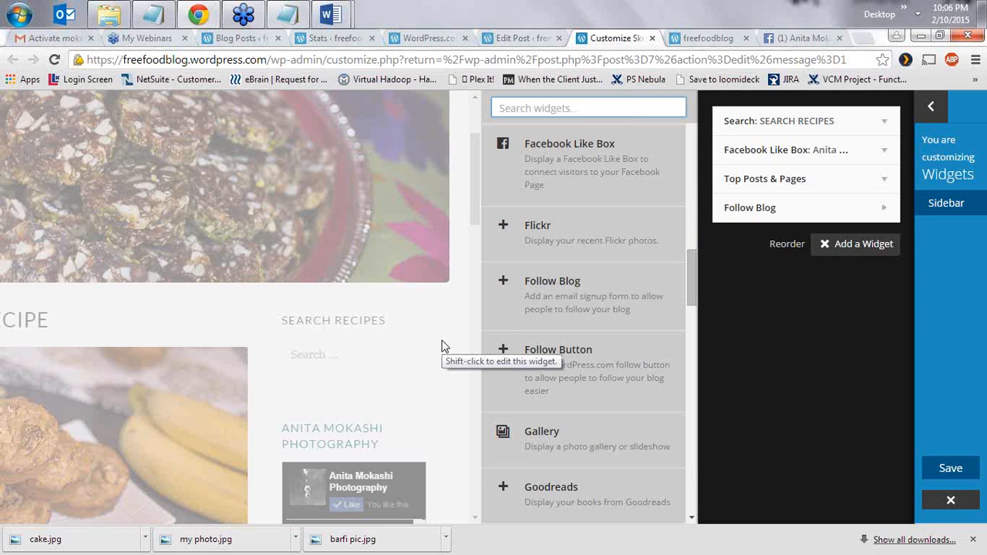
pyautogui.click(951, 208)
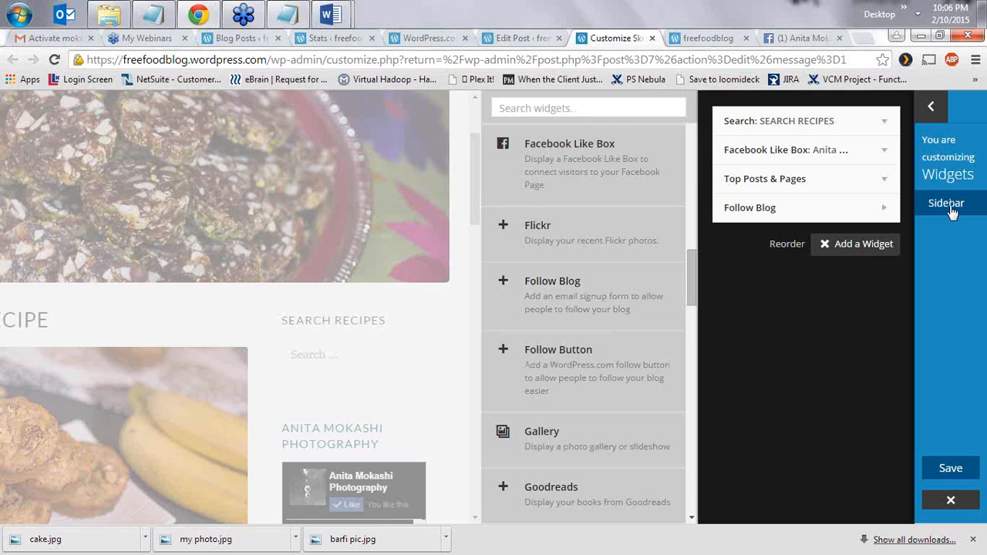
pyautogui.click(951, 208)
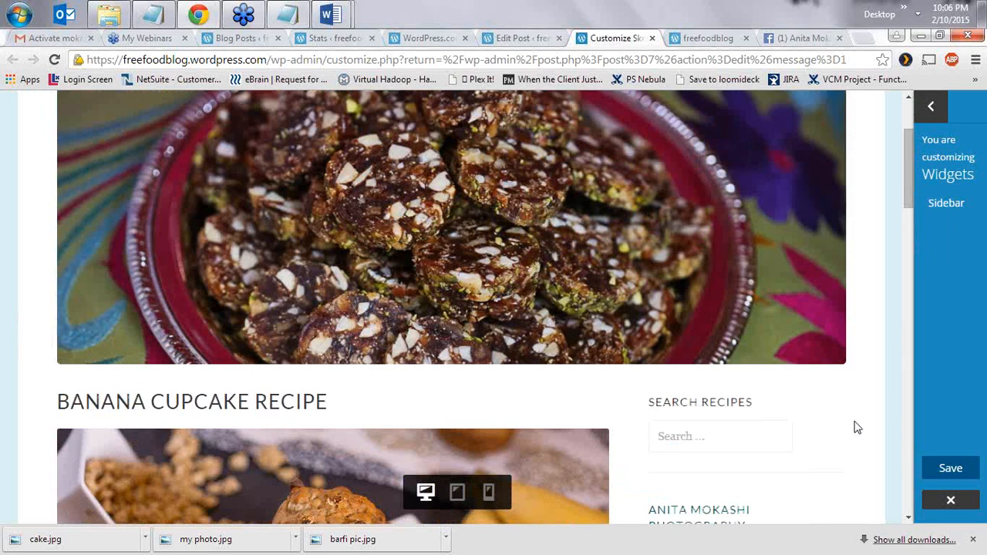
# - Scroll through the blog preview, then reopen the Sidebar's four-widget list
pyautogui.scroll(-5, 856, 420)
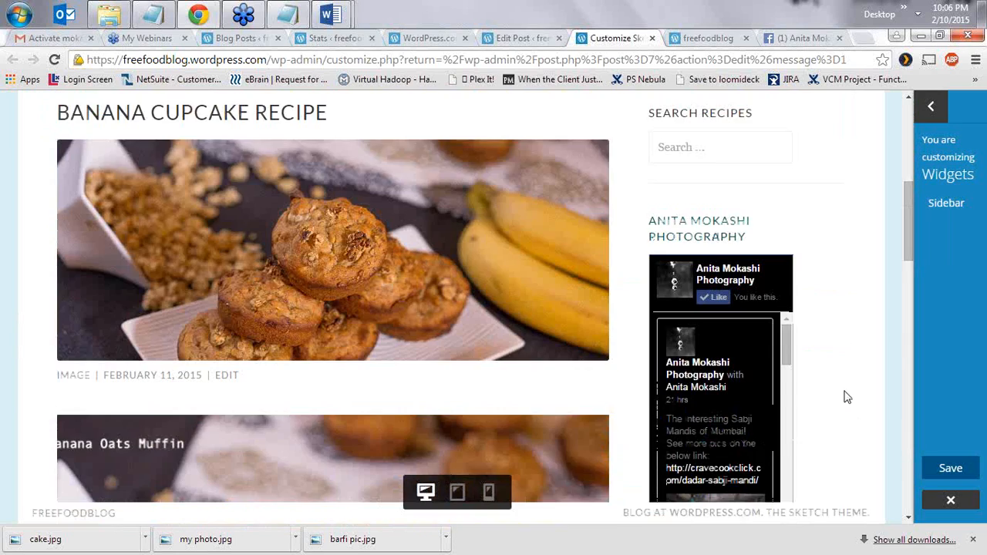
pyautogui.scroll(3, 822, 193)
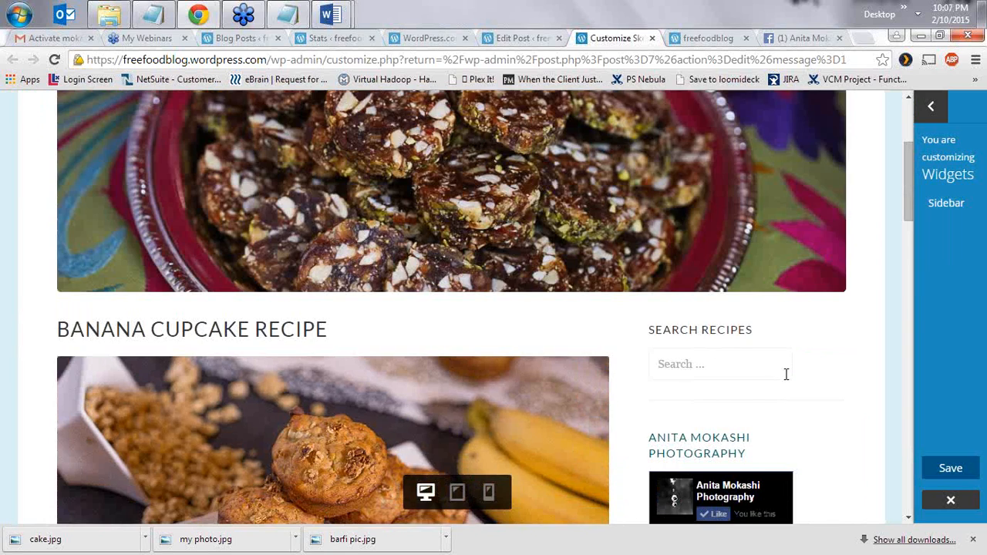
pyautogui.scroll(-1, 788, 374)
pyautogui.scroll(-3, 780, 236)
pyautogui.scroll(-1, 813, 322)
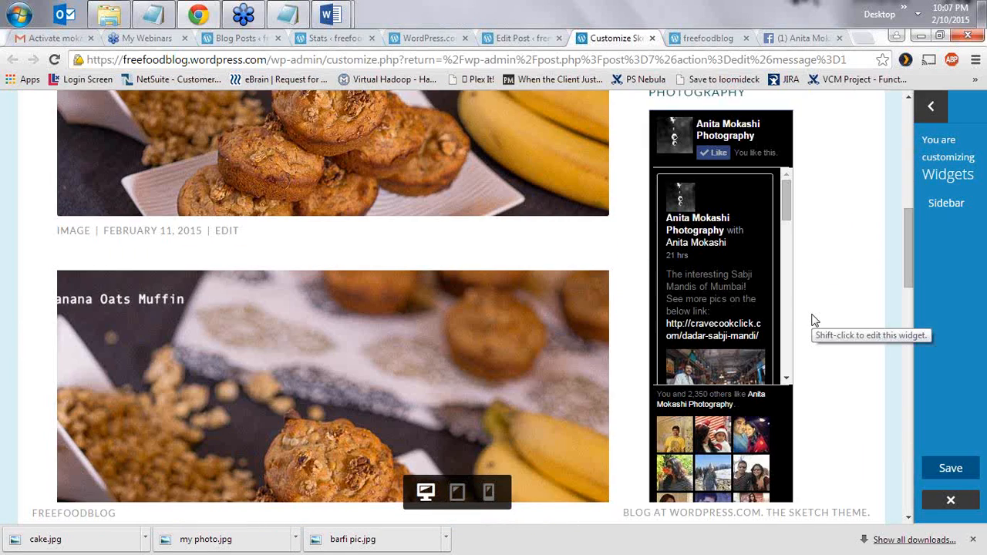
pyautogui.scroll(-3, 813, 320)
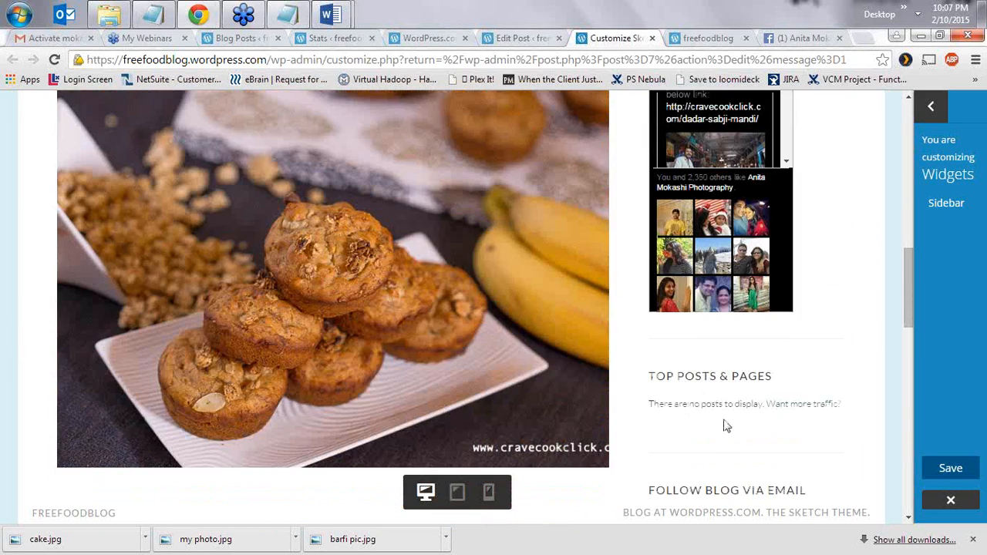
pyautogui.scroll(-2, 765, 422)
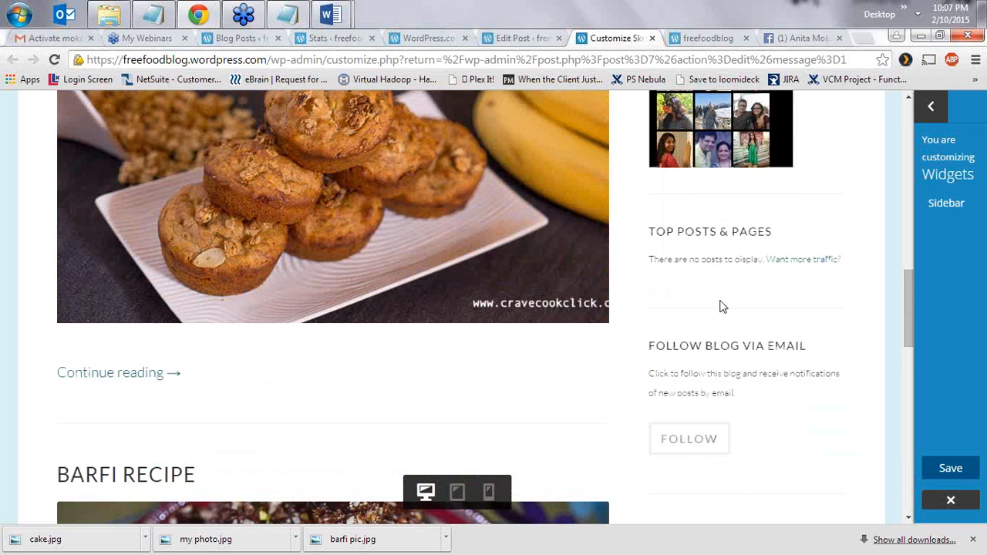
pyautogui.scroll(-1, 722, 306)
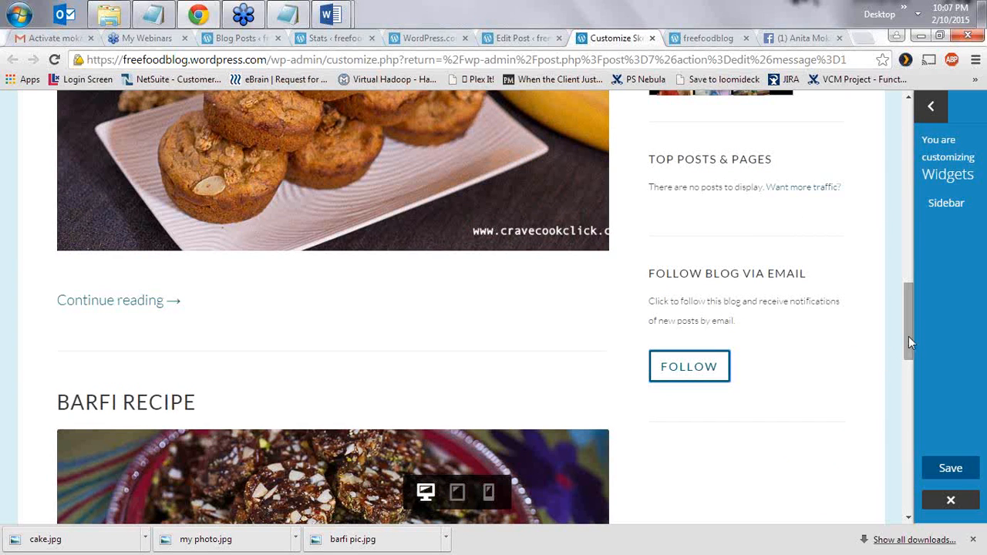
pyautogui.moveTo(908, 321); pyautogui.dragTo(907, 224)
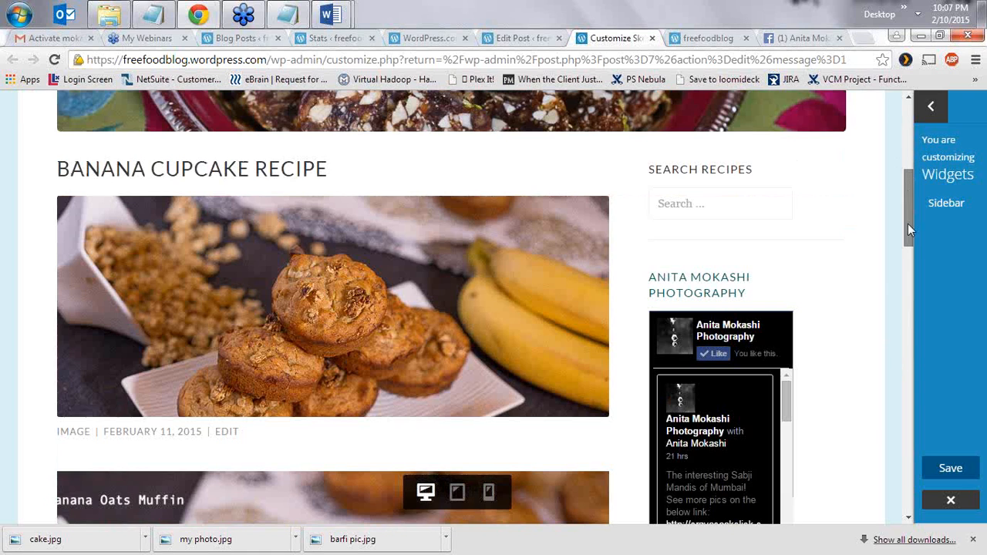
pyautogui.click(946, 204)
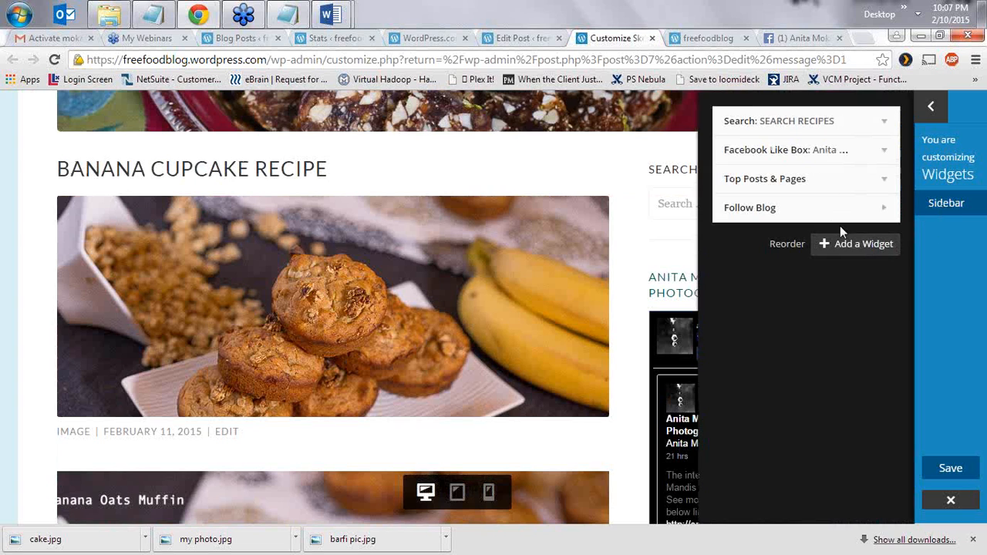
# - Add a Categories widget as the Sidebar's fifth widget and collapse the panel
pyautogui.click(842, 255)
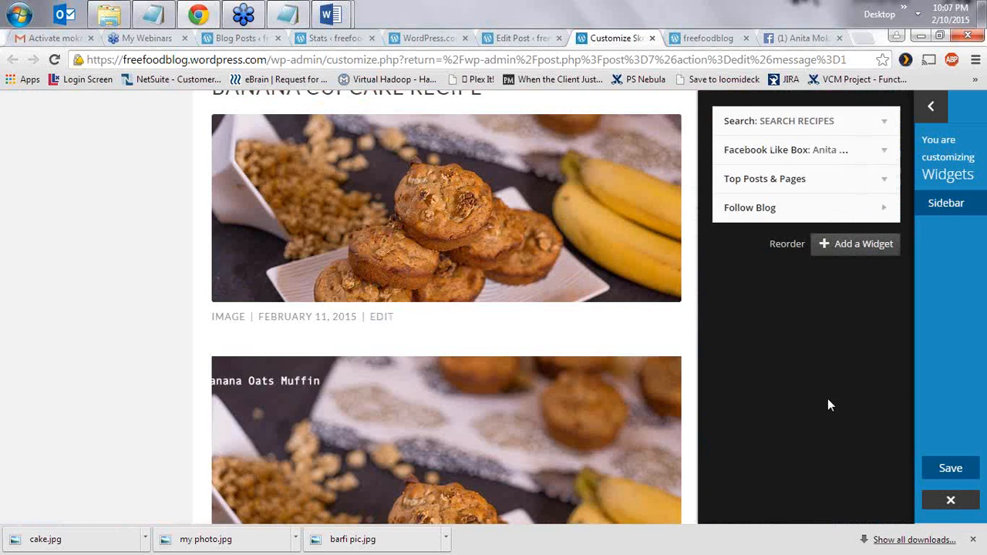
pyautogui.moveTo(692, 266); pyautogui.dragTo(691, 159)
pyautogui.click(579, 409)
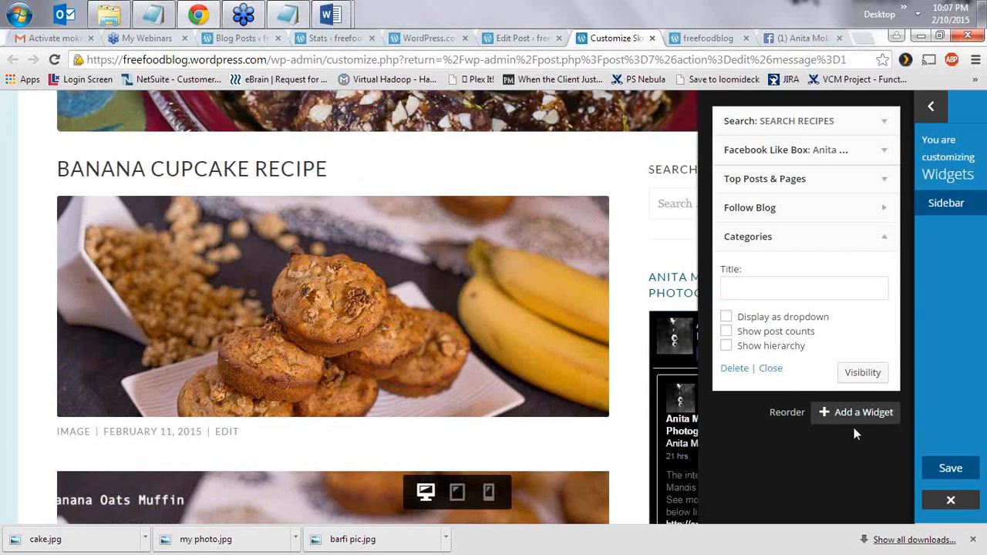
pyautogui.click(770, 368)
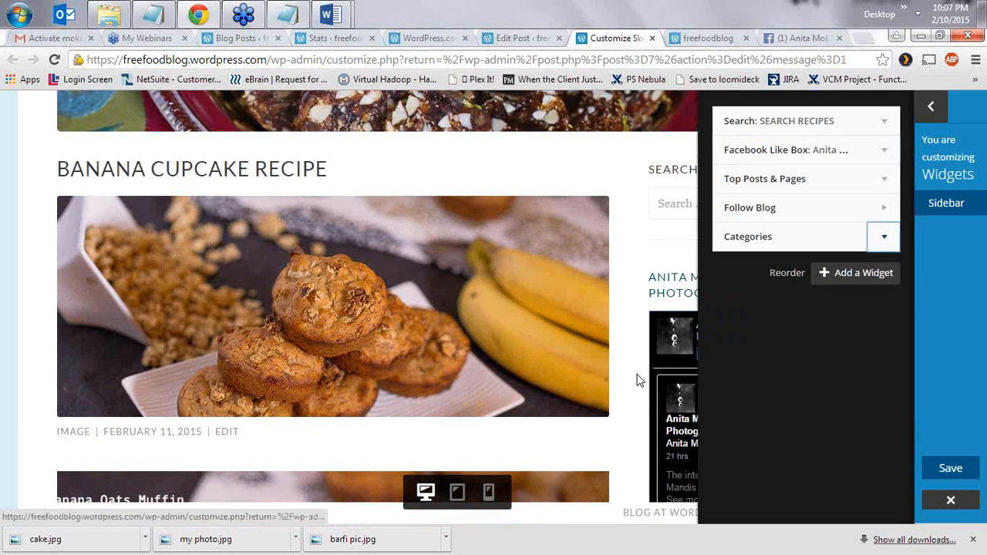
pyautogui.click(942, 202)
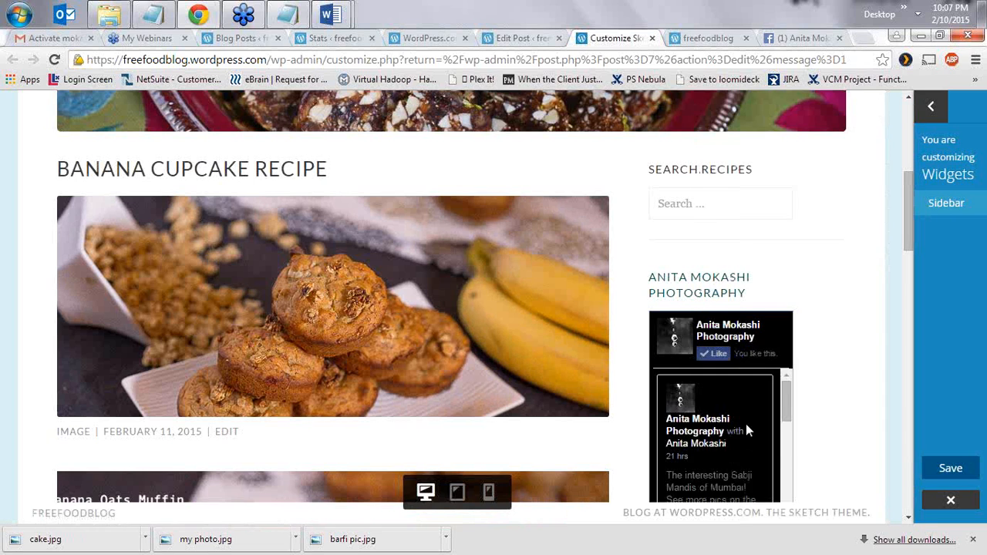
# - Preview the Baked Goods and then Dessert category pages via the Categories widget
pyautogui.moveTo(909, 239); pyautogui.dragTo(914, 378)
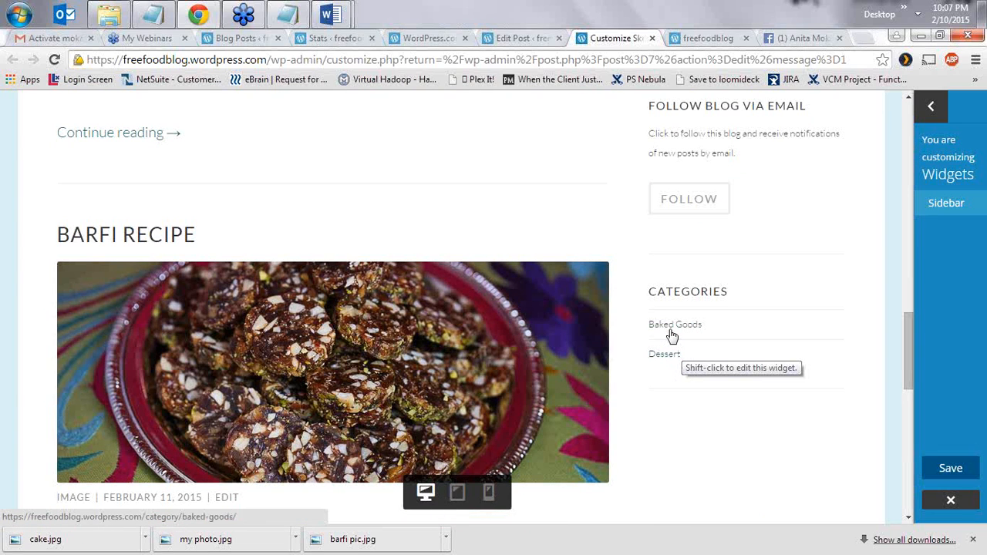
pyautogui.click(671, 331)
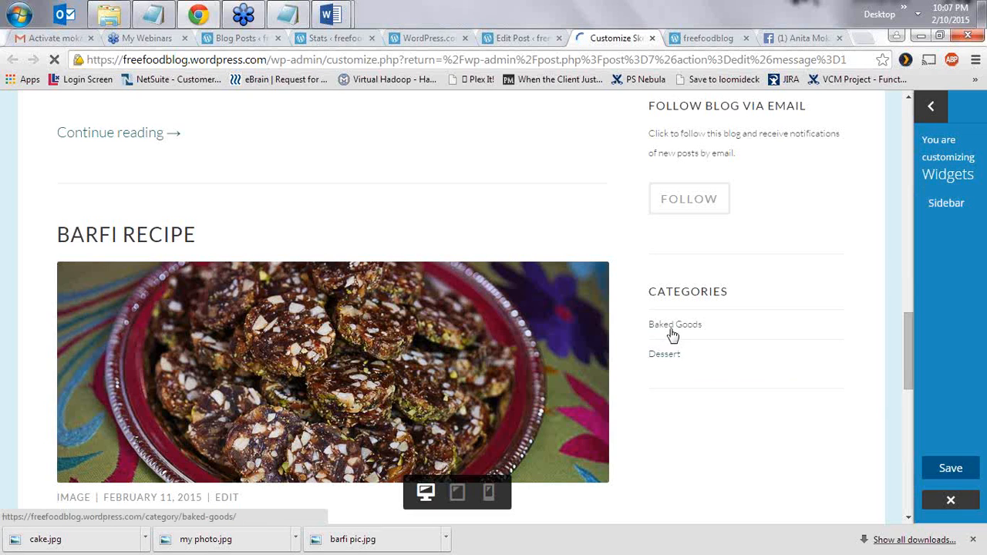
pyautogui.click(671, 332)
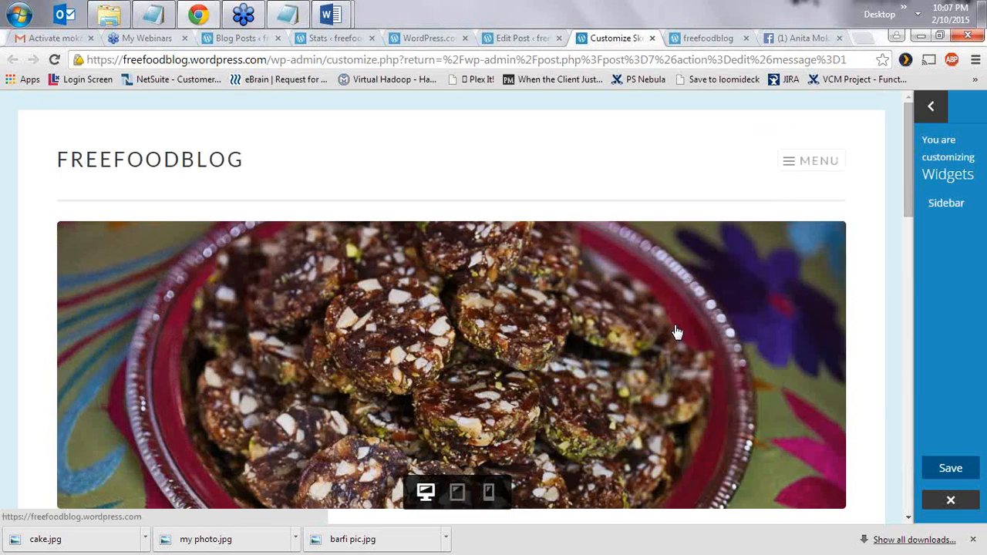
pyautogui.scroll(-8, 675, 381)
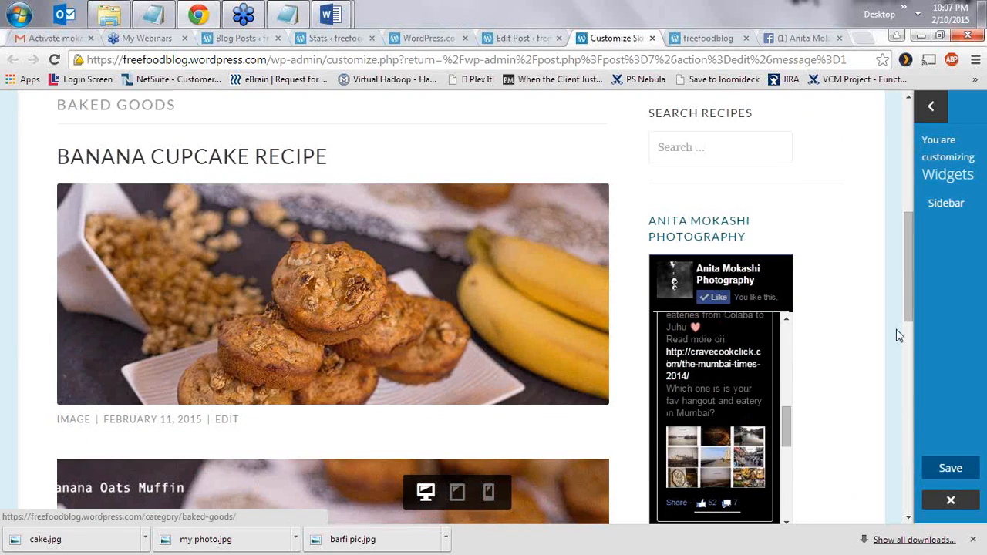
pyautogui.scroll(-5, 898, 335)
pyautogui.scroll(-4, 857, 408)
pyautogui.click(655, 351)
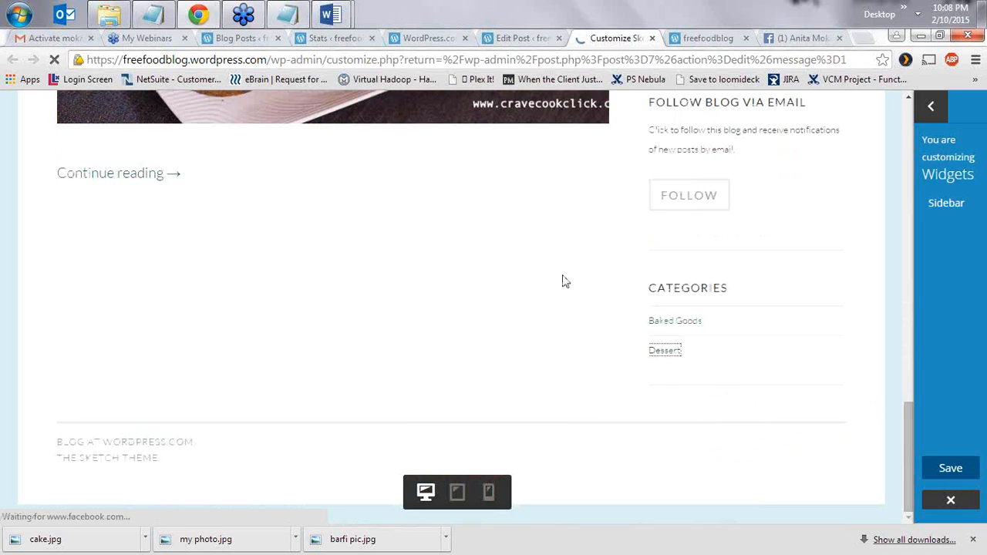
pyautogui.scroll(3, 578, 340)
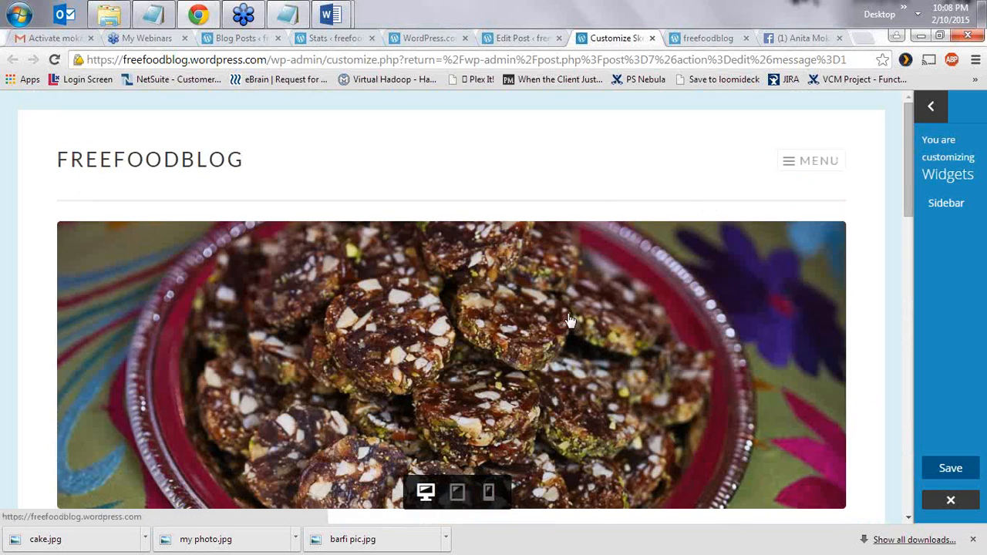
pyautogui.scroll(-7, 570, 327)
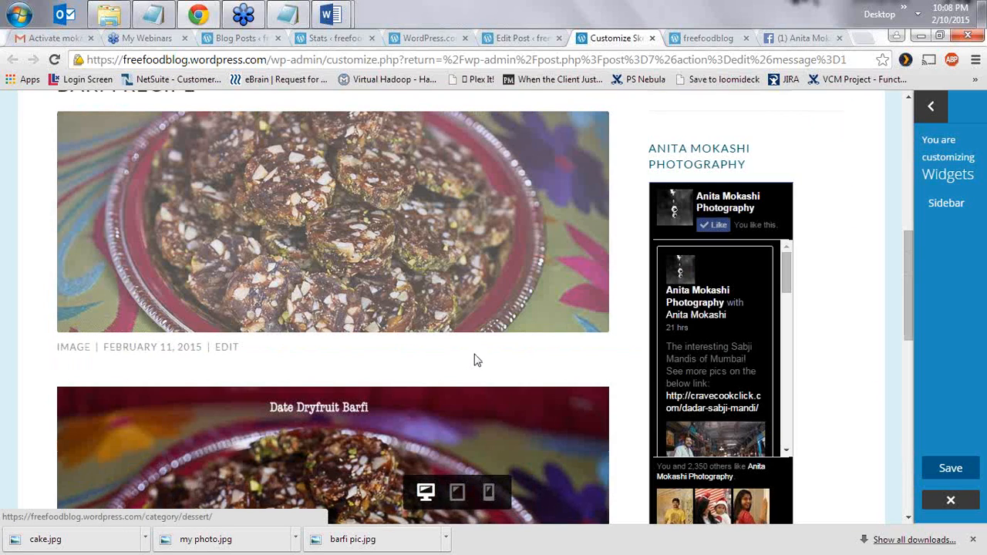
pyautogui.moveTo(907, 322); pyautogui.dragTo(887, 164)
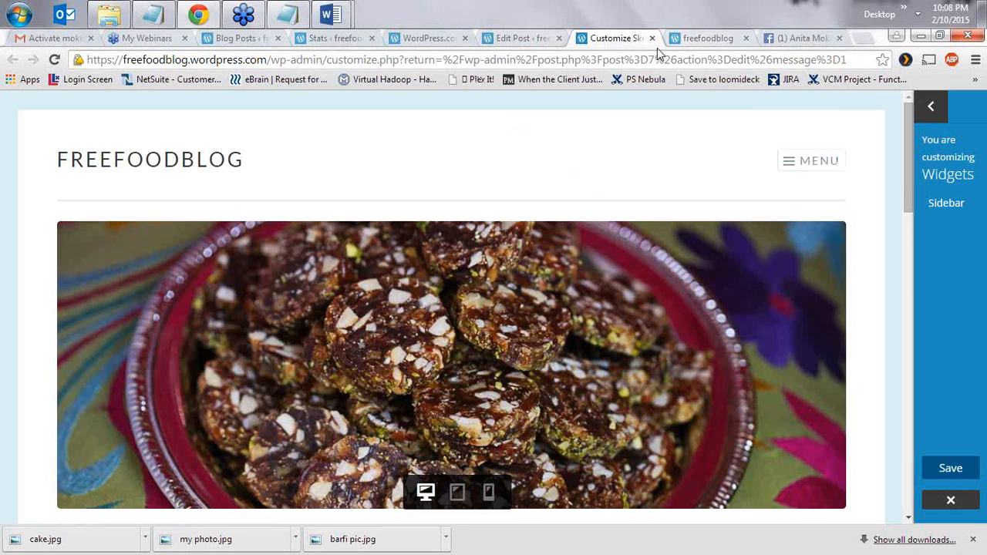
# - Reload the live freefoodblog home page, then go back to the customizer
pyautogui.click(694, 38)
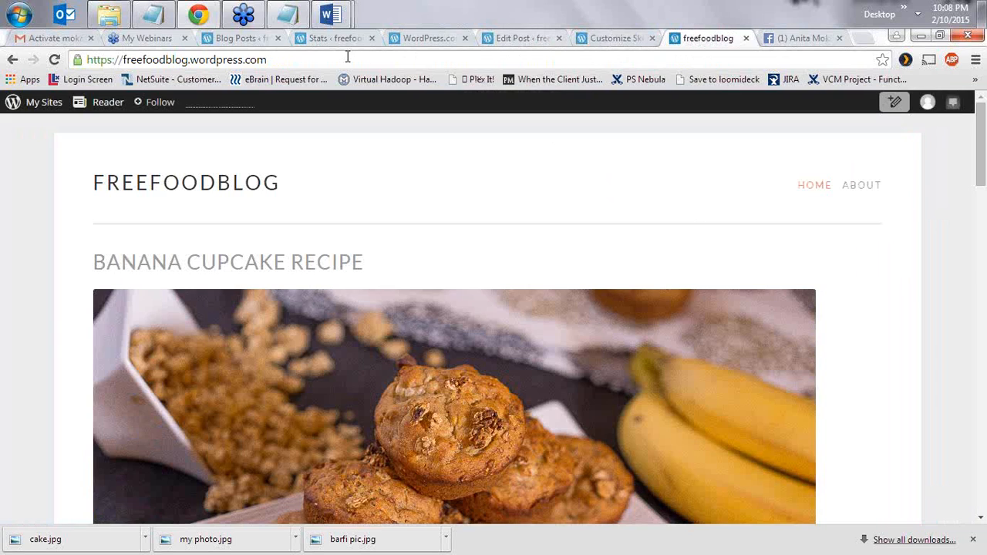
pyautogui.click(348, 59)
pyautogui.press('Return')
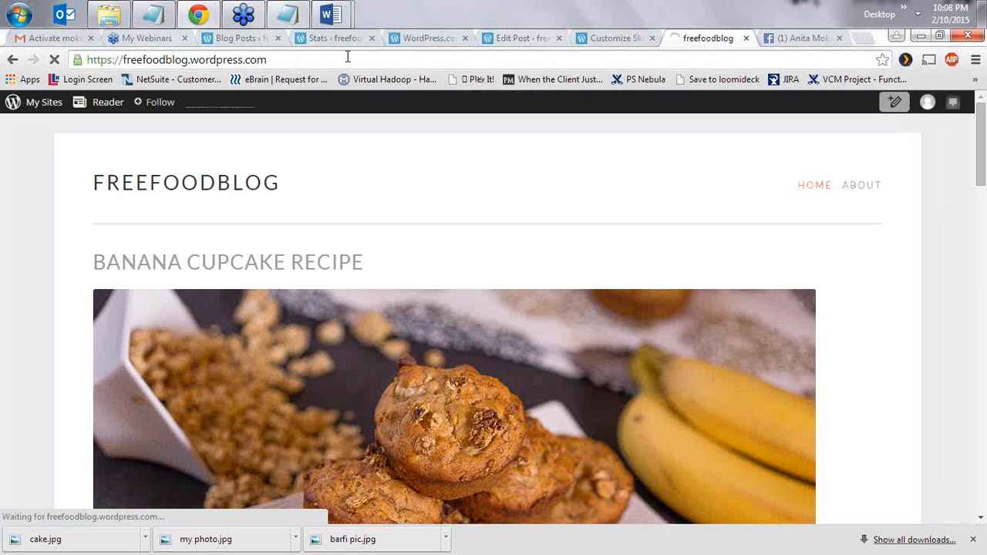
pyautogui.click(613, 38)
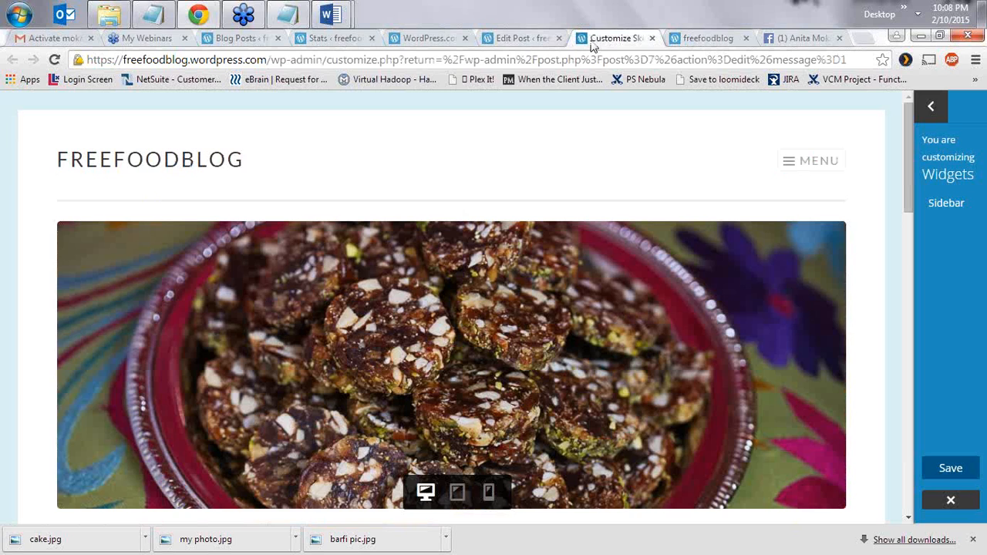
pyautogui.click(683, 40)
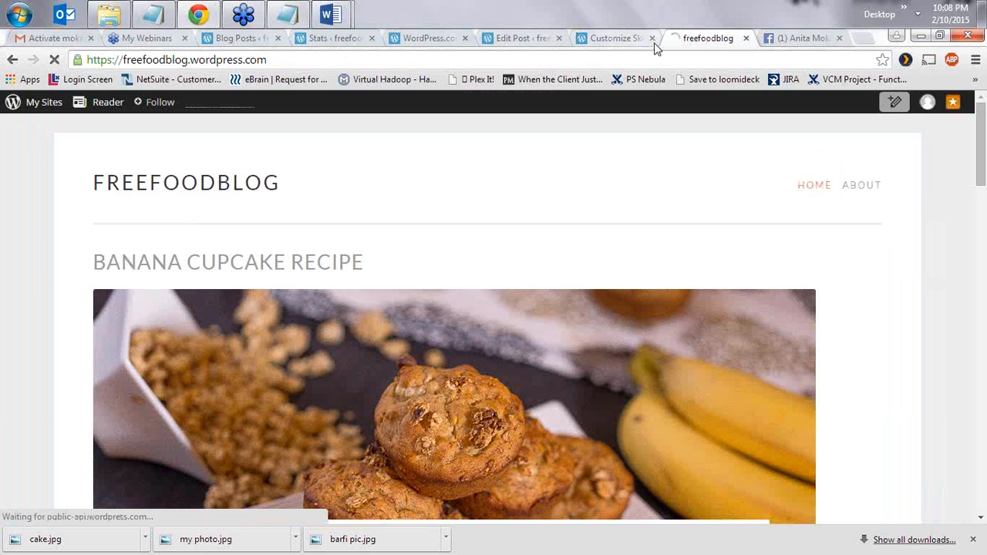
pyautogui.click(301, 60)
pyautogui.click(615, 38)
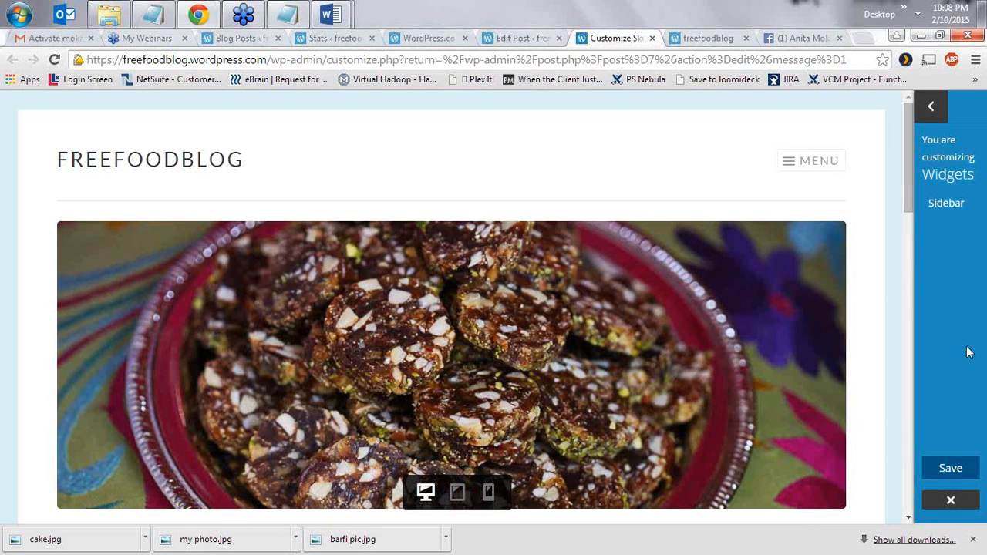
# - Save the sidebar widget changes and reload the live blog to check the widgets
pyautogui.click(948, 467)
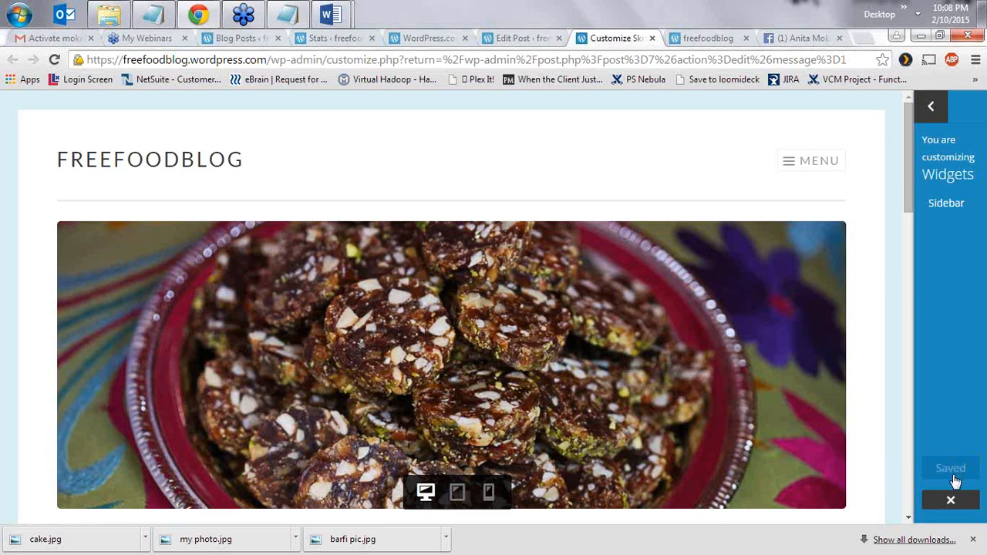
pyautogui.click(704, 39)
pyautogui.moveTo(297, 66); pyautogui.dragTo(89, 54)
pyautogui.press('Return')
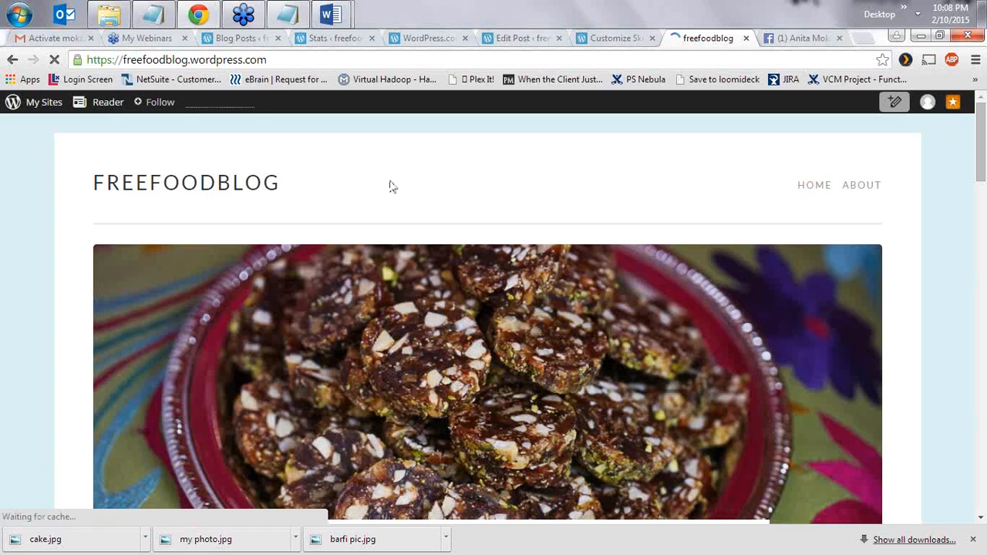
pyautogui.scroll(-8, 370, 203)
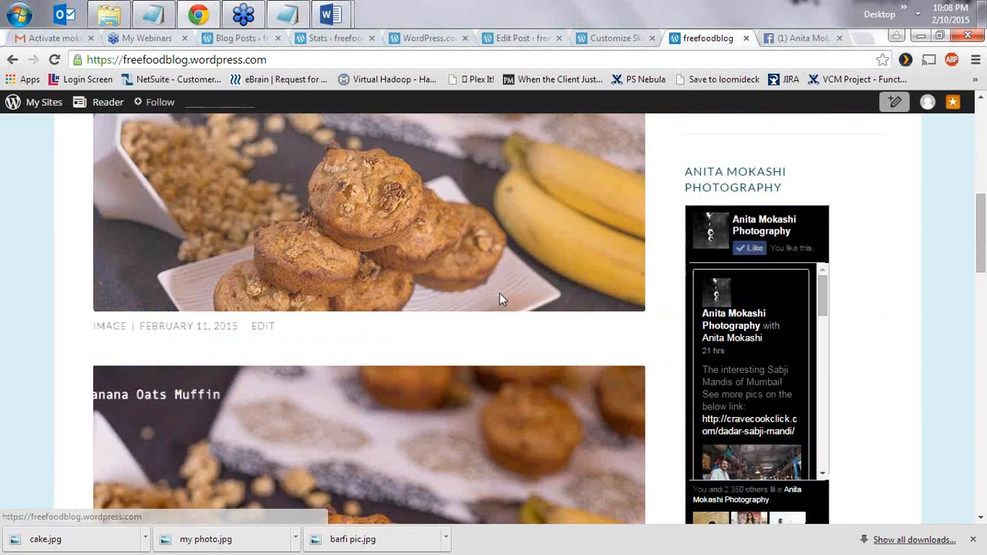
pyautogui.scroll(-4, 499, 300)
pyautogui.scroll(-1, 871, 404)
pyautogui.scroll(15, 859, 374)
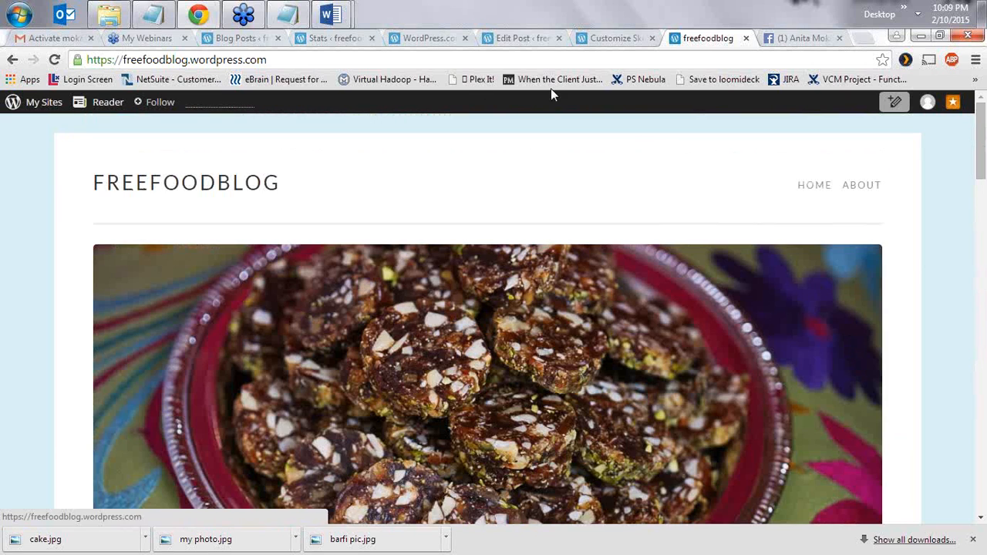
pyautogui.click(527, 40)
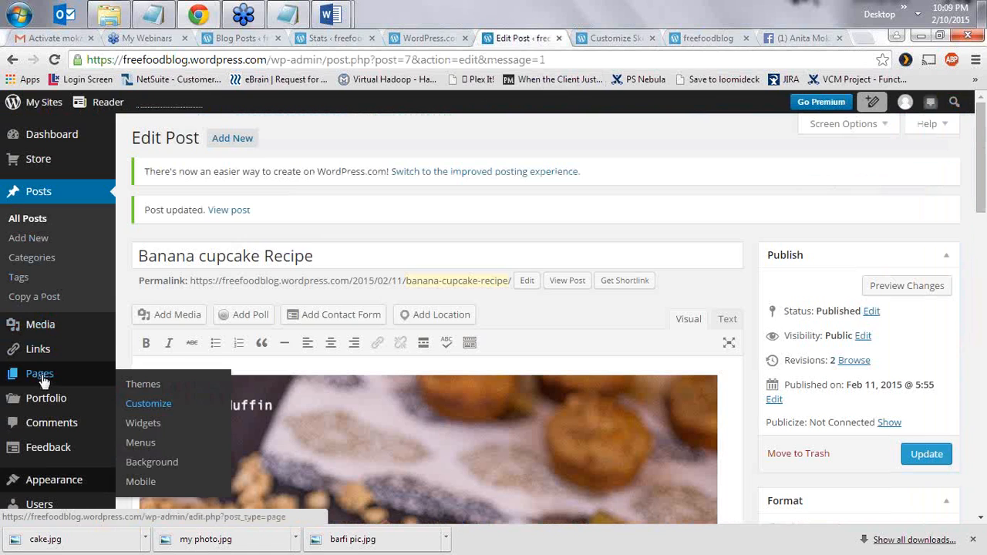
# - Open the About page for editing from the pages list
pyautogui.moveTo(44, 381)
pyautogui.click(145, 378)
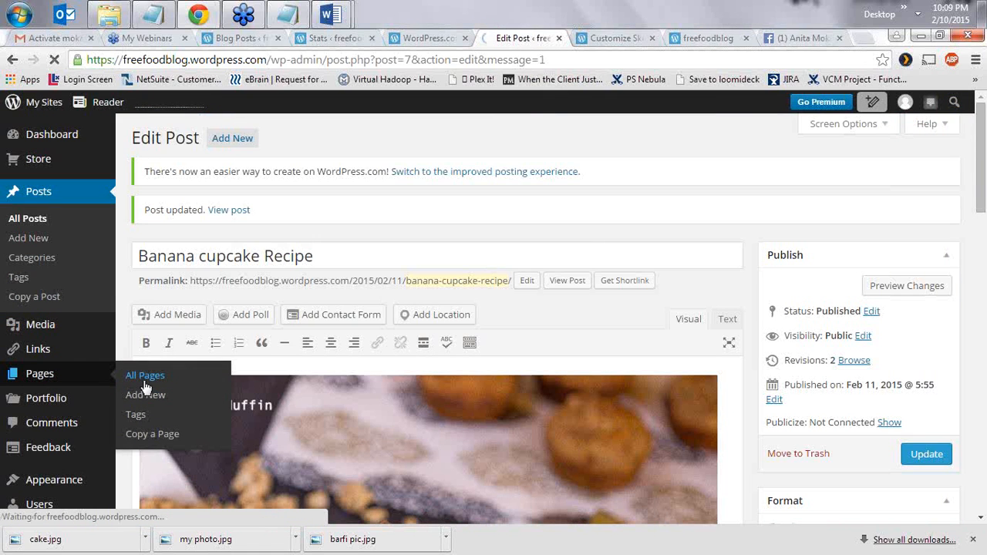
pyautogui.click(703, 40)
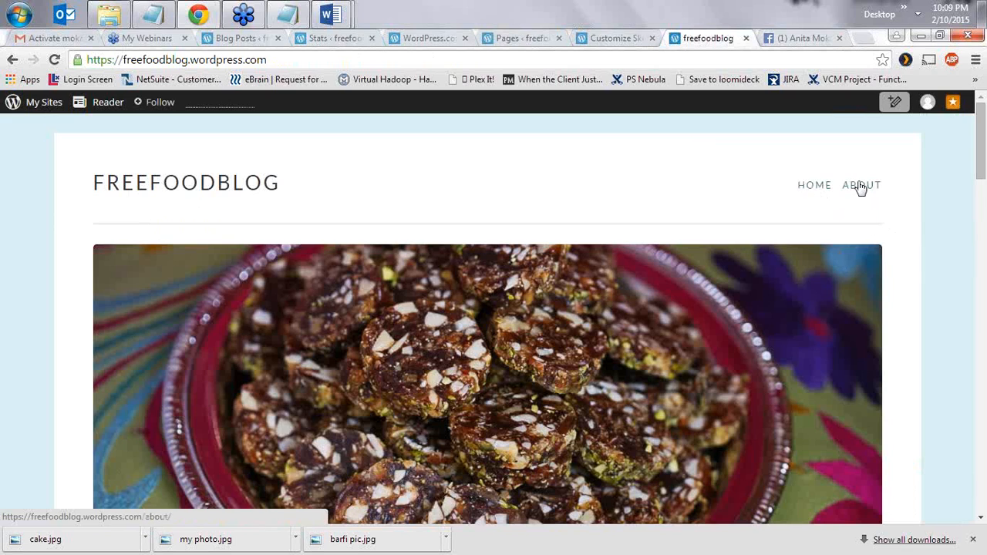
pyautogui.click(520, 37)
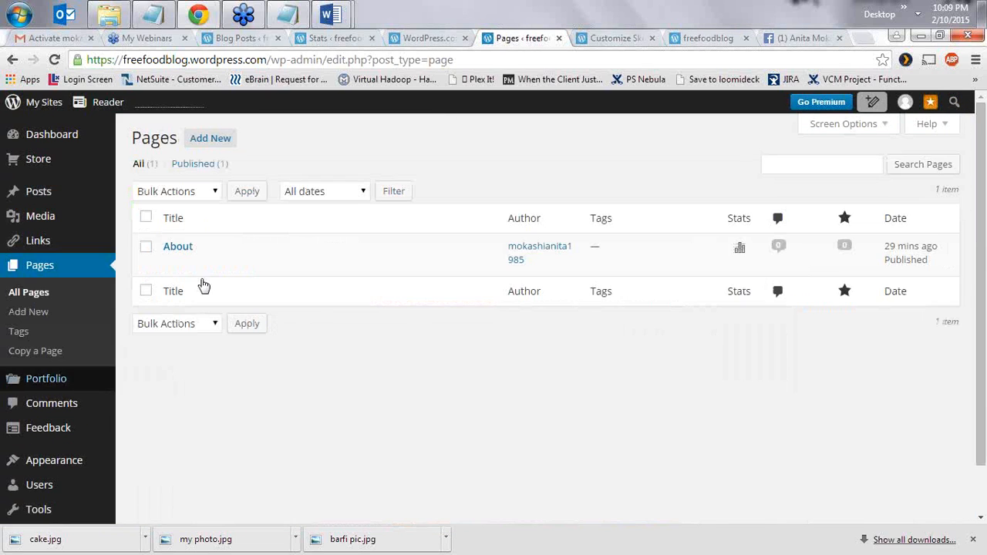
pyautogui.click(172, 266)
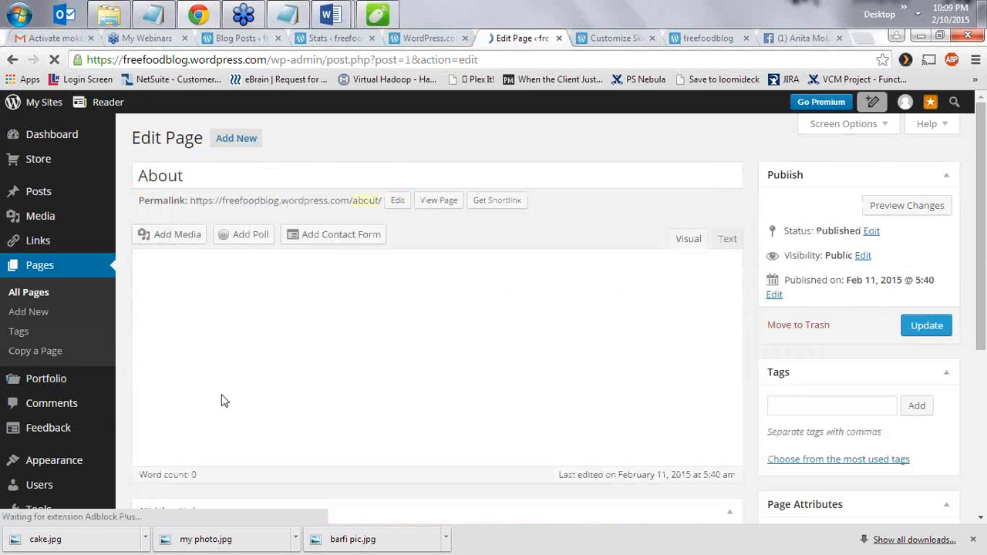
# - Retitle the About page to 'I am' followed by the author's first name
pyautogui.click(187, 185)
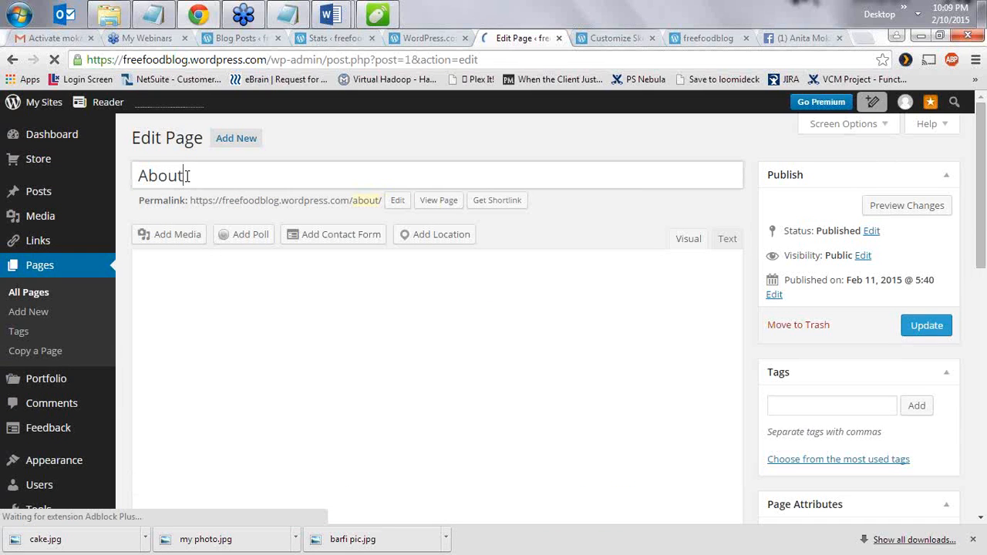
pyautogui.moveTo(223, 184); pyautogui.dragTo(128, 176)
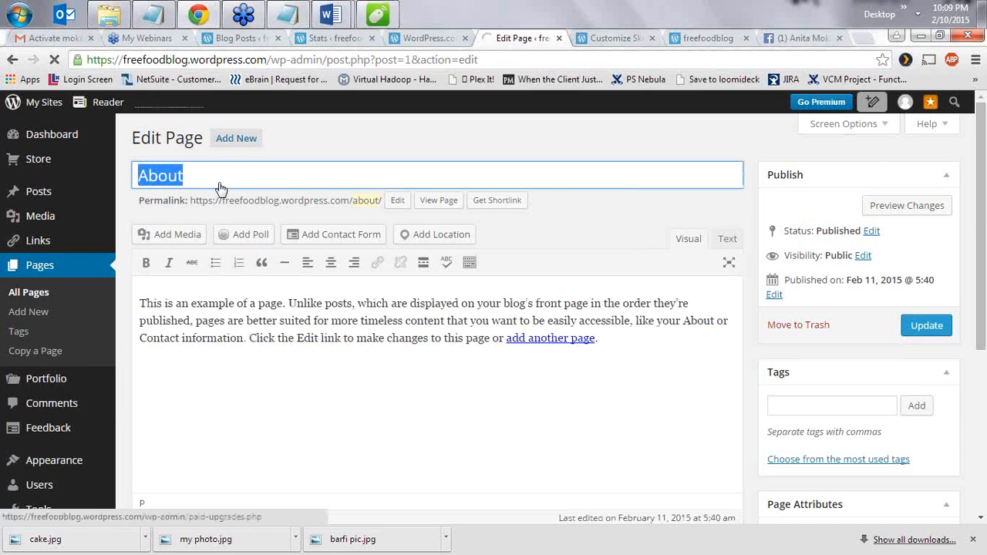
pyautogui.click(227, 181)
pyautogui.scroll(-4, 228, 184)
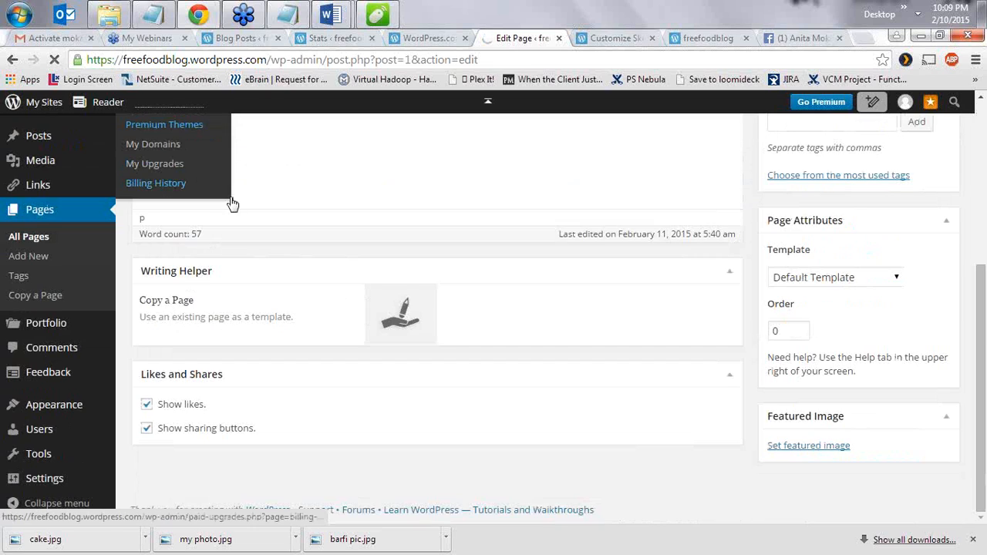
pyautogui.scroll(4, 327, 186)
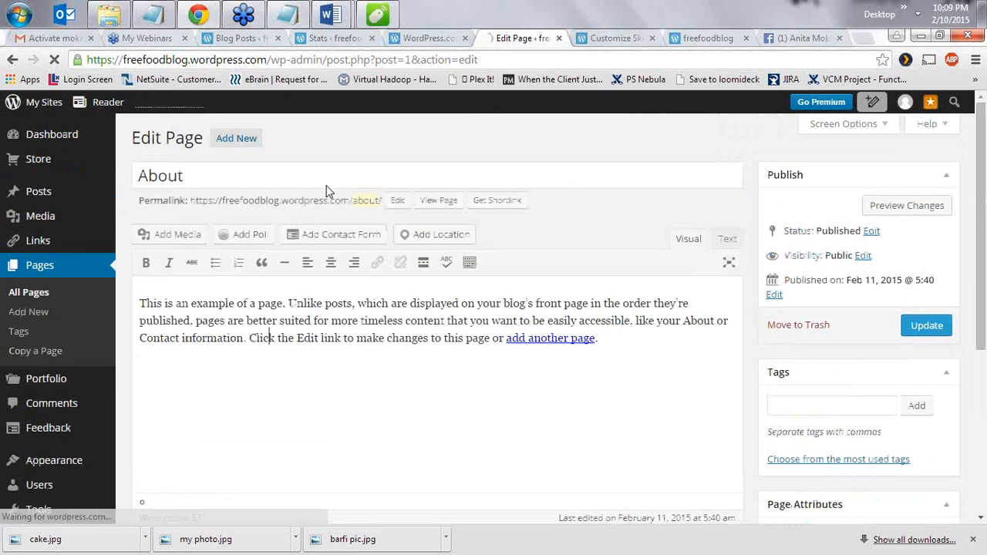
pyautogui.moveTo(213, 175); pyautogui.dragTo(66, 191)
pyautogui.write('I am Anita')
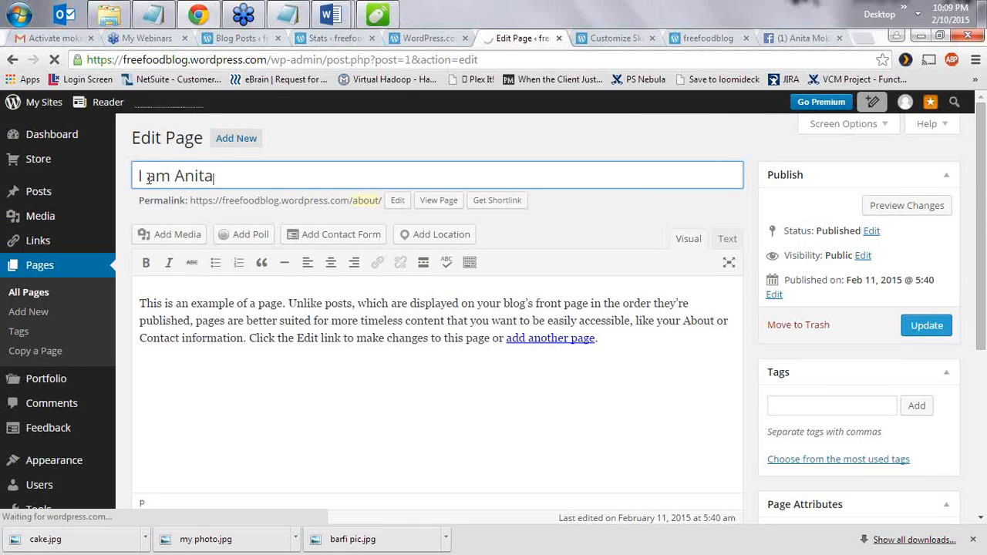
pyautogui.click(187, 235)
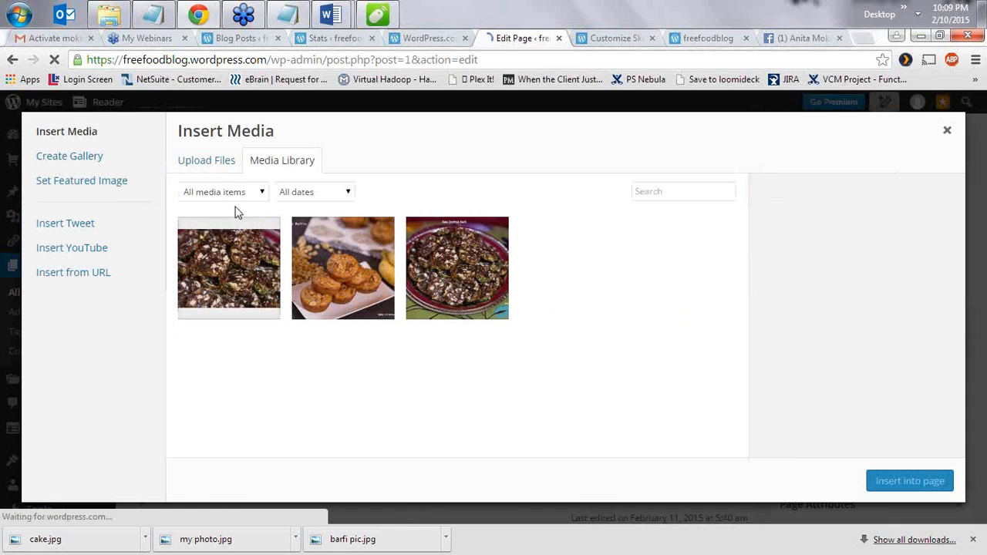
# - Upload my photo.jpg from the ccc folder to the media library
pyautogui.click(220, 161)
pyautogui.click(580, 336)
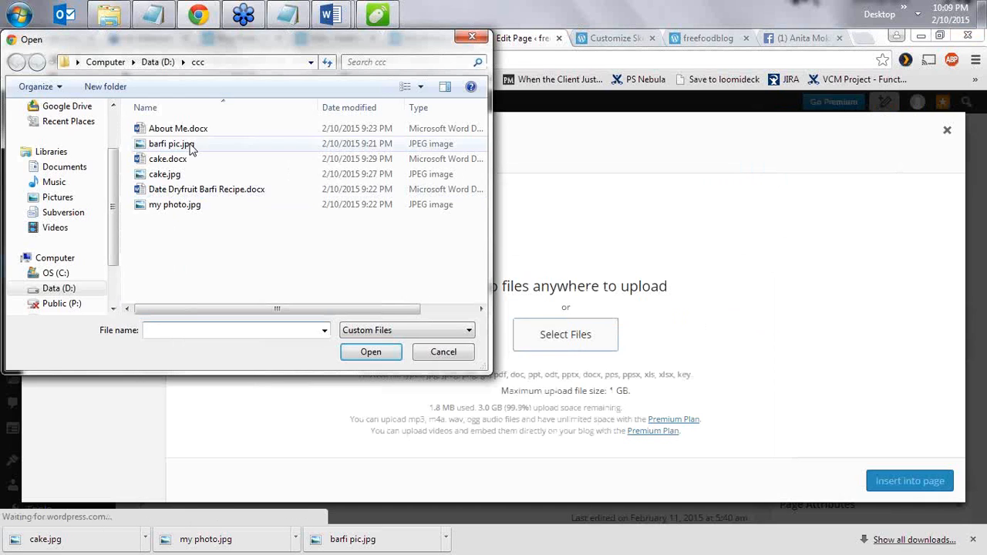
pyautogui.click(194, 205)
pyautogui.click(384, 351)
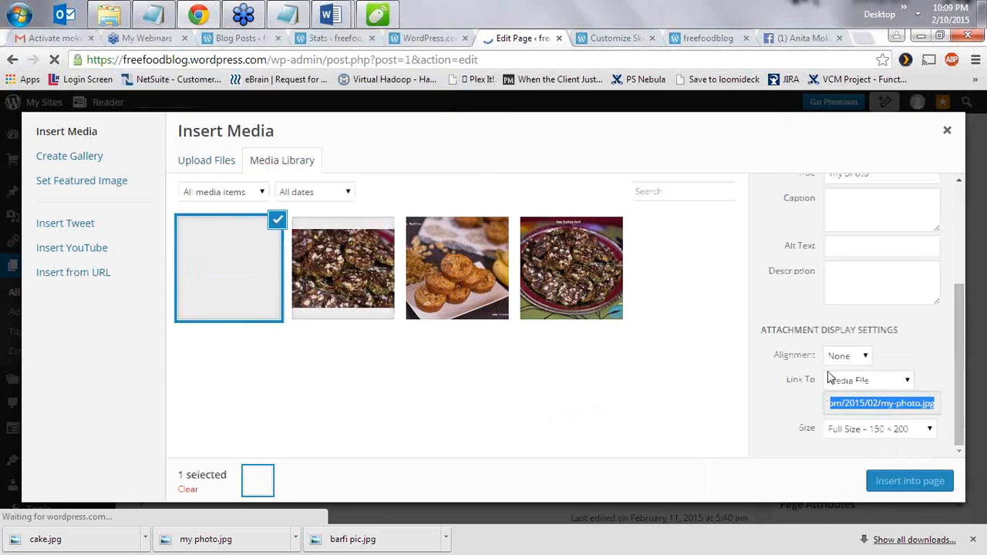
# - Retitle the photo, set its size to Thumbnail 113 × 150, and insert it into the page
pyautogui.moveTo(870, 364); pyautogui.dragTo(807, 370)
pyautogui.write('Anita Mokashi')
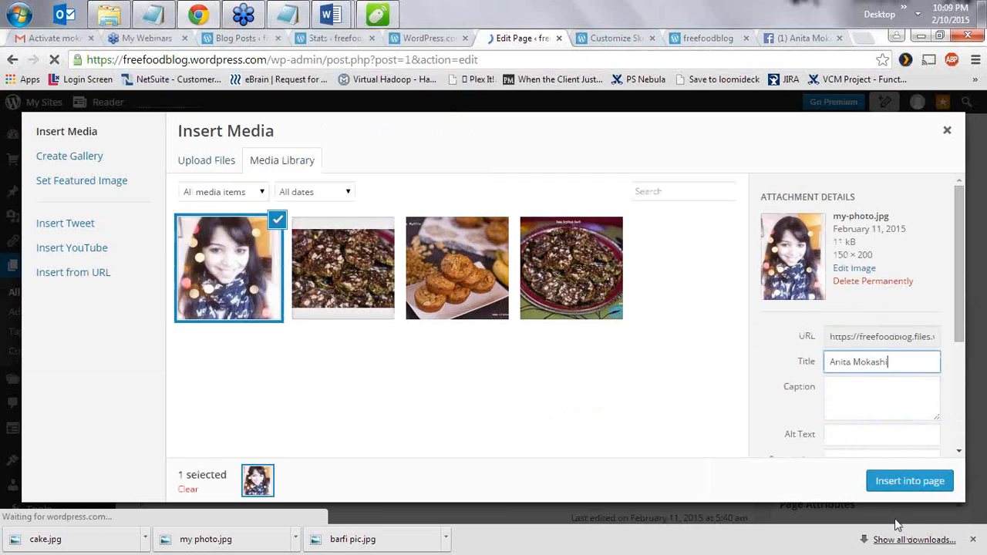
pyautogui.click(863, 434)
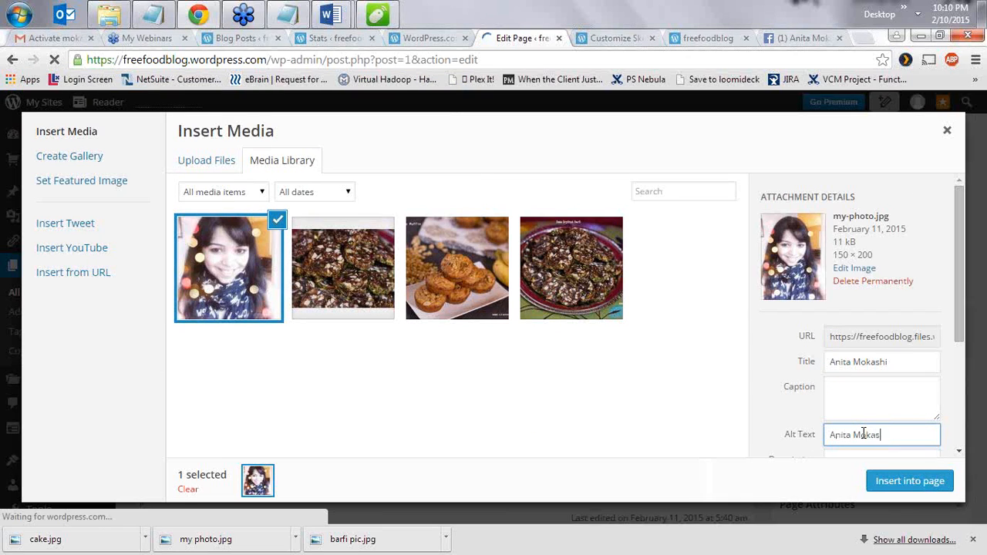
pyautogui.scroll(-3, 901, 388)
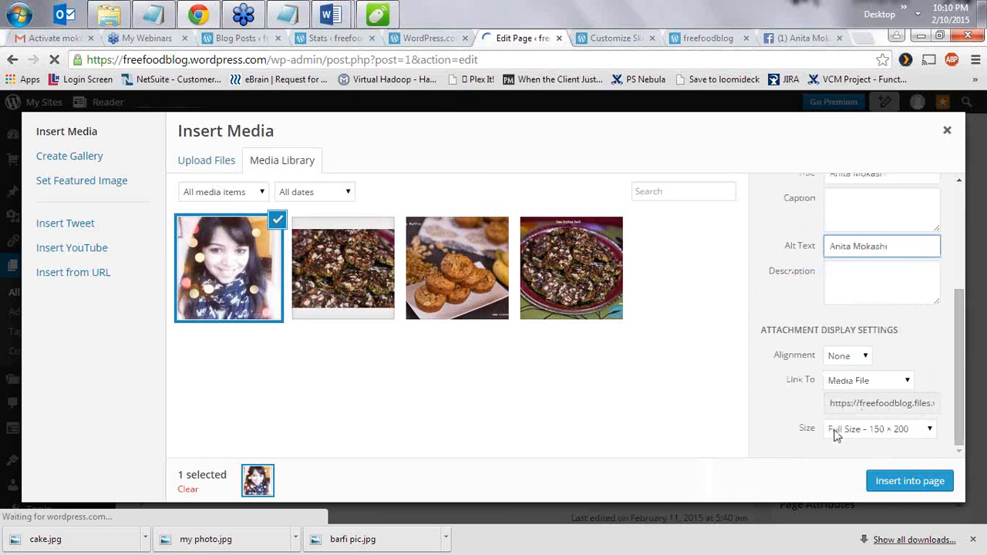
pyautogui.click(881, 437)
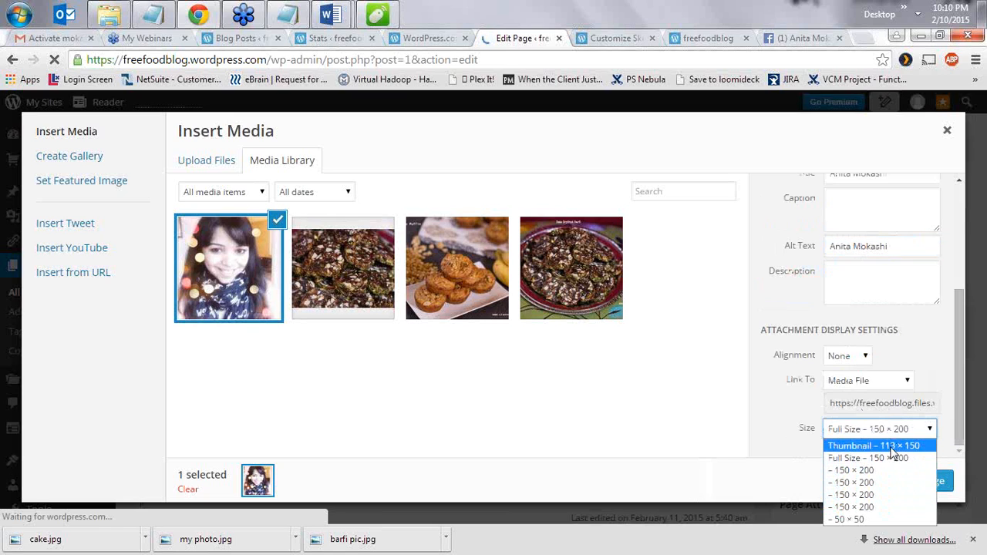
pyautogui.click(929, 445)
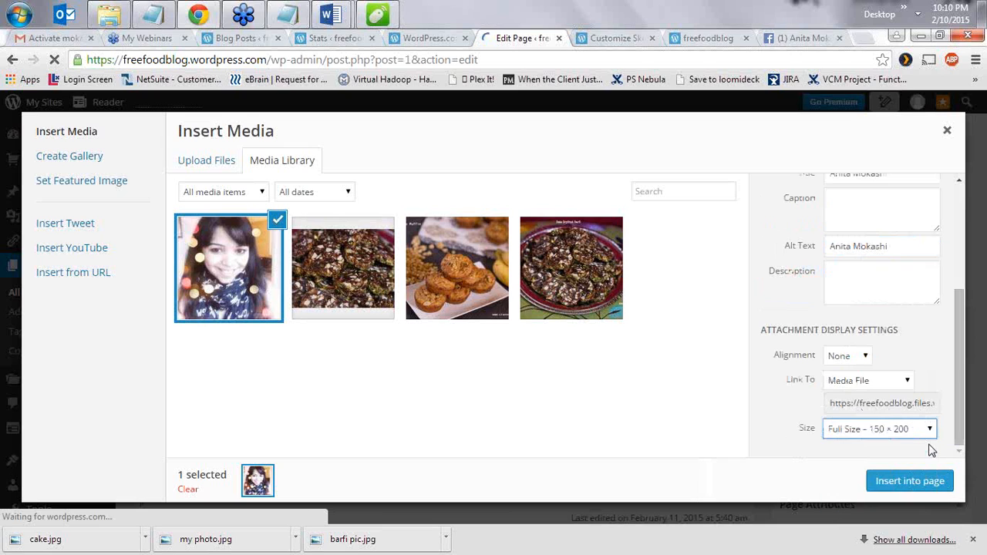
pyautogui.click(921, 486)
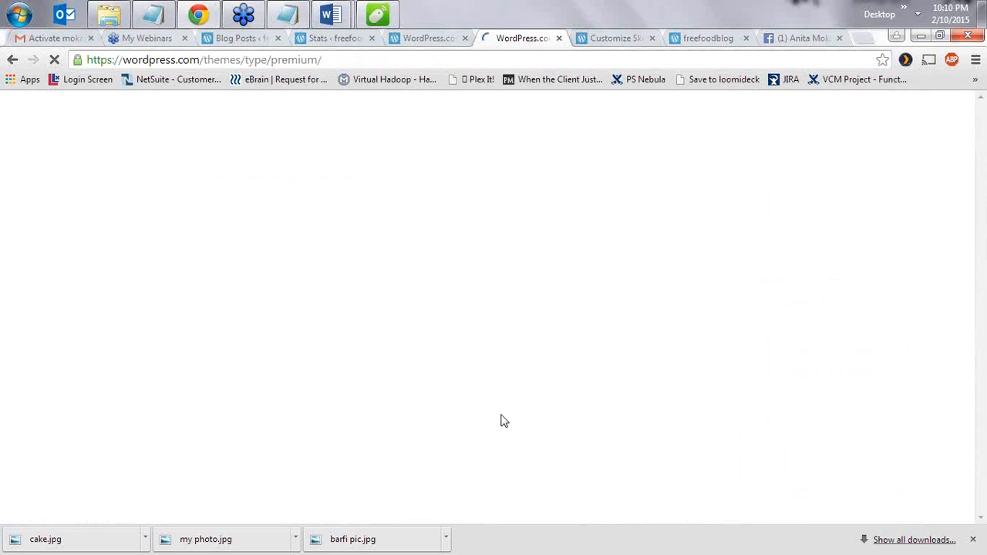
# - Navigate back from the premium themes page to the Edit Page screen
pyautogui.click(443, 45)
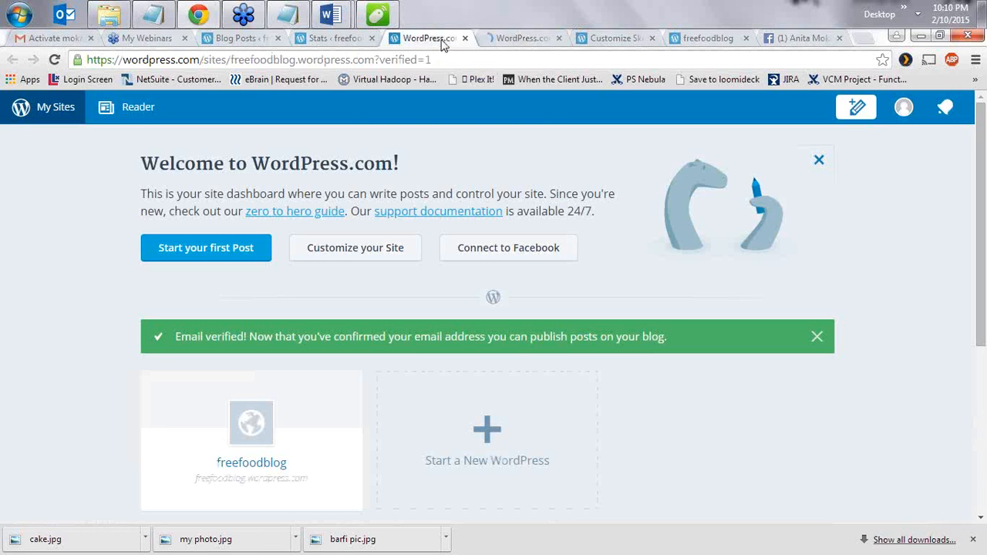
pyautogui.click(511, 40)
pyautogui.click(13, 61)
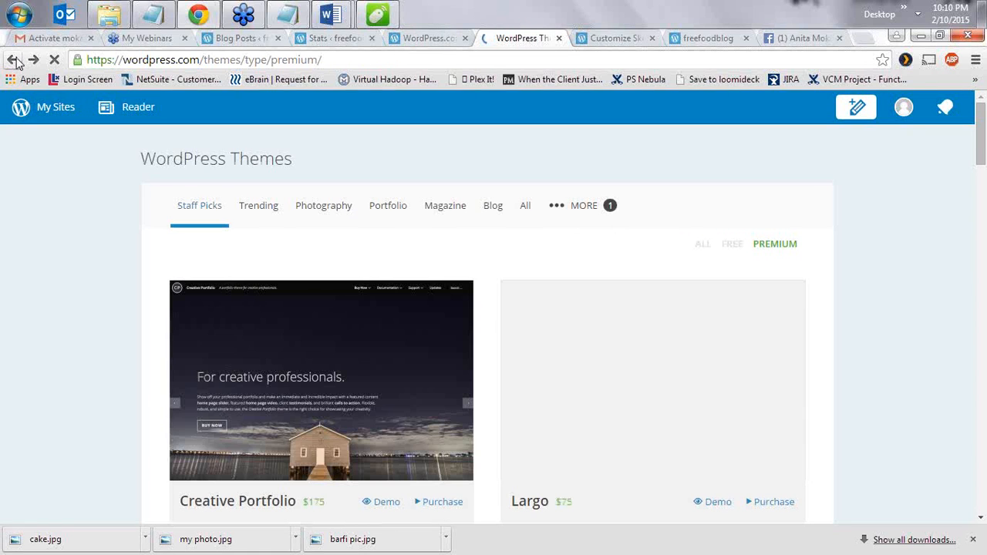
pyautogui.click(16, 59)
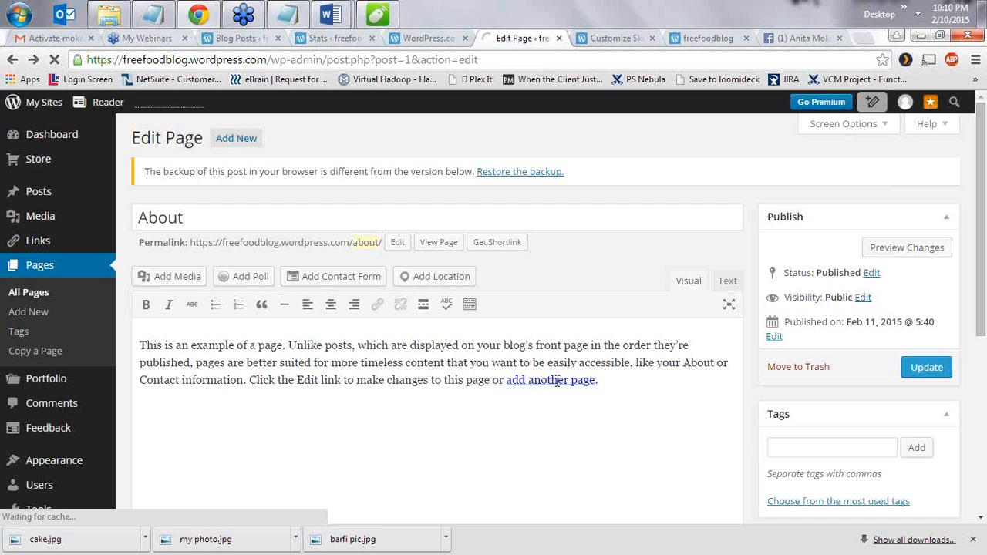
# - Delete the sample paragraph and retype the page title
pyautogui.moveTo(140, 345); pyautogui.dragTo(621, 401)
pyautogui.press('Delete')
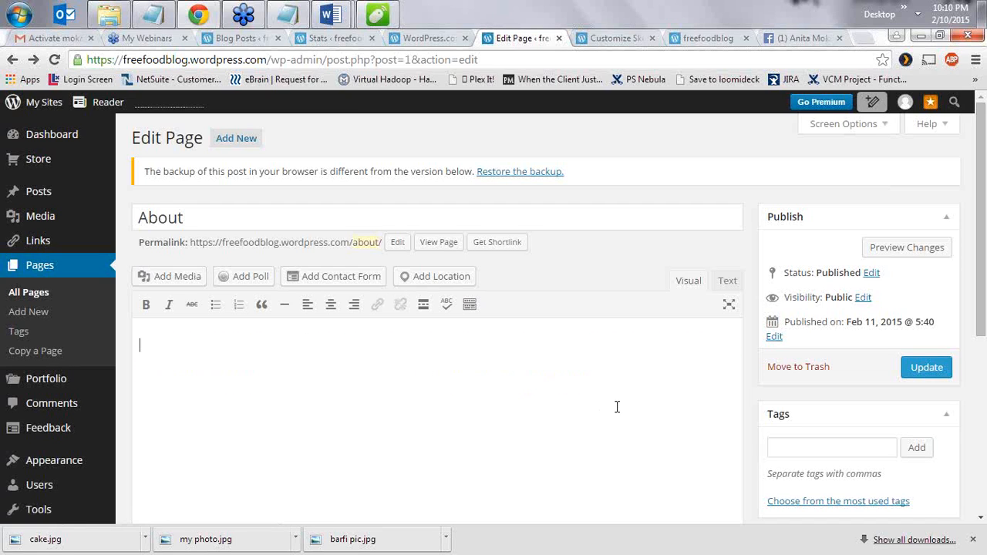
pyautogui.click(185, 217)
pyautogui.moveTo(121, 219)
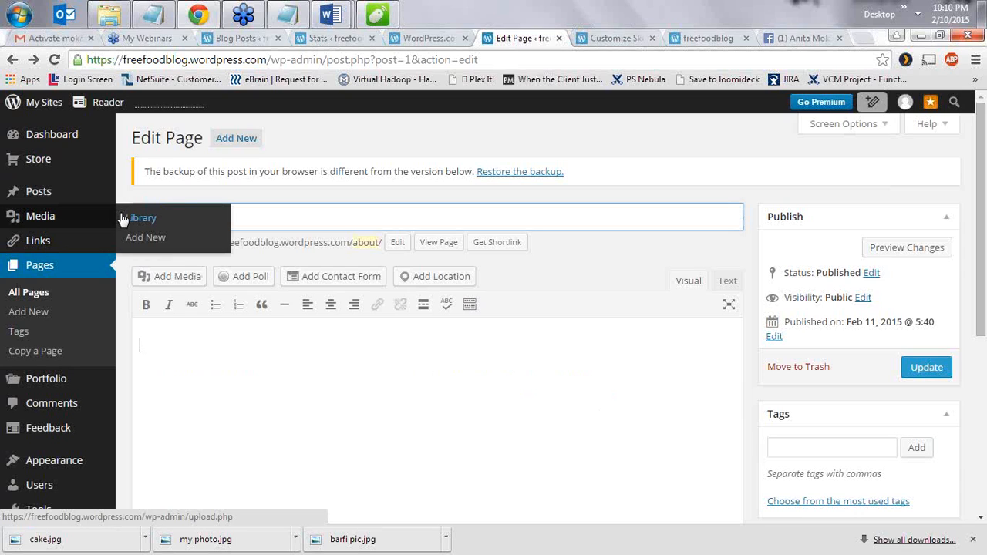
pyautogui.write('A')
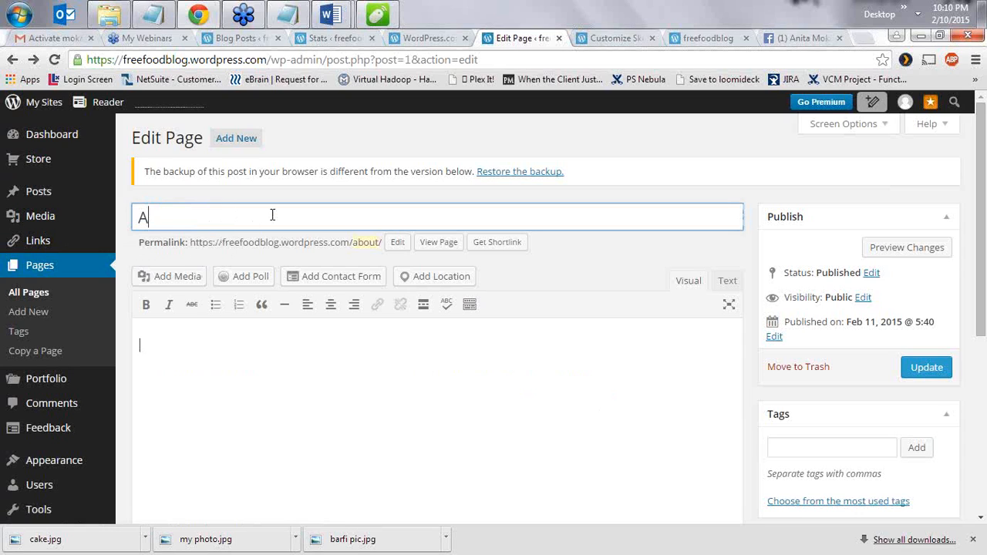
pyautogui.write(' am Anita')
# - Insert my-photo.jpg into the page body and centre it
pyautogui.click(411, 395)
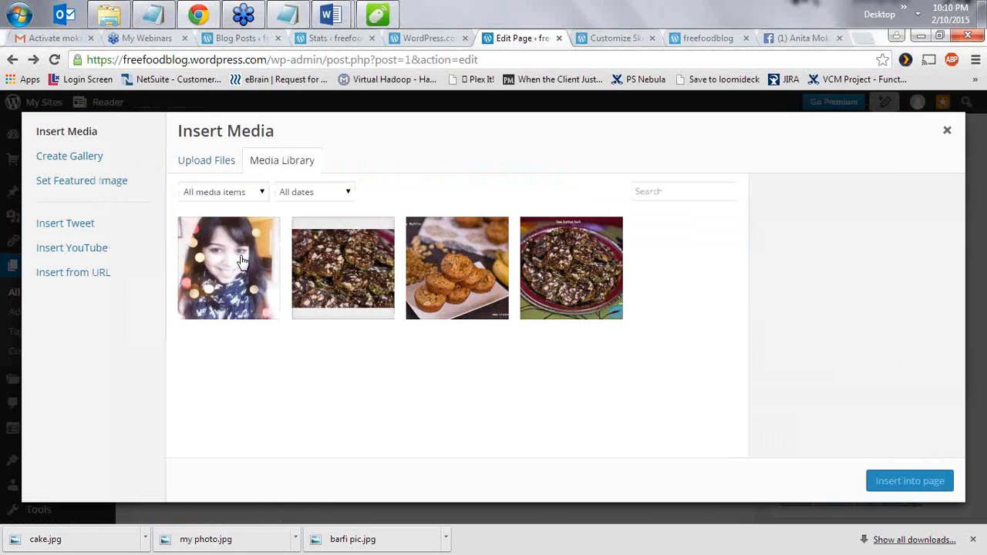
pyautogui.click(241, 263)
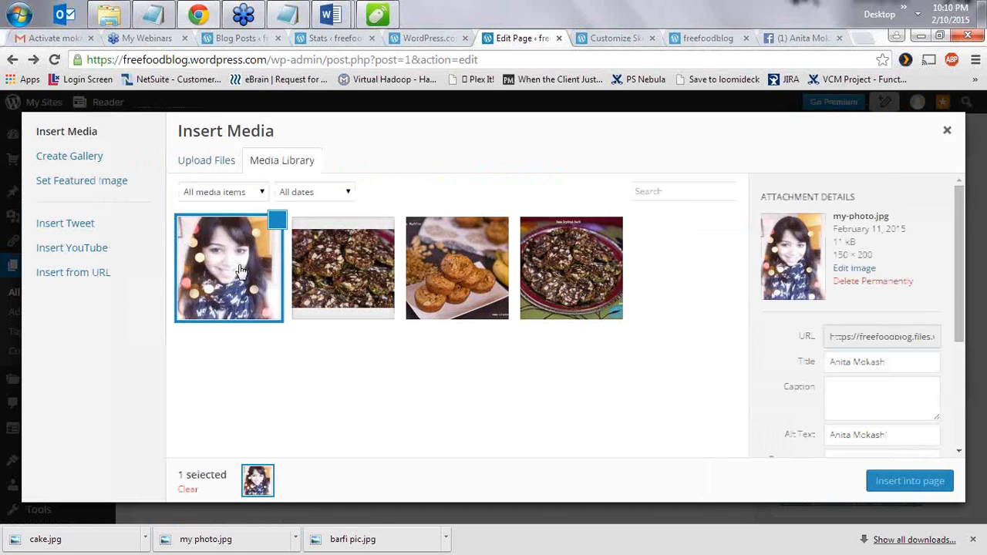
pyautogui.click(908, 480)
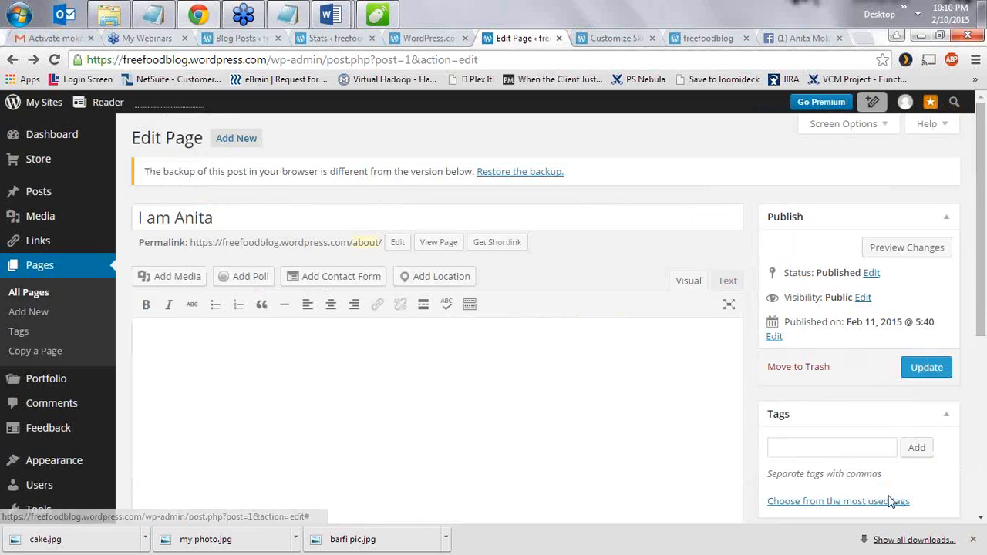
pyautogui.click(166, 378)
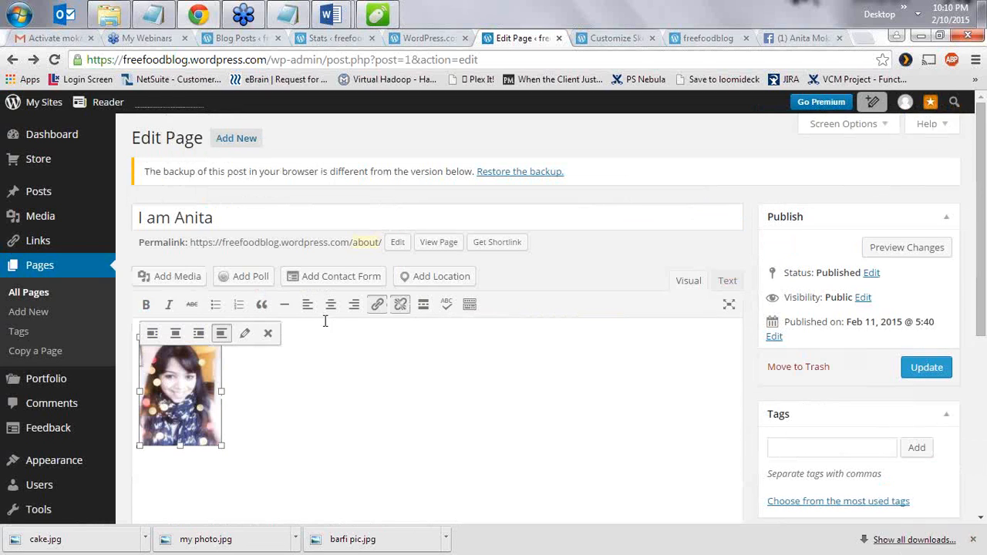
pyautogui.click(330, 304)
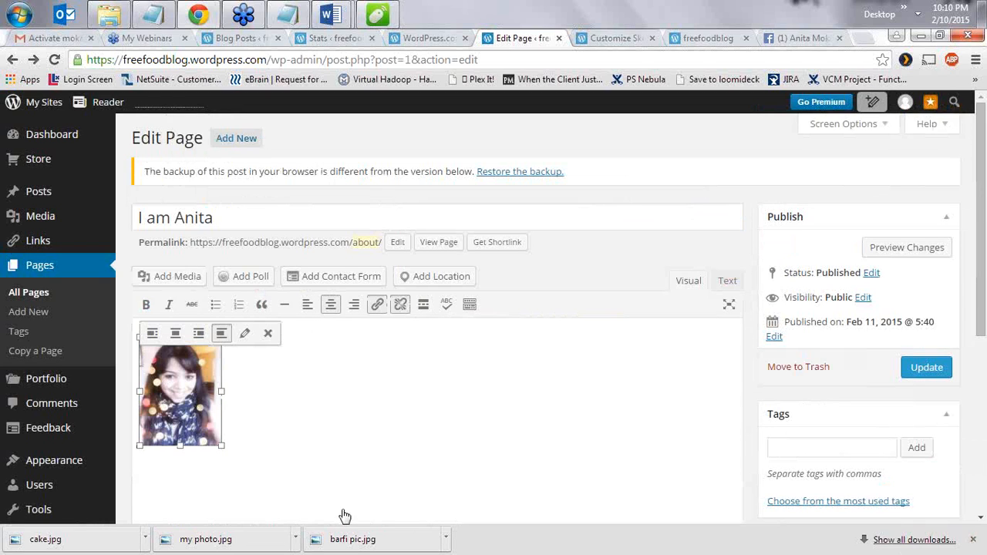
pyautogui.click(542, 464)
pyautogui.scroll(-1, 241, 403)
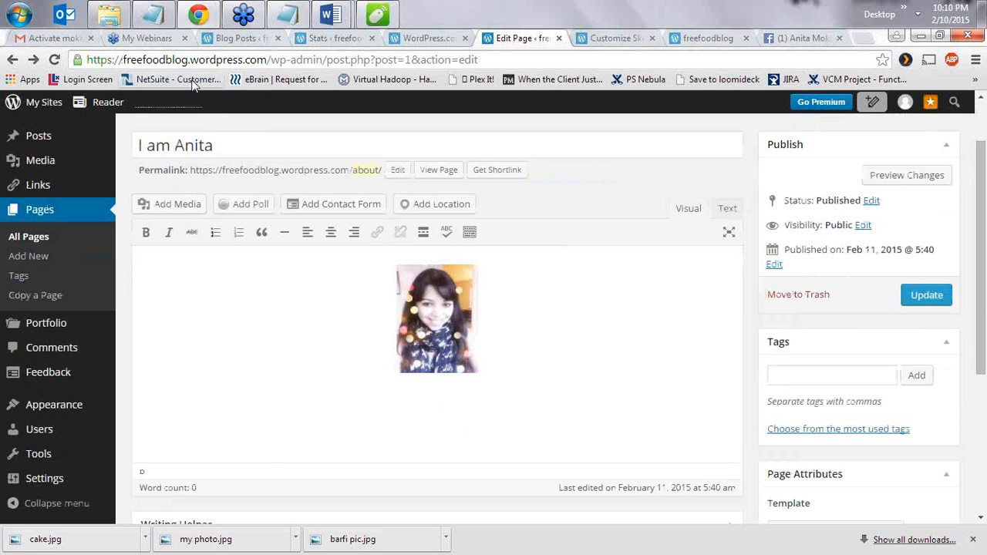
pyautogui.click(111, 23)
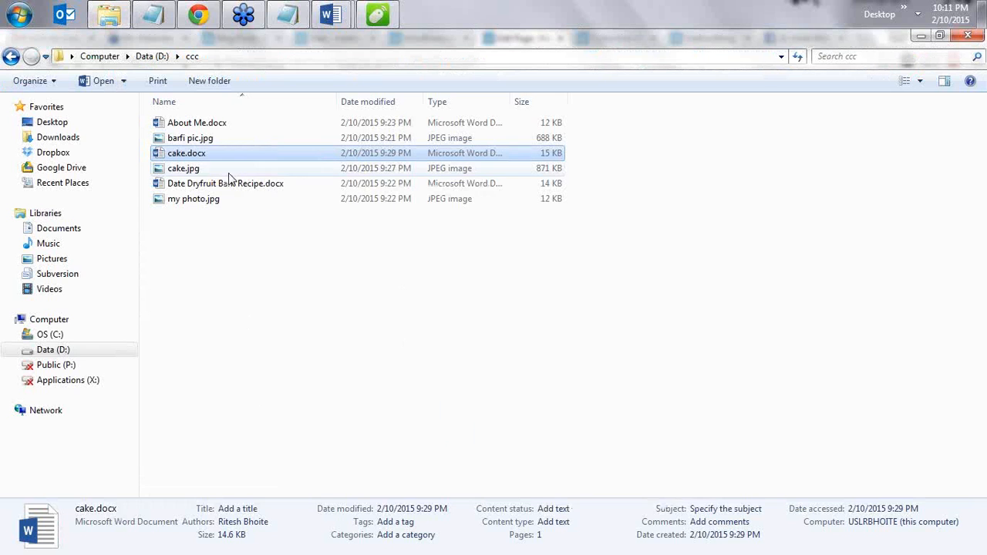
# - Open About Me.docx in Word and select its whole introduction text
pyautogui.click(233, 126)
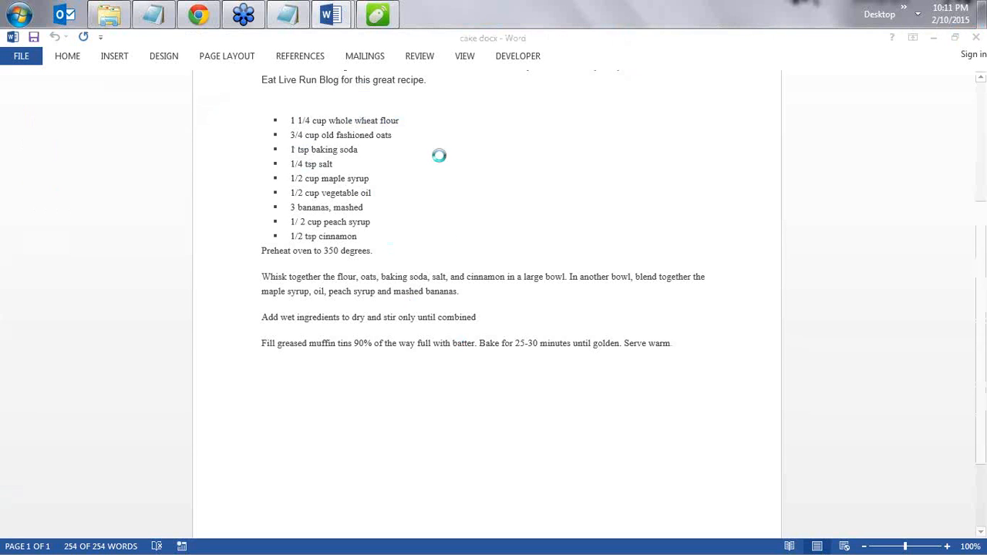
pyautogui.moveTo(262, 202); pyautogui.dragTo(702, 399)
pyautogui.hotkey('ctrl', 'c')
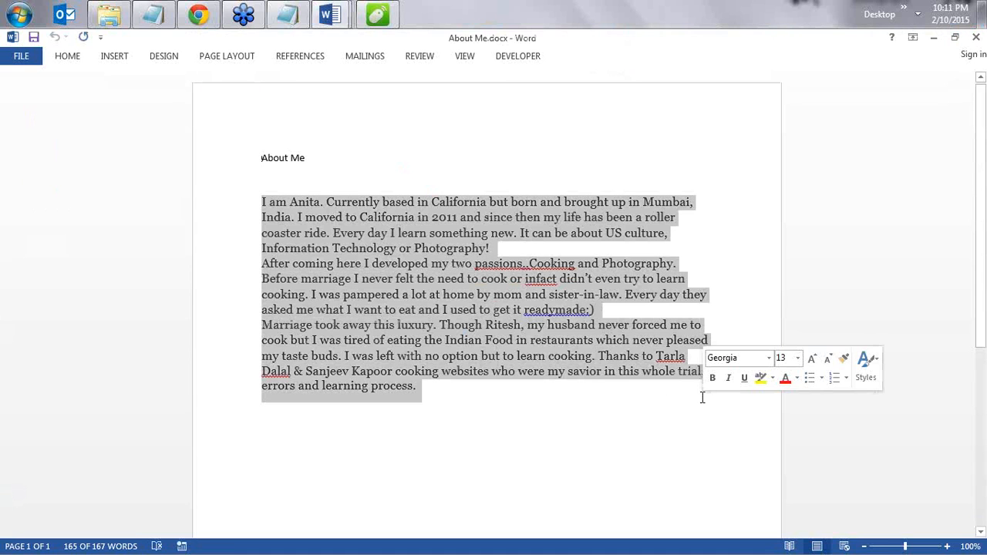
# - Paste the copied introduction text below the photo on the page
pyautogui.click(204, 15)
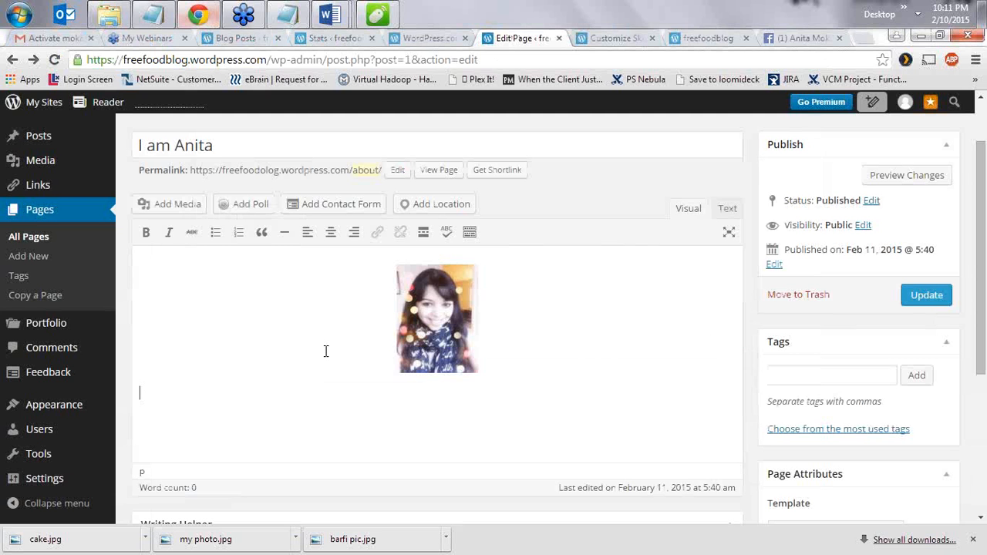
pyautogui.click(306, 428)
pyautogui.hotkey('ctrl', 'v')
pyautogui.scroll(-1, 542, 319)
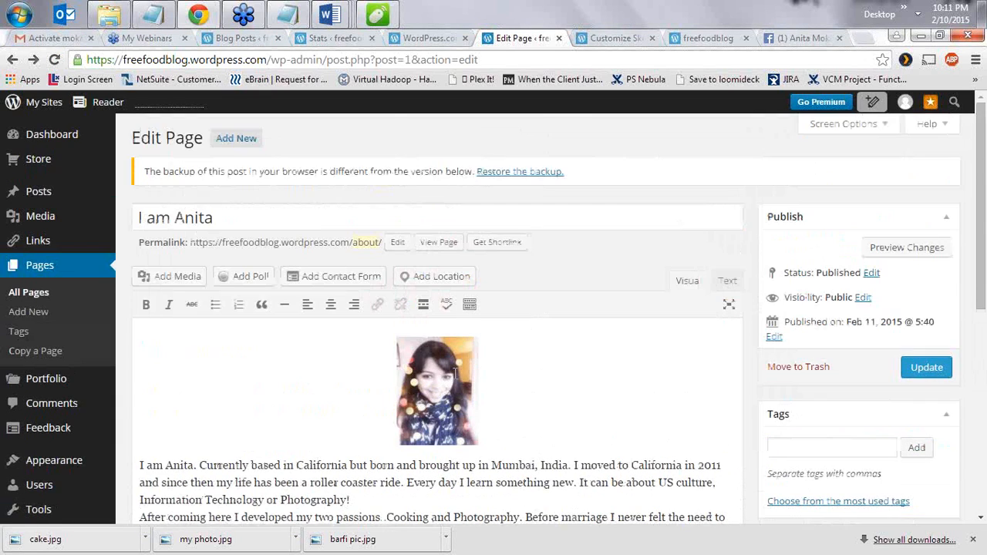
pyautogui.scroll(-4, 212, 339)
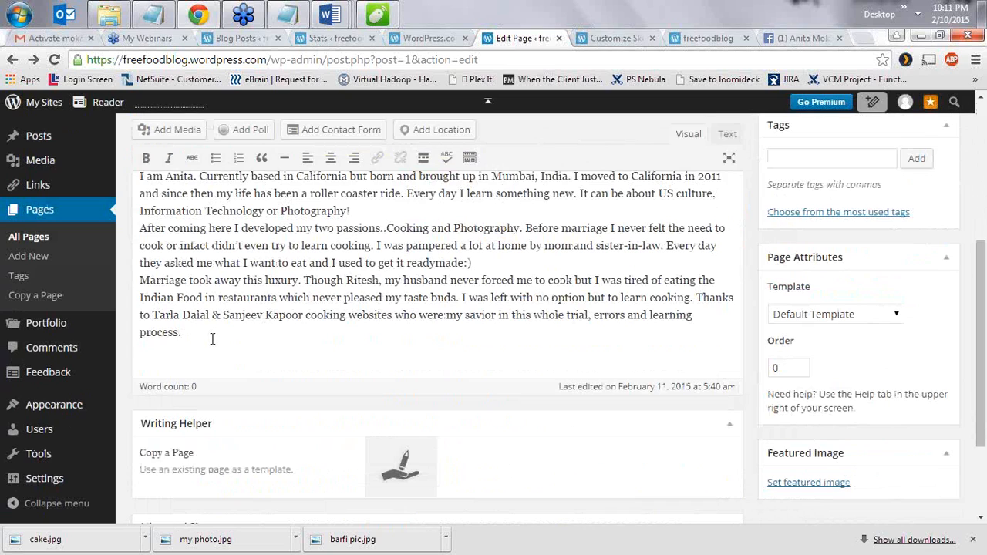
# - Add a contact form to the page and preview the changes
pyautogui.click(361, 144)
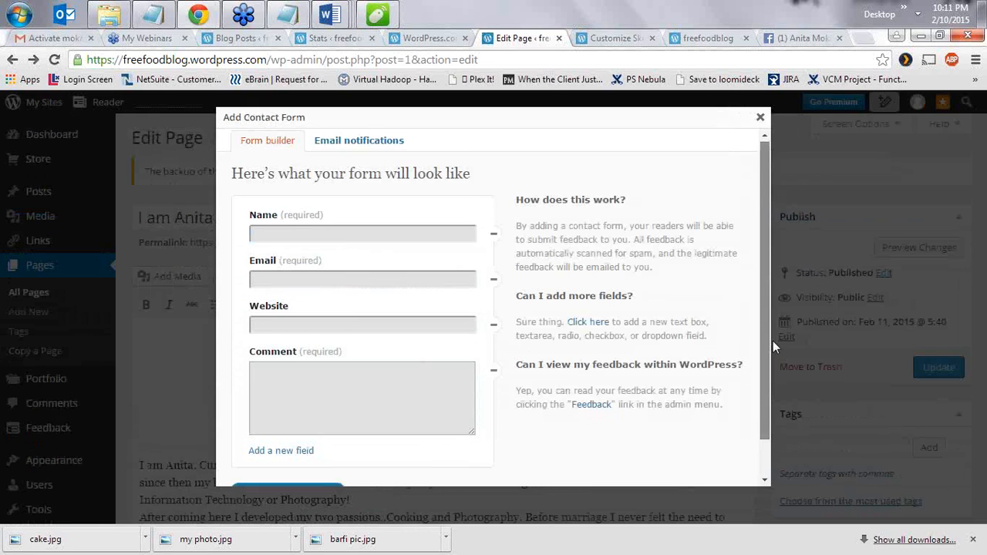
pyautogui.scroll(-2, 772, 341)
pyautogui.click(277, 451)
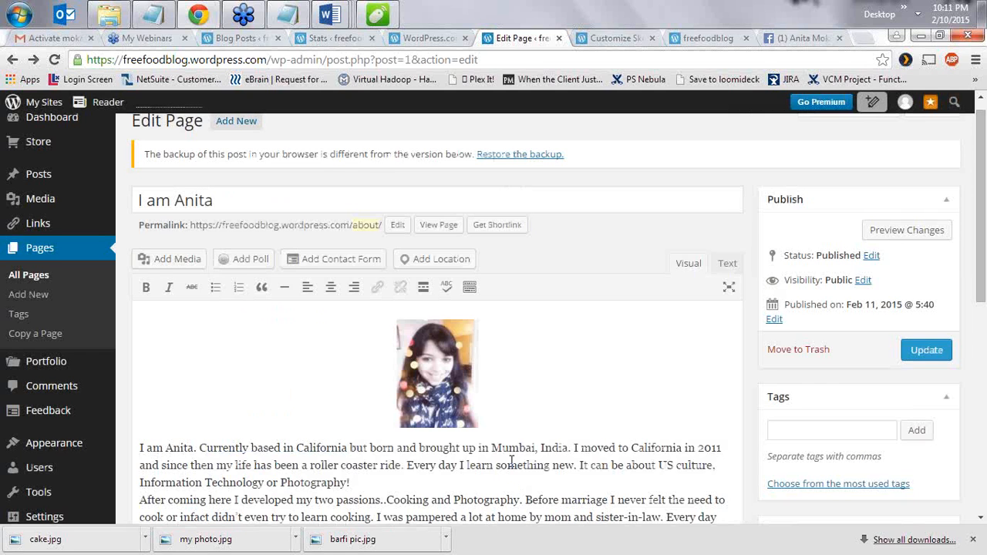
pyautogui.scroll(-5, 508, 447)
pyautogui.scroll(5, 558, 331)
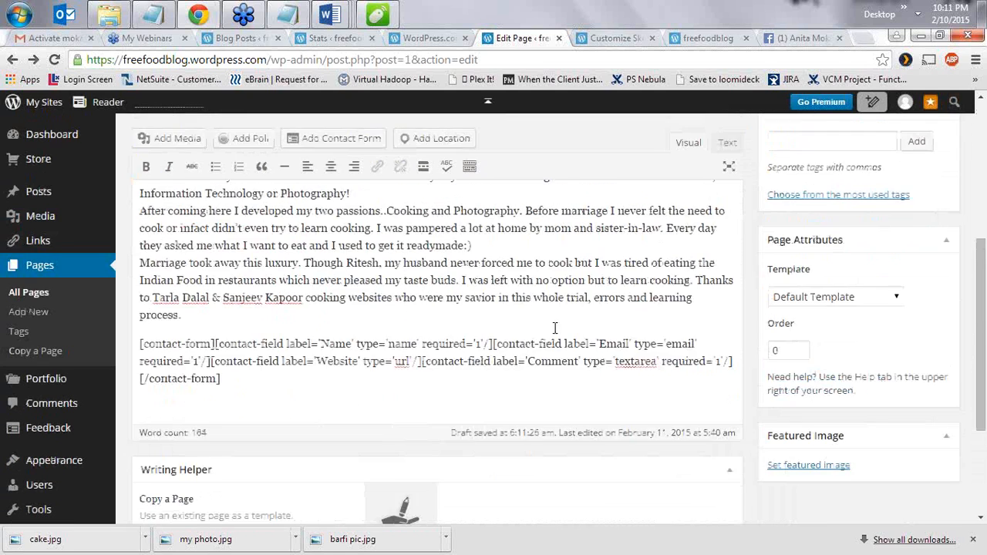
pyautogui.click(907, 254)
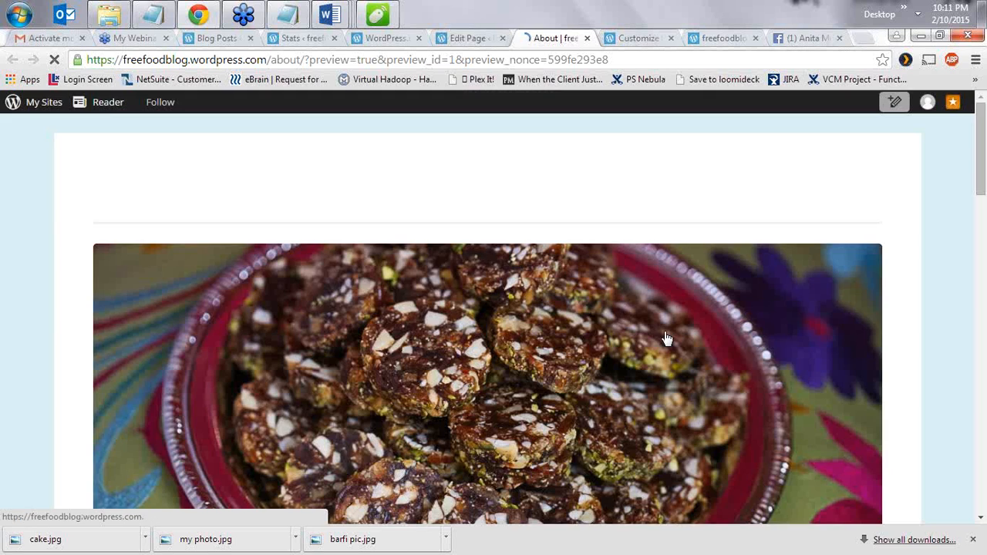
# - Review the page preview, checking the contact form's Name field
pyautogui.scroll(-5, 535, 341)
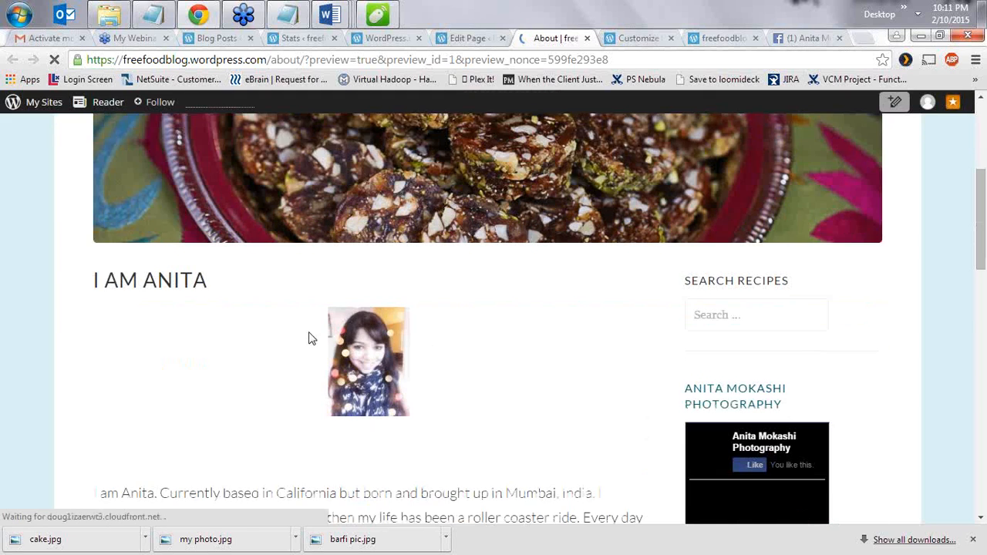
pyautogui.scroll(-3, 420, 267)
pyautogui.scroll(3, 427, 258)
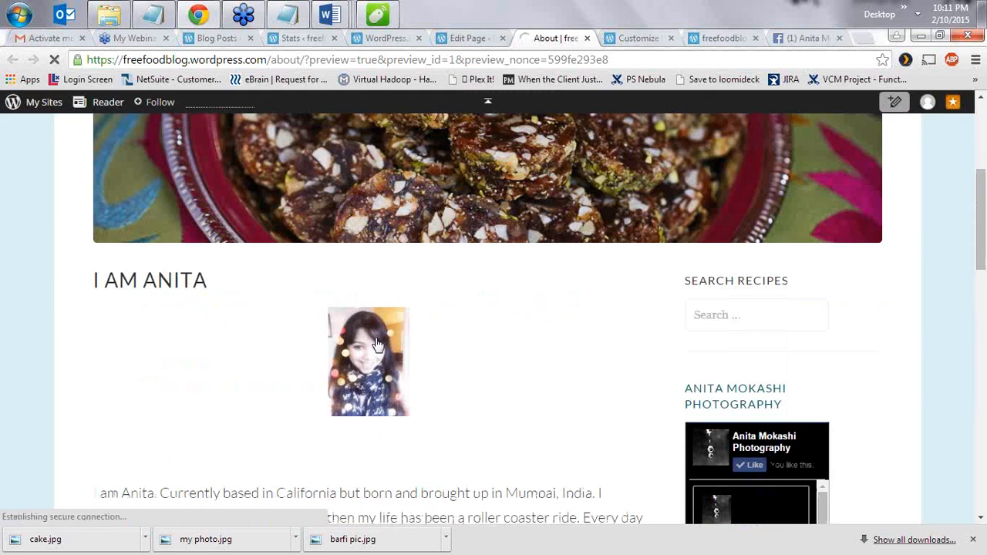
pyautogui.scroll(-2, 454, 401)
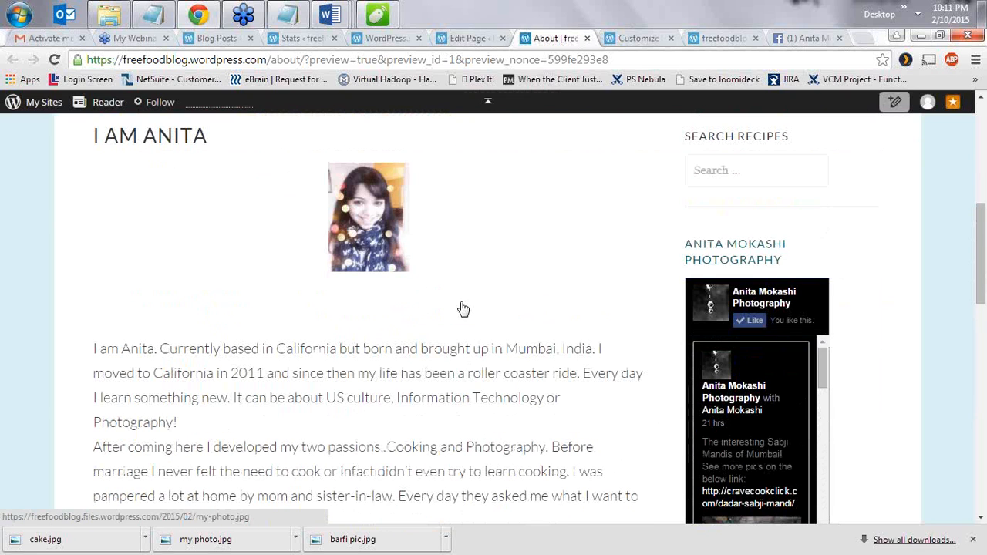
pyautogui.scroll(-5, 467, 363)
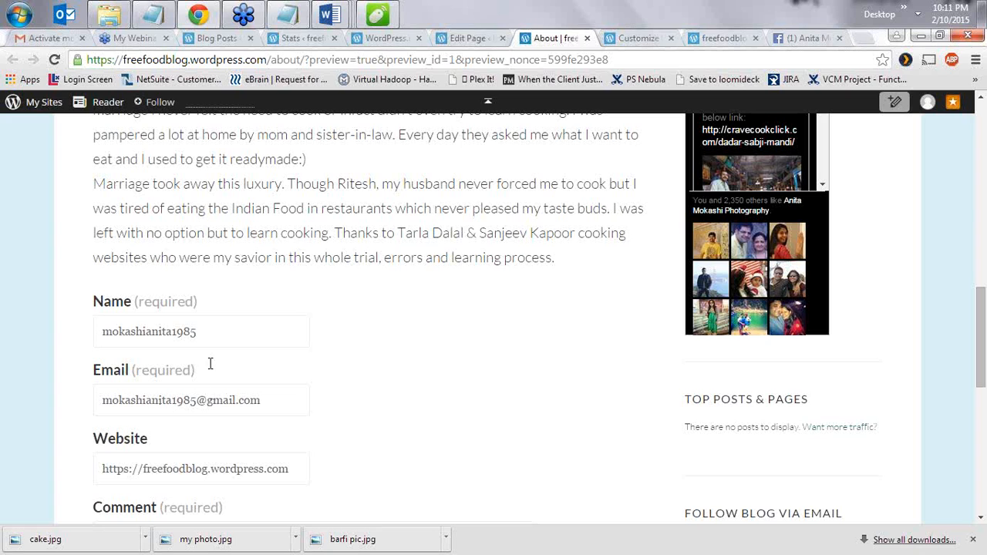
pyautogui.click(200, 339)
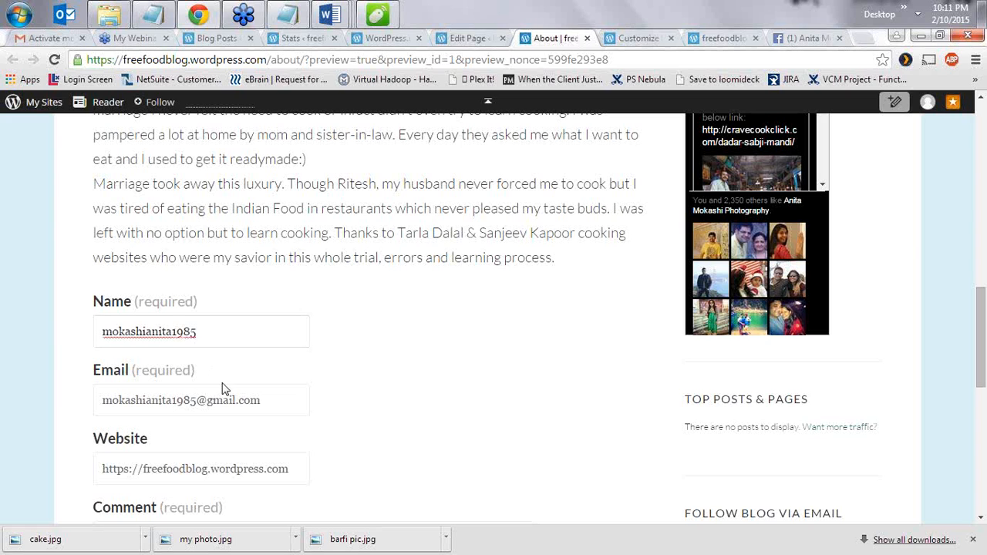
pyautogui.scroll(-3, 239, 360)
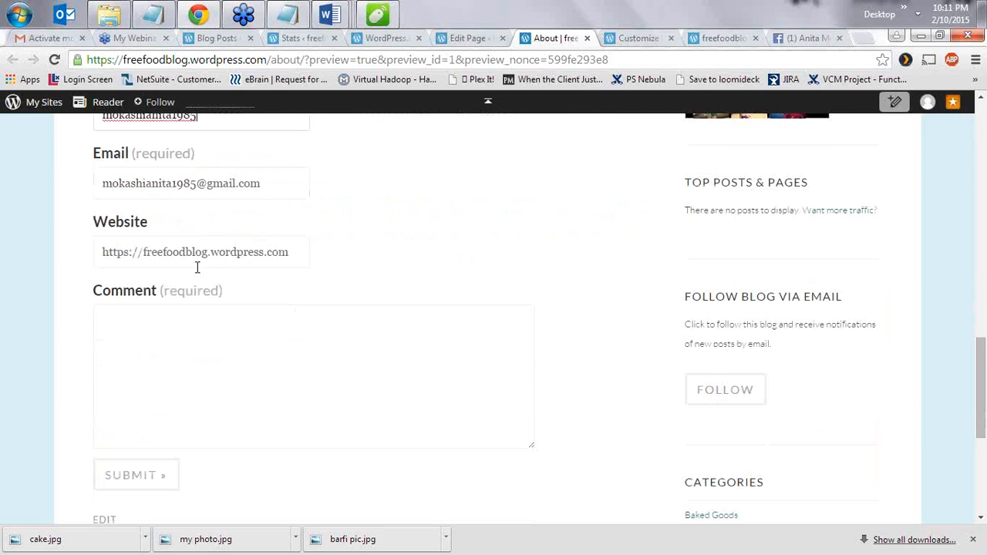
# - Return to the page editor and close the site customizer tab
pyautogui.click(468, 38)
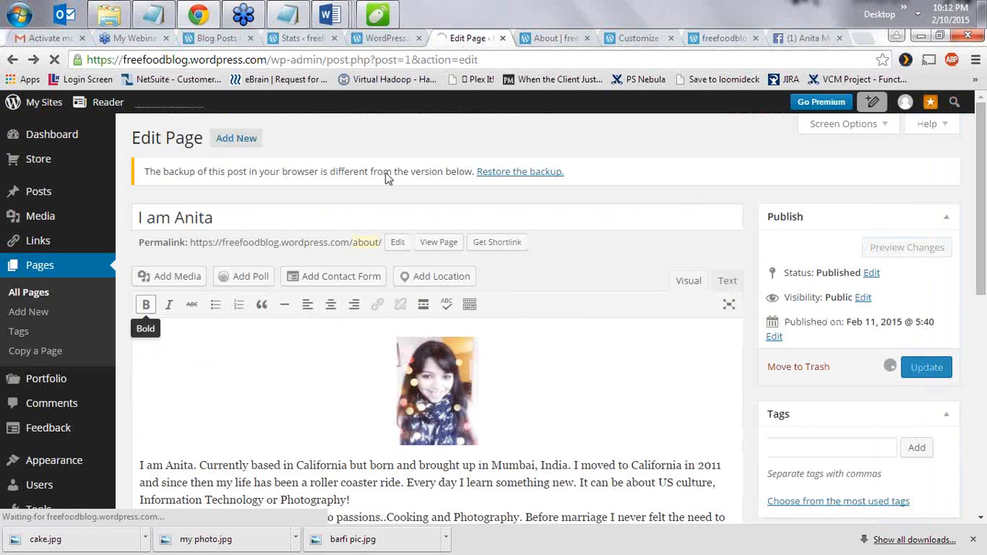
pyautogui.click(670, 38)
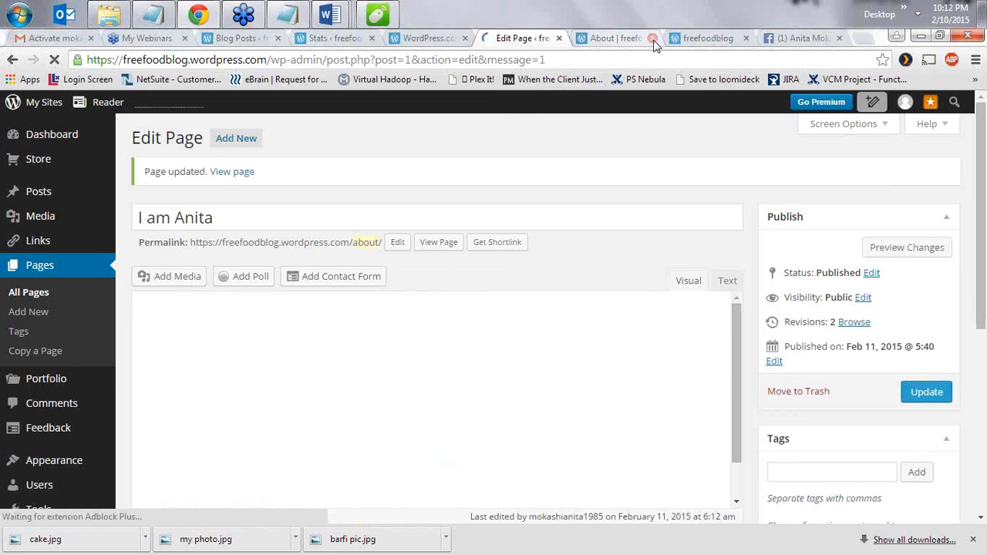
pyautogui.click(692, 39)
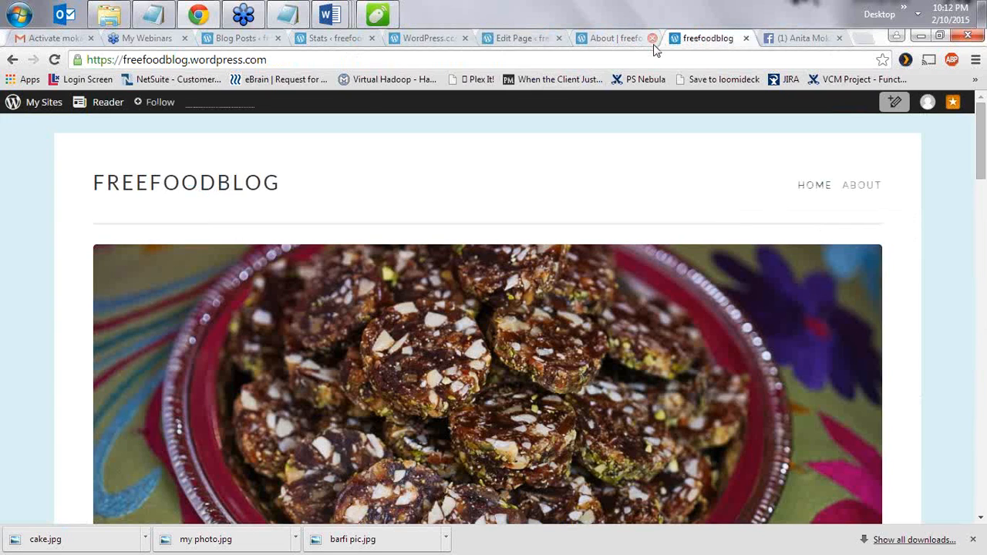
# - Close the About preview tab and reload the blog home page
pyautogui.click(652, 39)
pyautogui.click(293, 56)
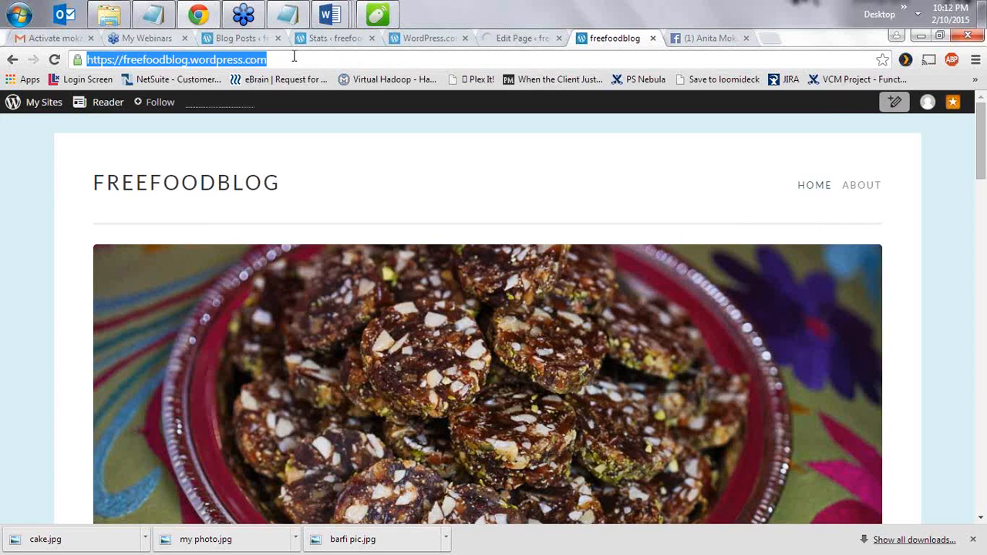
pyautogui.press('Return')
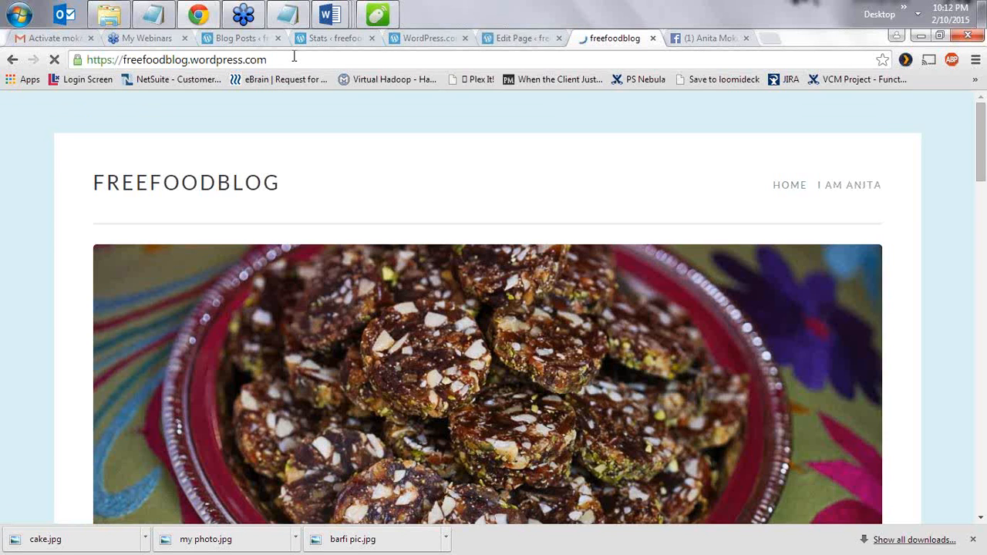
# - View the live author page with its introduction and contact form, then return HOME
pyautogui.click(838, 190)
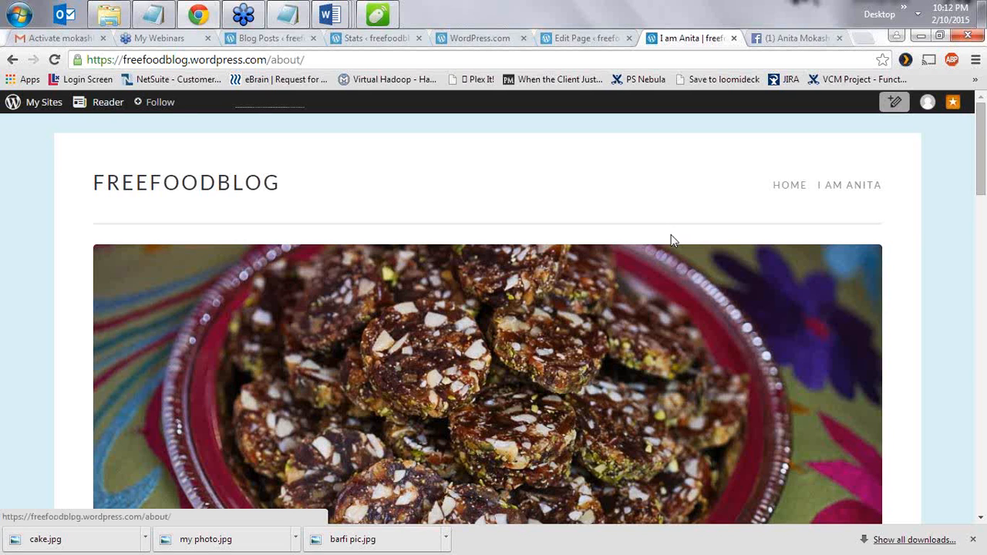
pyautogui.scroll(-8, 593, 247)
pyautogui.scroll(1, 482, 220)
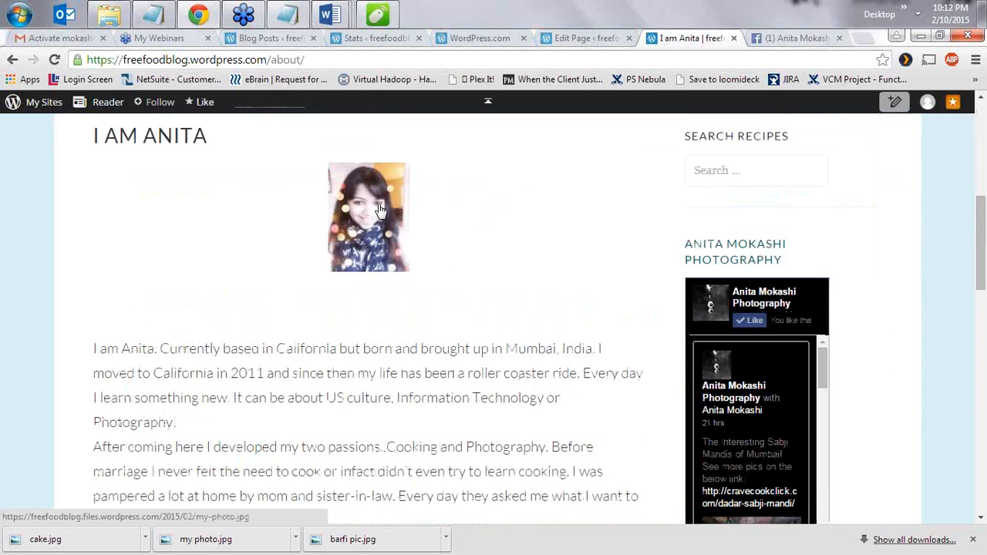
pyautogui.scroll(-5, 416, 372)
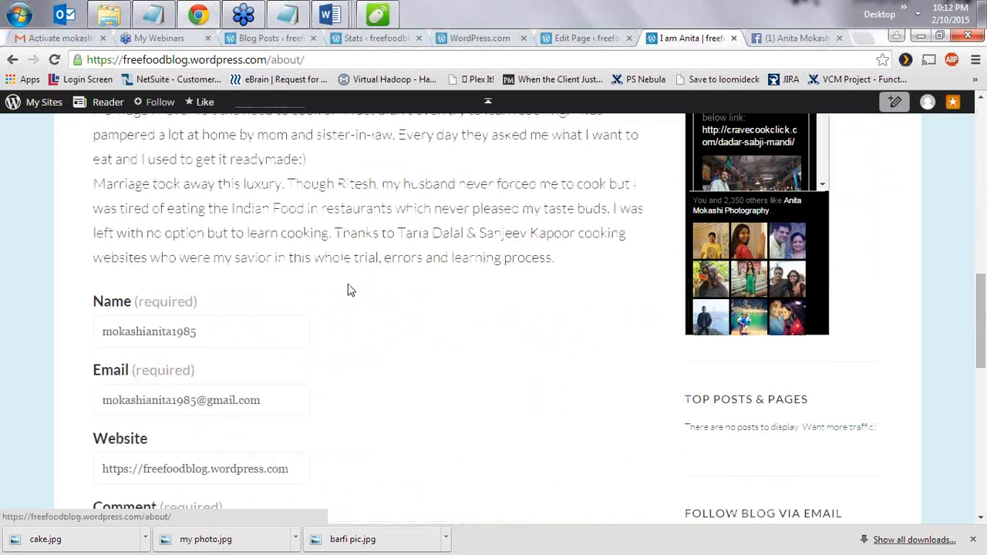
pyautogui.scroll(-4, 458, 260)
pyautogui.scroll(2, 455, 270)
pyautogui.scroll(10, 443, 276)
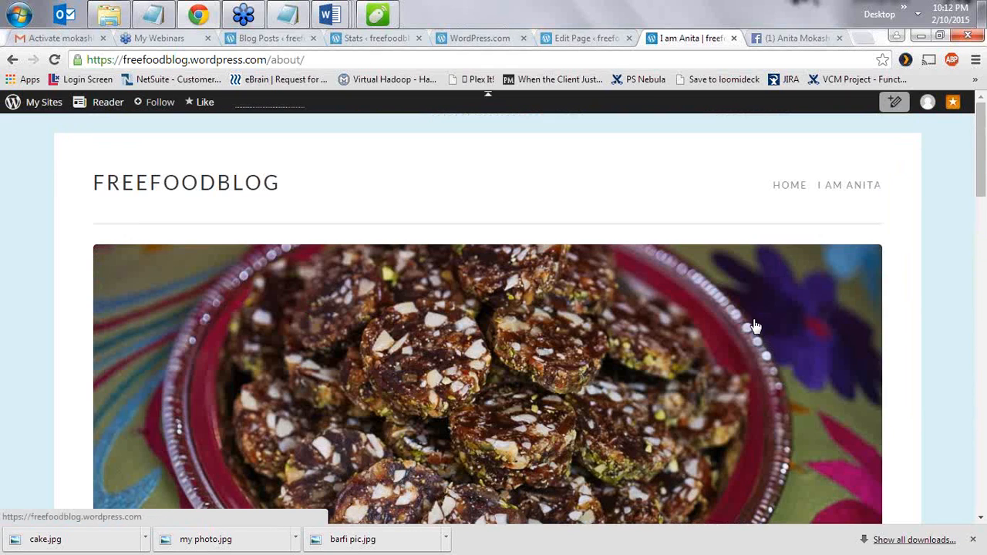
pyautogui.click(790, 185)
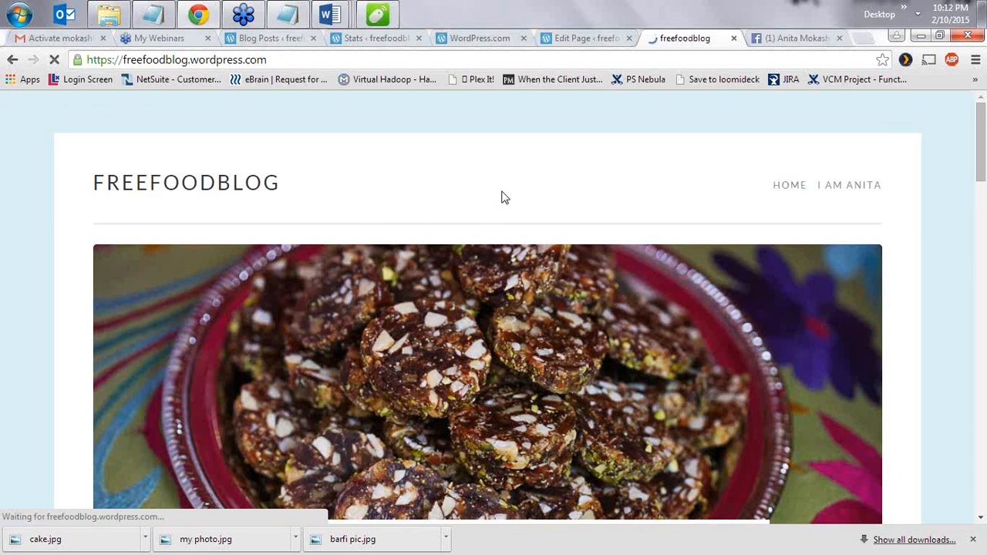
pyautogui.scroll(-12, 418, 190)
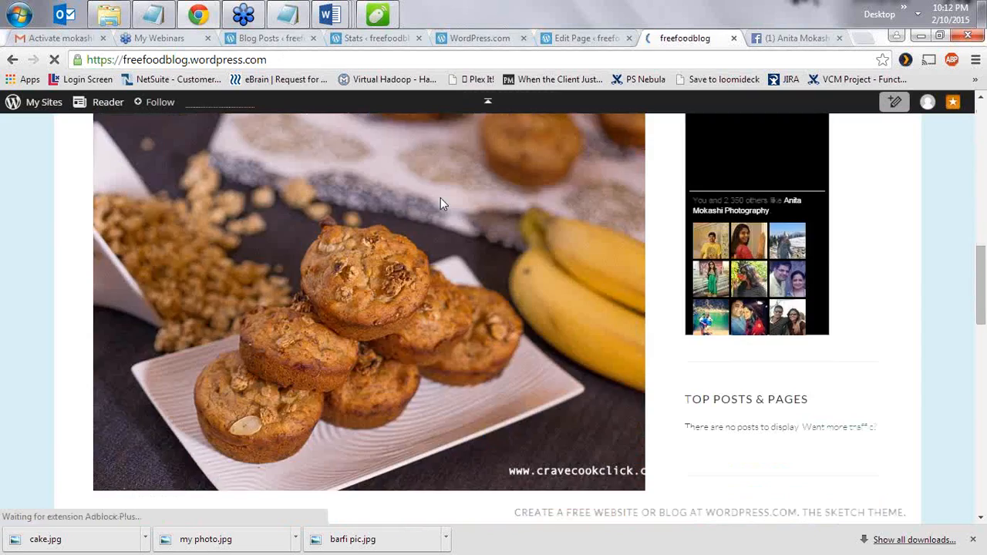
pyautogui.scroll(10, 440, 198)
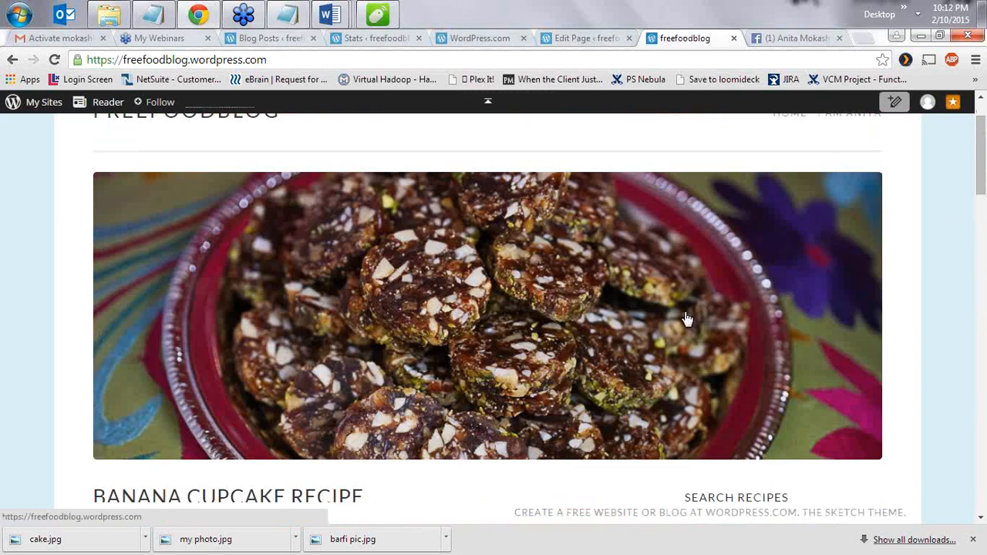
pyautogui.scroll(-1, 665, 304)
# - Open the full Banana cupcake Recipe post and scroll to its share buttons and tags
pyautogui.scroll(-3, 731, 357)
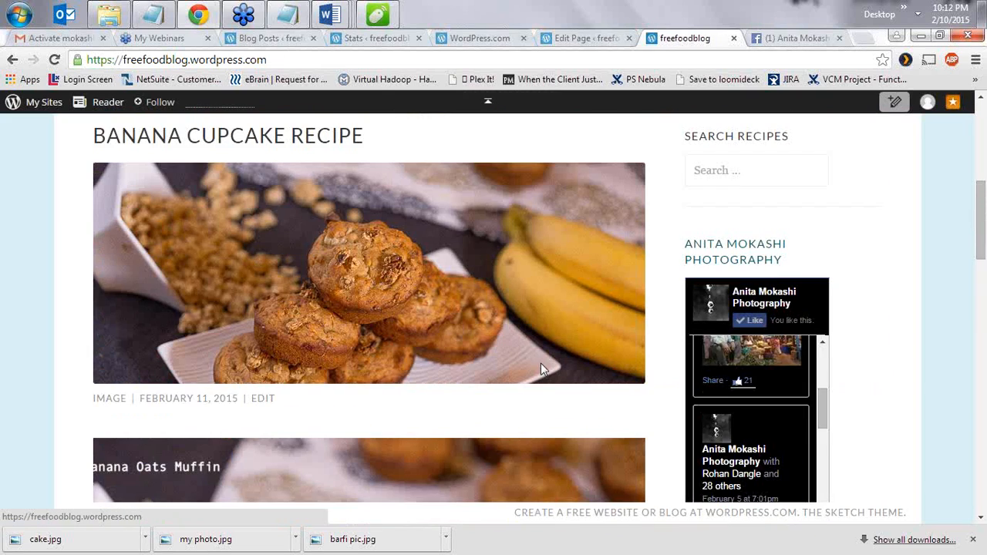
pyautogui.scroll(-4, 370, 379)
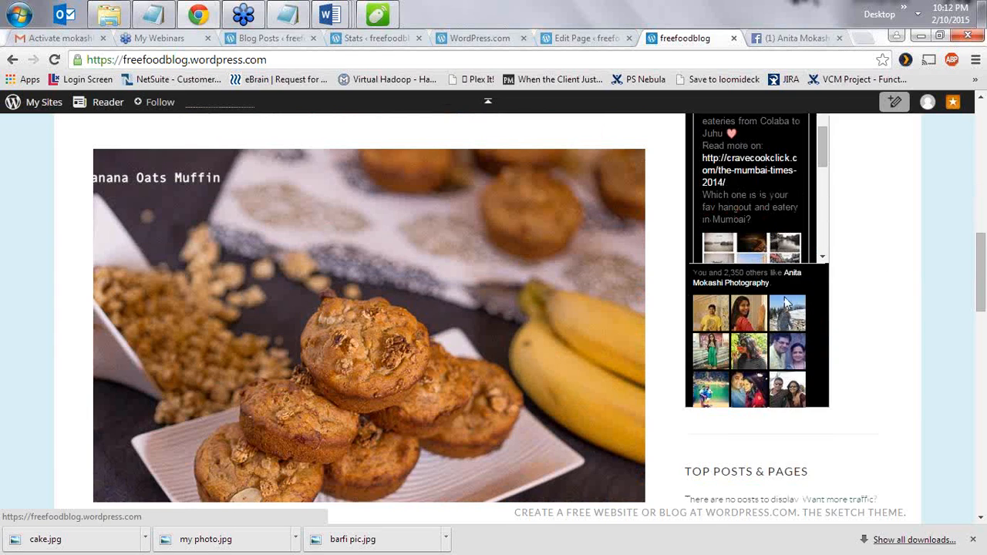
pyautogui.scroll(-3, 354, 326)
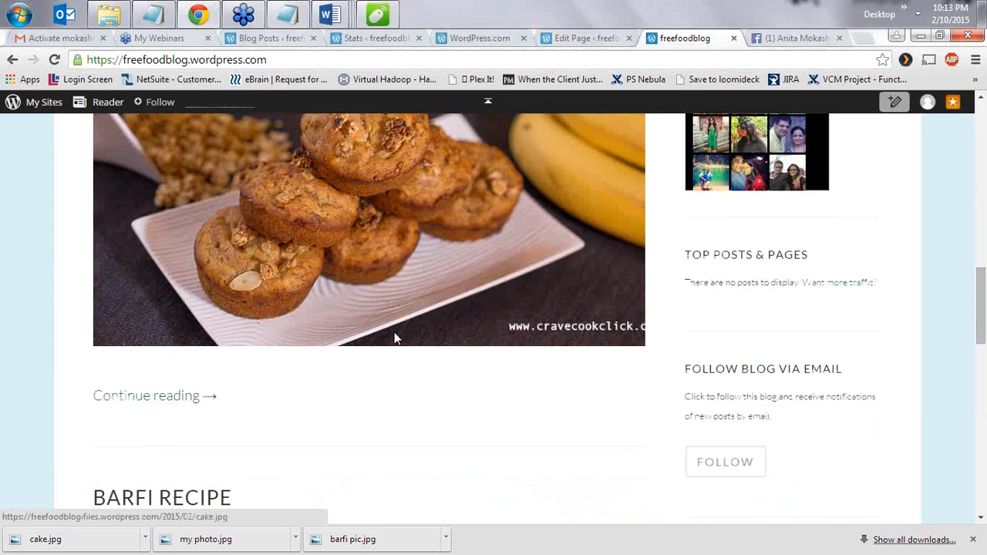
pyautogui.scroll(-3, 395, 337)
pyautogui.scroll(5, 381, 293)
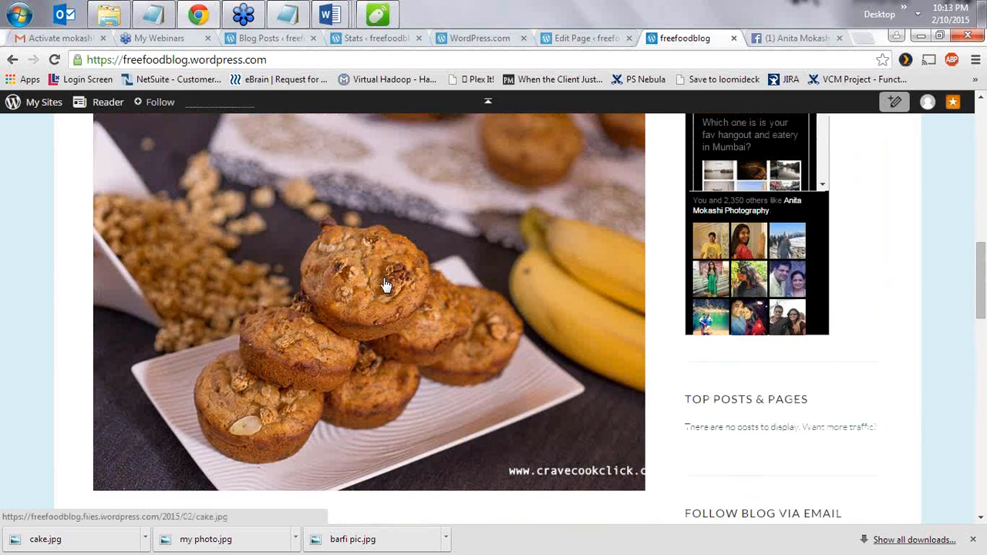
pyautogui.scroll(-3, 422, 318)
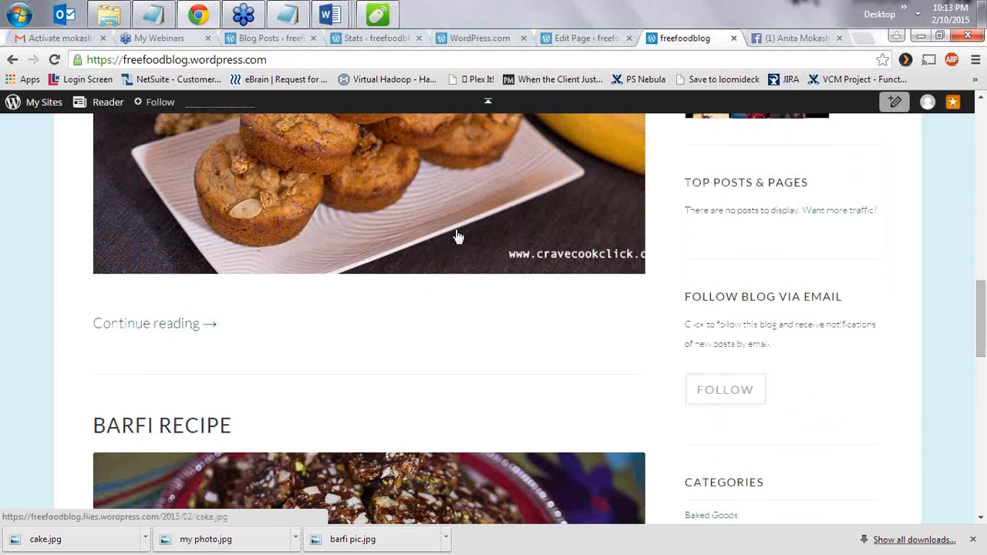
pyautogui.scroll(4, 443, 259)
pyautogui.scroll(-4, 432, 275)
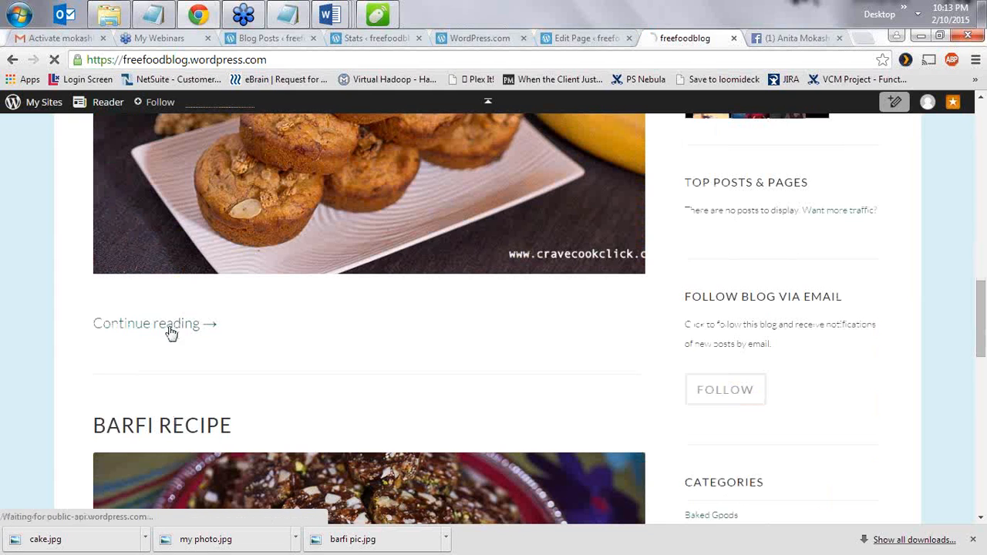
pyautogui.click(168, 322)
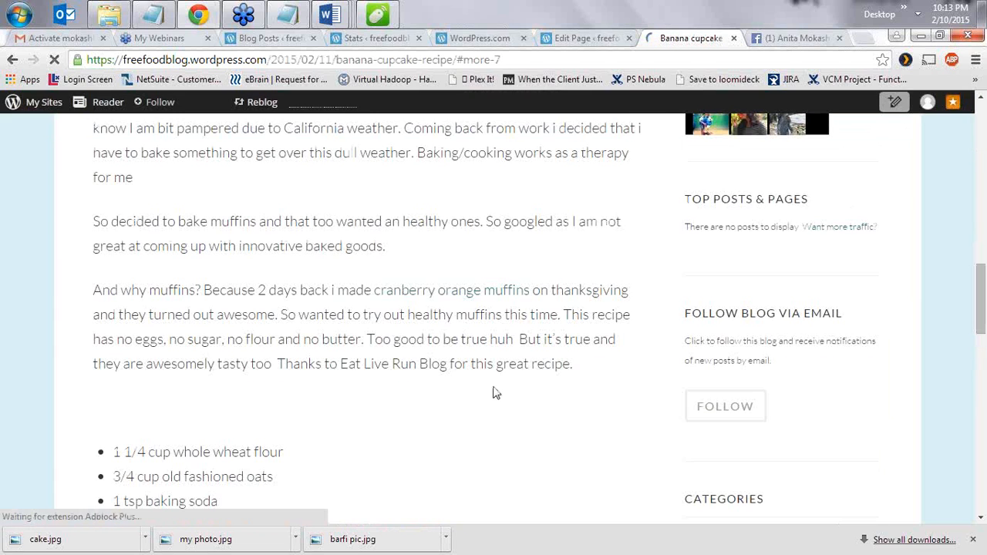
pyautogui.scroll(-5, 477, 447)
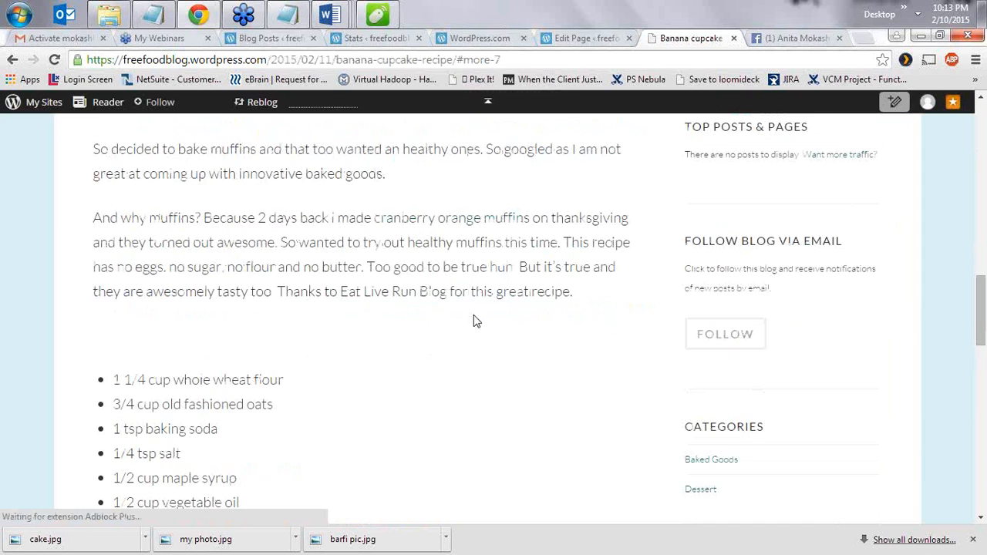
pyautogui.scroll(-10, 347, 327)
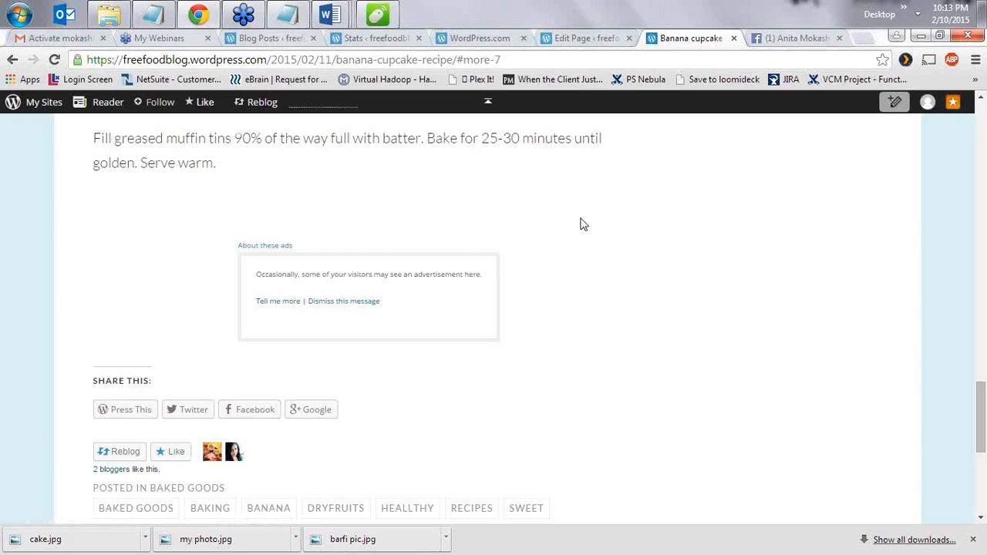
pyautogui.scroll(-1, 544, 360)
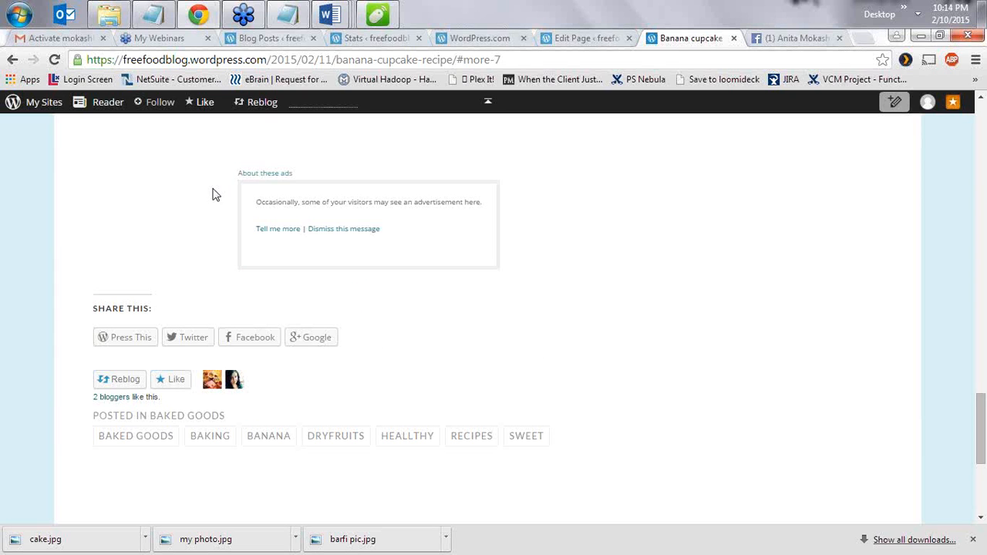
pyautogui.scroll(4, 656, 255)
pyautogui.scroll(-3, 651, 263)
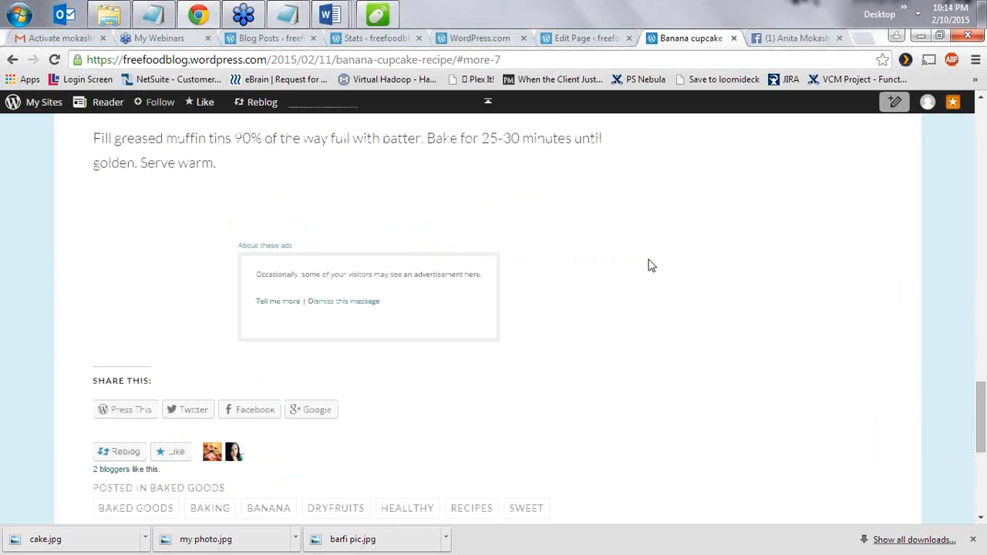
pyautogui.scroll(-2, 674, 326)
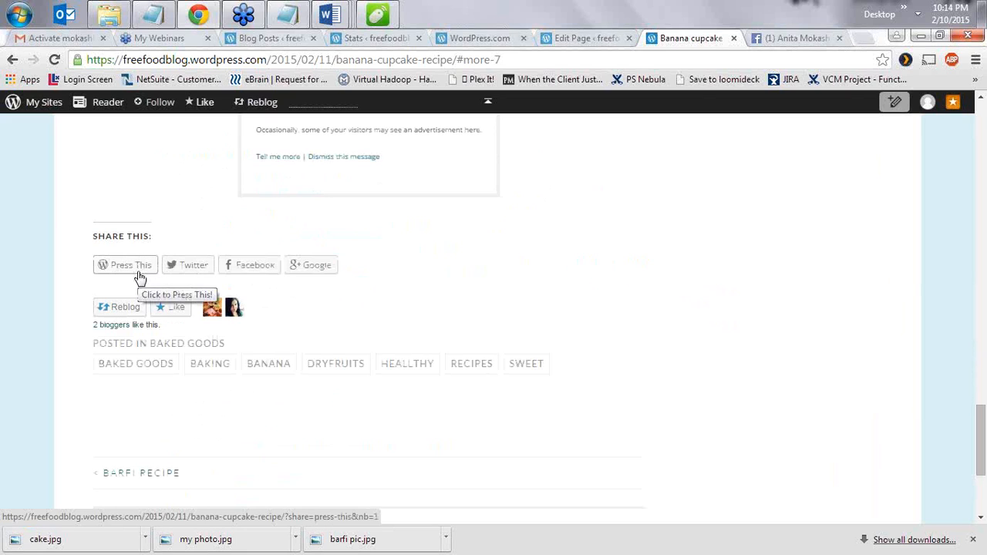
pyautogui.click(227, 288)
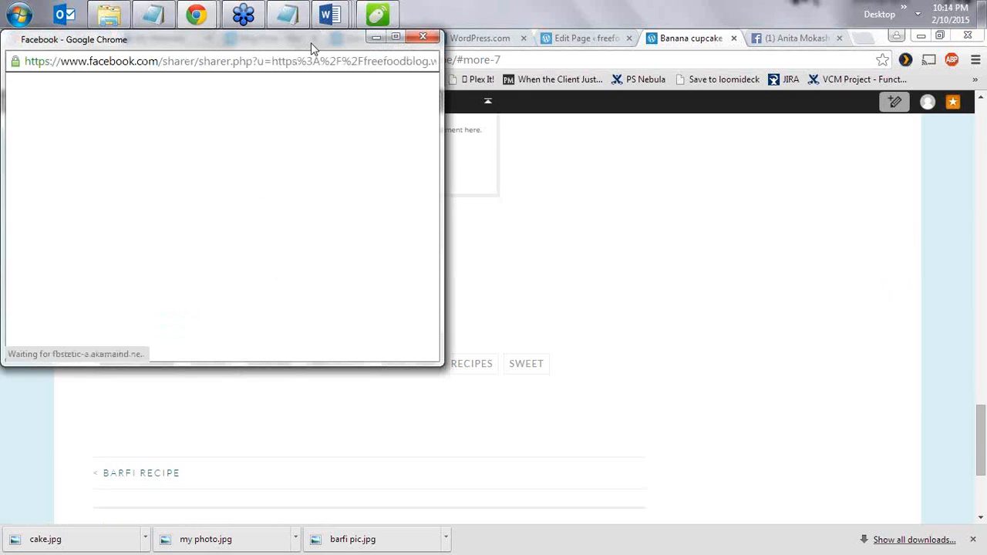
pyautogui.moveTo(311, 43); pyautogui.dragTo(692, 146)
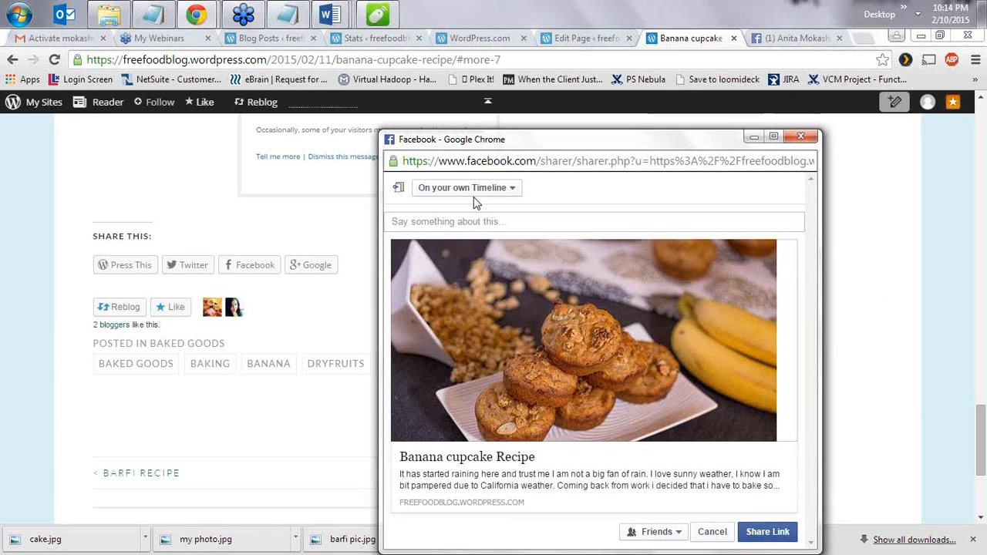
pyautogui.click(476, 192)
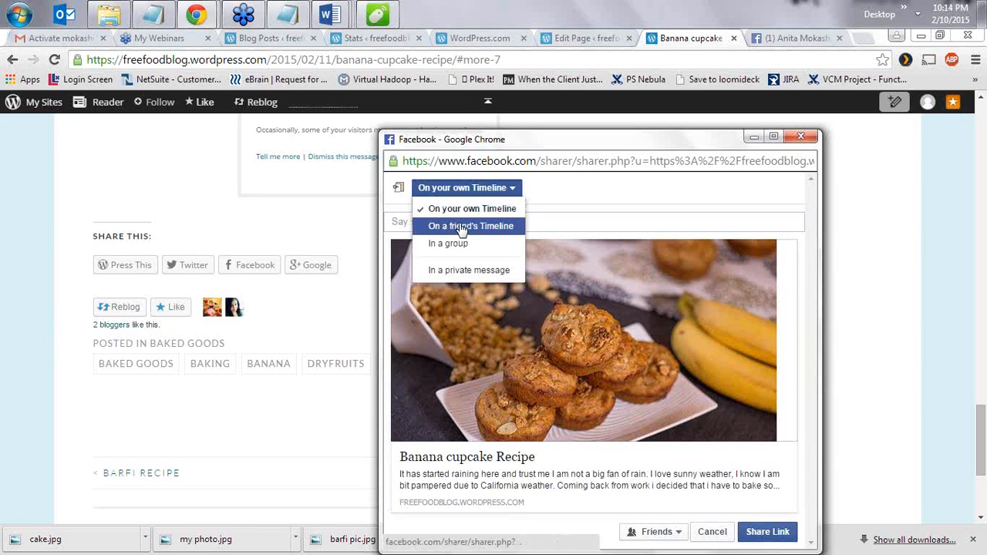
pyautogui.click(802, 138)
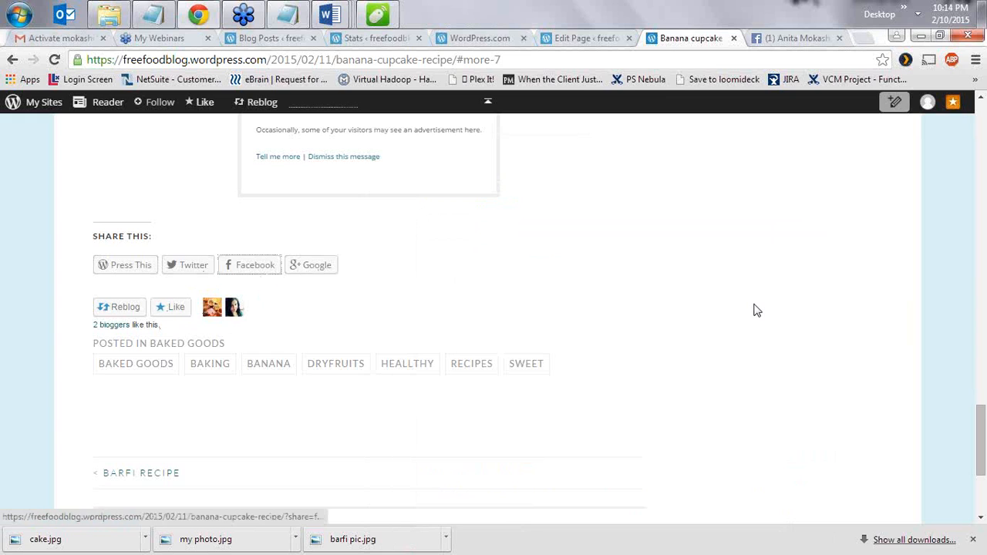
# - Open the post's muffin image as the full-size cake.jpg
pyautogui.scroll(20, 755, 310)
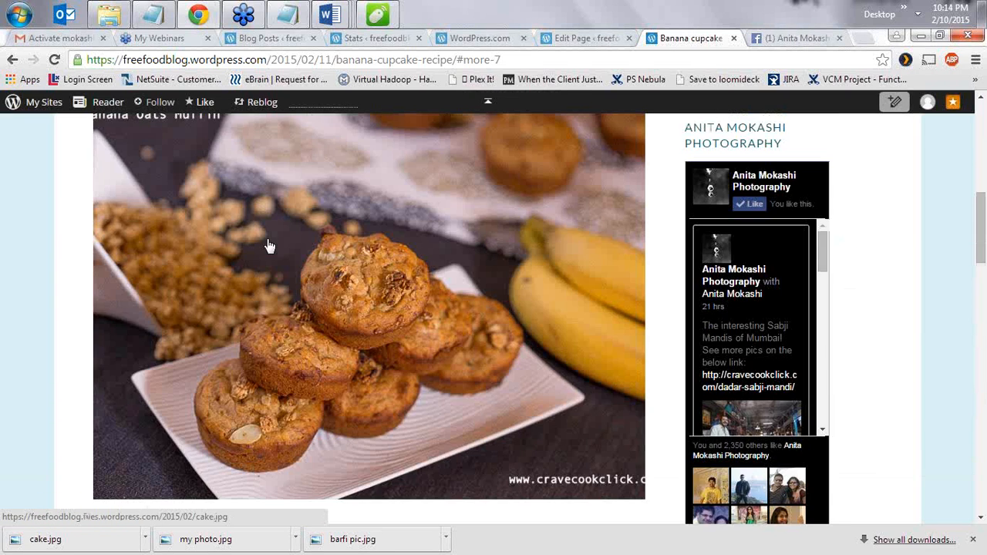
pyautogui.scroll(-4, 332, 333)
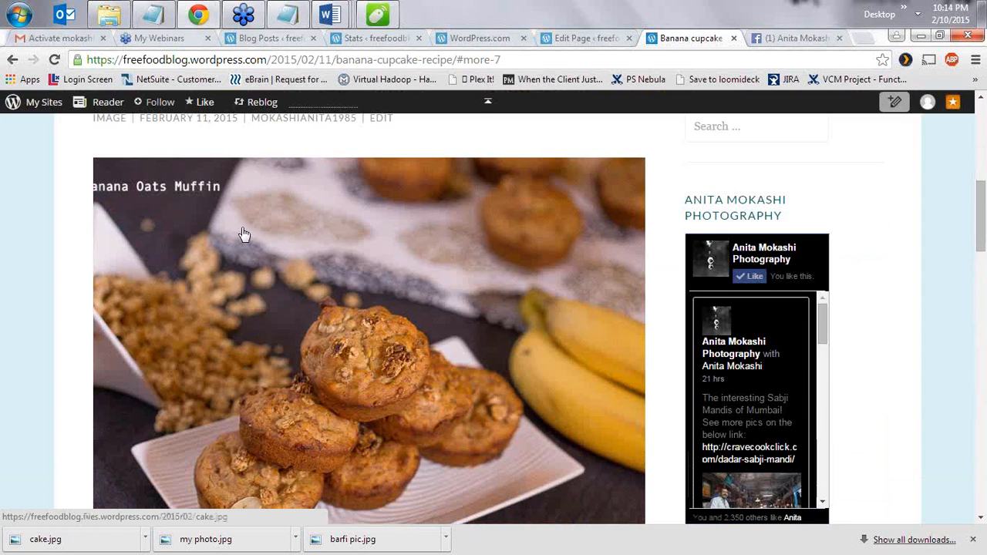
pyautogui.scroll(2, 242, 232)
pyautogui.scroll(-4, 280, 397)
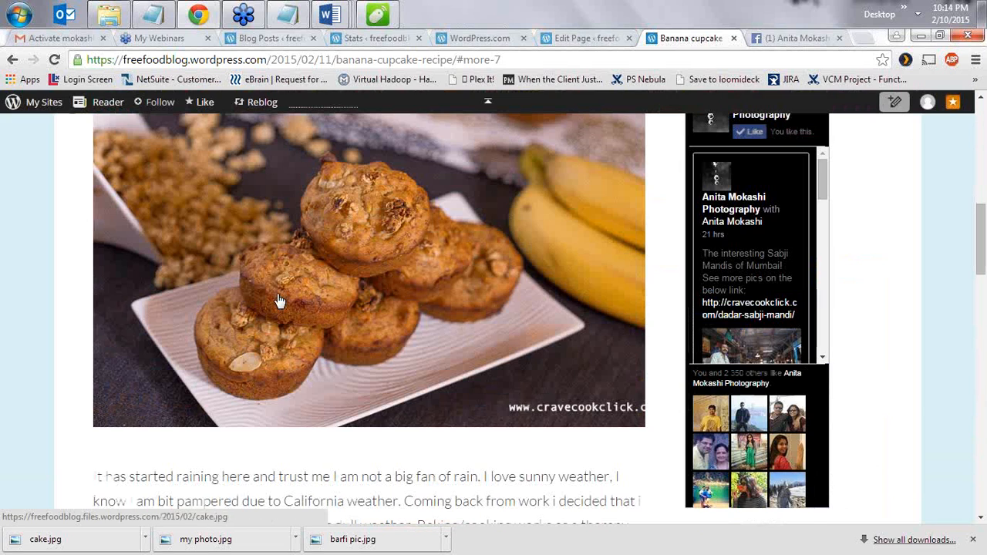
pyautogui.click(279, 302)
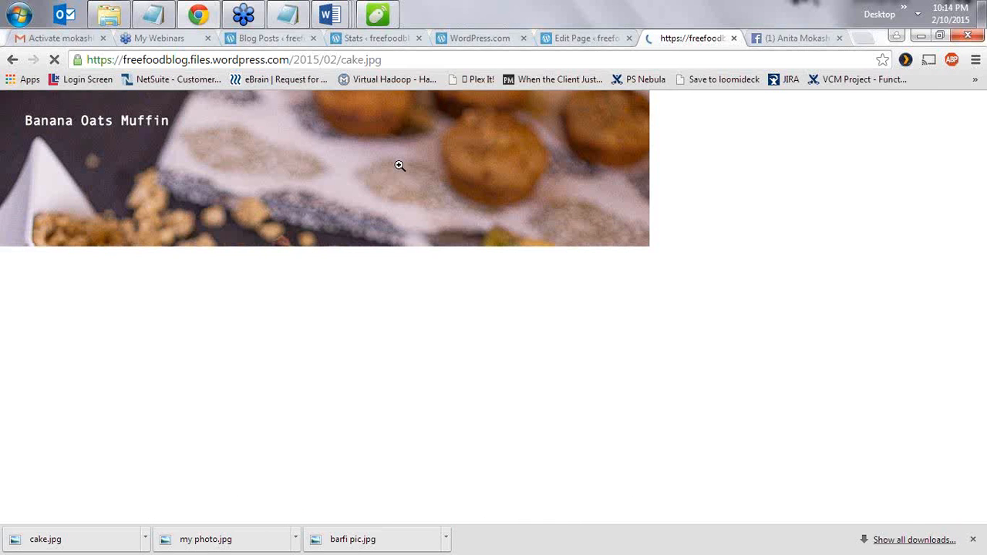
# - Switch between the cake.jpg image and the I am Anita page editor, then return to the cupcake post
pyautogui.click(584, 39)
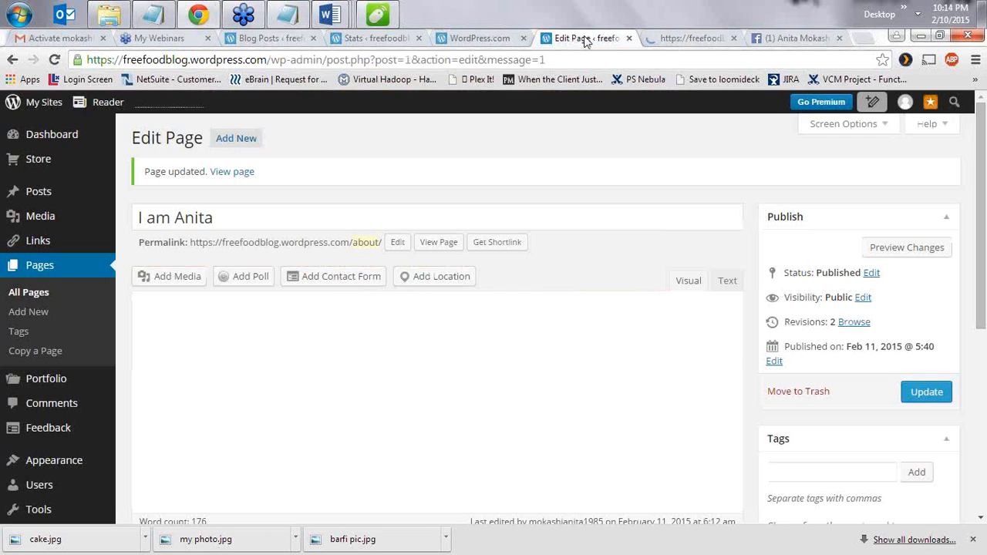
pyautogui.click(691, 39)
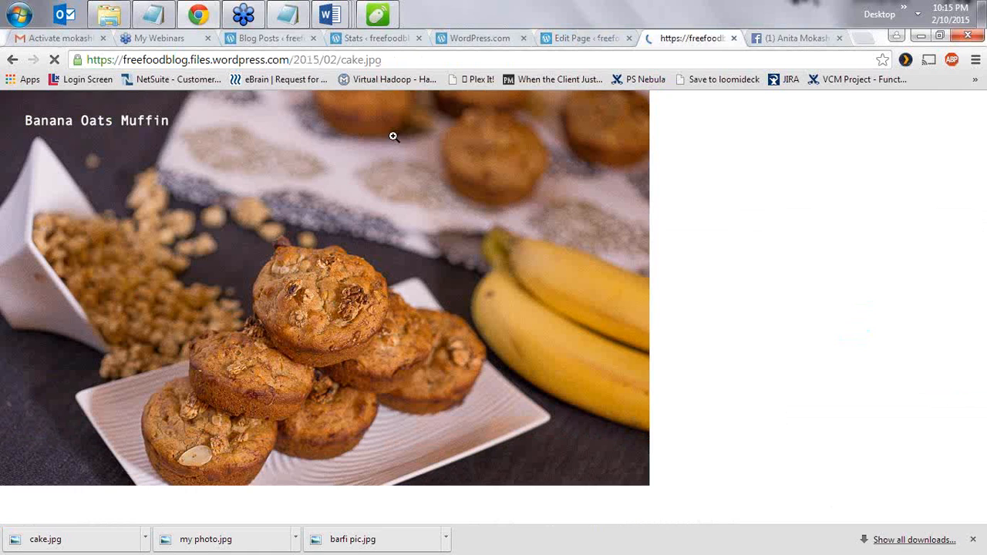
pyautogui.click(568, 39)
pyautogui.scroll(-4, 568, 94)
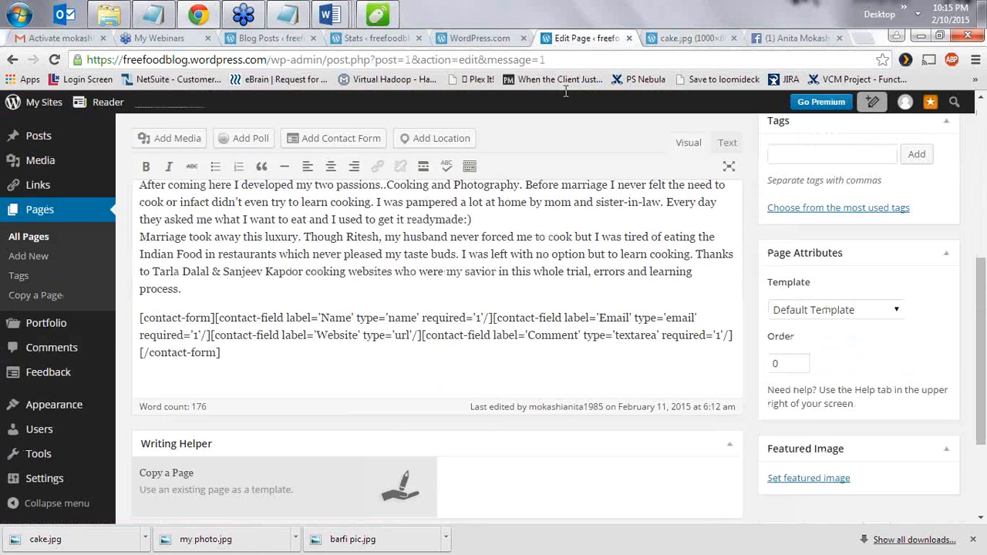
pyautogui.click(688, 39)
pyautogui.click(12, 60)
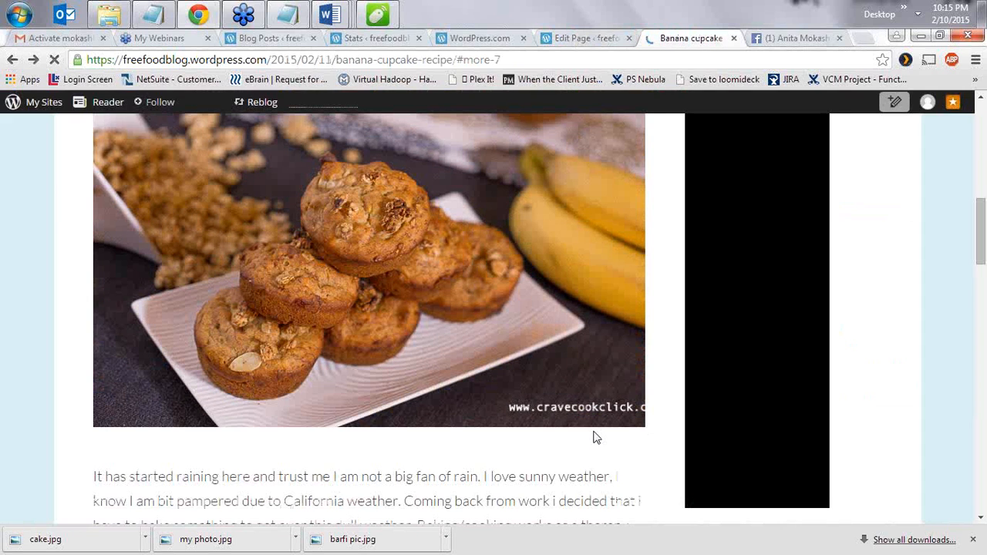
# - Scroll through the cupcake post, then return to the I am Anita page editor
pyautogui.scroll(-5, 371, 438)
pyautogui.scroll(-5, 371, 438)
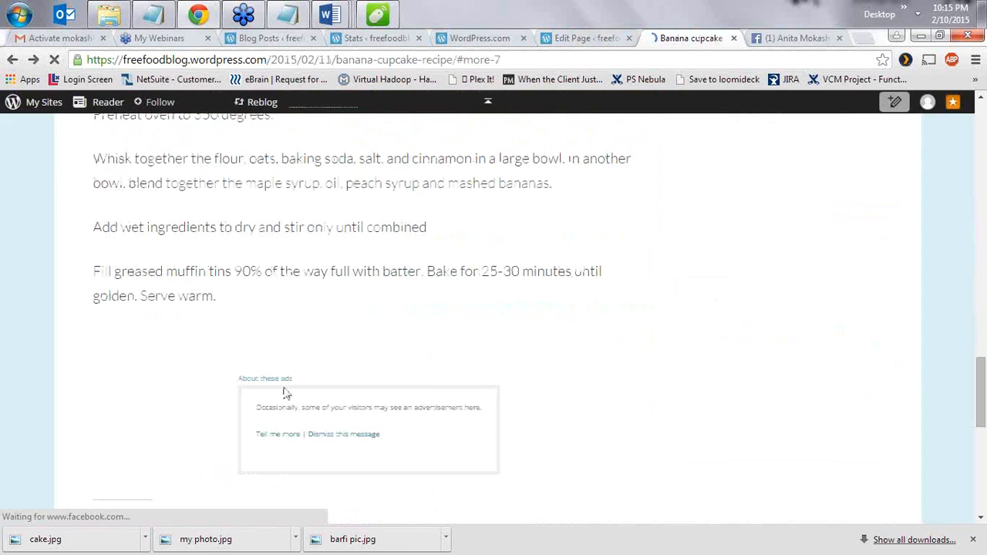
pyautogui.scroll(-1, 231, 392)
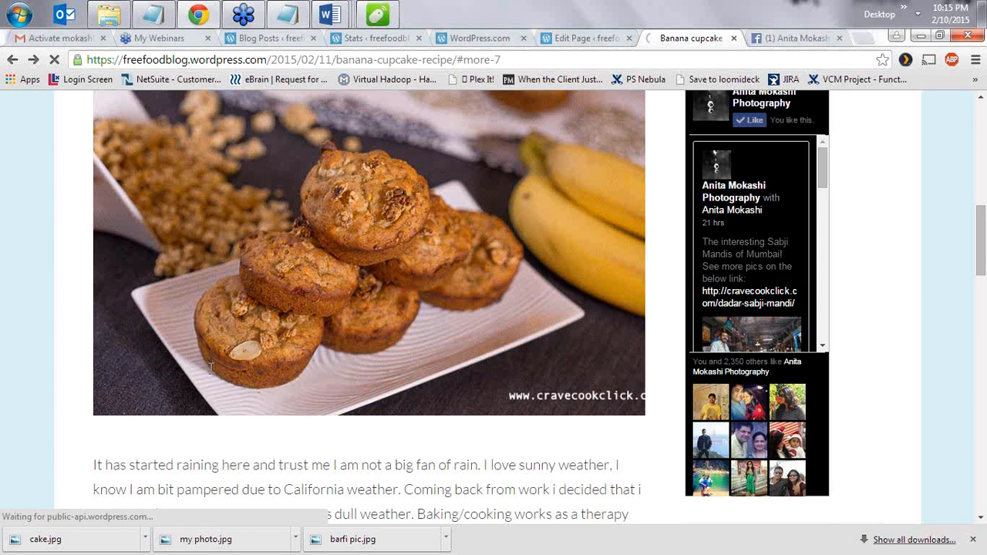
pyautogui.scroll(5, 210, 368)
pyautogui.moveTo(457, 60); pyautogui.dragTo(84, 59)
pyautogui.hotkey('ctrl', 'c')
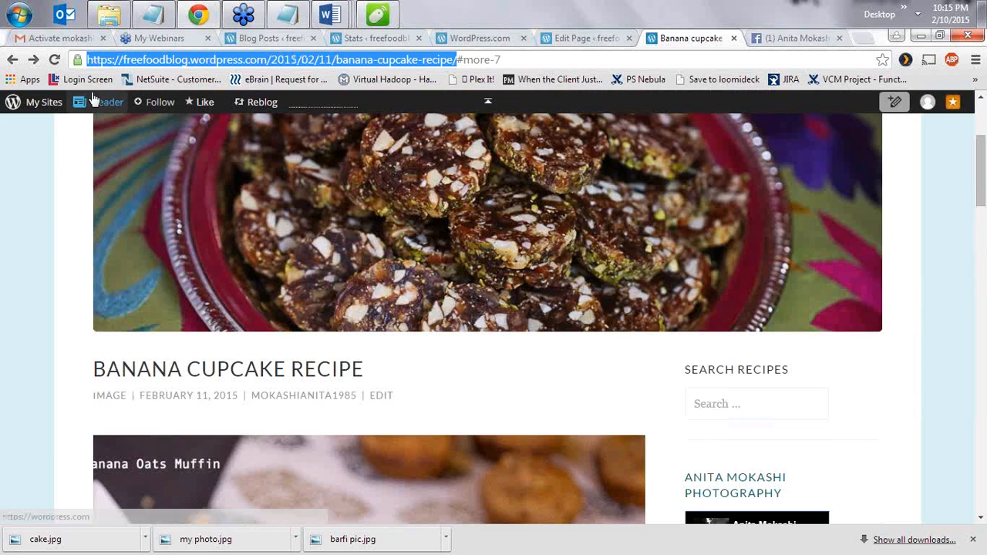
pyautogui.moveTo(96, 117)
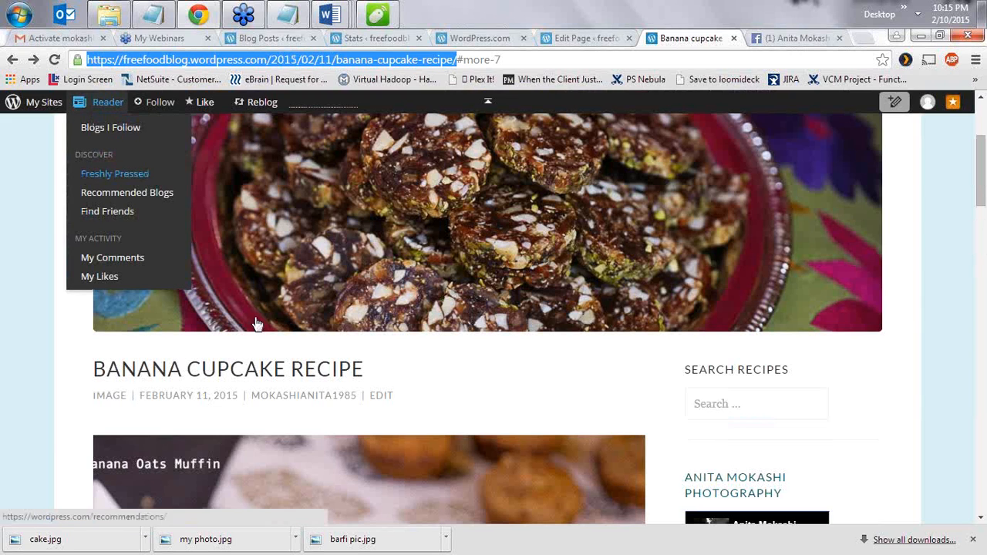
pyautogui.scroll(-3, 266, 440)
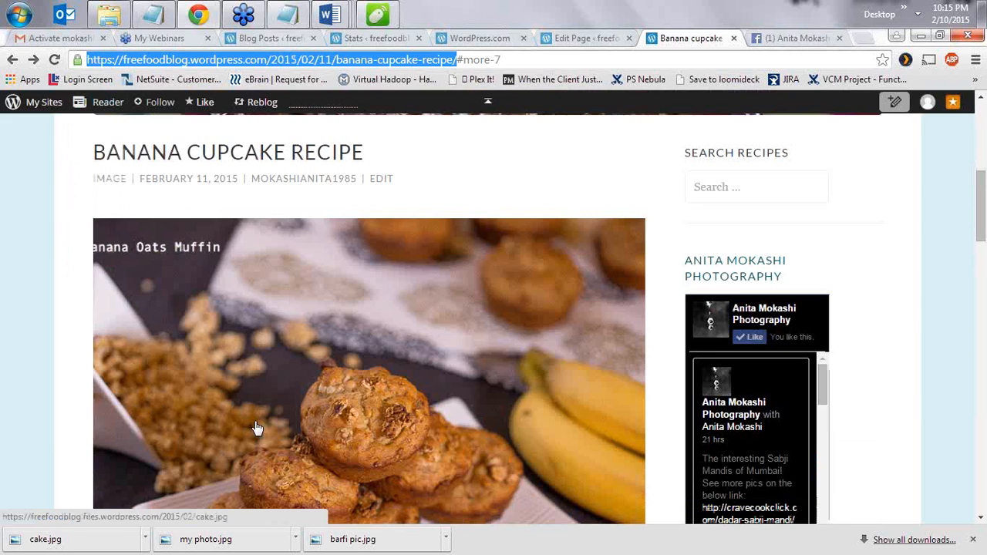
pyautogui.scroll(5, 247, 370)
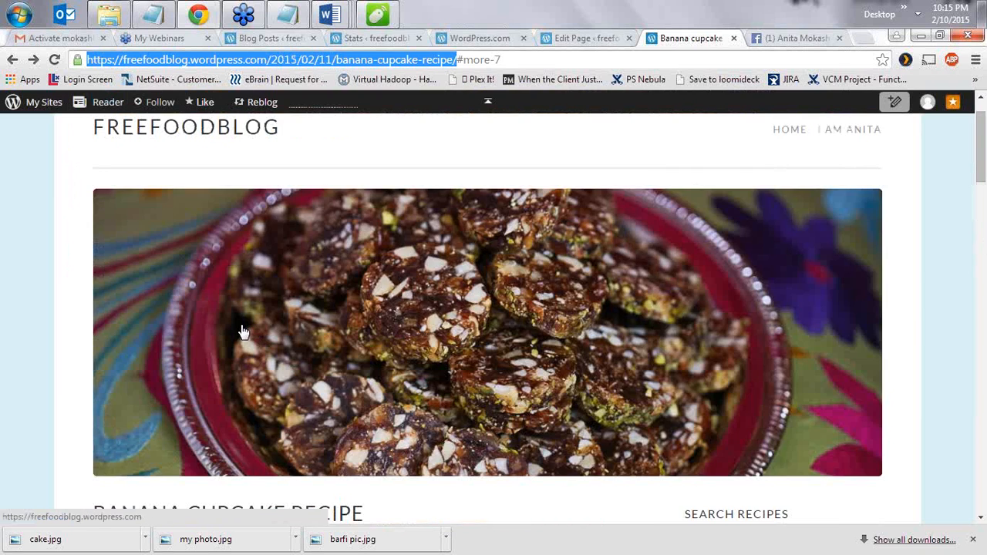
pyautogui.click(586, 38)
# - Open the Banana cupcake Recipe post for editing and bring up the muffin image's details
pyautogui.moveTo(91, 146)
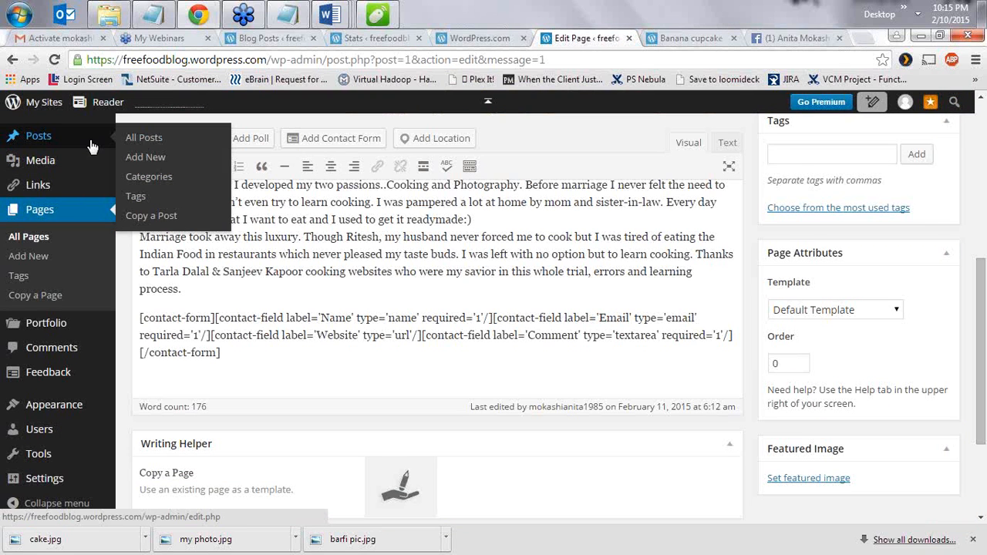
pyautogui.click(139, 139)
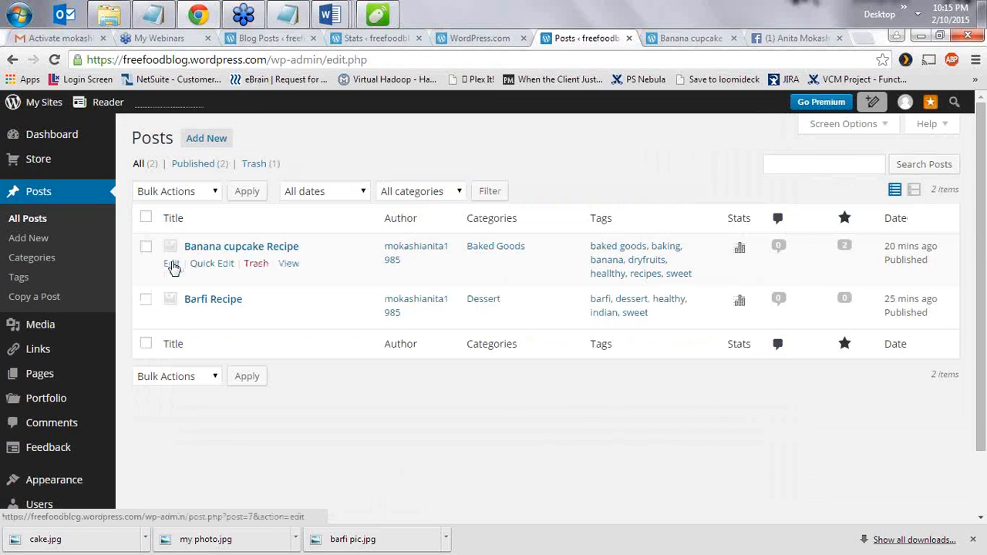
pyautogui.click(172, 263)
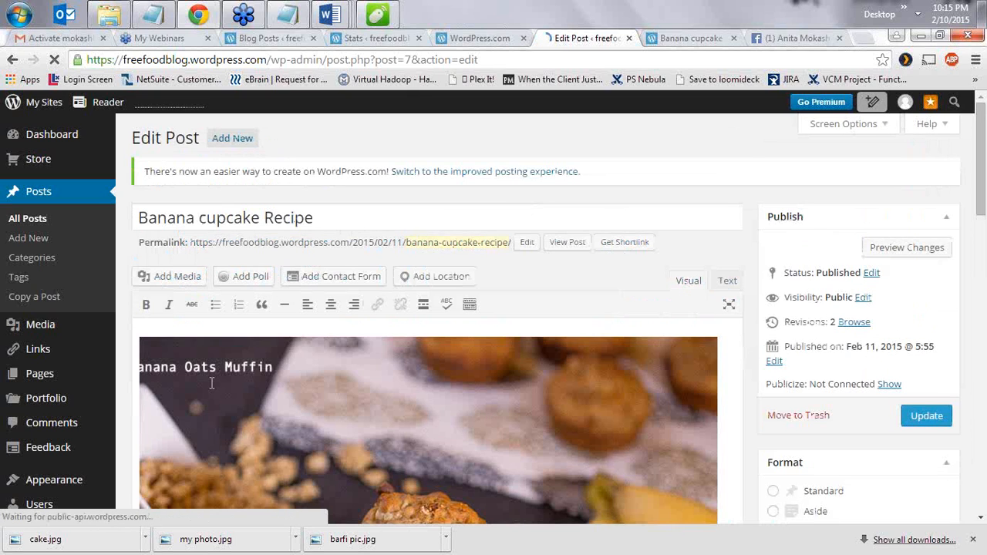
pyautogui.click(274, 375)
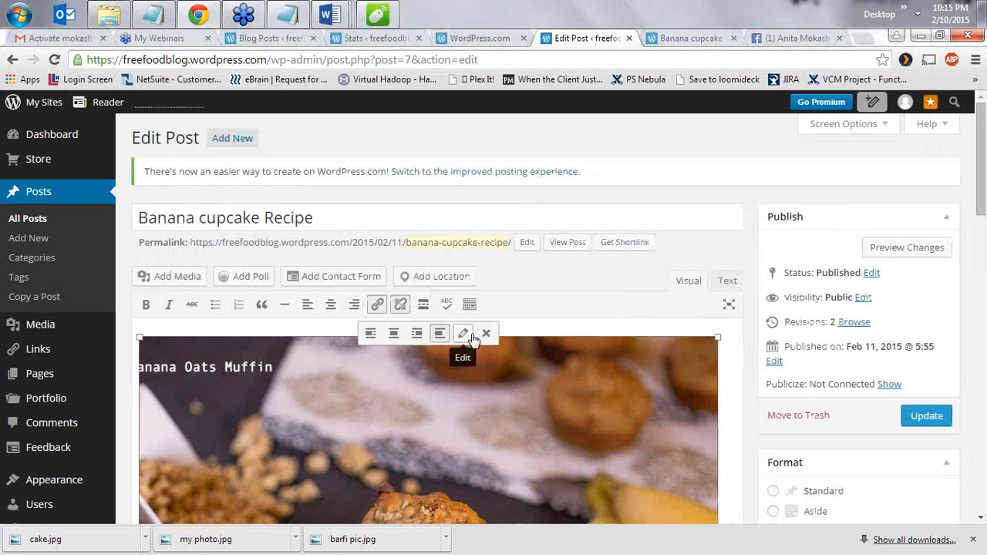
pyautogui.doubleClick(390, 491)
# - Set the image's Link To as a Custom URL with the post's permalink, and update the post
pyautogui.click(309, 381)
pyautogui.doubleClick(314, 377)
pyautogui.click(476, 383)
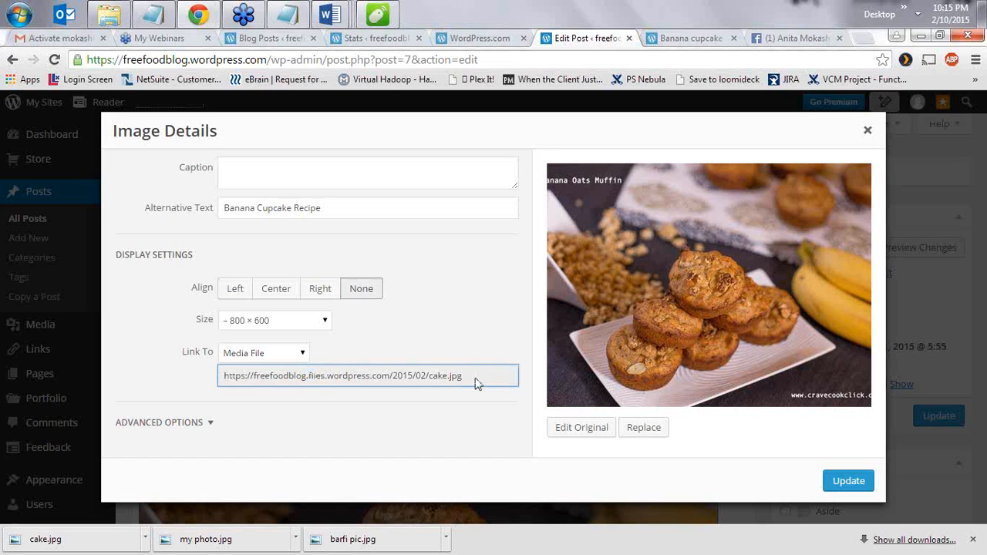
pyautogui.doubleClick(385, 378)
pyautogui.click(276, 356)
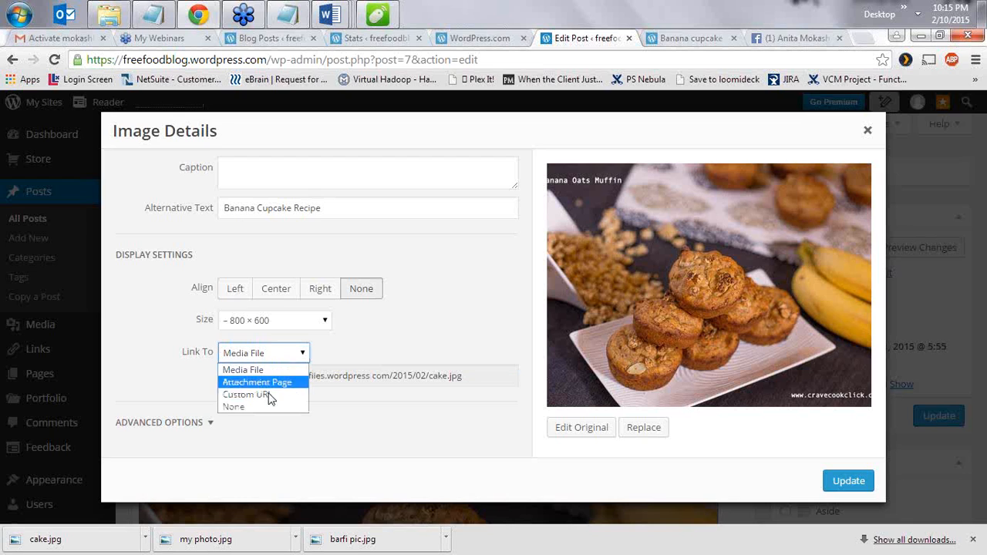
pyautogui.click(269, 394)
pyautogui.moveTo(479, 380); pyautogui.dragTo(203, 354)
pyautogui.press('BackSpace')
pyautogui.hotkey('ctrl', 'v')
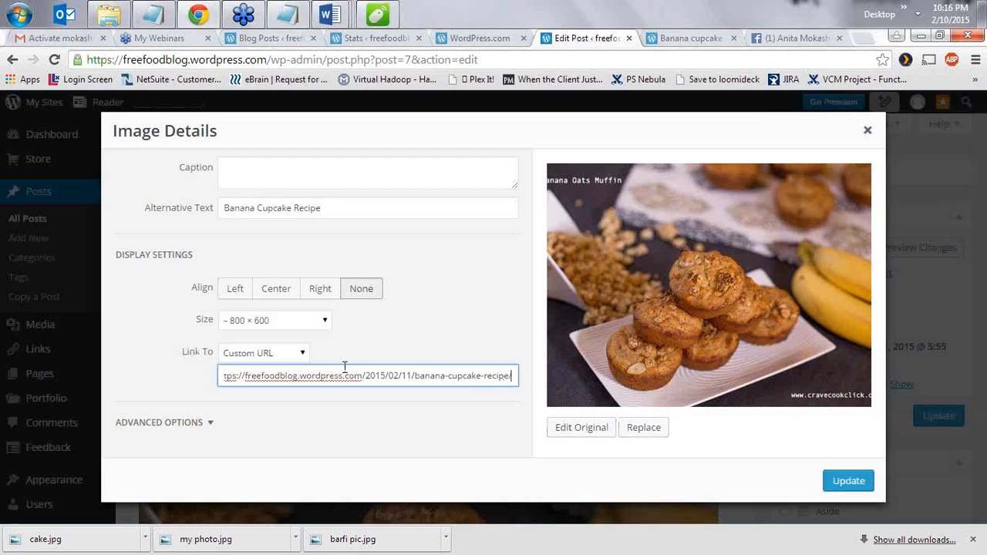
pyautogui.click(856, 487)
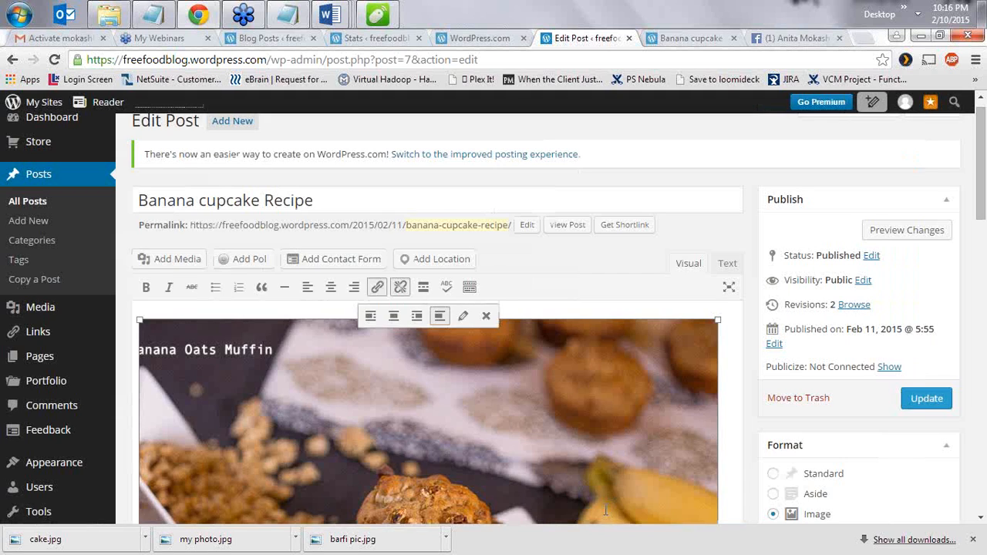
pyautogui.click(926, 398)
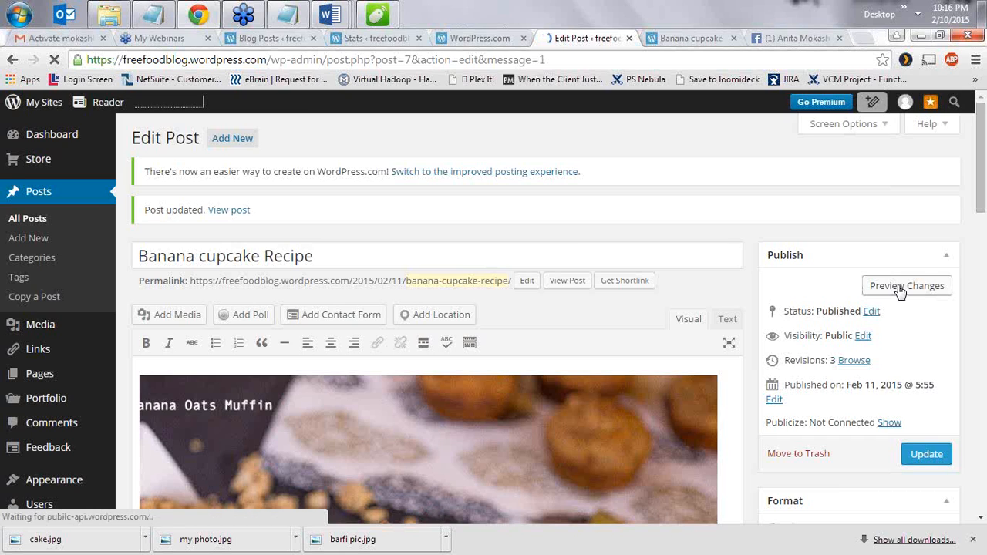
# - Preview the post and follow the muffin image link to check its address
pyautogui.click(901, 288)
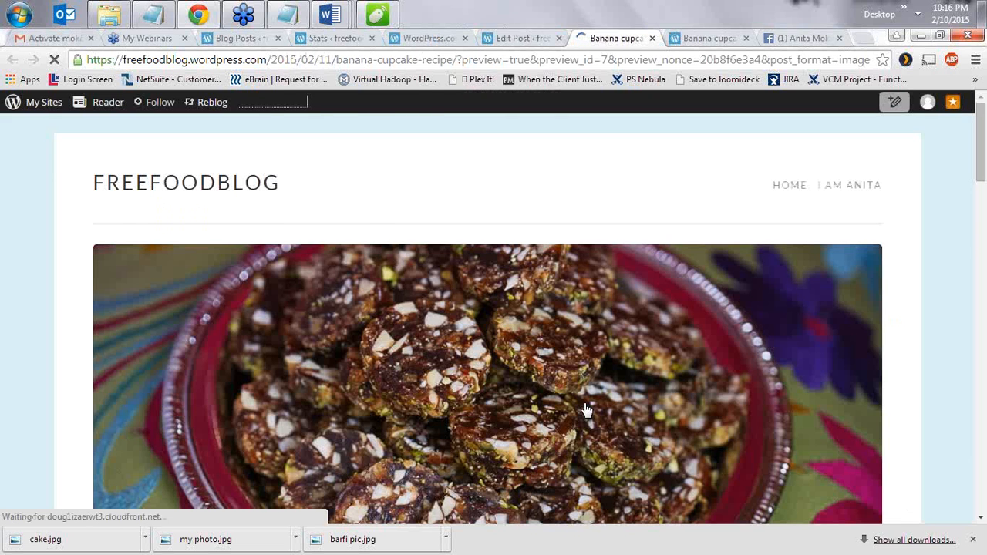
pyautogui.scroll(-6, 389, 352)
pyautogui.click(389, 349)
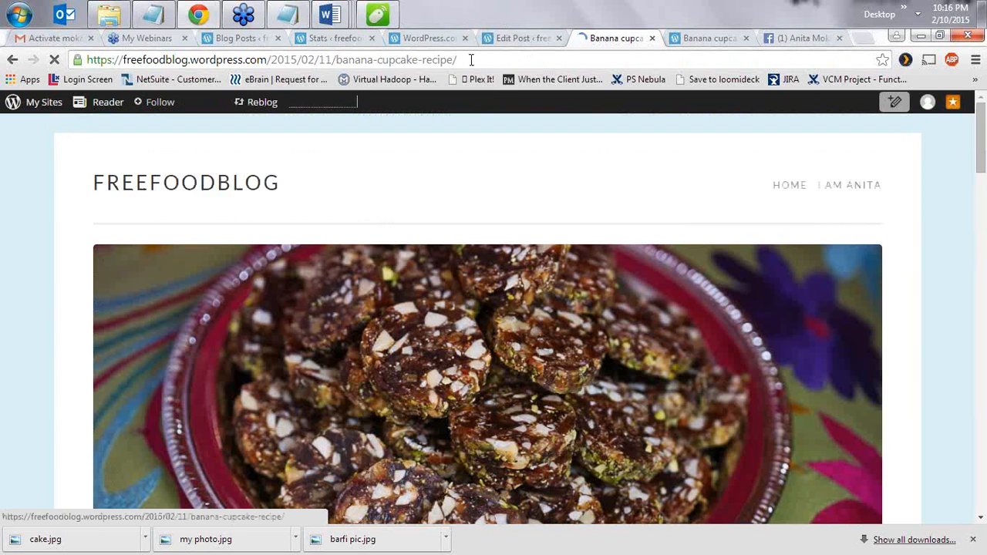
pyautogui.click(470, 60)
# - Scroll through the live Banana Cupcake Recipe post, briefly checking the editor tab
pyautogui.scroll(-8, 486, 333)
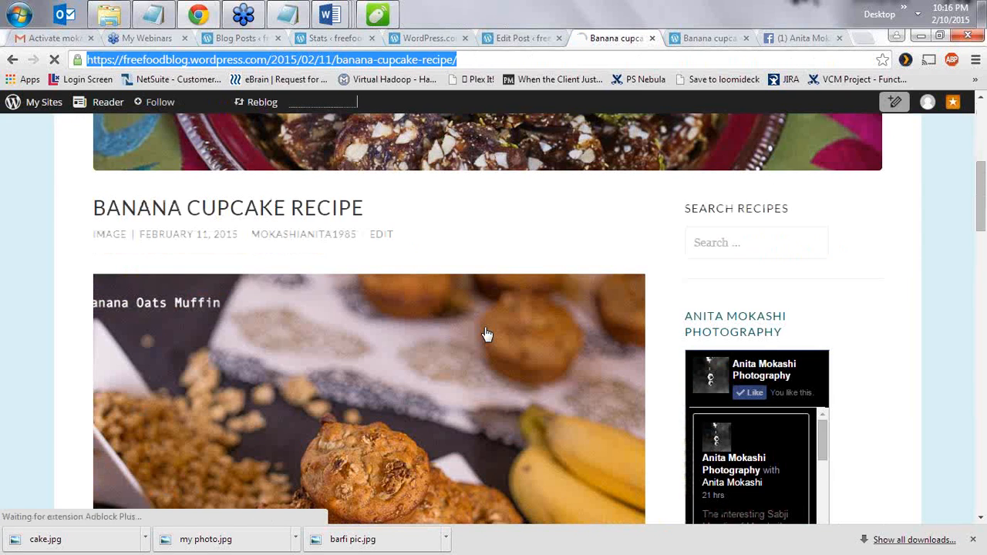
pyautogui.scroll(-4, 487, 334)
pyautogui.scroll(-5, 484, 332)
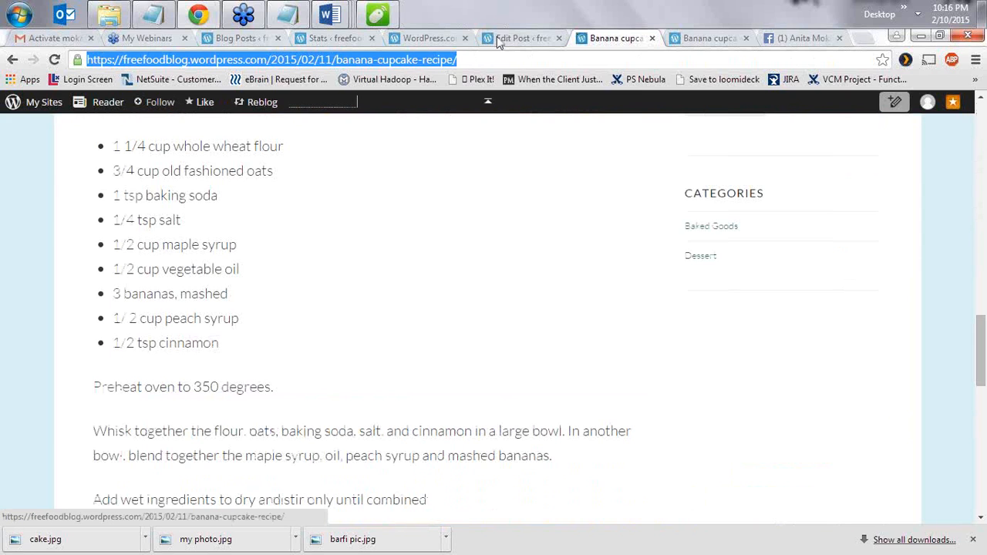
pyautogui.click(508, 37)
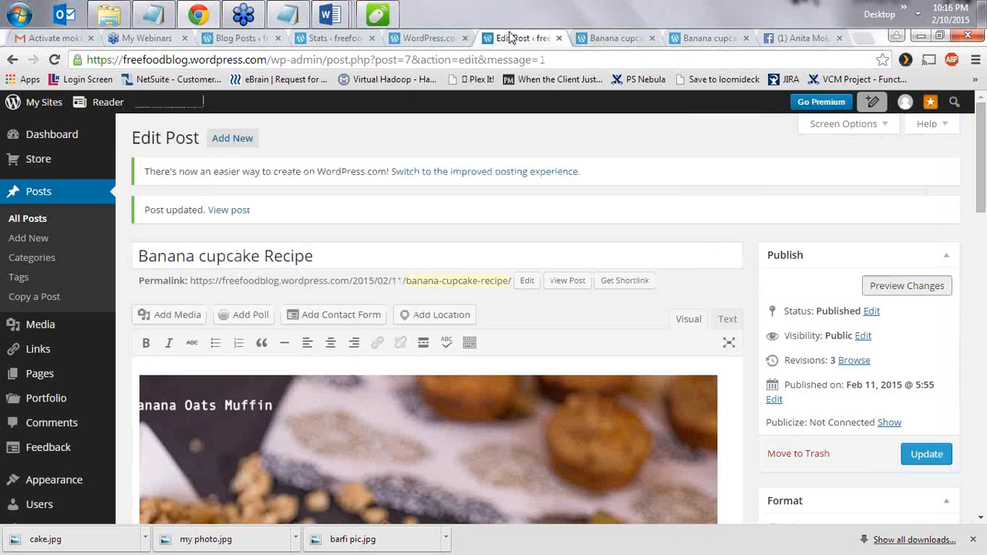
pyautogui.click(605, 40)
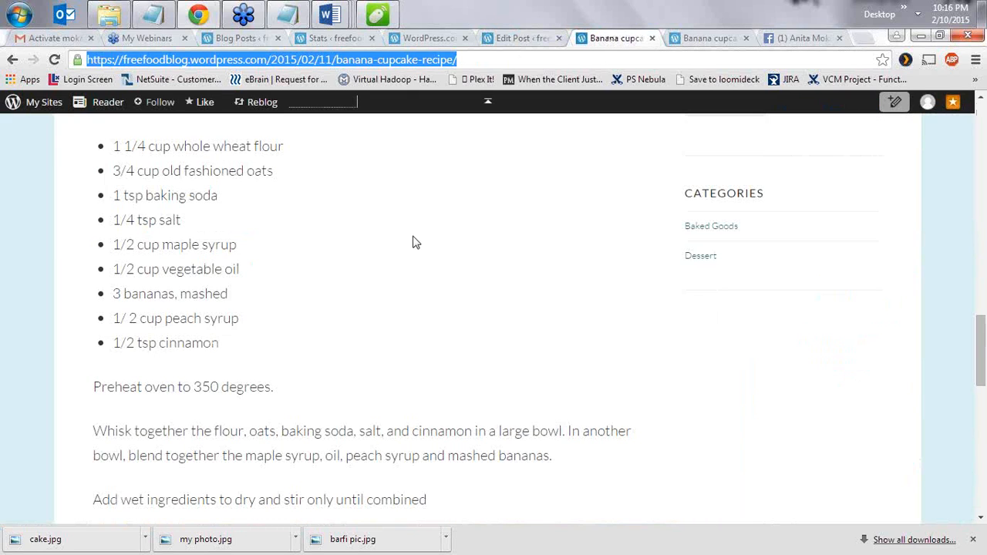
pyautogui.scroll(-1, 424, 226)
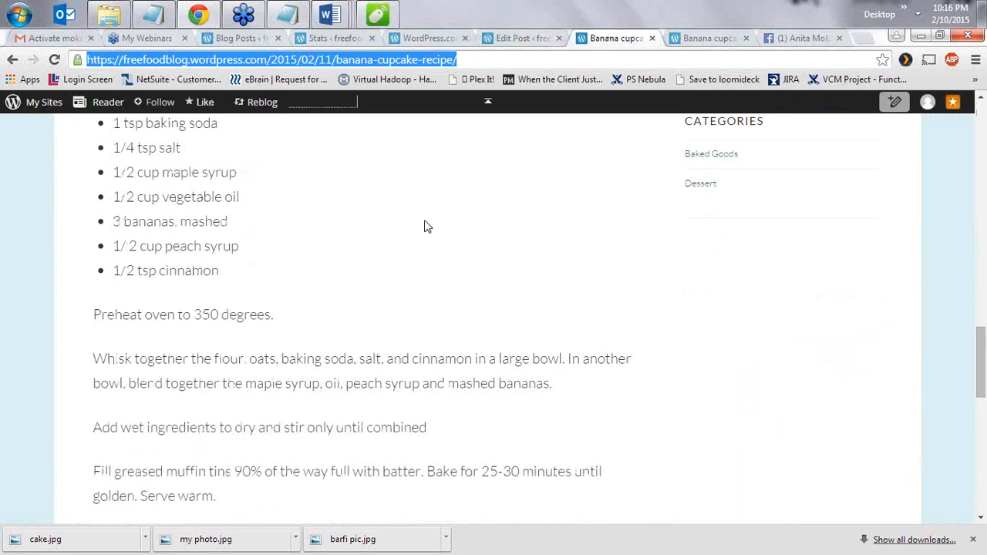
pyautogui.scroll(6, 424, 226)
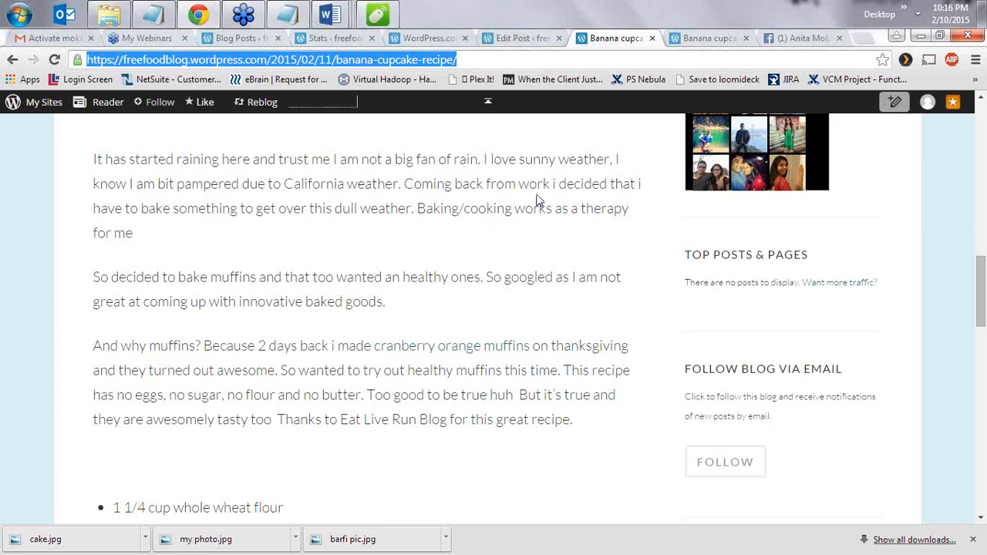
pyautogui.scroll(8, 538, 200)
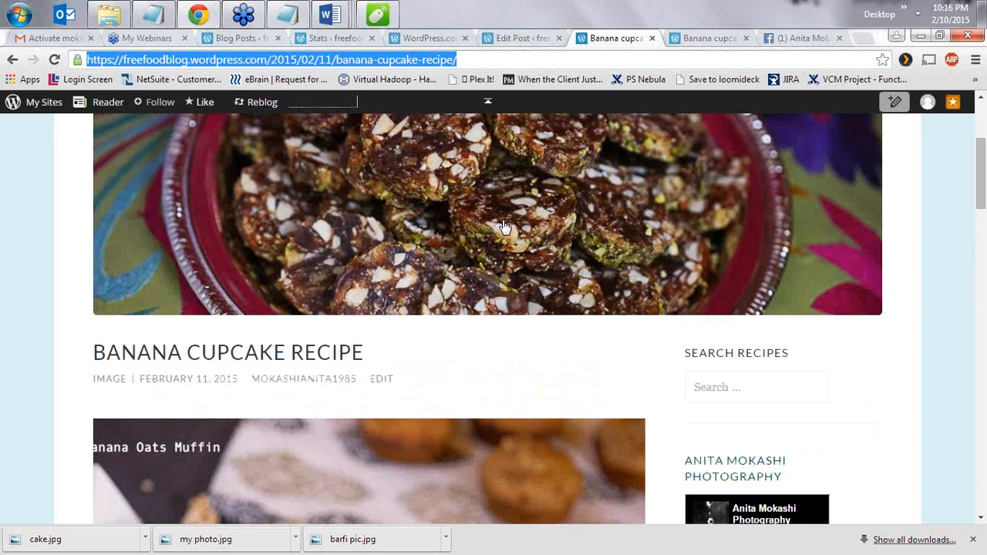
pyautogui.scroll(2, 504, 226)
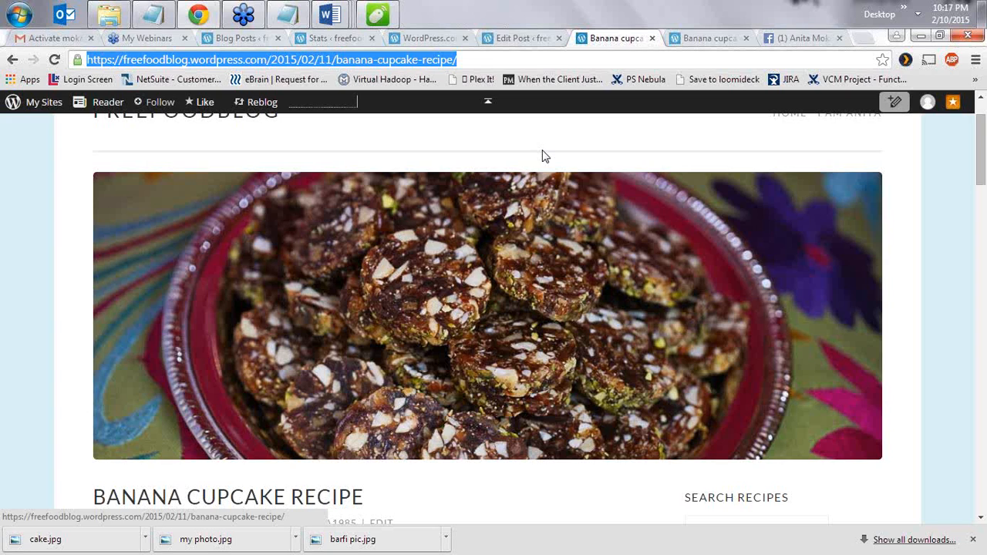
pyautogui.click(506, 62)
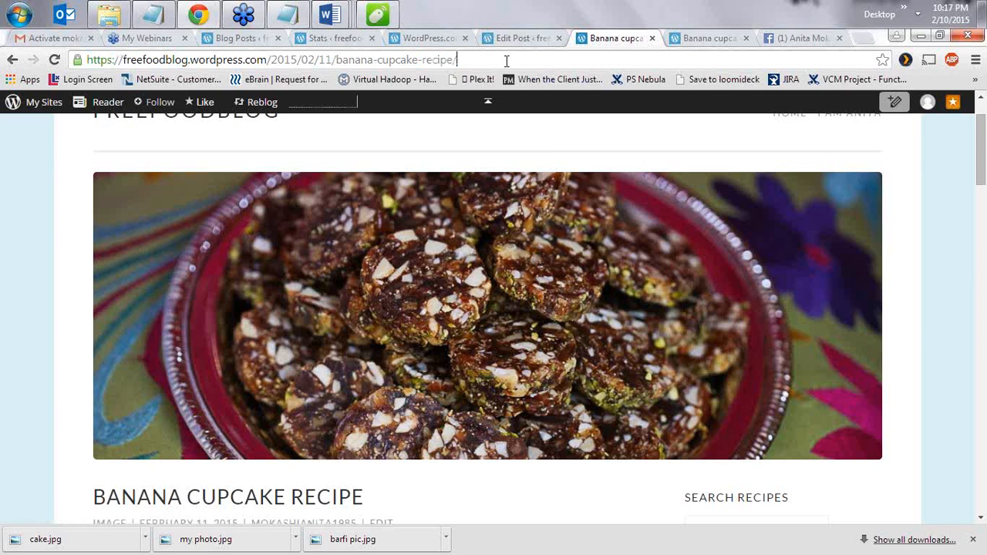
pyautogui.click(293, 14)
pyautogui.moveTo(630, 165); pyautogui.dragTo(380, 139)
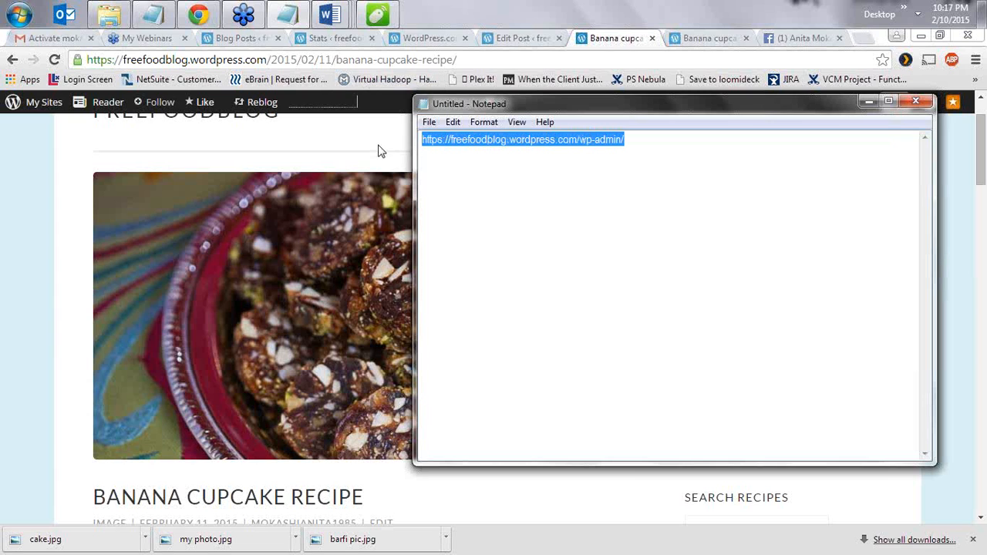
pyautogui.click(869, 101)
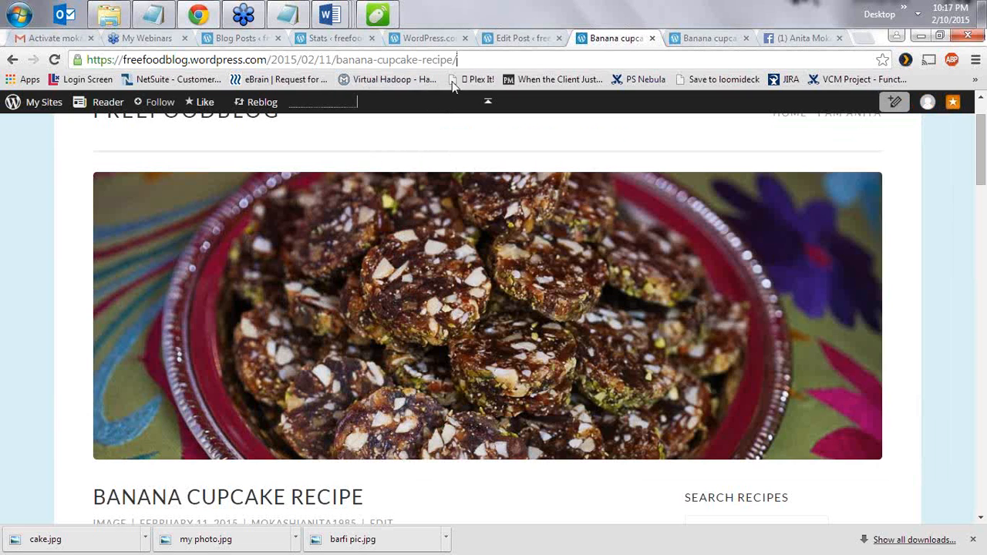
pyautogui.click(530, 40)
pyautogui.click(524, 60)
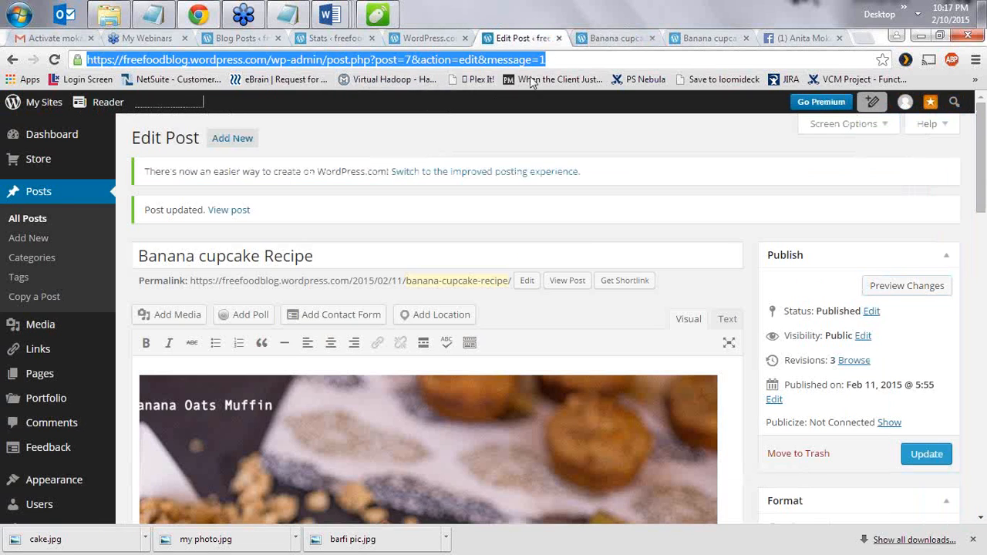
pyautogui.write('https://freefoodblog.wordpress.com/wp-admin/')
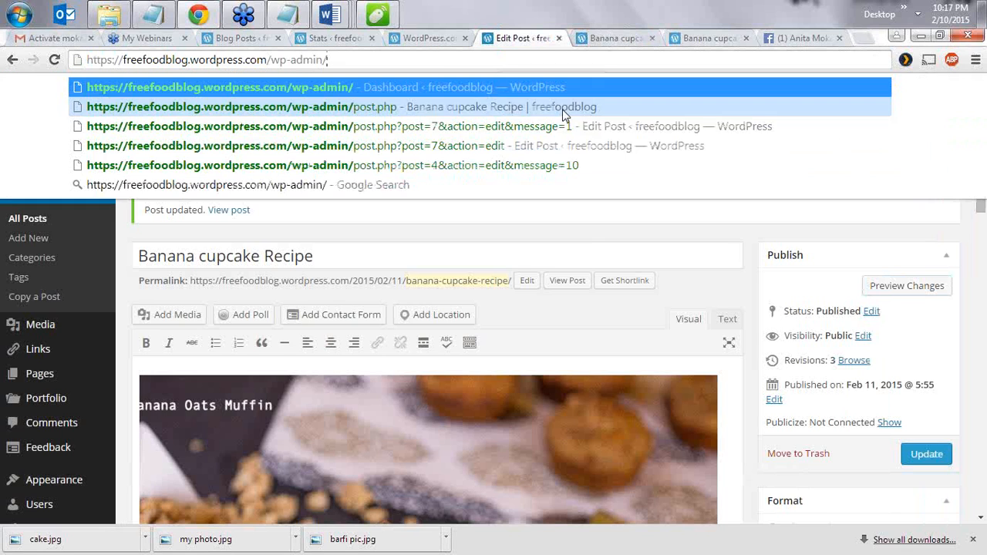
pyautogui.press('Return')
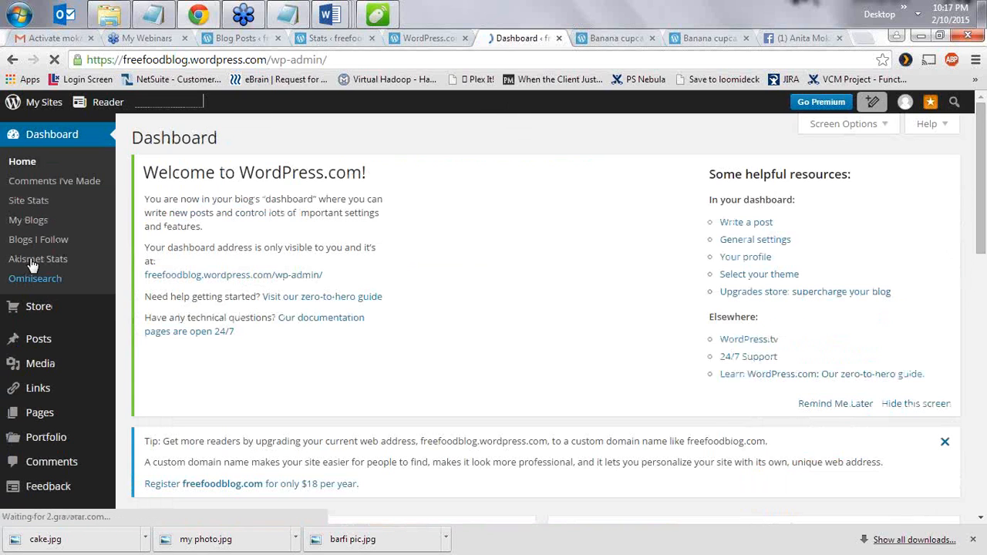
pyautogui.click(29, 202)
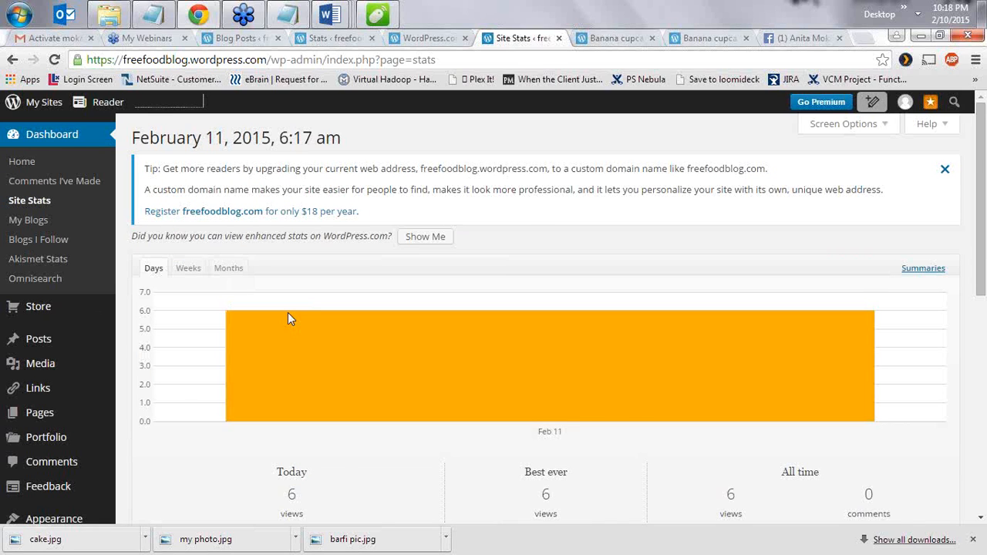
pyautogui.scroll(-2, 289, 317)
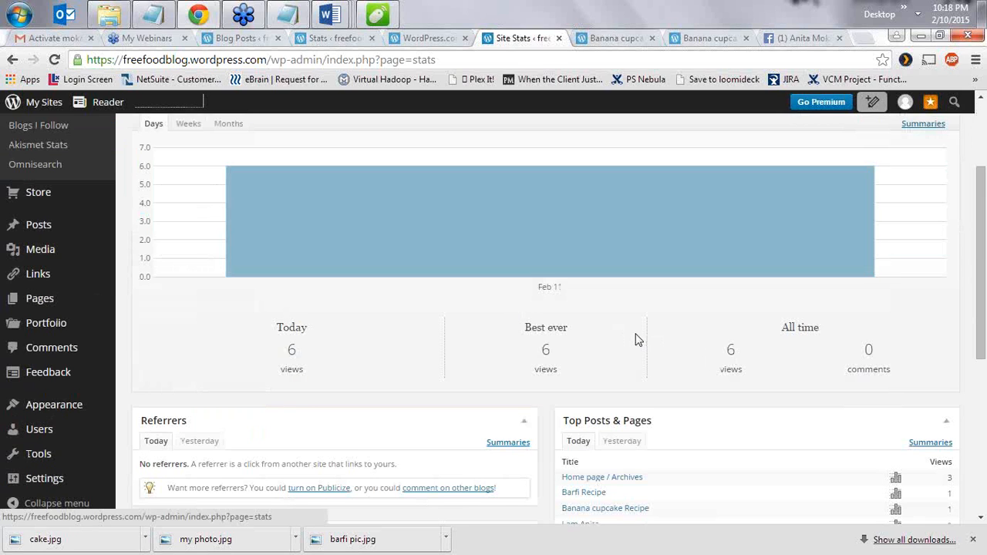
pyautogui.scroll(-2, 637, 344)
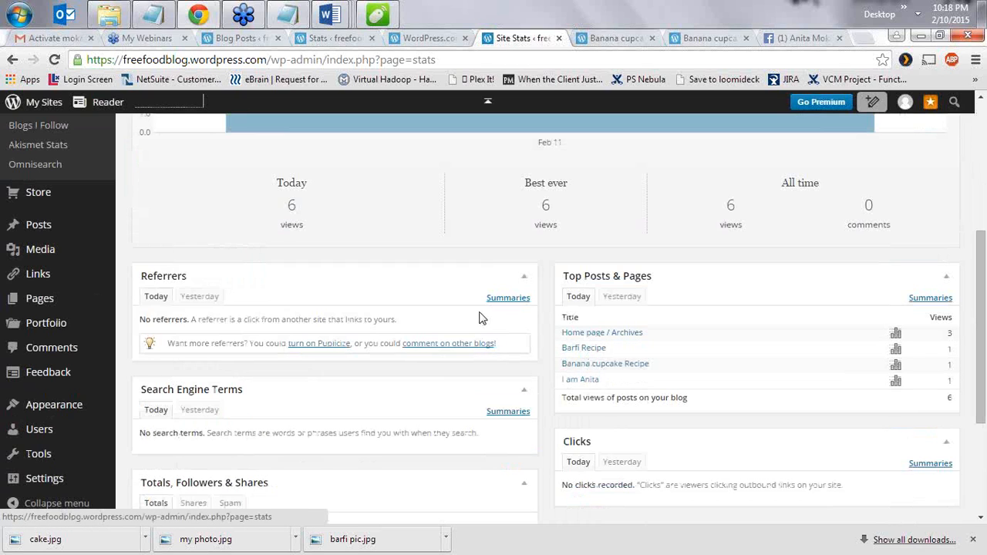
pyautogui.scroll(1, 463, 313)
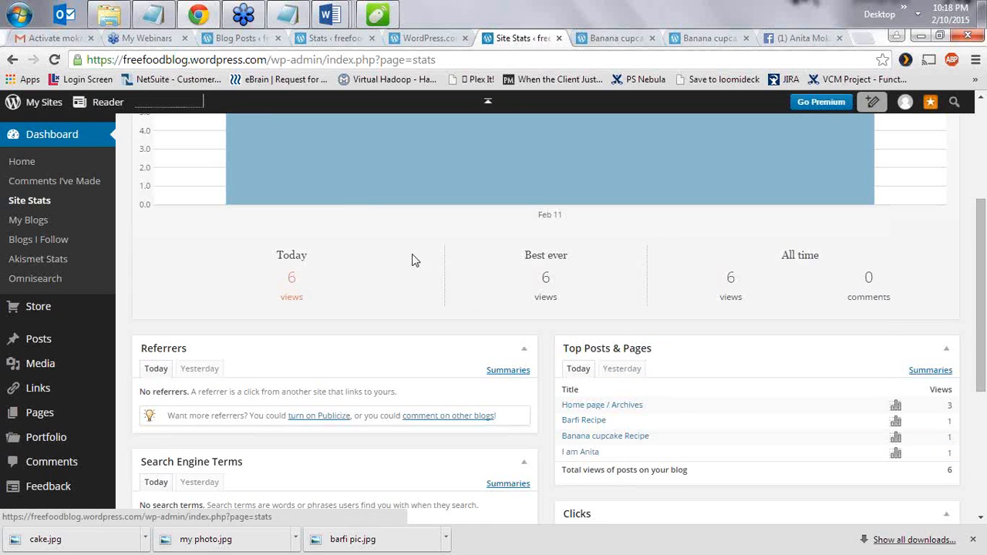
pyautogui.scroll(-1, 752, 372)
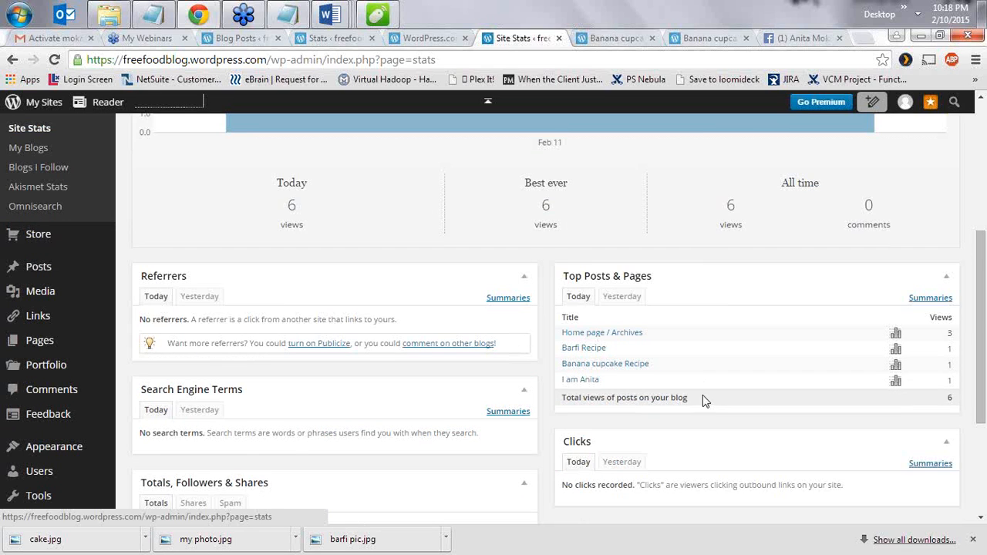
pyautogui.scroll(-3, 702, 397)
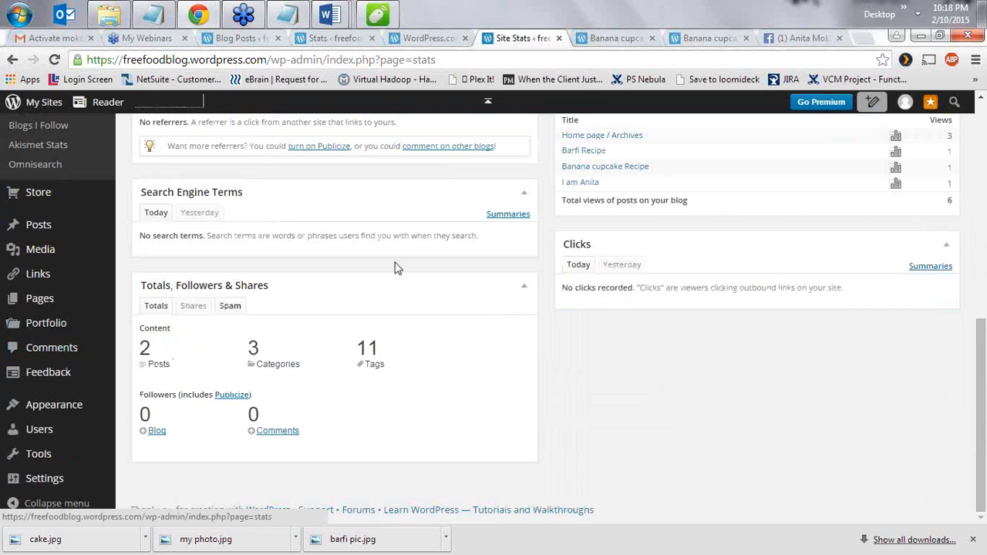
pyautogui.scroll(2, 740, 374)
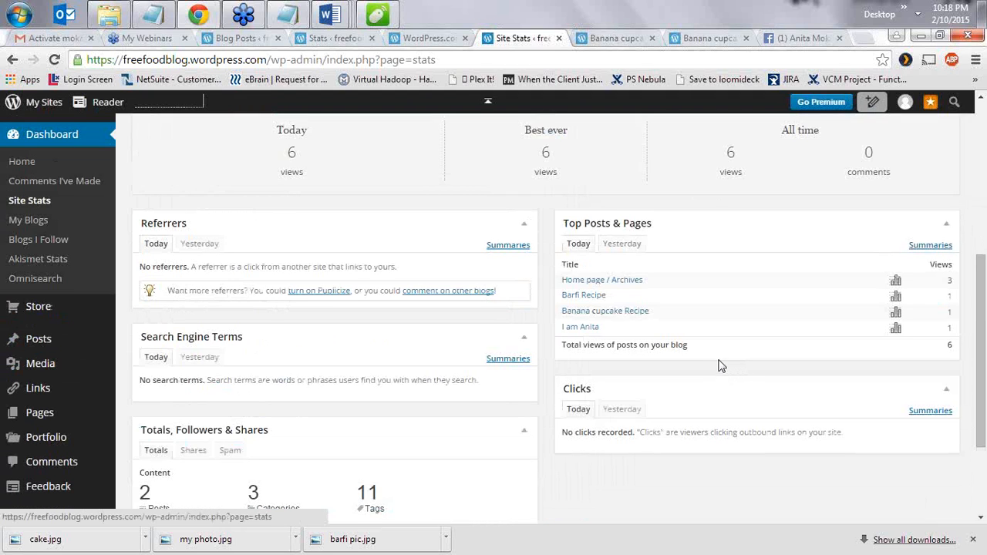
pyautogui.scroll(-1, 552, 418)
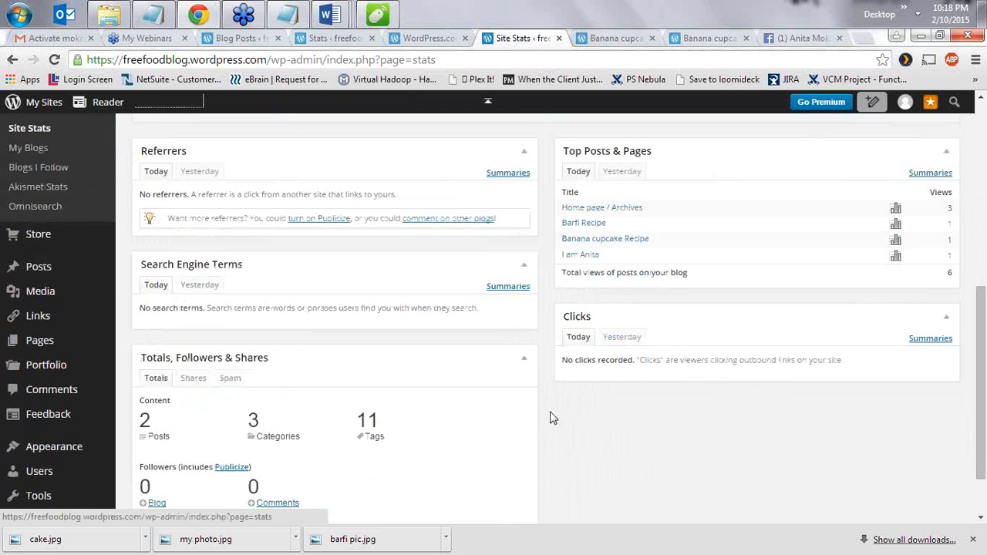
pyautogui.scroll(4, 322, 354)
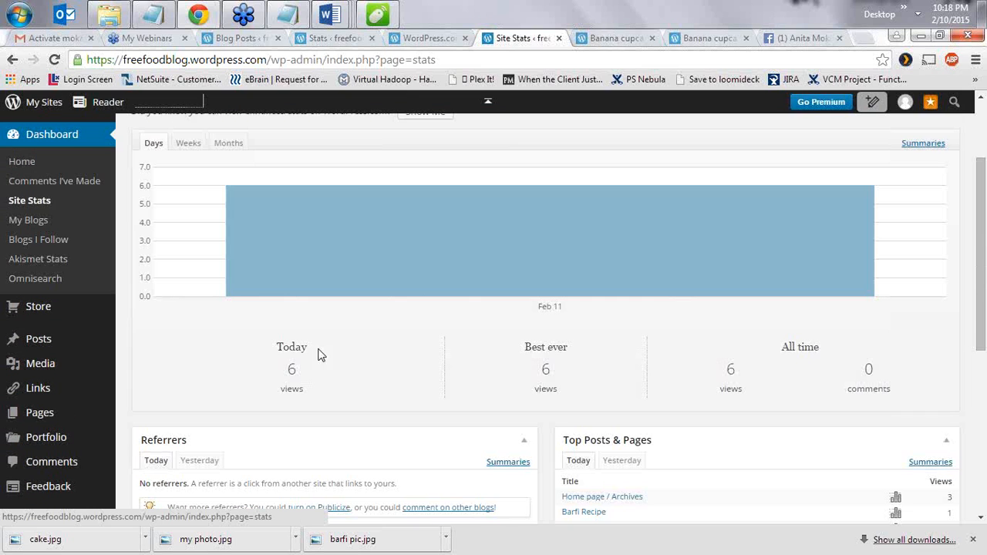
pyautogui.scroll(-1, 617, 401)
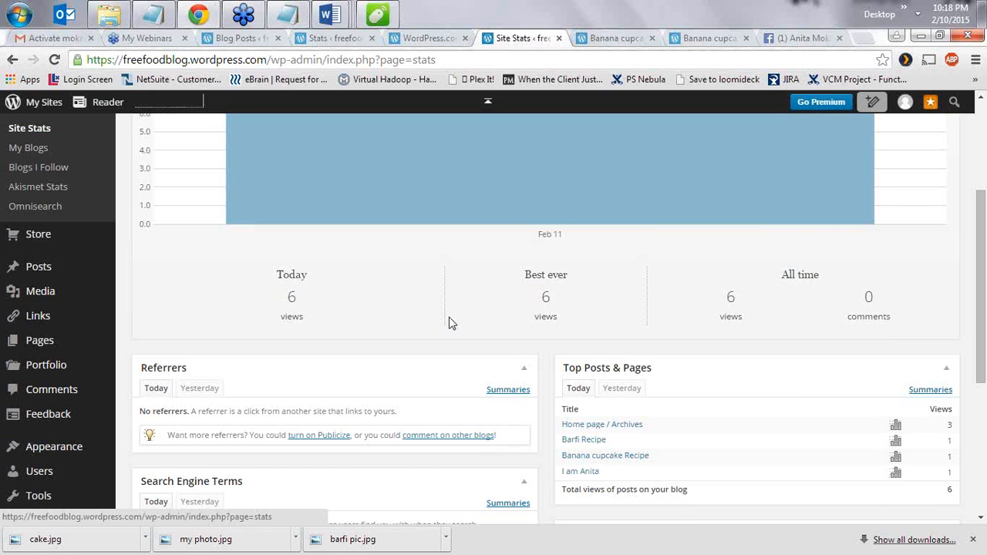
pyautogui.scroll(-2, 578, 408)
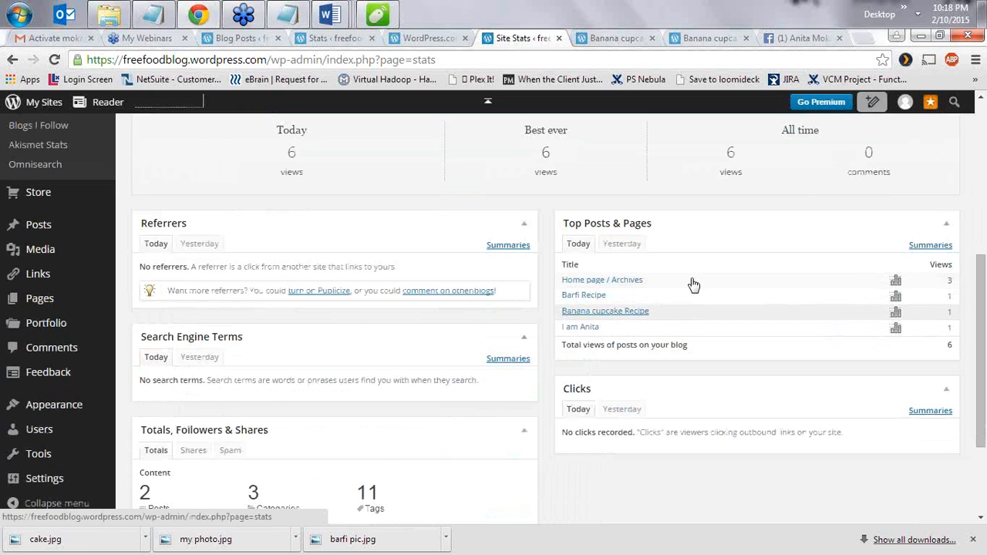
pyautogui.scroll(2, 656, 366)
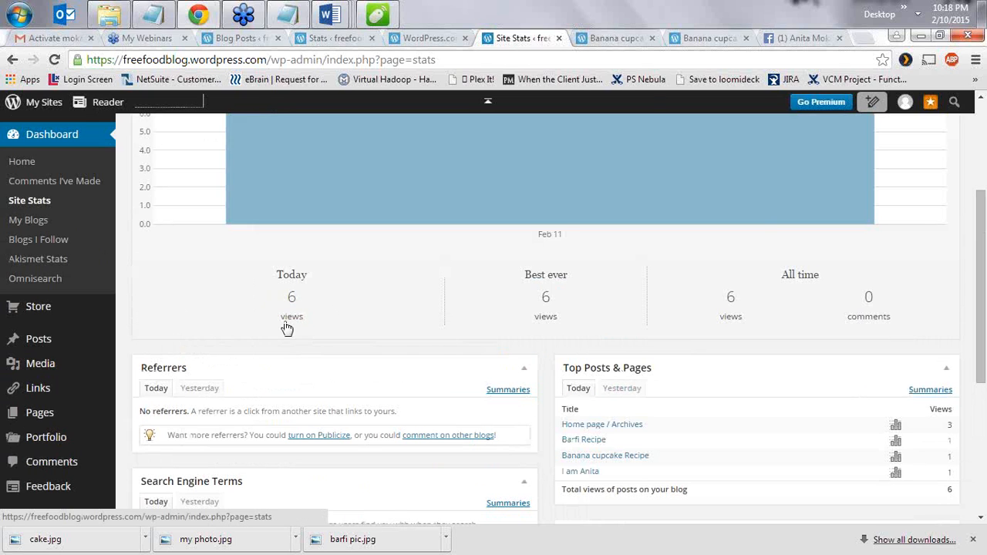
pyautogui.scroll(-1, 374, 348)
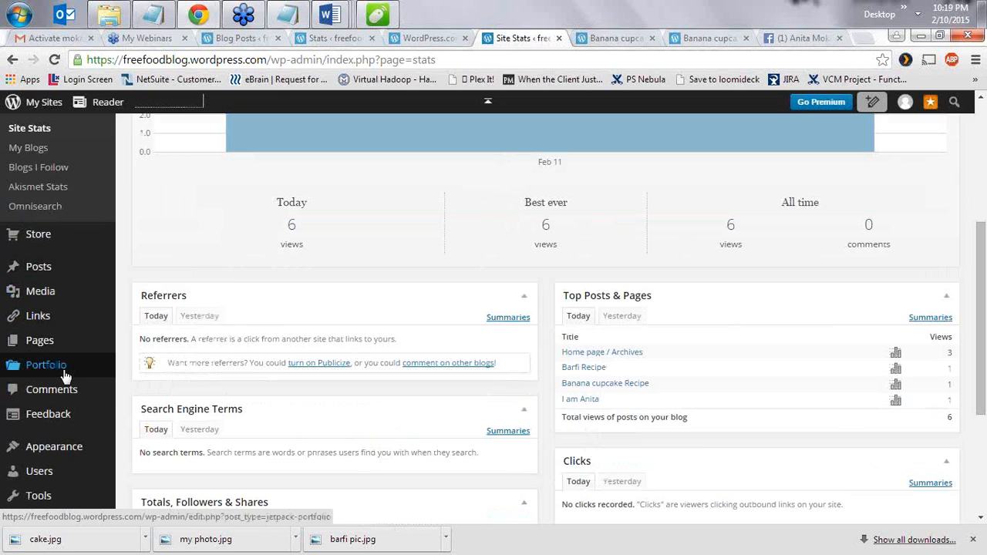
pyautogui.scroll(-3, 64, 385)
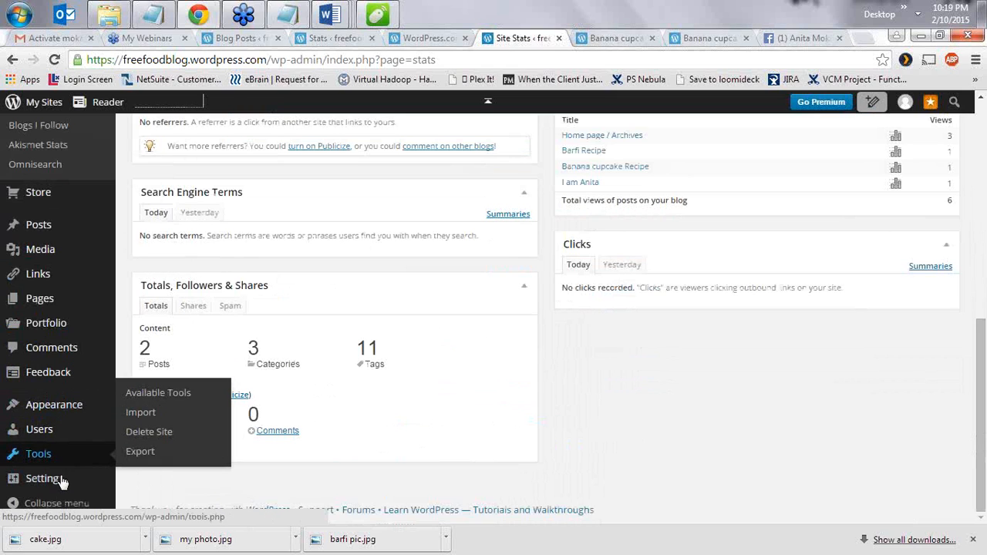
pyautogui.moveTo(62, 481)
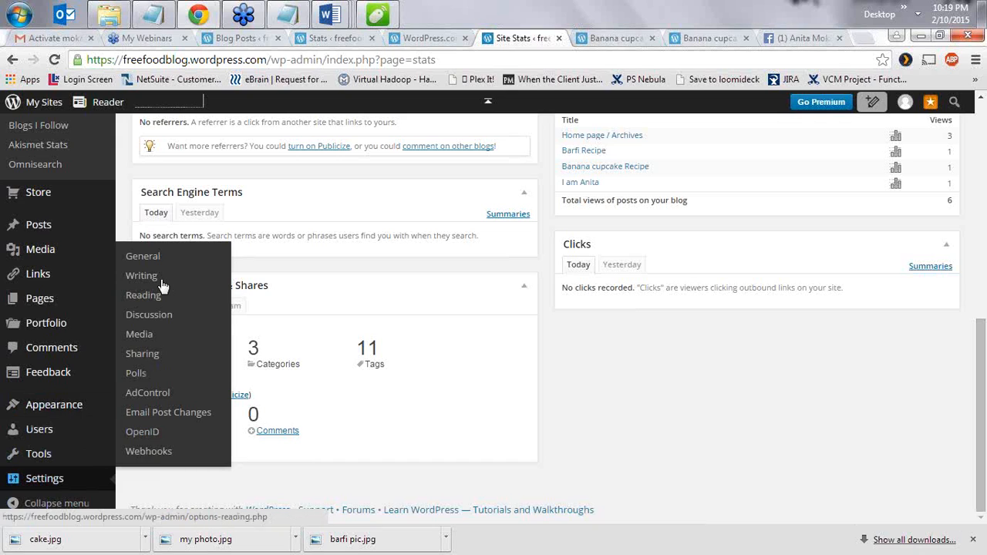
# - Look over General Settings, including the empty Tagline field, then go to Writing Settings
pyautogui.click(147, 257)
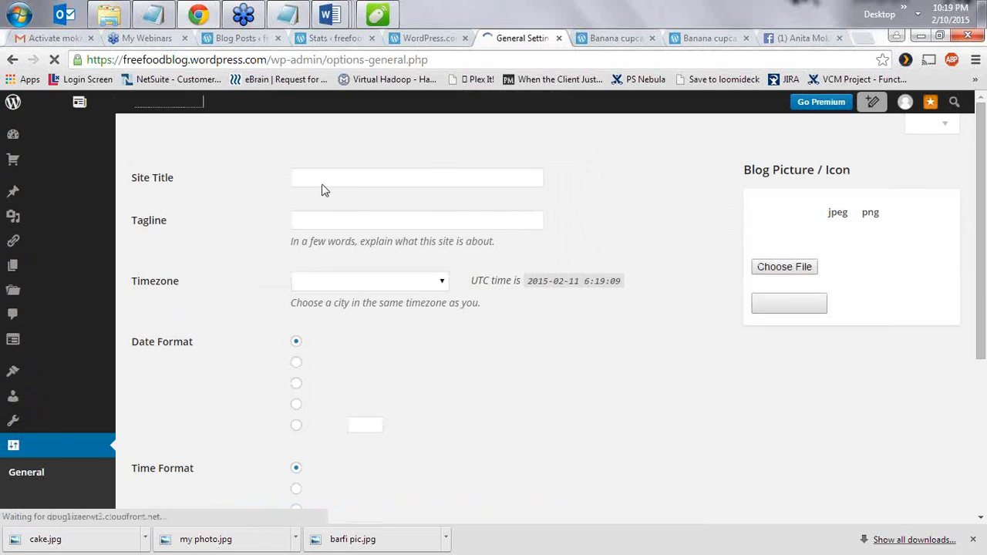
pyautogui.click(325, 227)
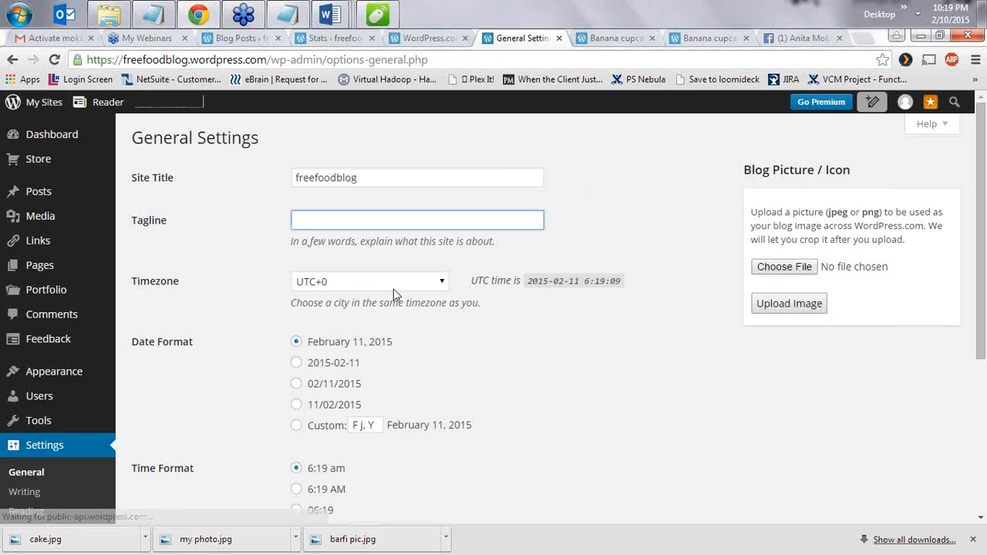
pyautogui.scroll(-3, 399, 363)
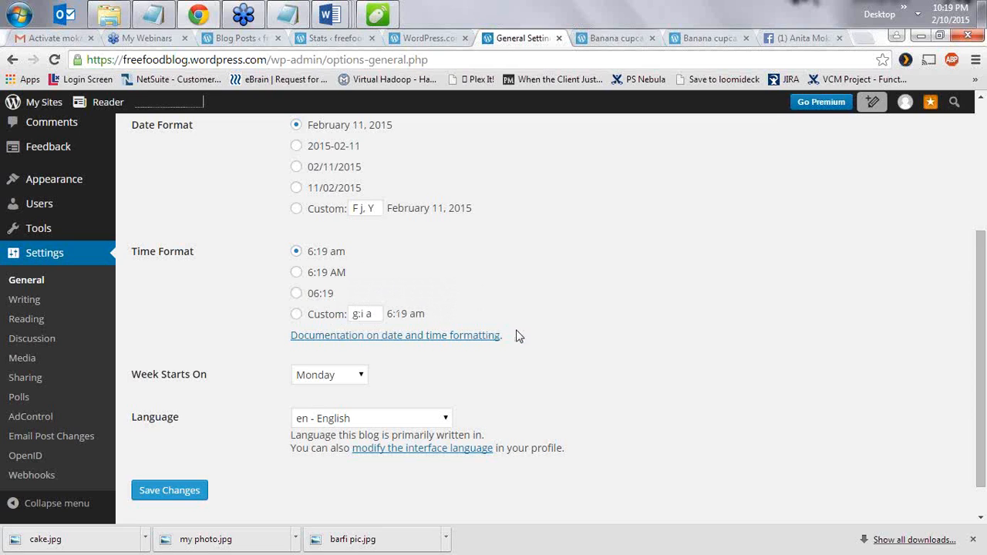
pyautogui.scroll(-1, 431, 382)
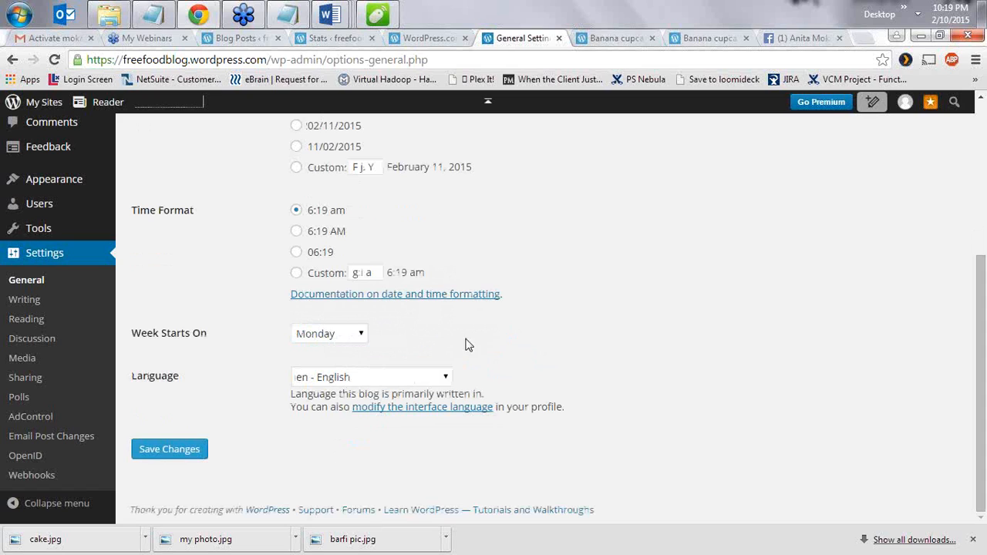
pyautogui.click(31, 300)
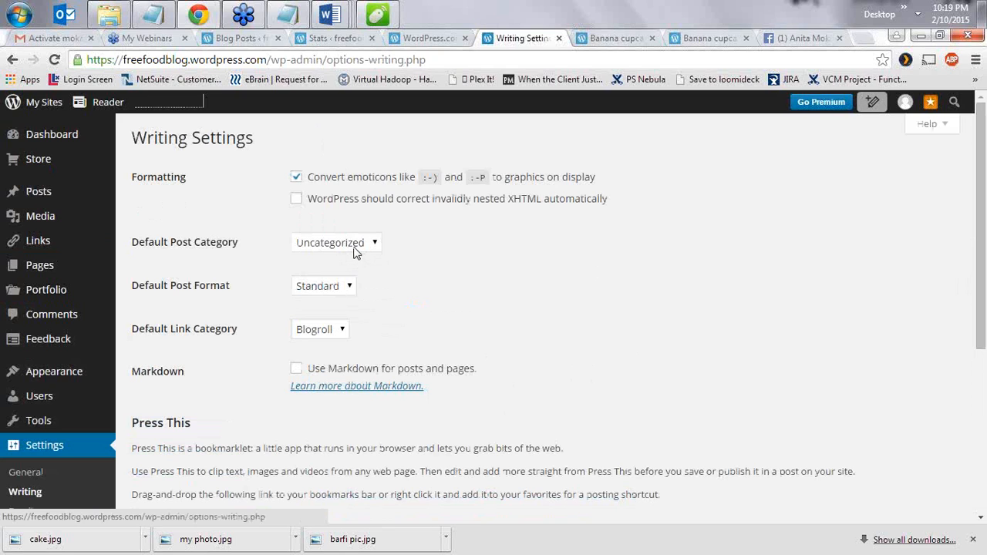
# - Leave the default post category as Uncategorized and review the Reading Settings options
pyautogui.click(354, 248)
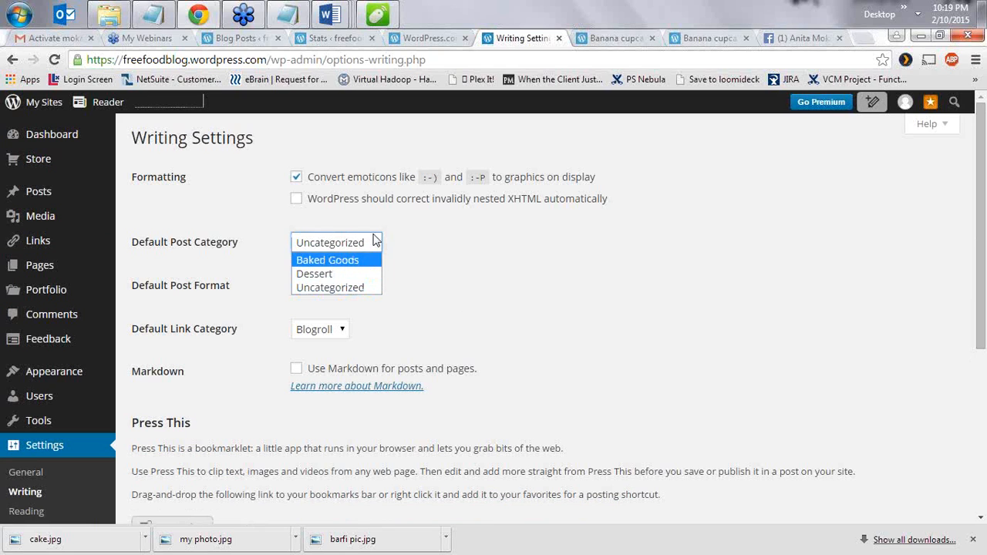
pyautogui.click(420, 251)
pyautogui.scroll(-4, 343, 332)
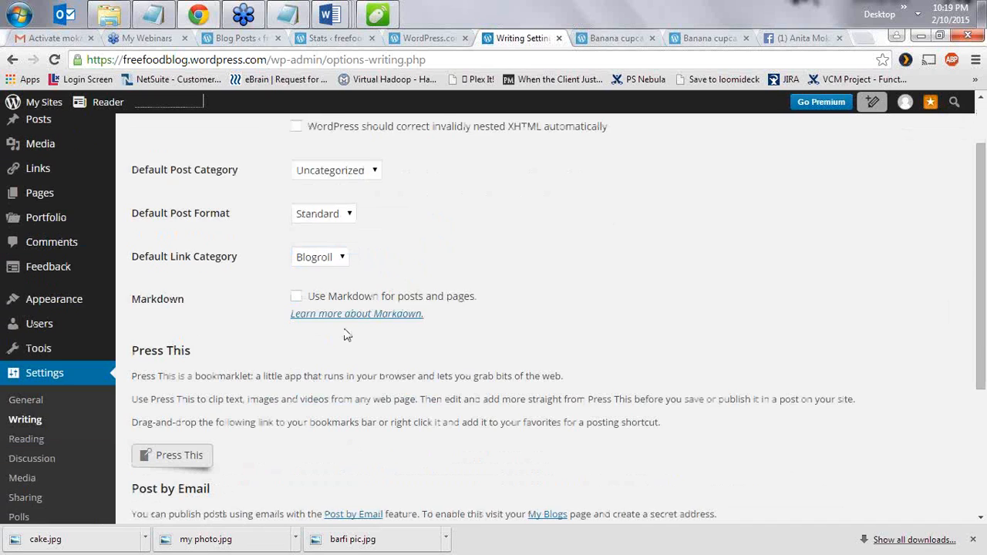
pyautogui.click(29, 328)
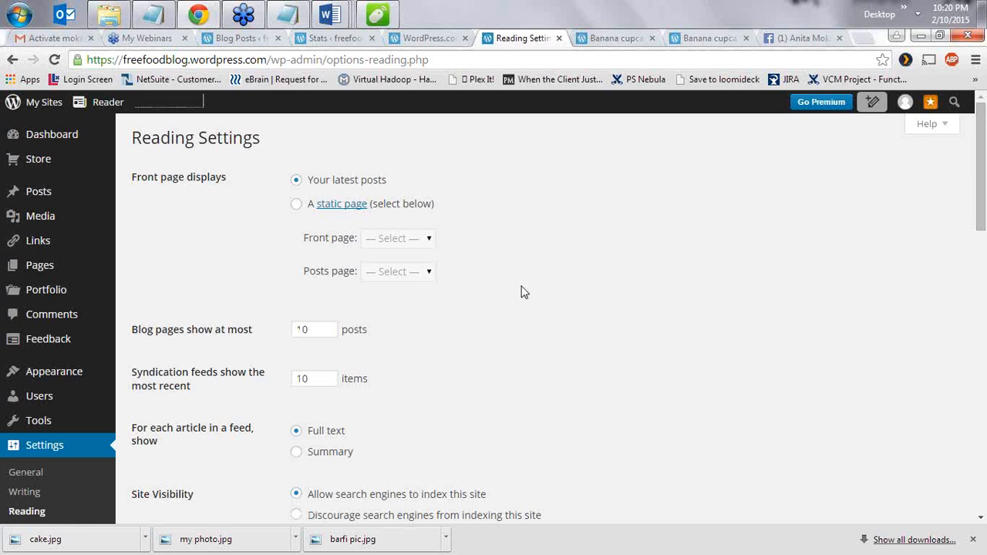
pyautogui.scroll(-3, 520, 317)
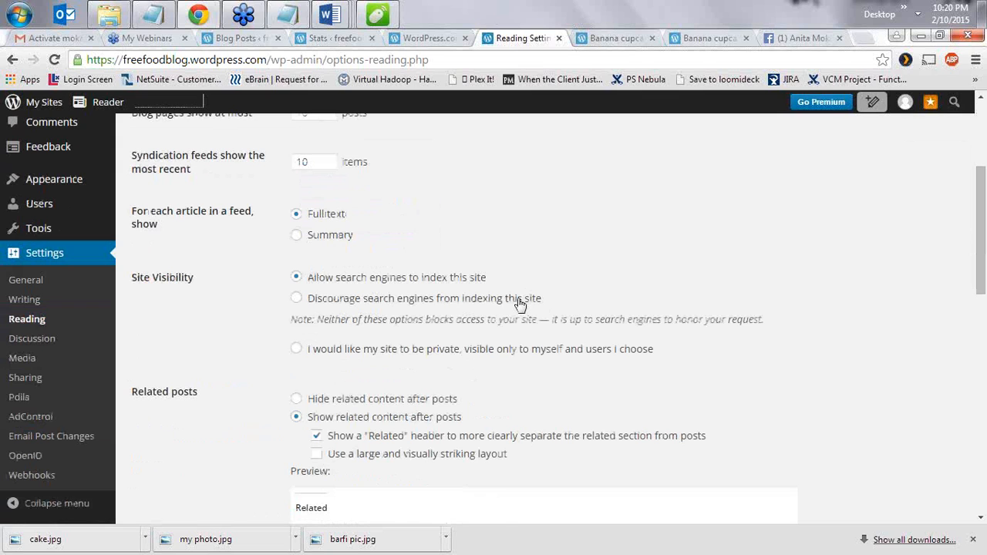
pyautogui.scroll(2, 520, 304)
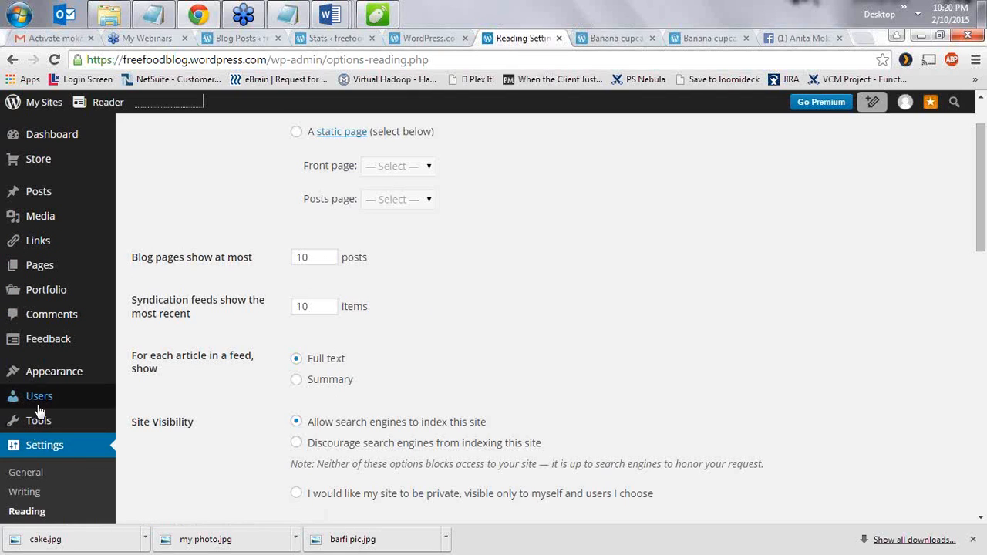
pyautogui.moveTo(34, 416)
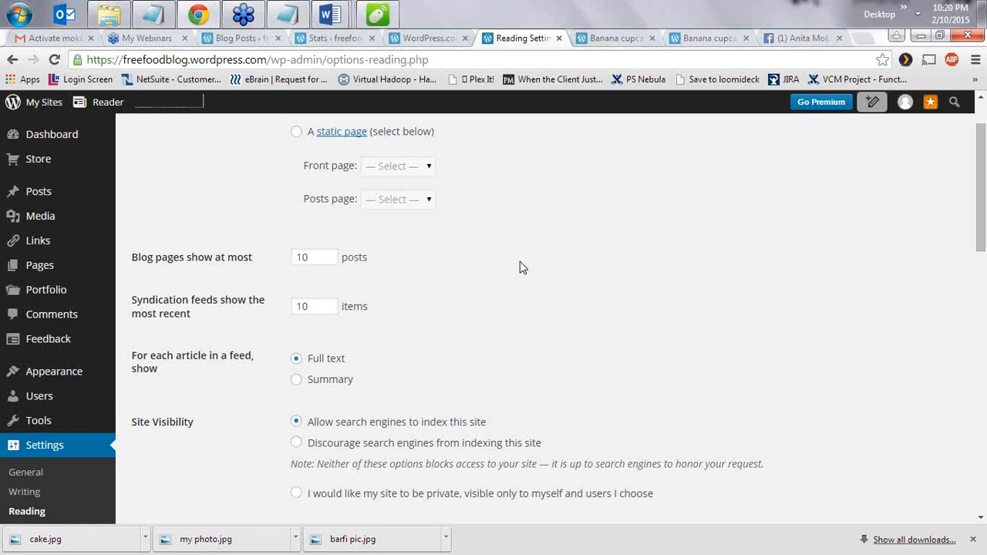
# - Load forums.wordpress.com in a new browser tab
pyautogui.click(864, 37)
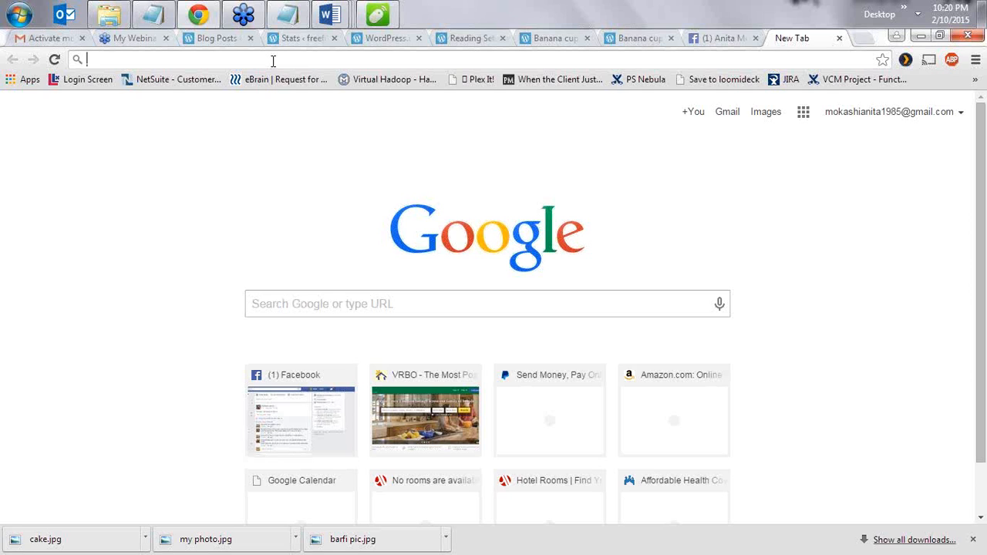
pyautogui.write('forums.w')
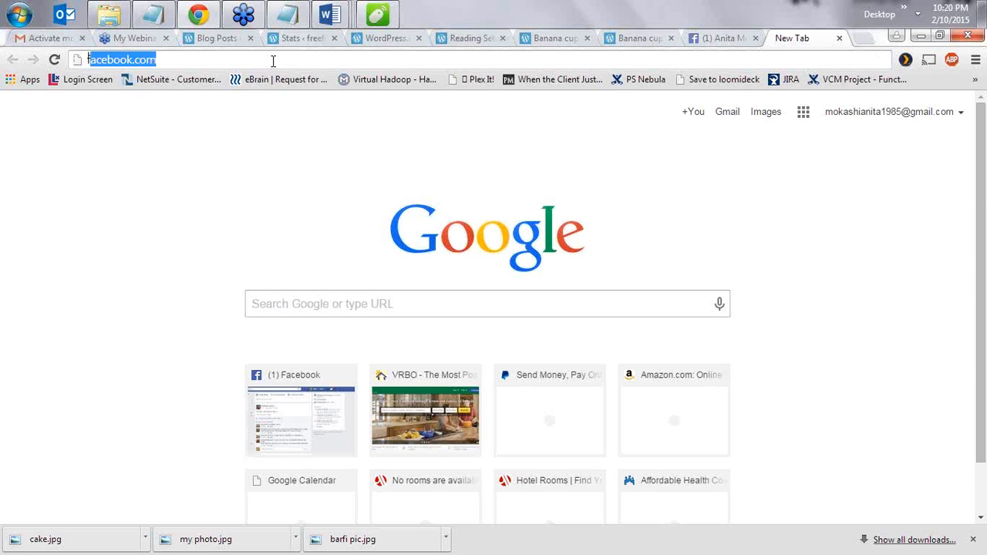
pyautogui.write('ordpress')
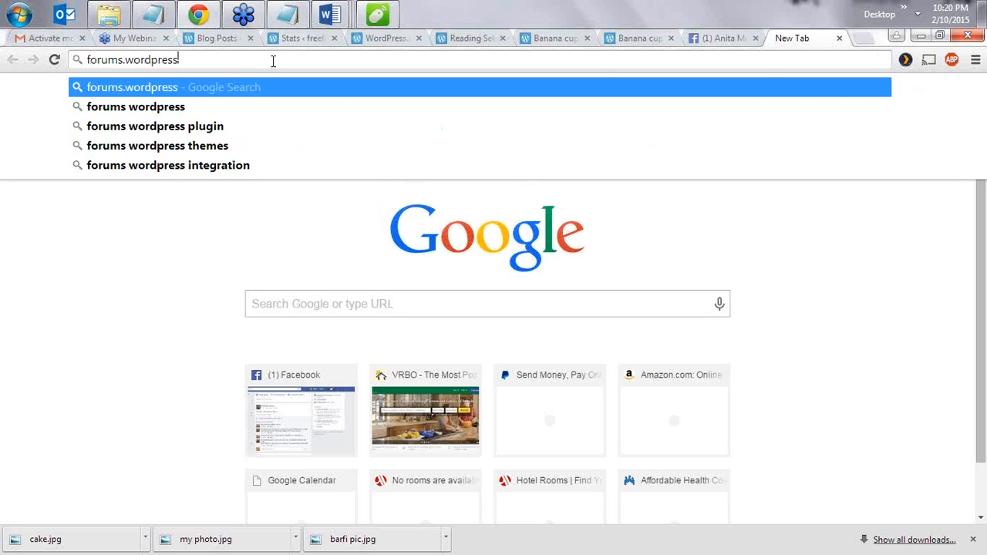
pyautogui.write('.com')
pyautogui.press('Return')
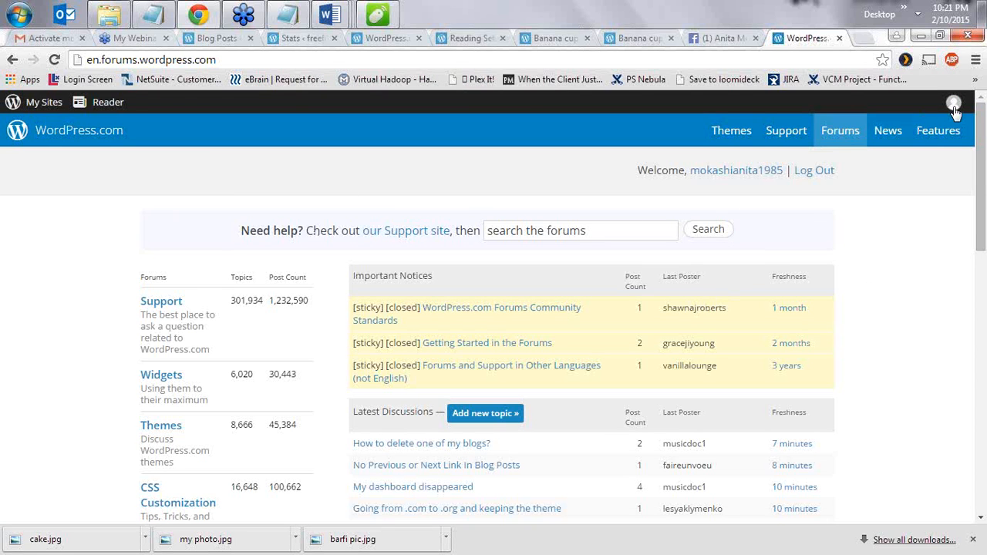
pyautogui.moveTo(954, 112)
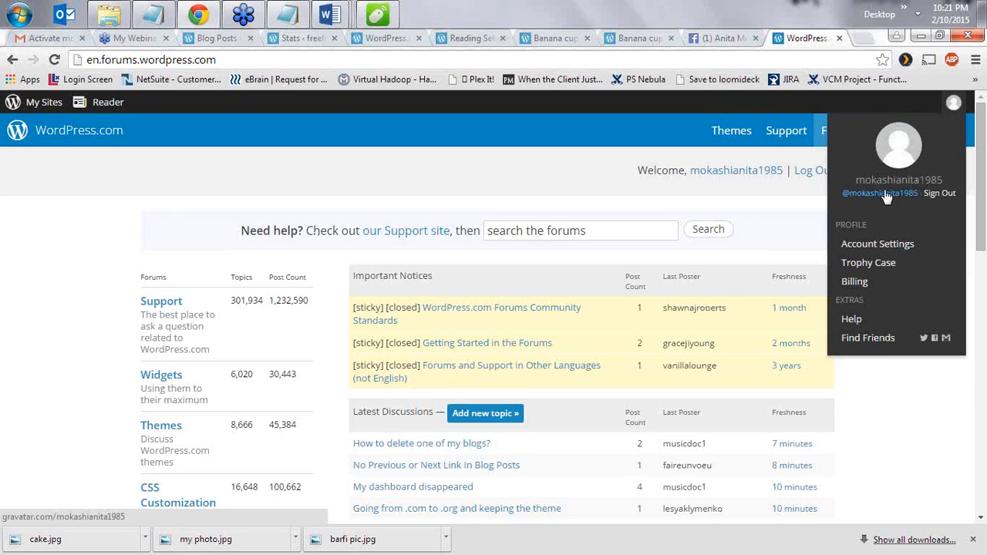
pyautogui.click(540, 223)
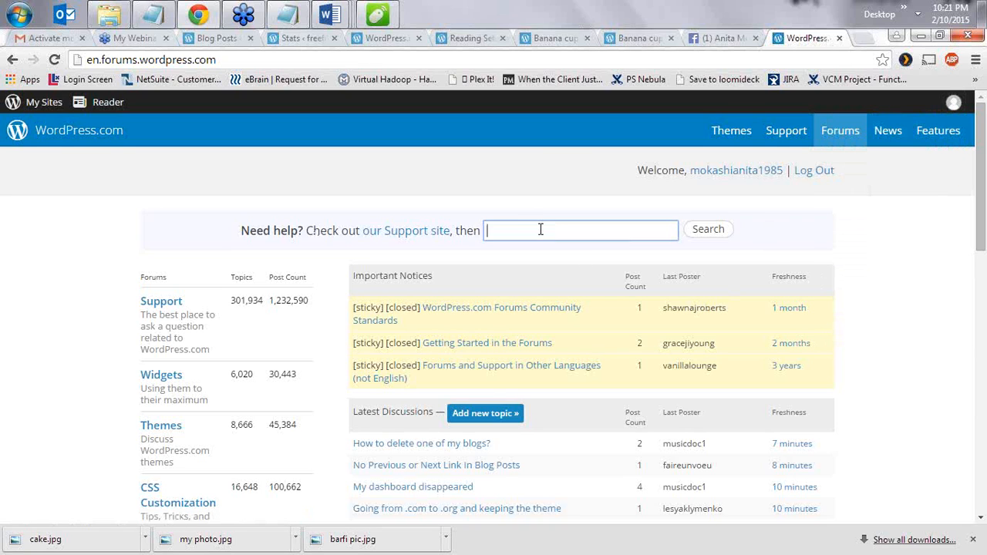
pyautogui.scroll(-2, 425, 436)
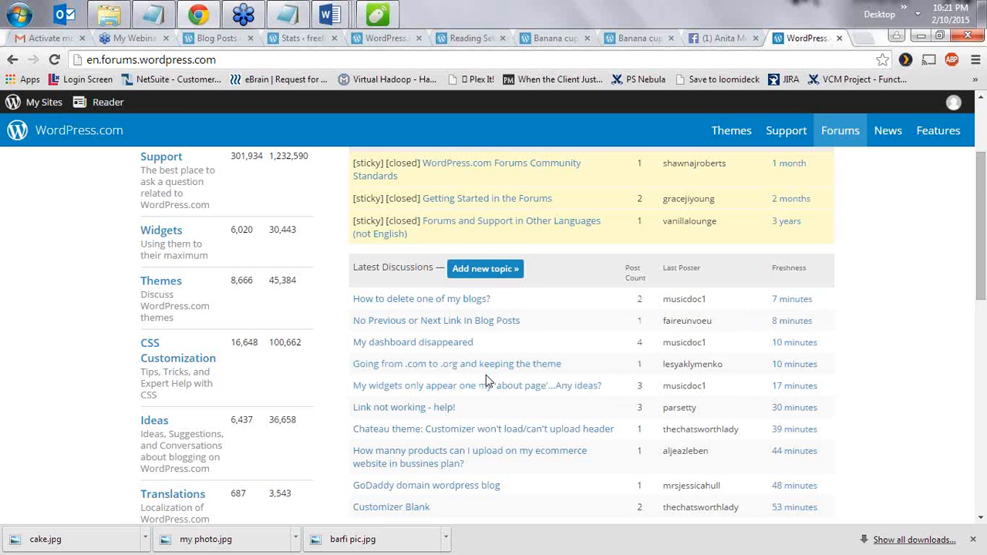
pyautogui.scroll(-2, 487, 381)
pyautogui.scroll(-1, 487, 381)
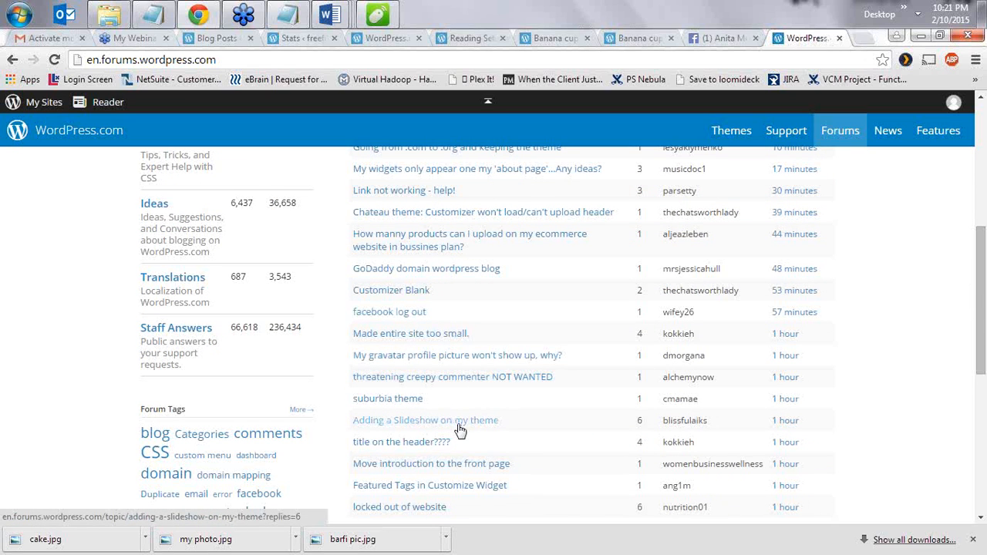
pyautogui.scroll(-1, 485, 303)
pyautogui.scroll(5, 480, 293)
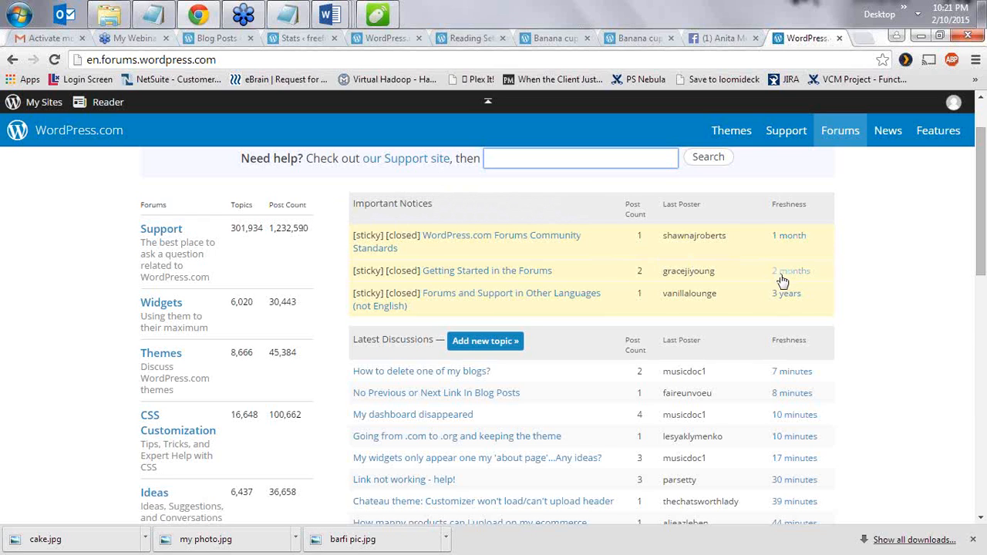
pyautogui.click(883, 215)
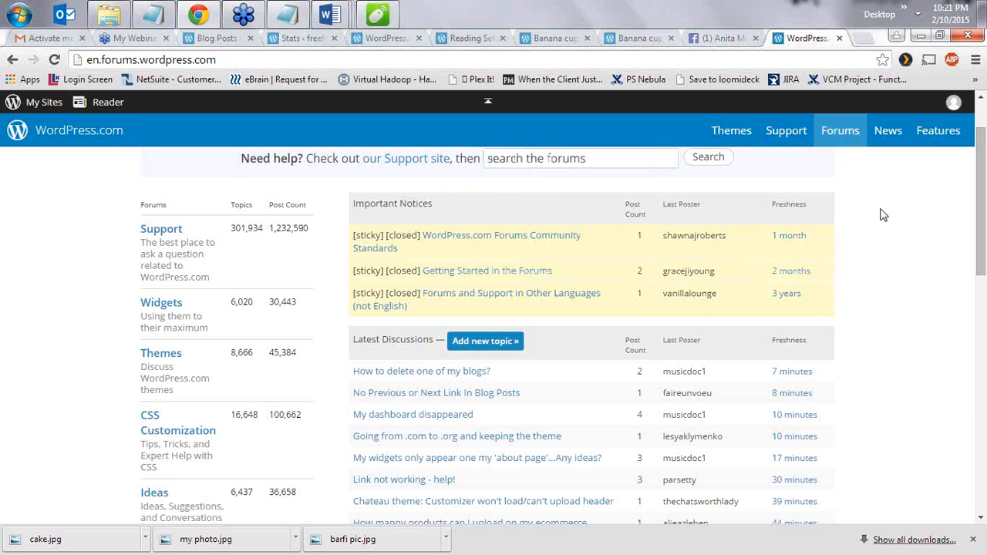